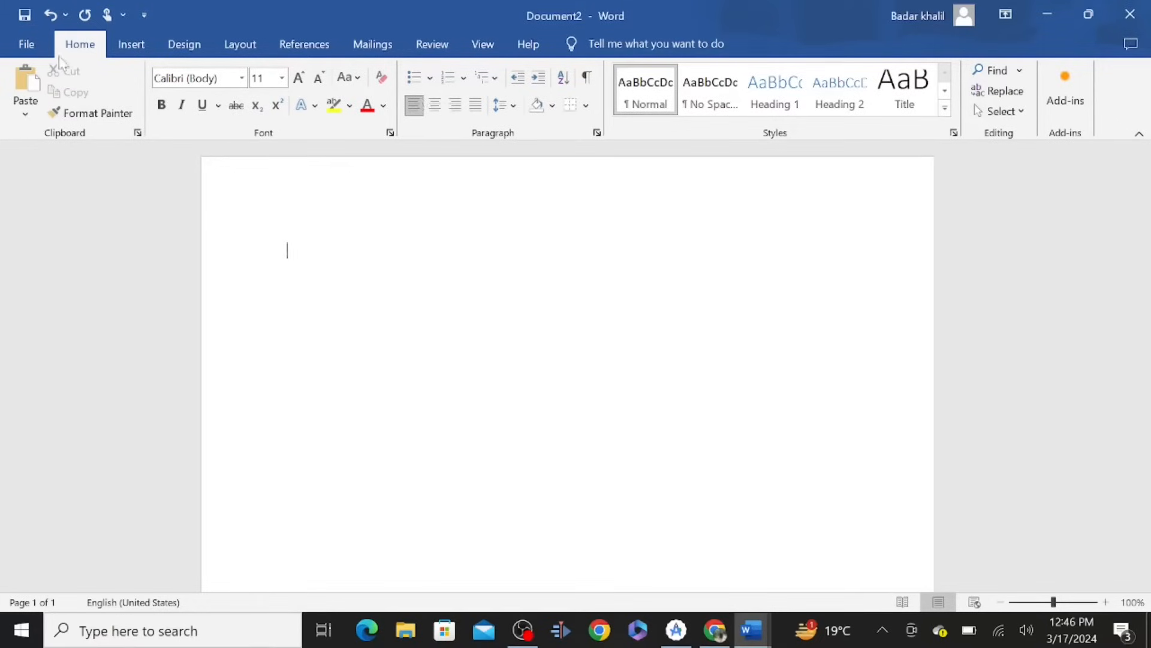
{"action": "left_click", "coordinate": [133, 48]}
{"action": "left_click", "coordinate": [183, 45]}
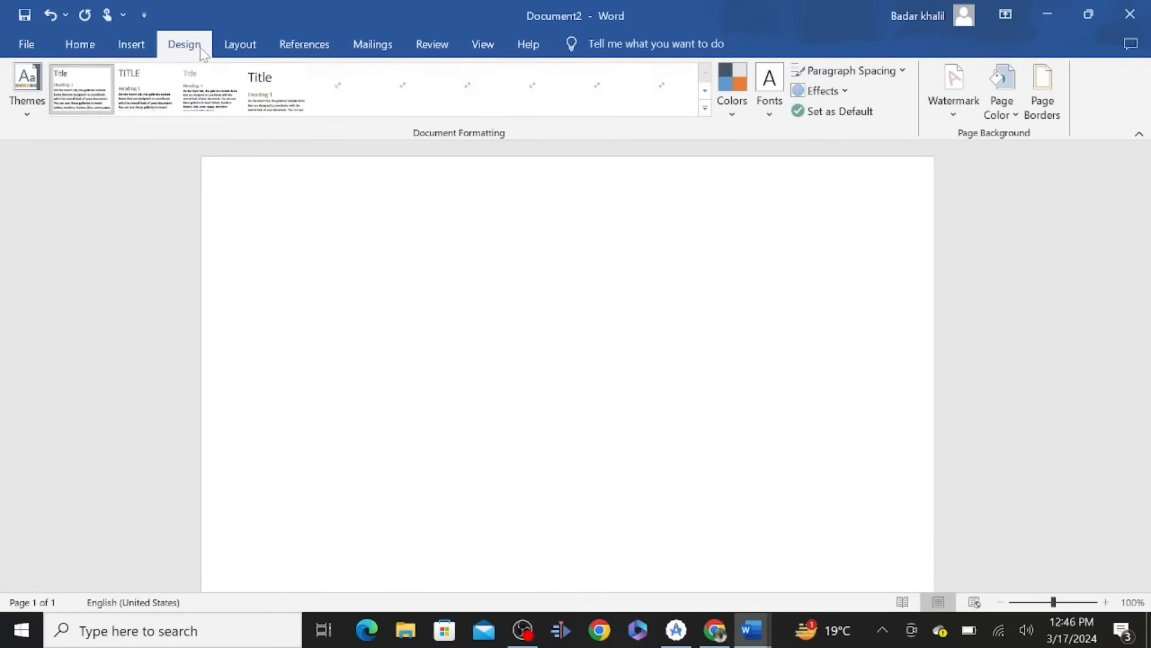
{"action": "left_click", "coordinate": [131, 47]}
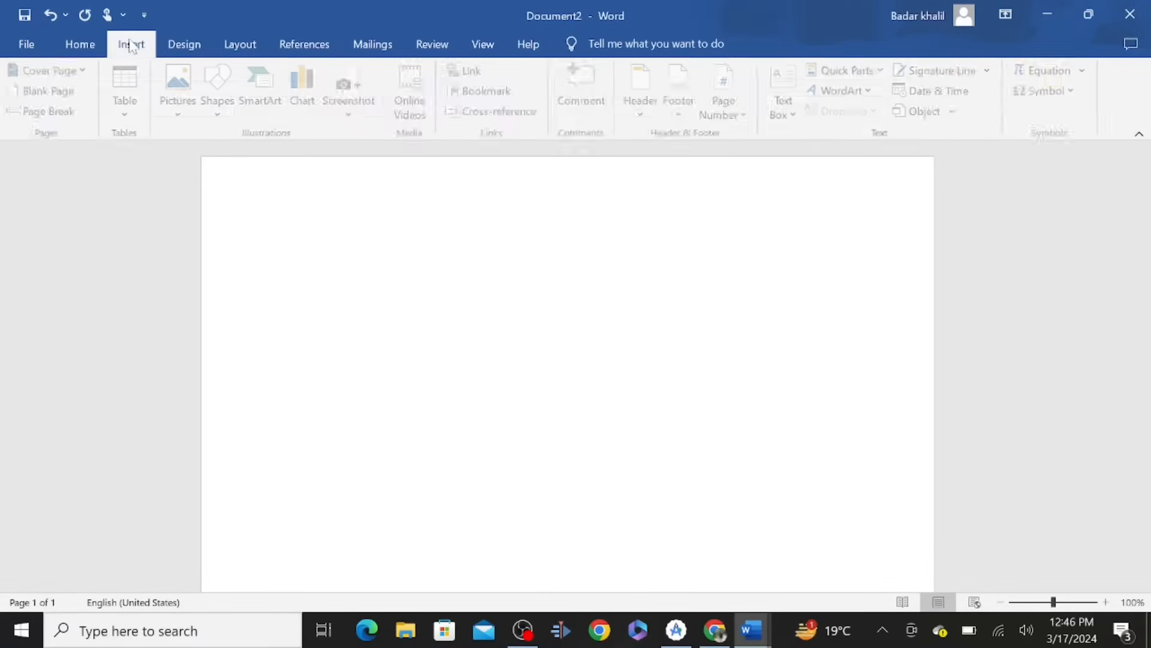
{"action": "left_click", "coordinate": [90, 46]}
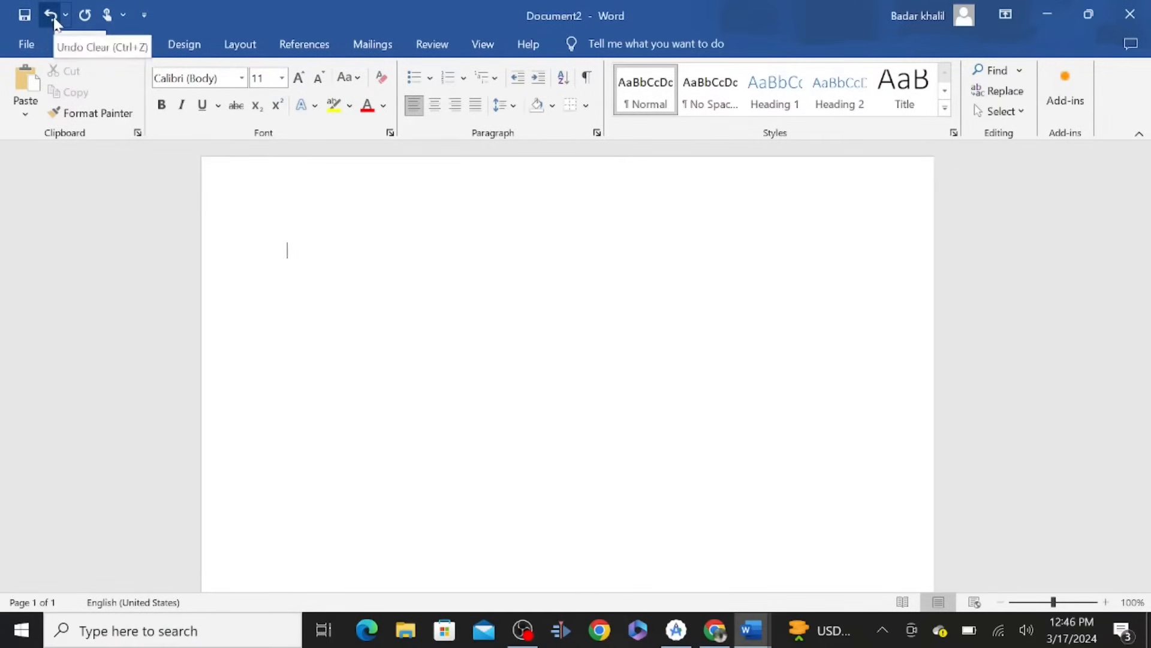
{"action": "left_click", "coordinate": [37, 51]}
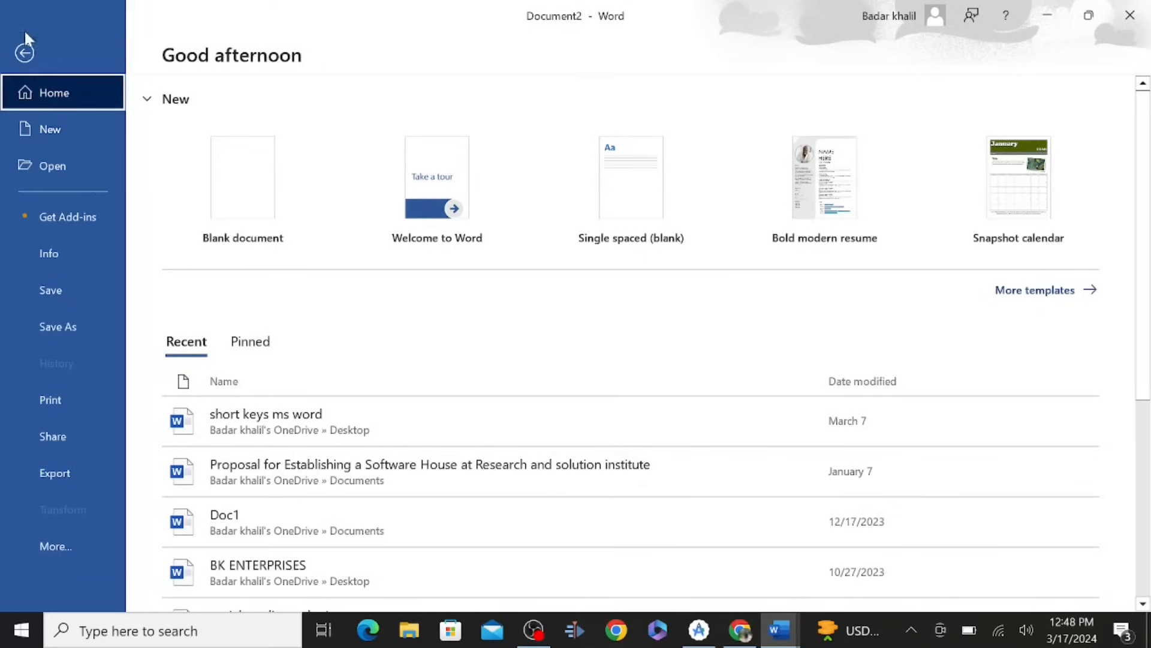
{"action": "left_click", "coordinate": [26, 53]}
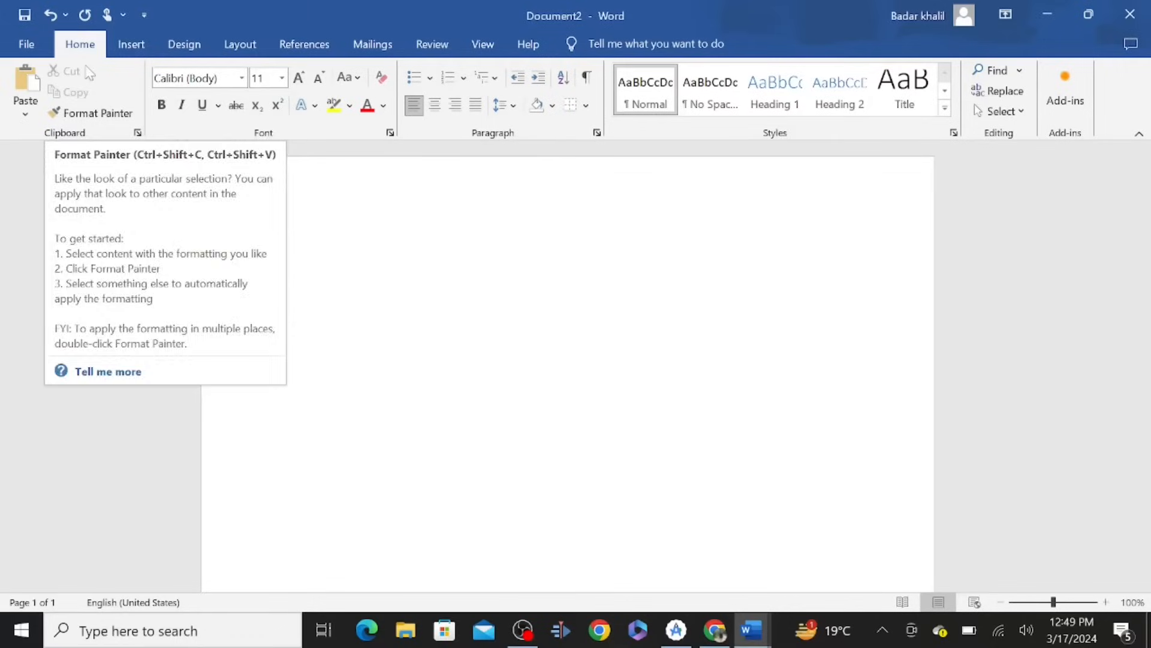
Enter the sample text "As,msdff" on the blank page and cut the whole line
{"action": "type", "text": "As,msdff"}
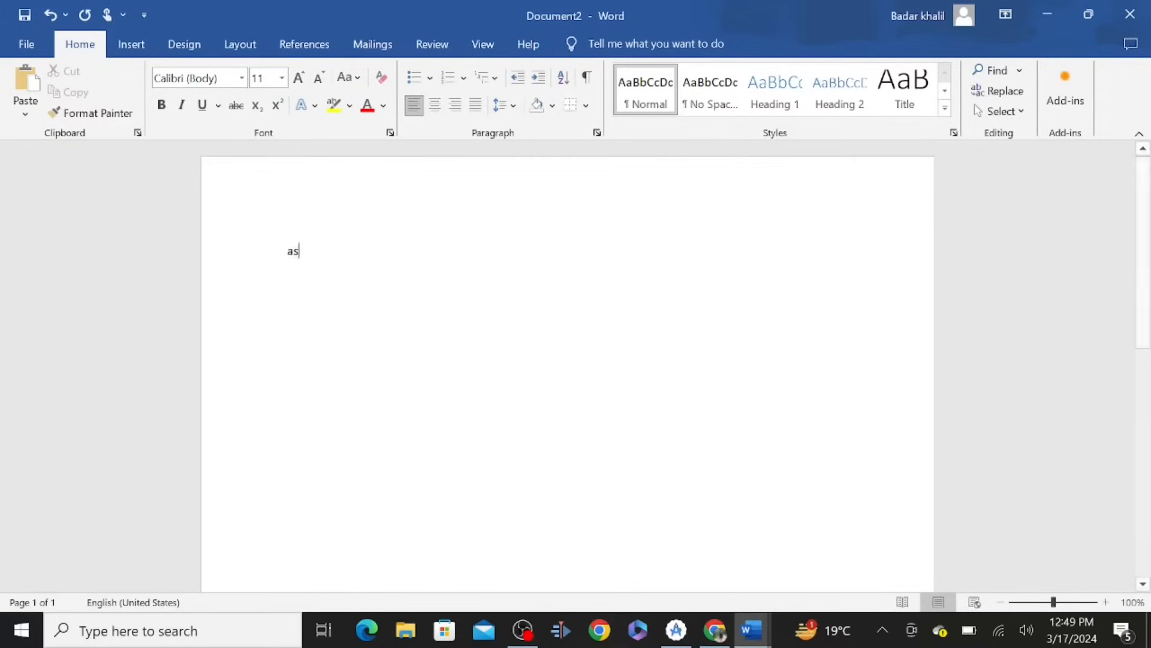
{"action": "left_click", "coordinate": [207, 260]}
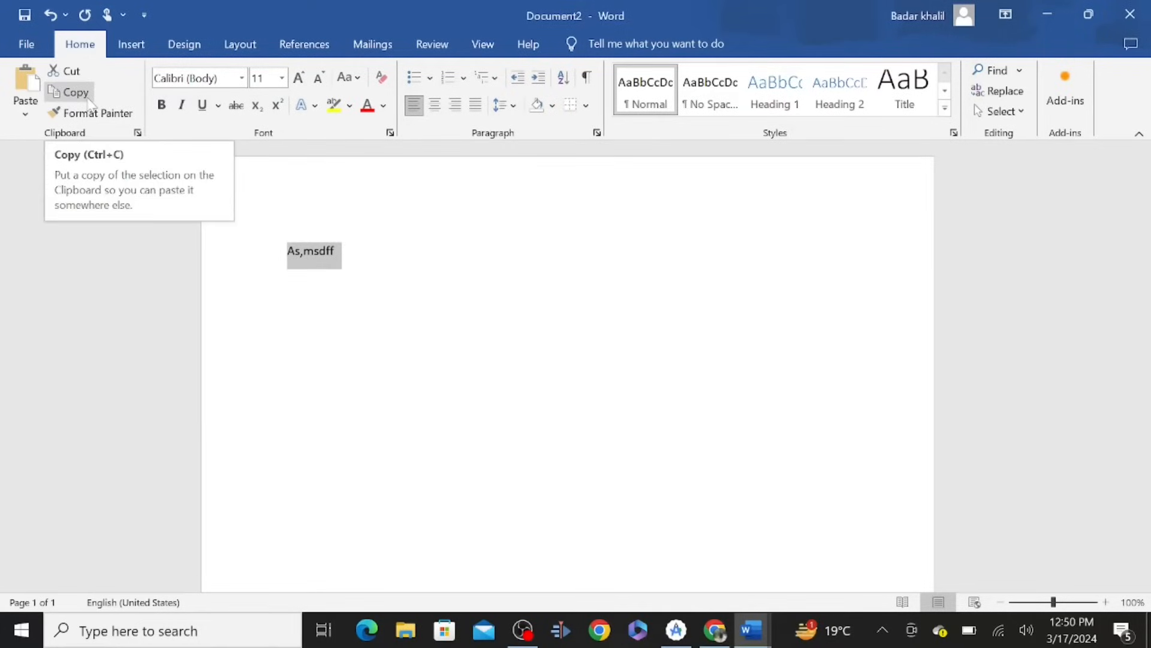
{"action": "left_click", "coordinate": [73, 73]}
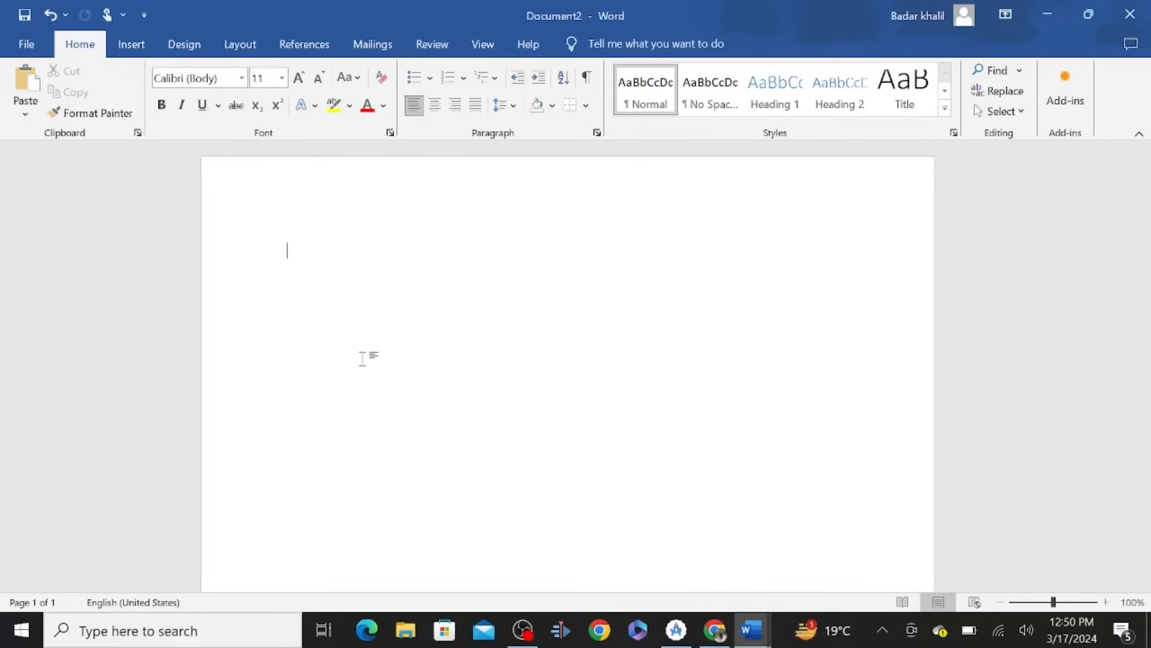
Generate placeholder paragraphs in the empty document with =rand()
{"action": "type", "text": "=rand()"}
{"action": "key", "text": "Return"}
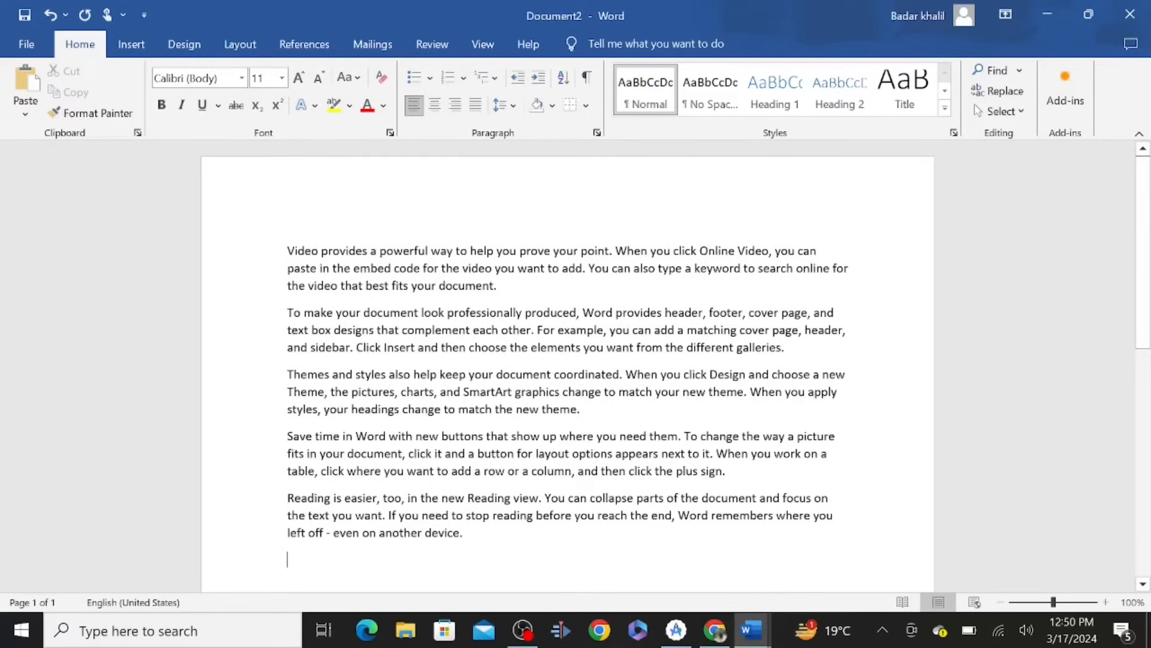
Set the first paragraph, beginning "Video provides", in the Algerian font at size 18
{"action": "left_click_drag", "start_coordinate": [287, 250], "coordinate": [505, 291]}
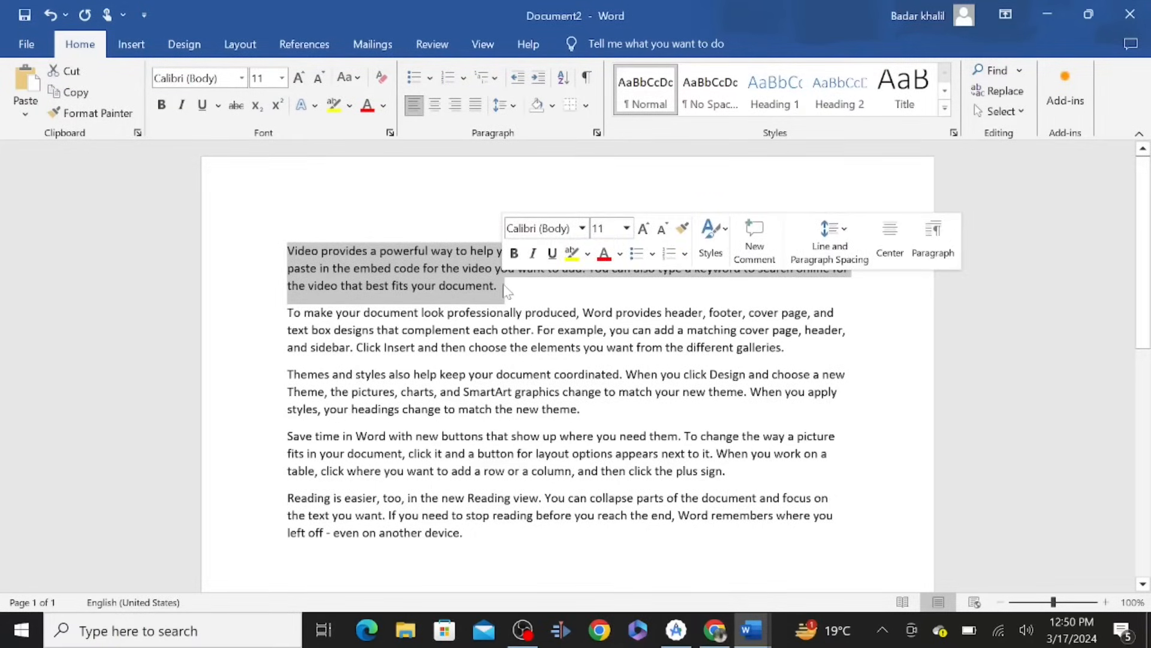
{"action": "left_click", "coordinate": [241, 77]}
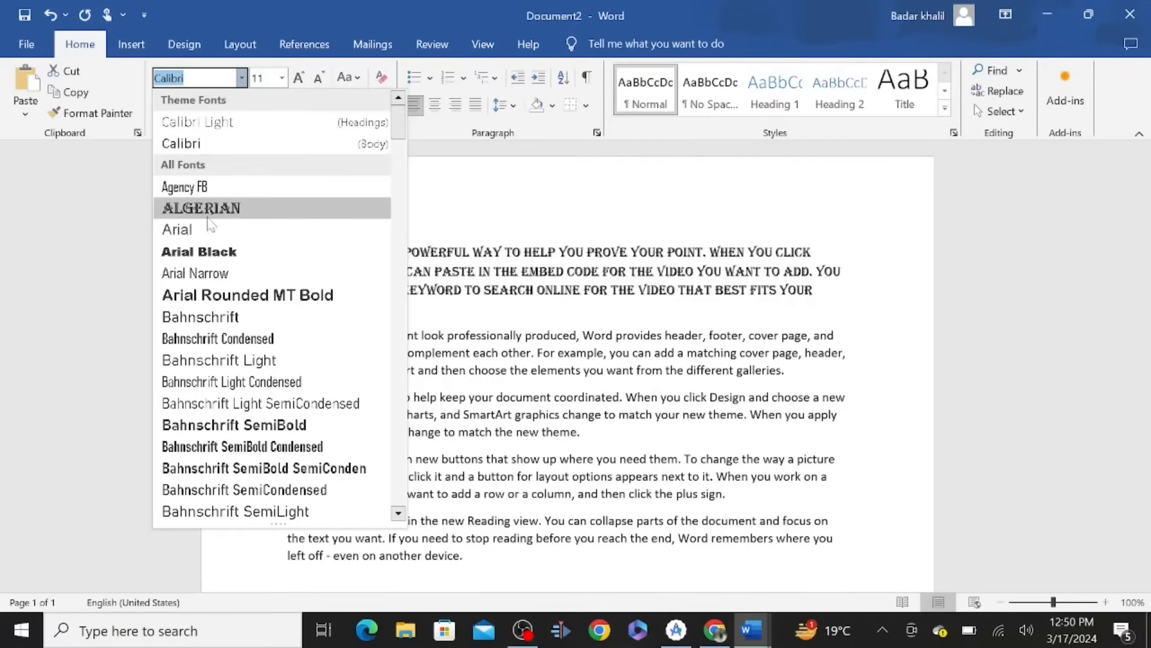
{"action": "left_click", "coordinate": [204, 210]}
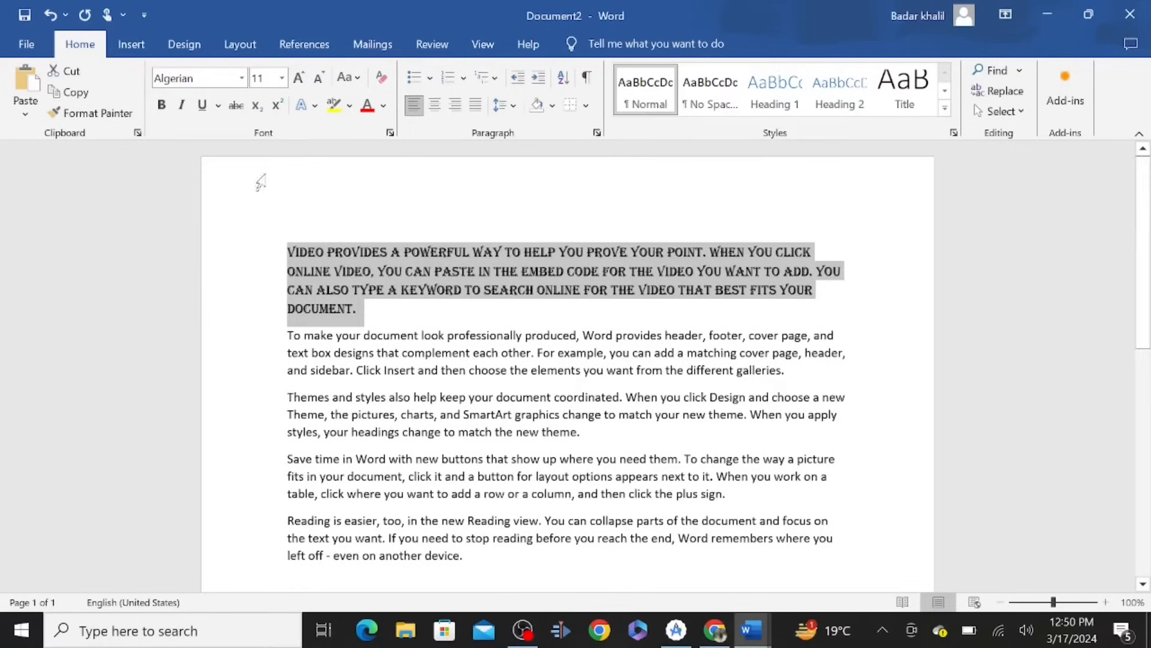
{"action": "left_click", "coordinate": [282, 78]}
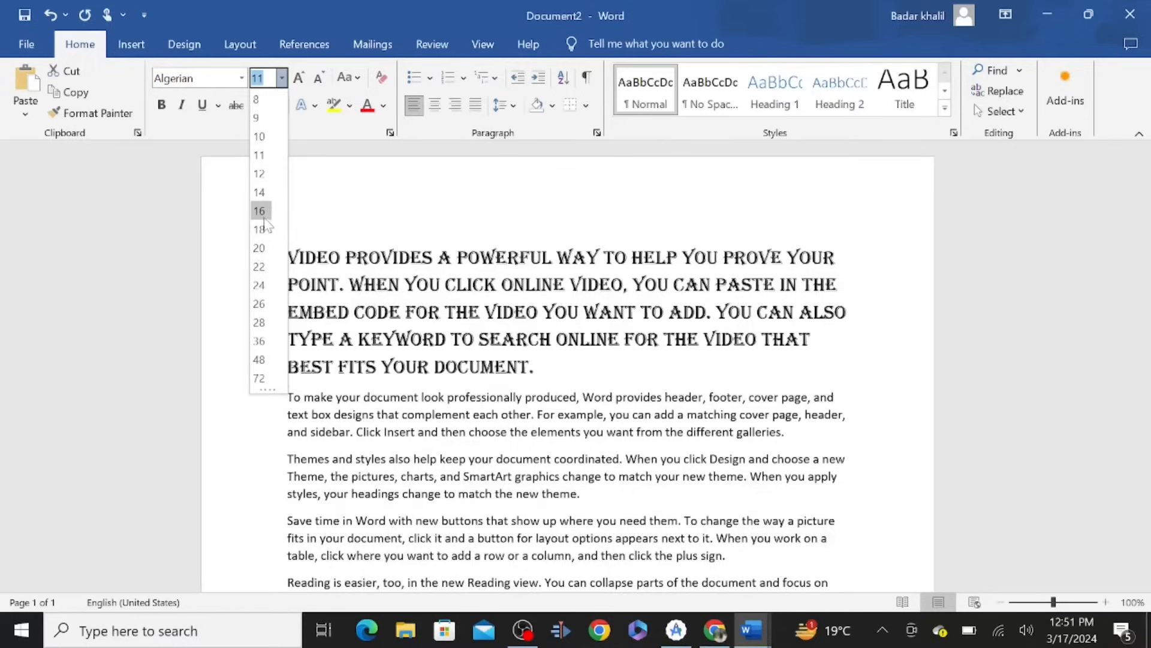
{"action": "left_click", "coordinate": [259, 230]}
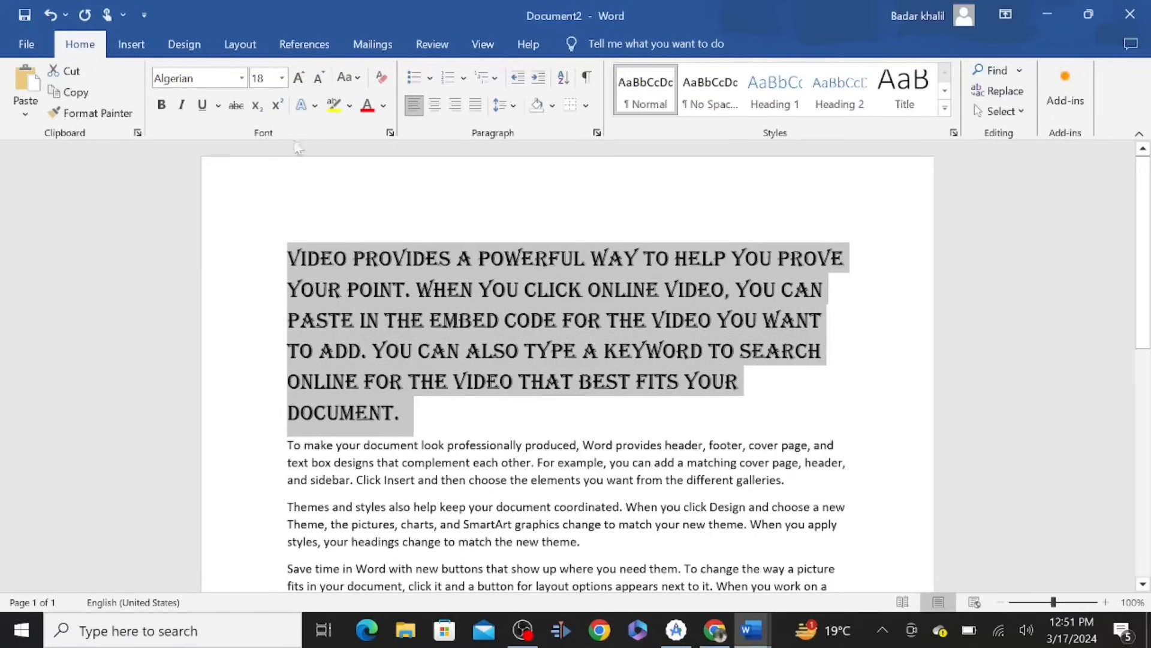
Grow the first paragraph's font stepwise to size 24 and shrink it stepwise back to 18
{"action": "left_click", "coordinate": [303, 86]}
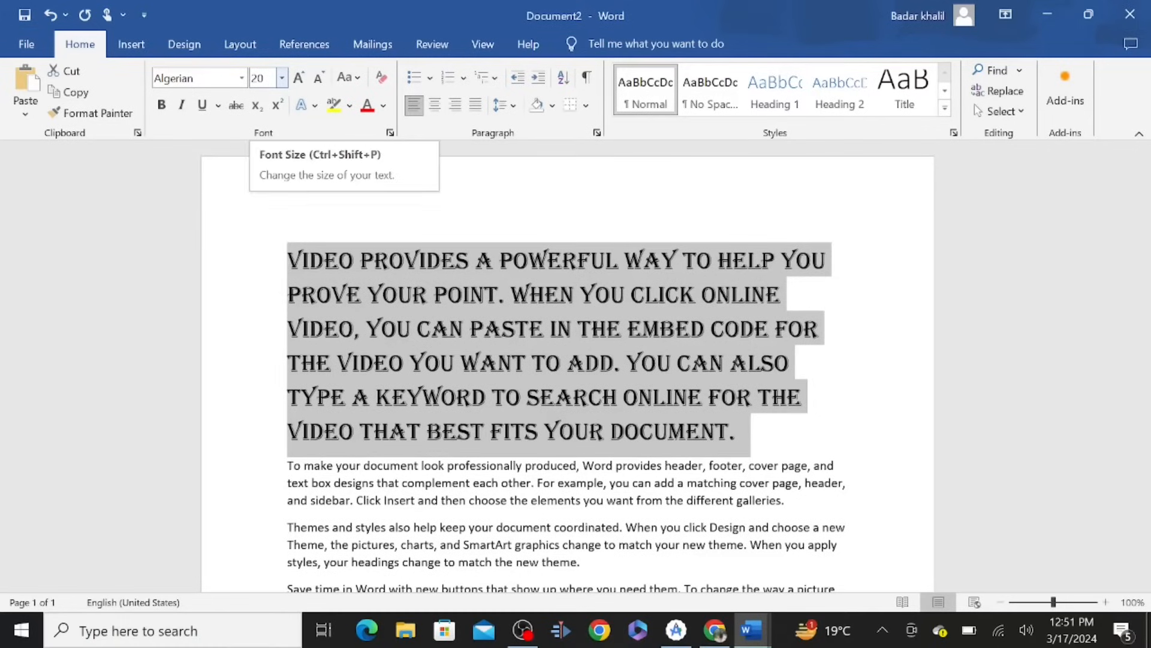
{"action": "left_click", "coordinate": [298, 79]}
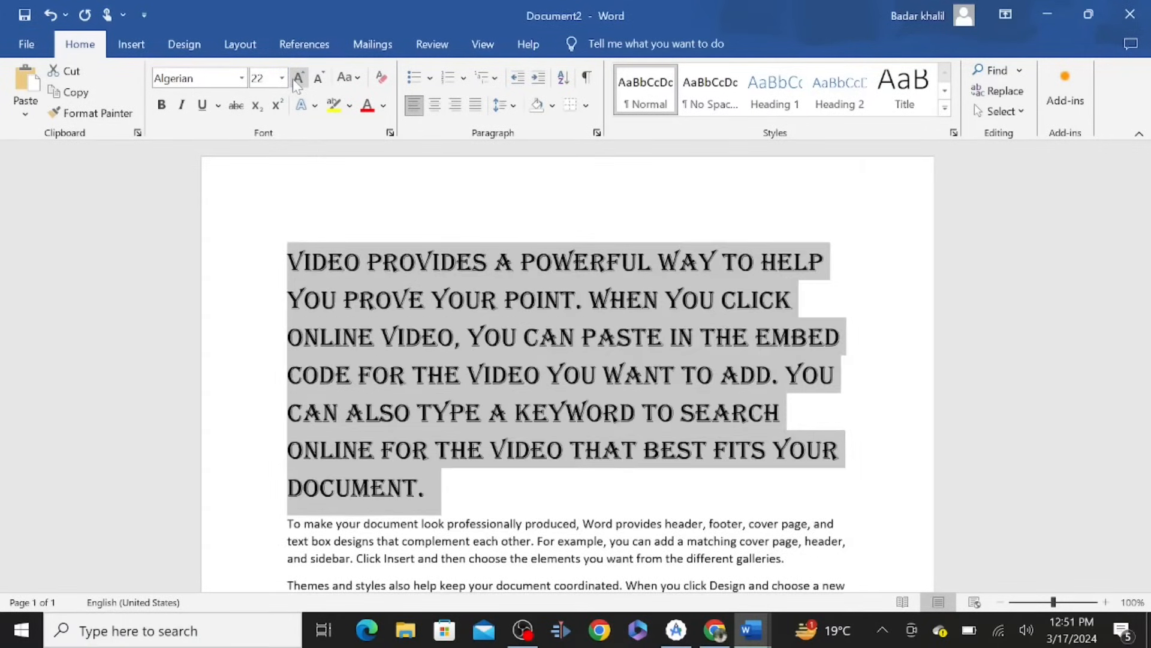
{"action": "left_click", "coordinate": [298, 80]}
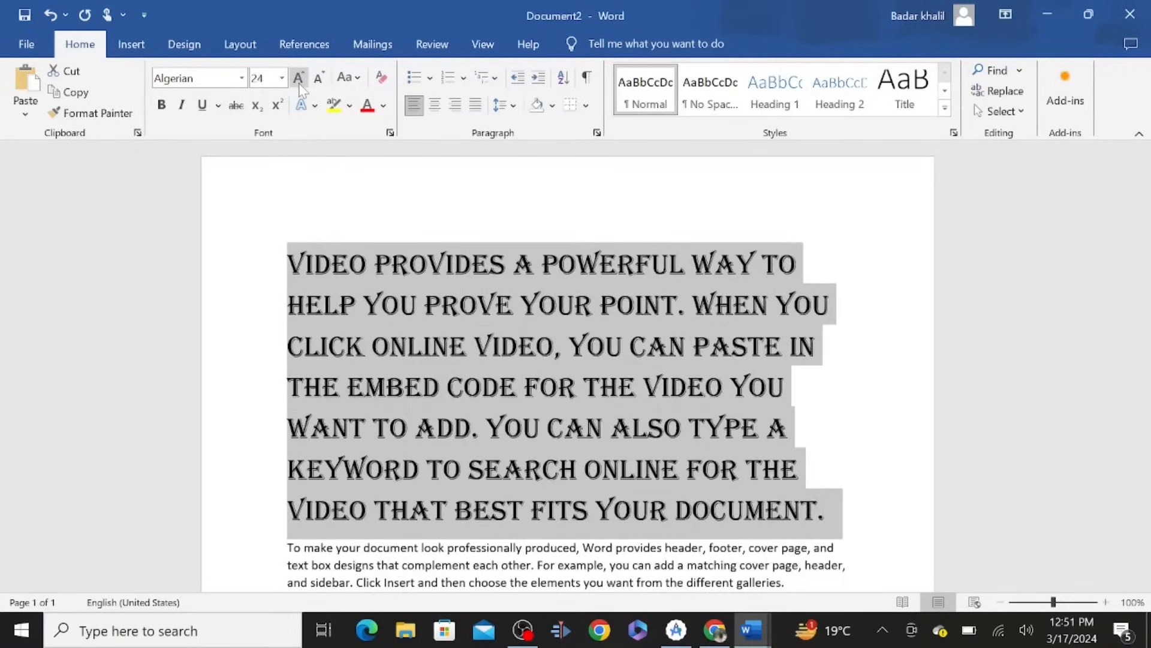
{"action": "left_click", "coordinate": [319, 80]}
{"action": "left_click", "coordinate": [319, 79]}
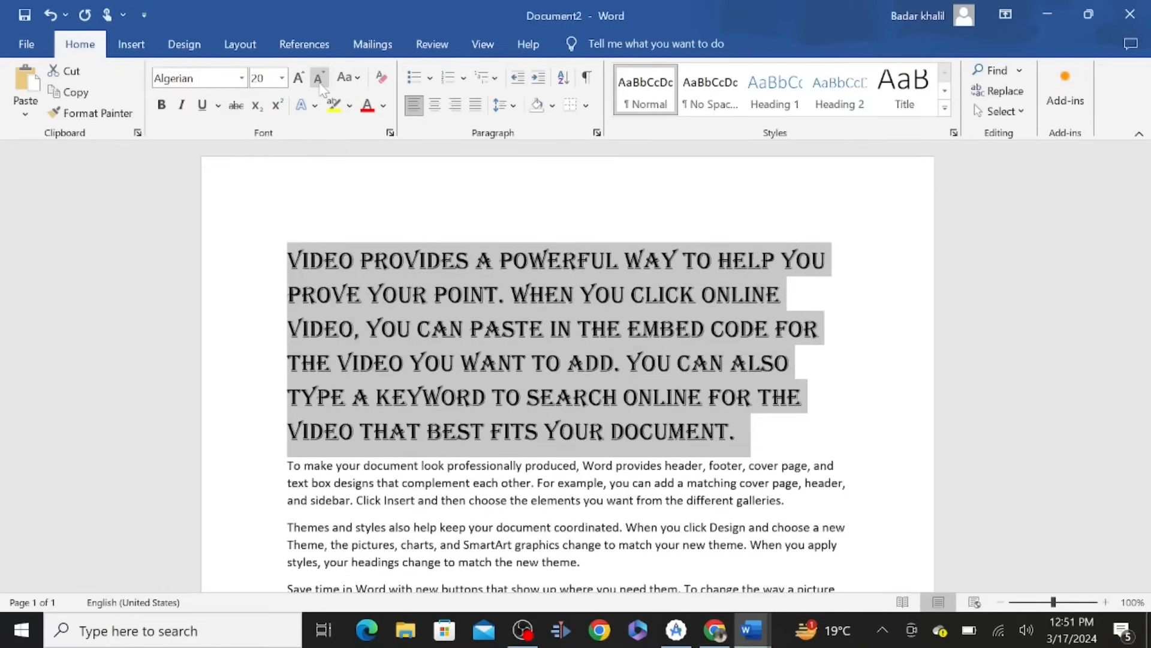
{"action": "left_click", "coordinate": [319, 79]}
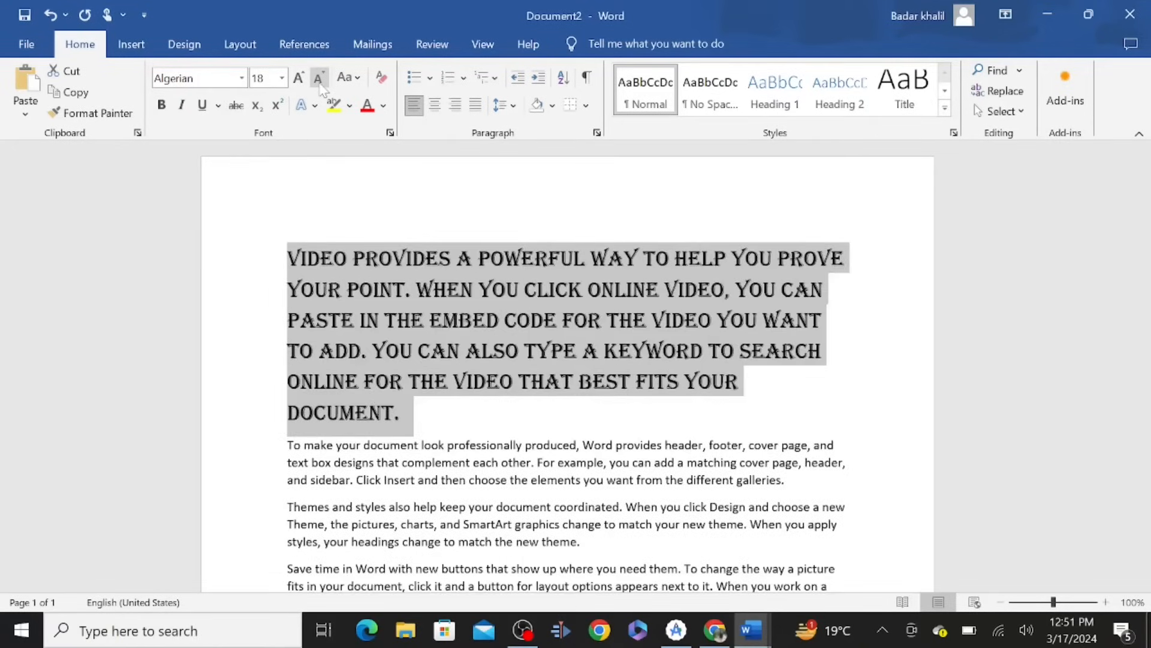
Change the first paragraph's letter case to UPPERCASE, lowercase and finally Sentence case
{"action": "left_click", "coordinate": [355, 78]}
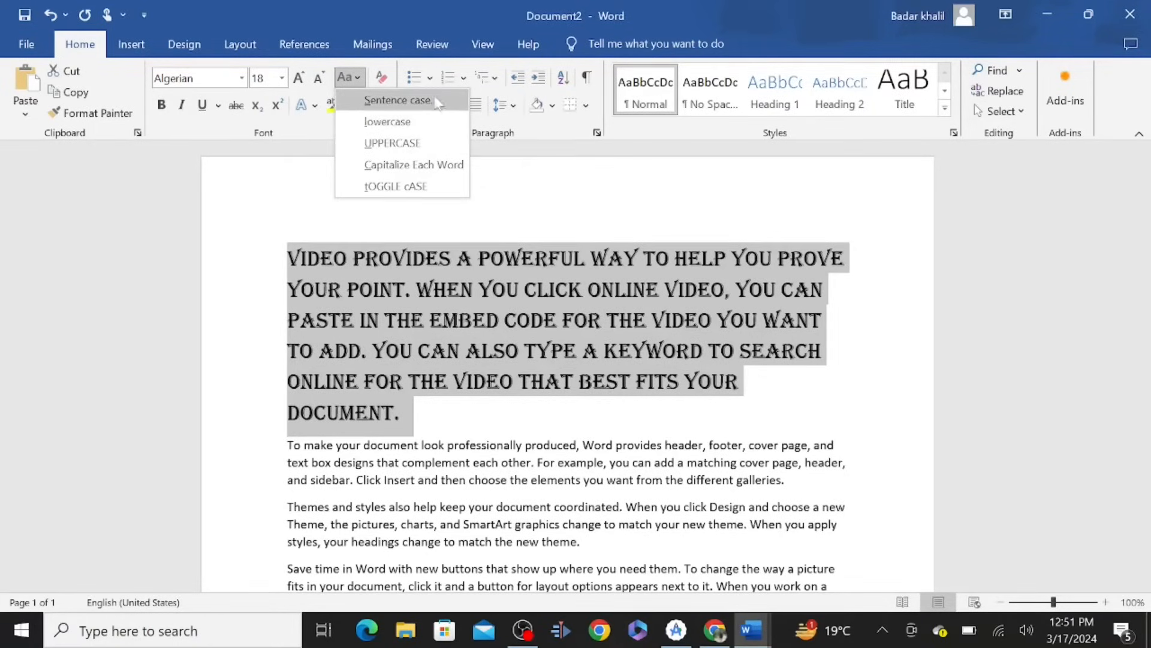
{"action": "left_click", "coordinate": [422, 144]}
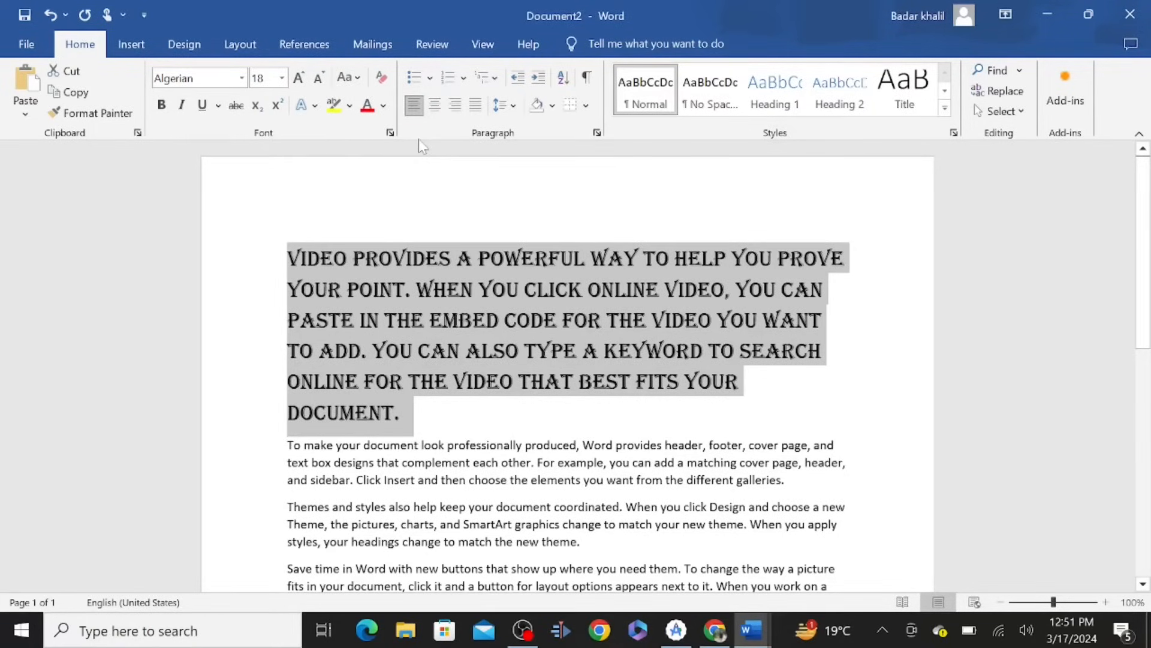
{"action": "left_click", "coordinate": [358, 78]}
{"action": "left_click", "coordinate": [386, 121]}
{"action": "left_click", "coordinate": [357, 78]}
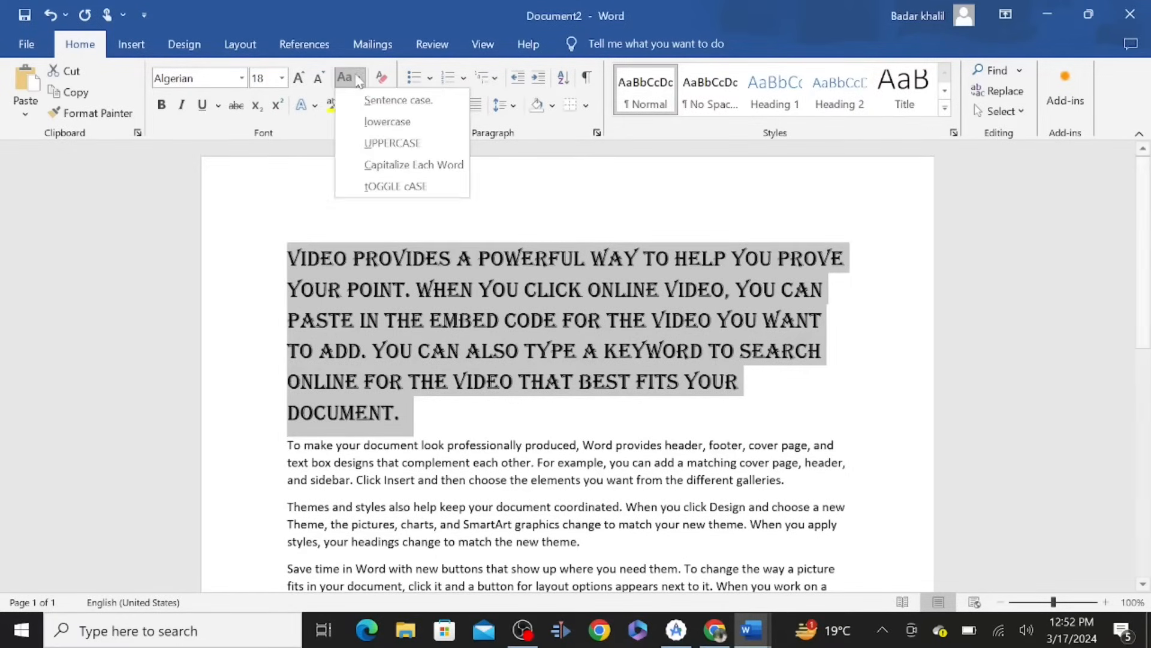
{"action": "left_click", "coordinate": [386, 102]}
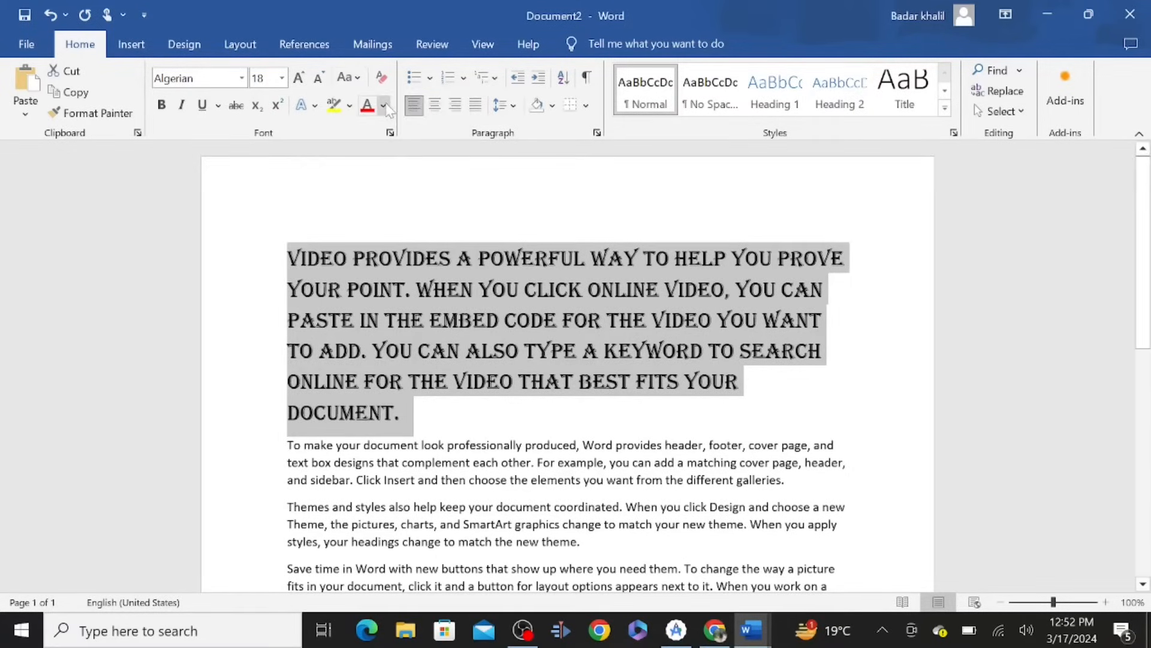
Make the selected first paragraph bold, italic and underlined
{"action": "left_click", "coordinate": [162, 106]}
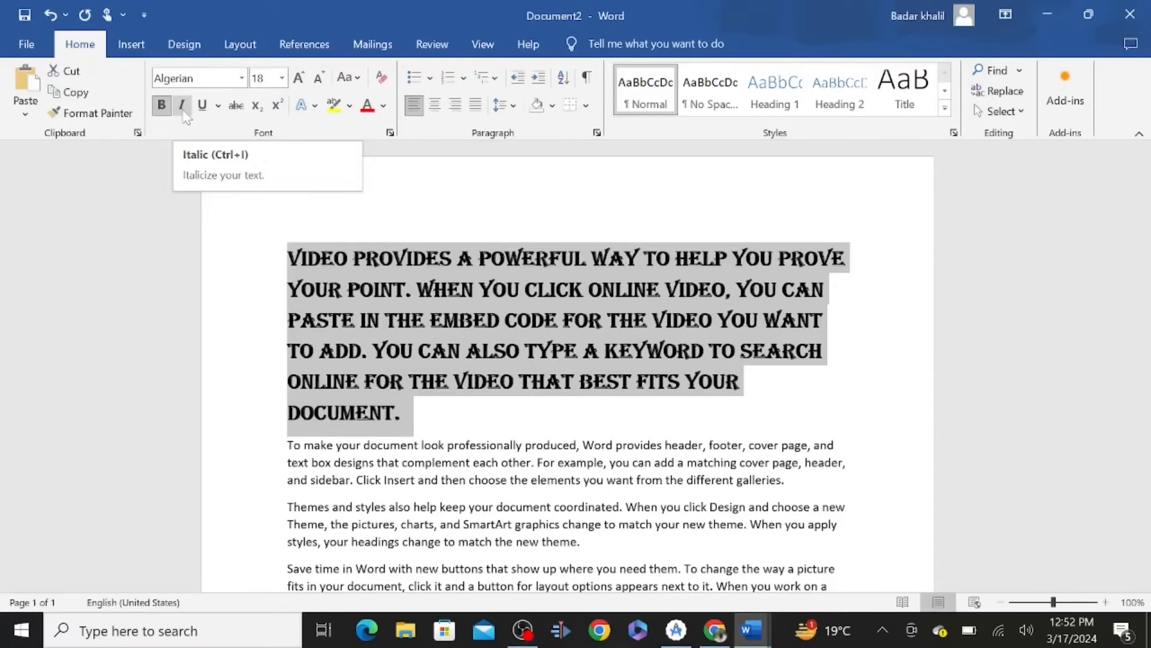
{"action": "left_click", "coordinate": [183, 108]}
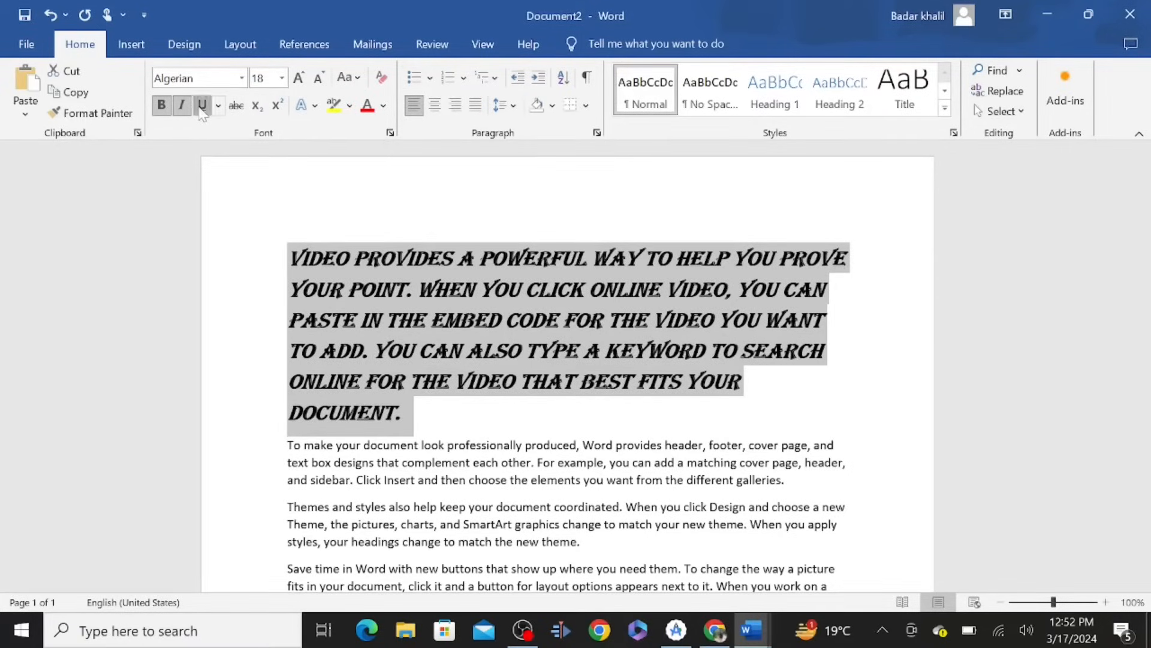
{"action": "left_click", "coordinate": [203, 106]}
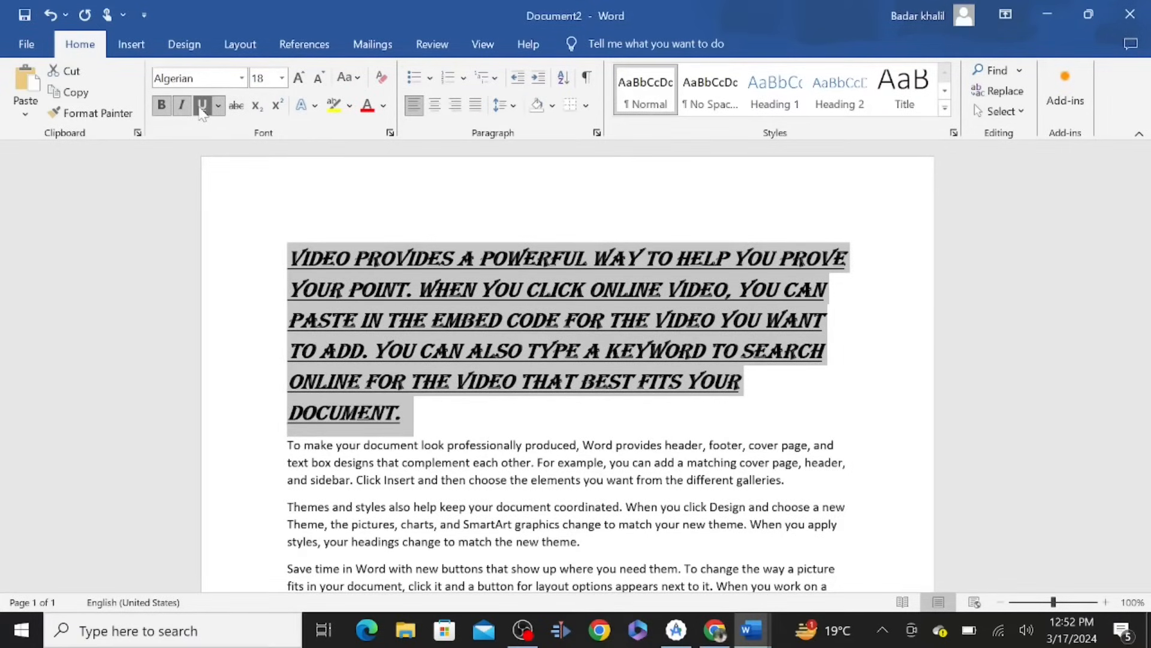
Change the first paragraph's underline to double, wavy and finally dash-dot, and apply strikethrough to the text
{"action": "left_click", "coordinate": [218, 106]}
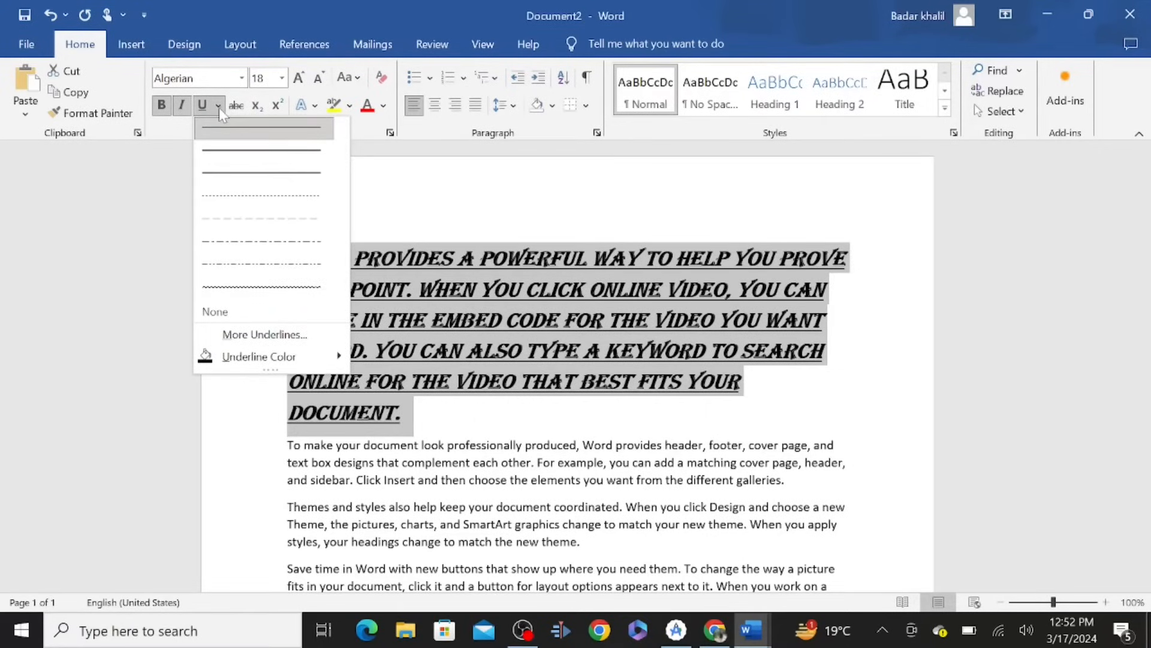
{"action": "left_click", "coordinate": [259, 154]}
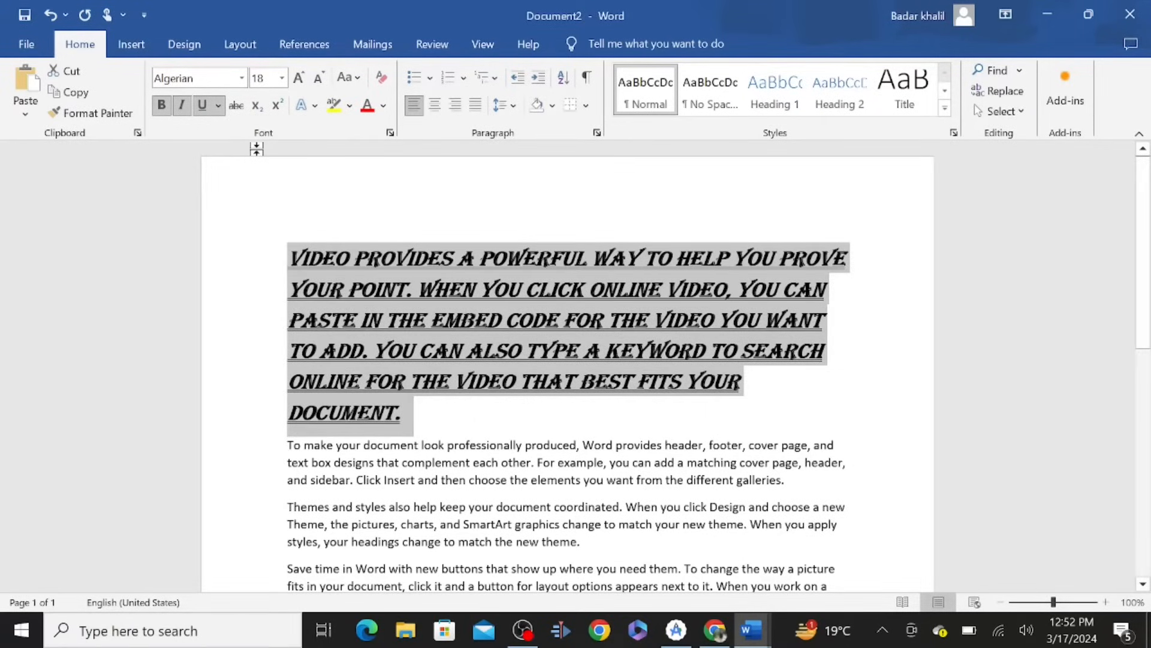
{"action": "left_click", "coordinate": [219, 105]}
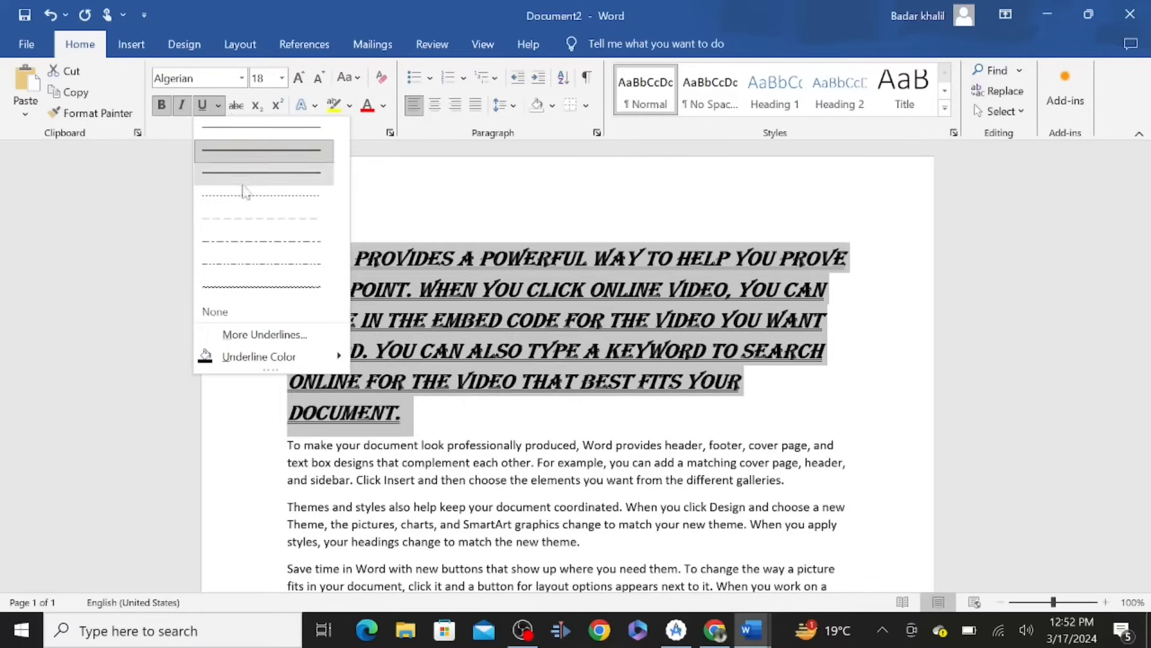
{"action": "left_click", "coordinate": [274, 291]}
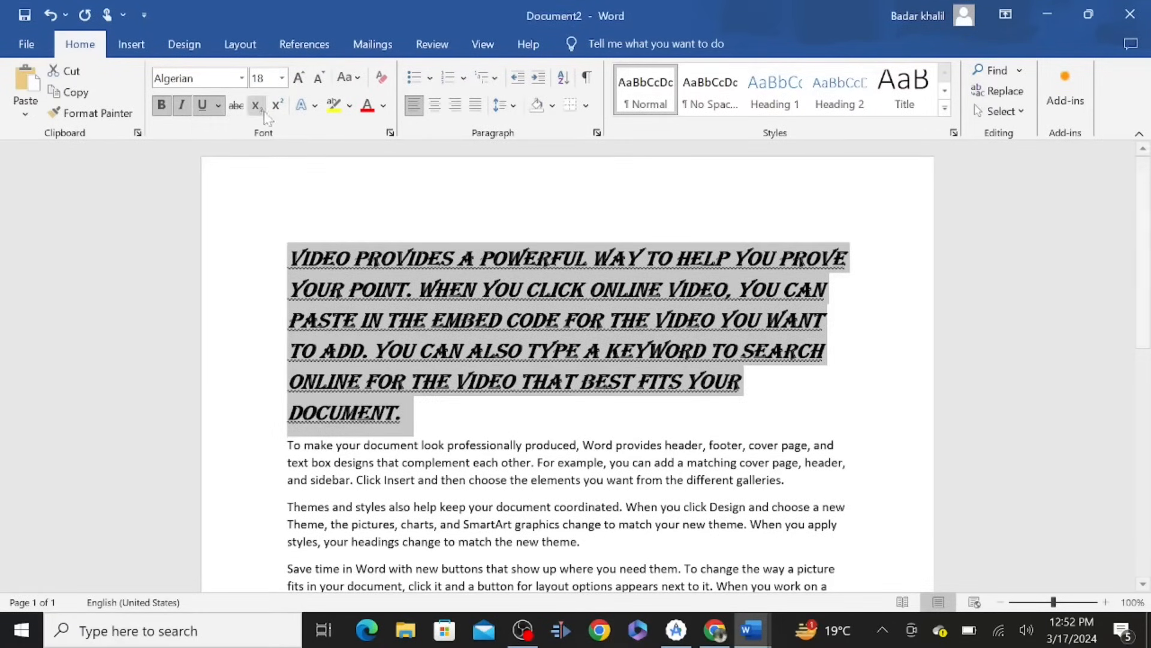
{"action": "left_click", "coordinate": [218, 106]}
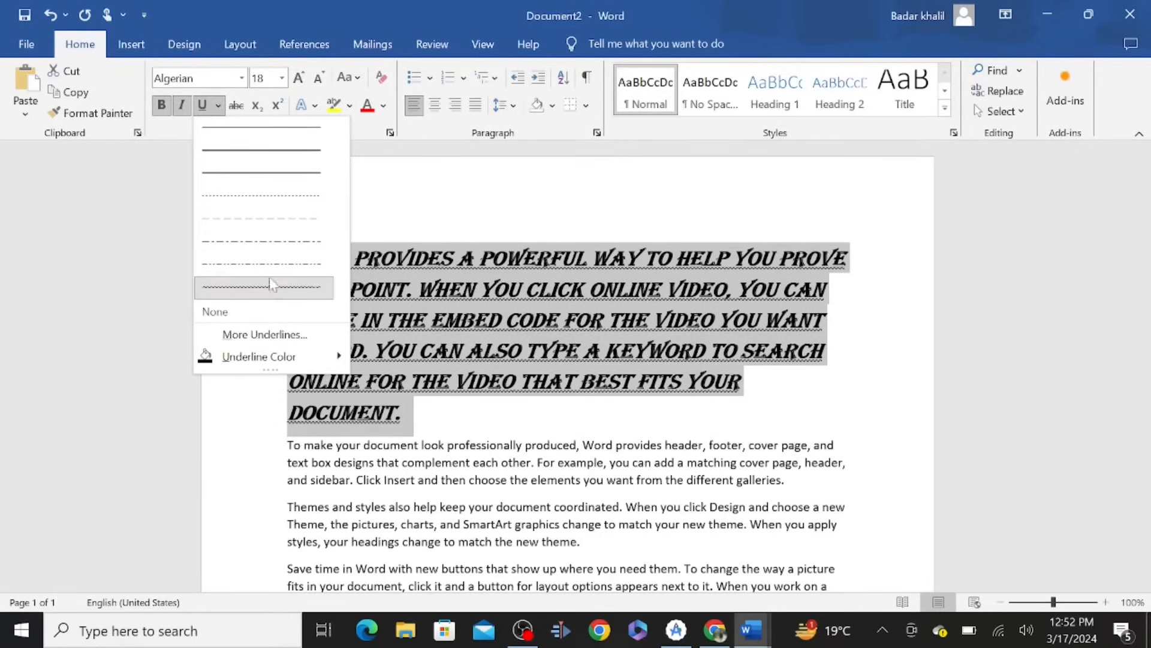
{"action": "left_click", "coordinate": [271, 240]}
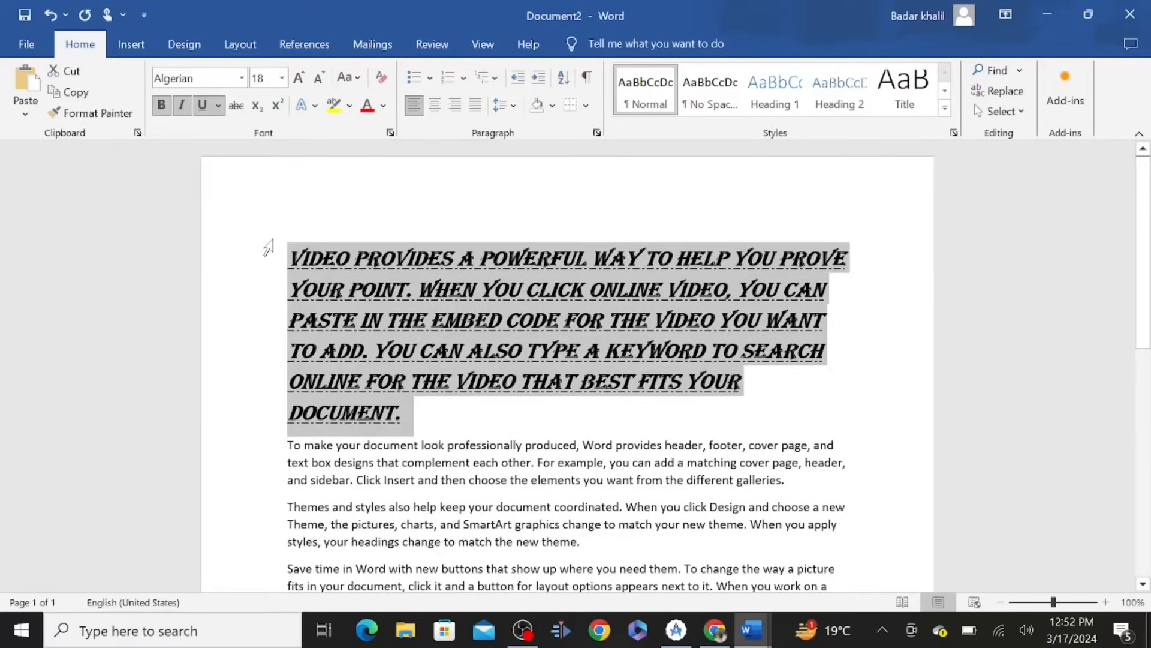
{"action": "left_click", "coordinate": [237, 107]}
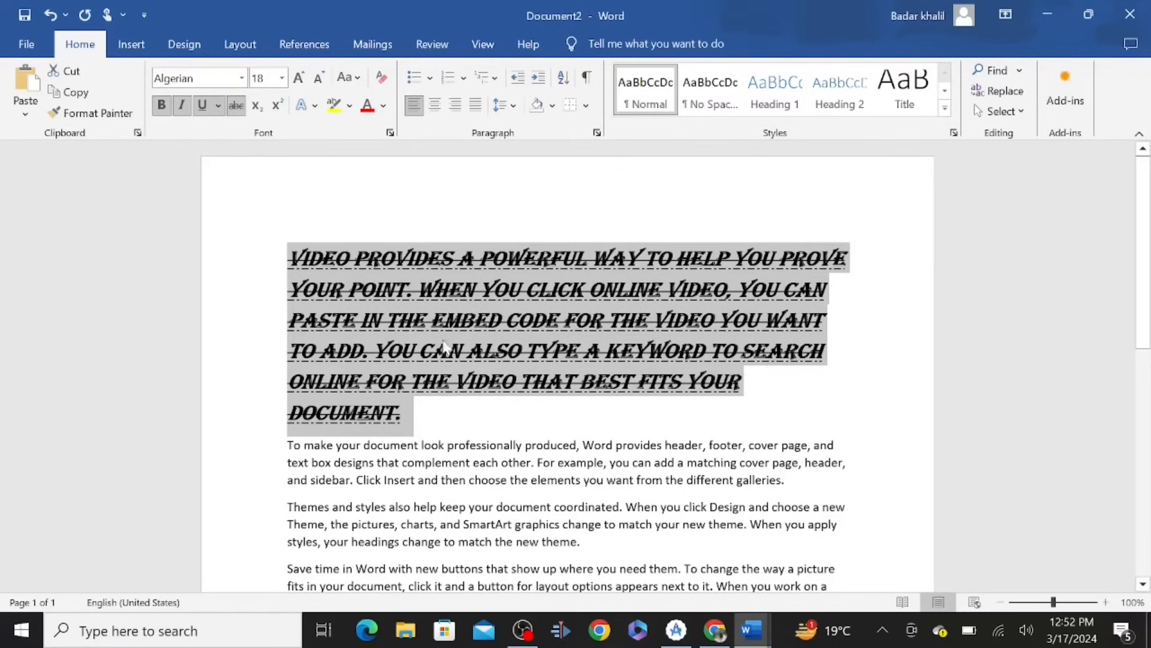
Add the text "H2O" two lines below the end of the first paragraph
{"action": "left_click", "coordinate": [451, 433]}
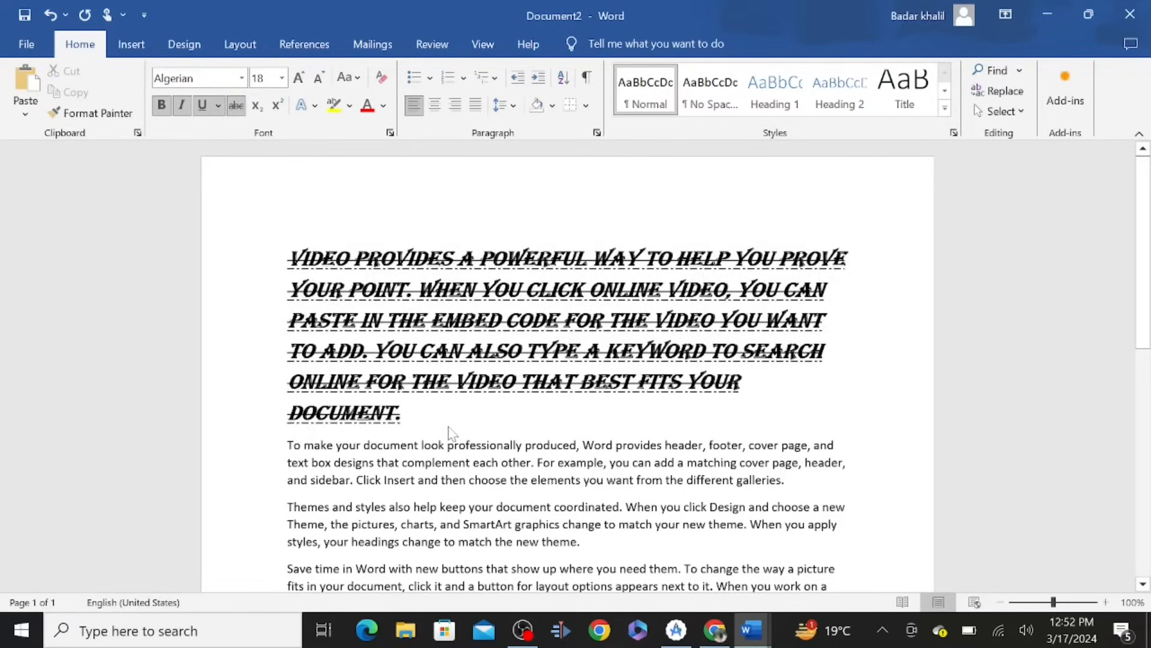
{"action": "key", "text": "Return"}
{"action": "key", "text": "Return"}
{"action": "type", "text": "H2O"}
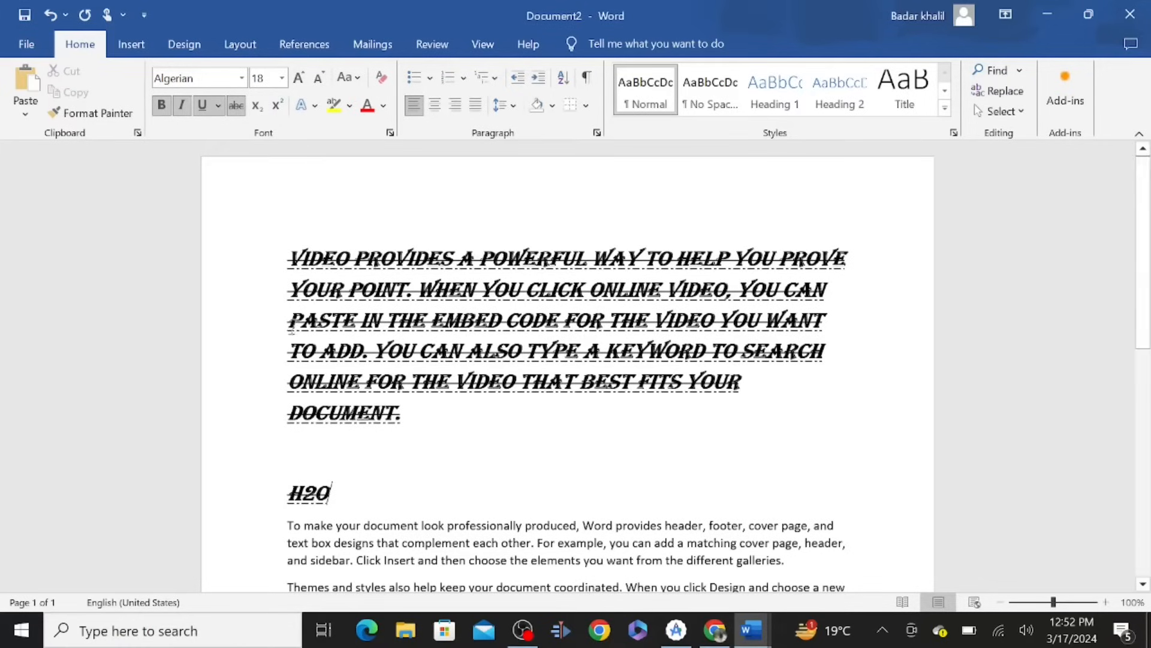
Remove the bold, italic, underline and strikethrough formatting from the "H2O" text
{"action": "left_click_drag", "start_coordinate": [330, 500], "coordinate": [288, 497]}
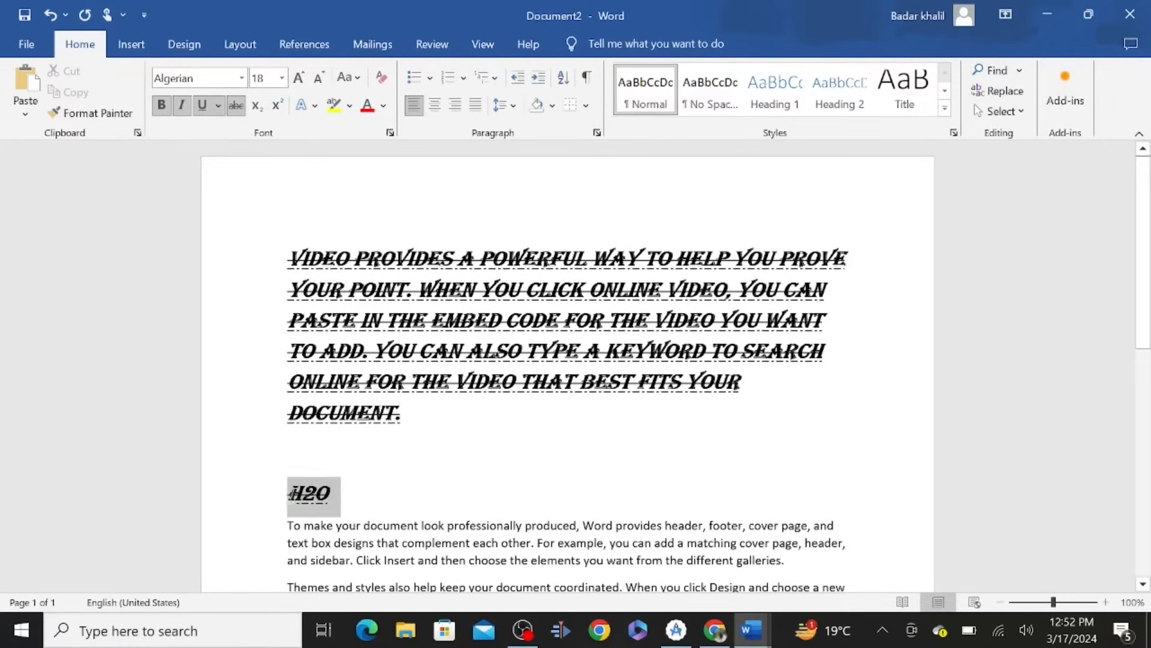
{"action": "left_click", "coordinate": [161, 105]}
{"action": "left_click", "coordinate": [181, 105]}
{"action": "left_click", "coordinate": [202, 106]}
{"action": "left_click", "coordinate": [236, 105]}
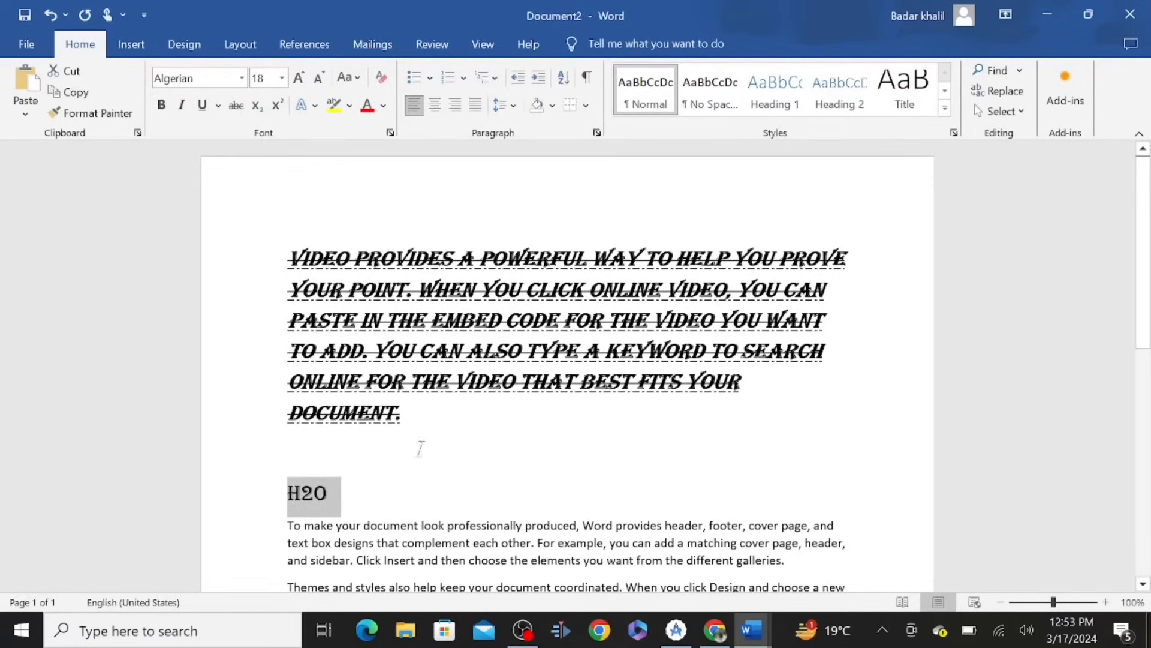
{"action": "left_click", "coordinate": [288, 453]}
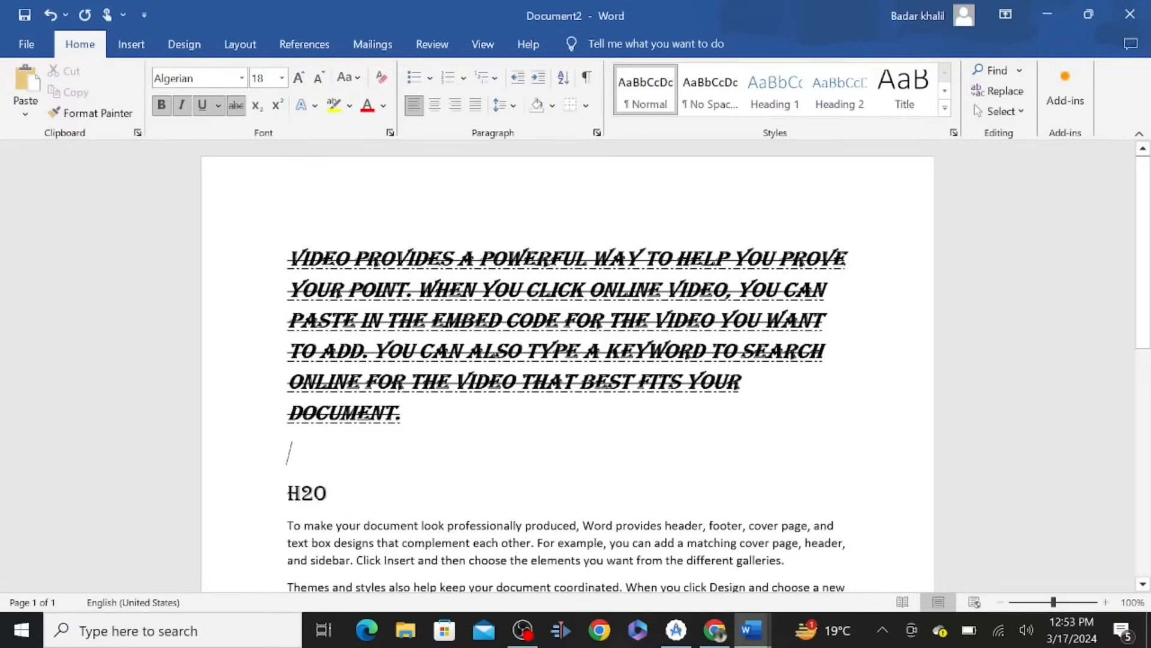
Format the 2 in "H2O" as subscript
{"action": "left_click_drag", "start_coordinate": [315, 492], "coordinate": [303, 492]}
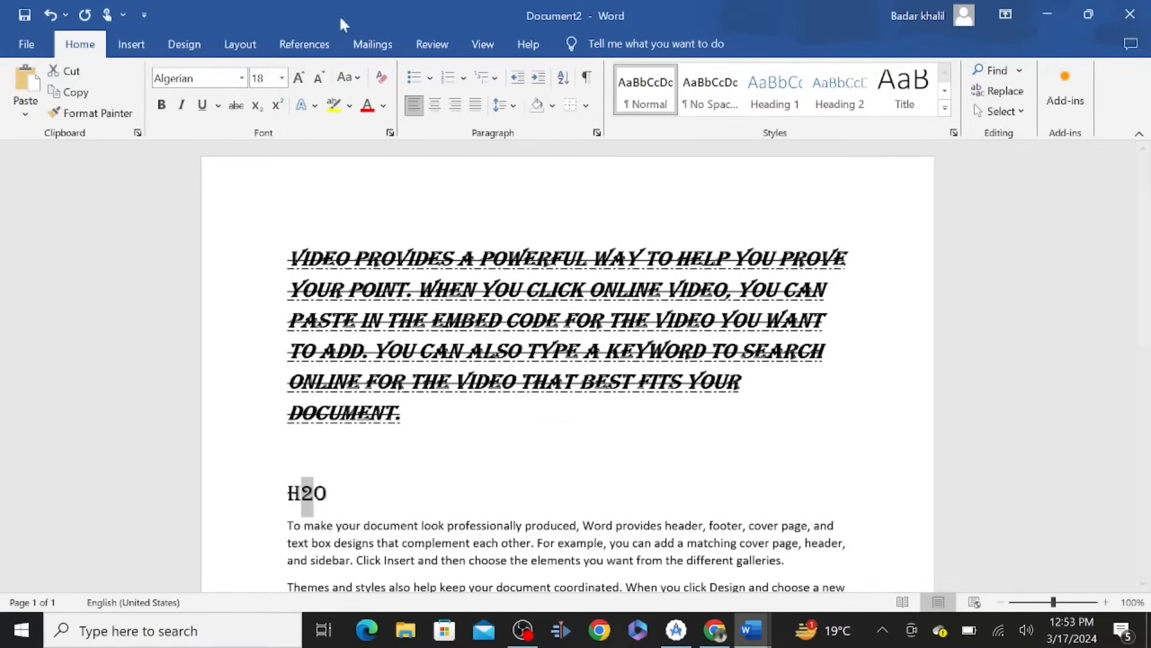
{"action": "left_click", "coordinate": [257, 108]}
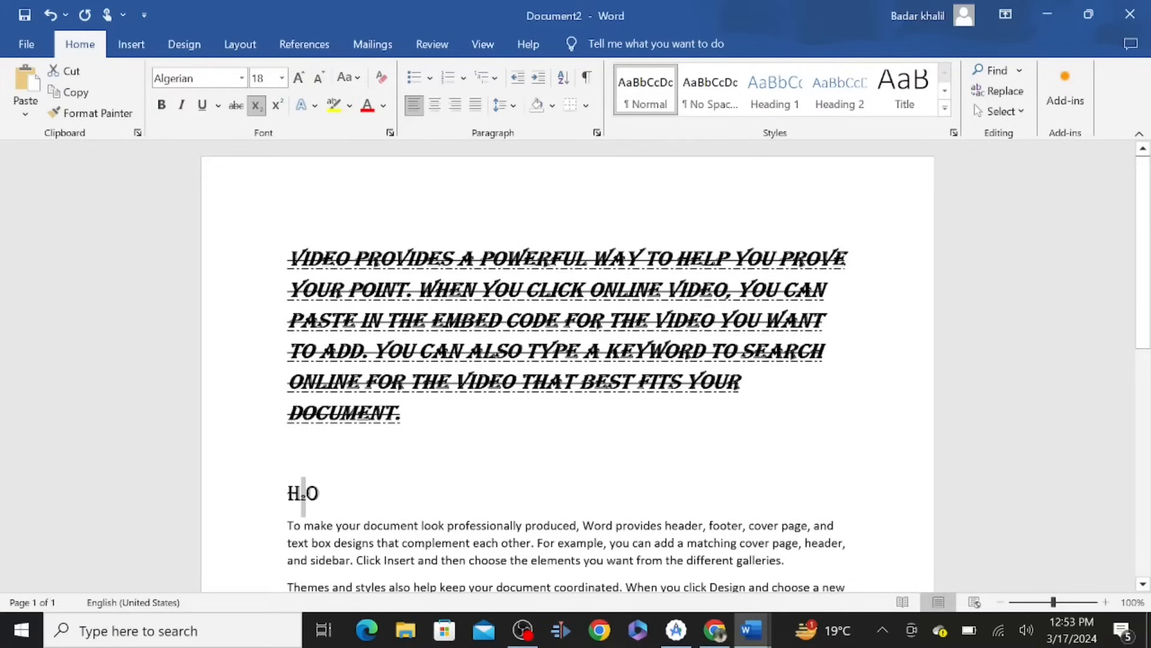
{"action": "left_click", "coordinate": [362, 467]}
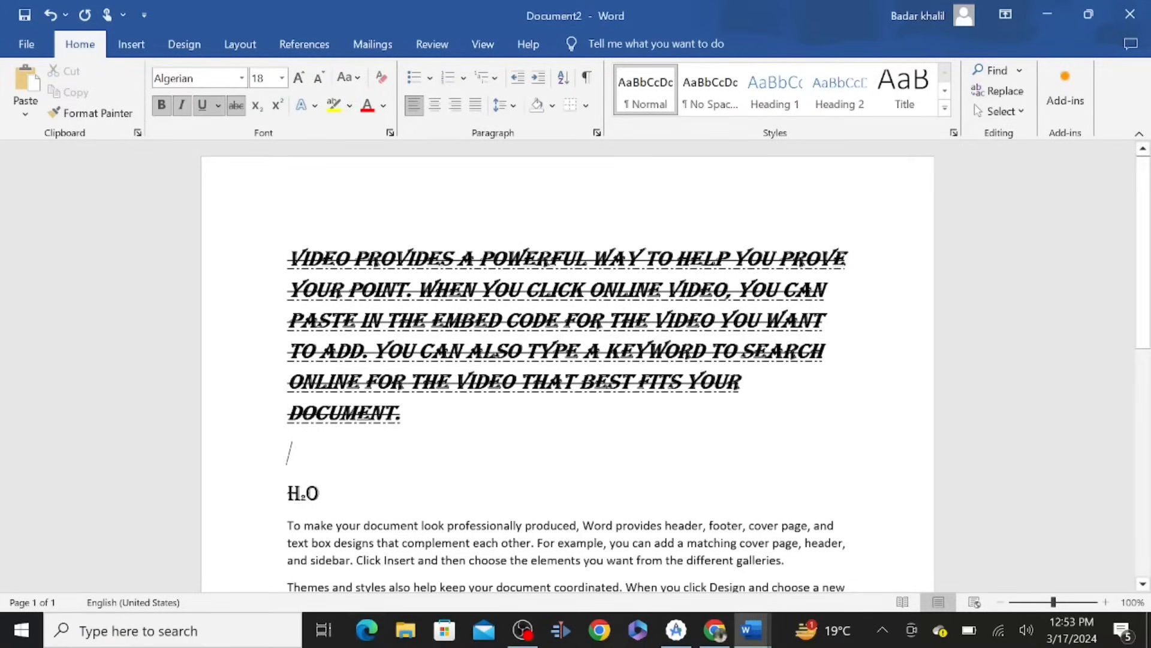
Add "X2" on the same line after the water formula, spaced apart from it, and format its 2 as superscript
{"action": "left_click", "coordinate": [320, 493]}
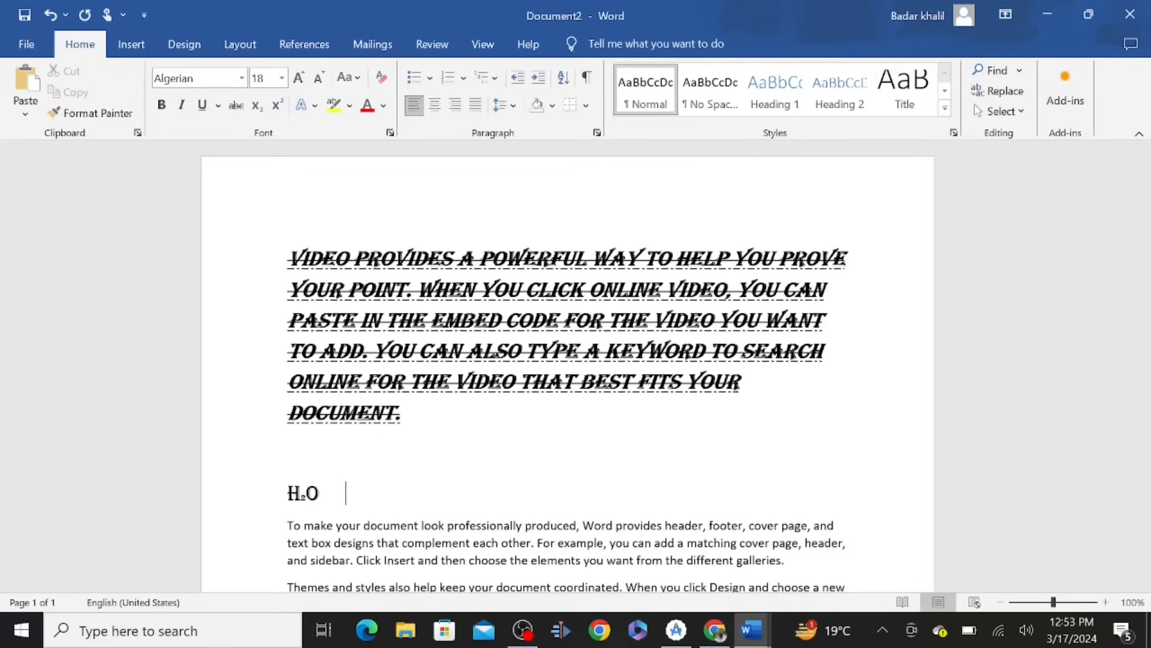
{"action": "type", "text": "X2"}
{"action": "key", "text": "shift+Left"}
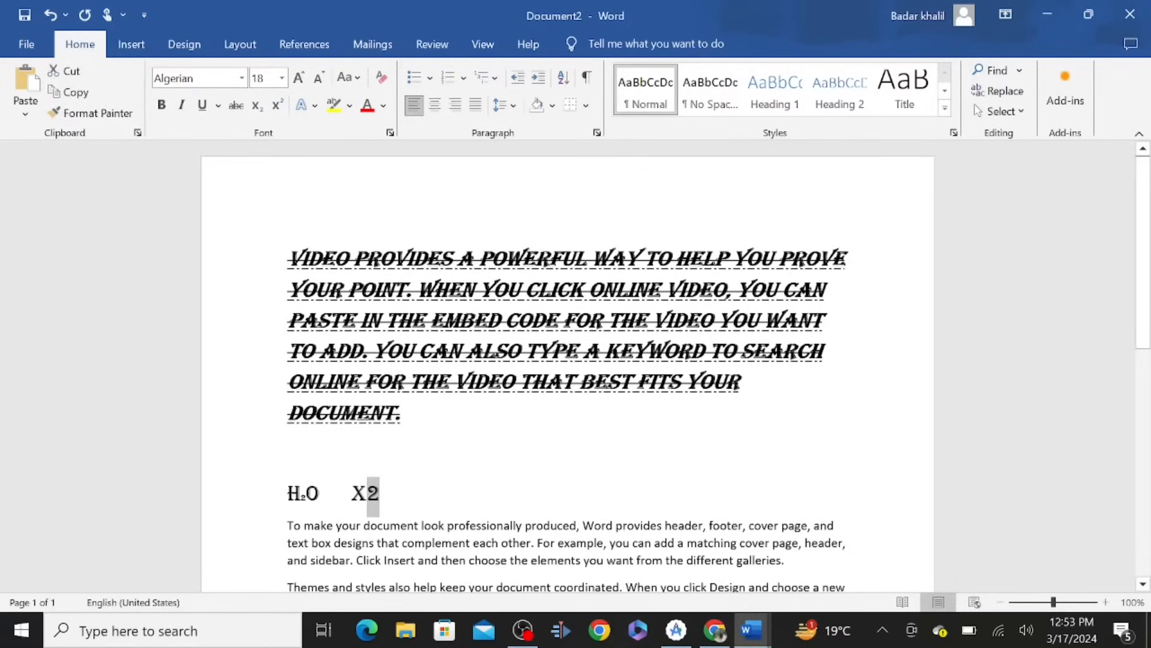
{"action": "left_click", "coordinate": [276, 106]}
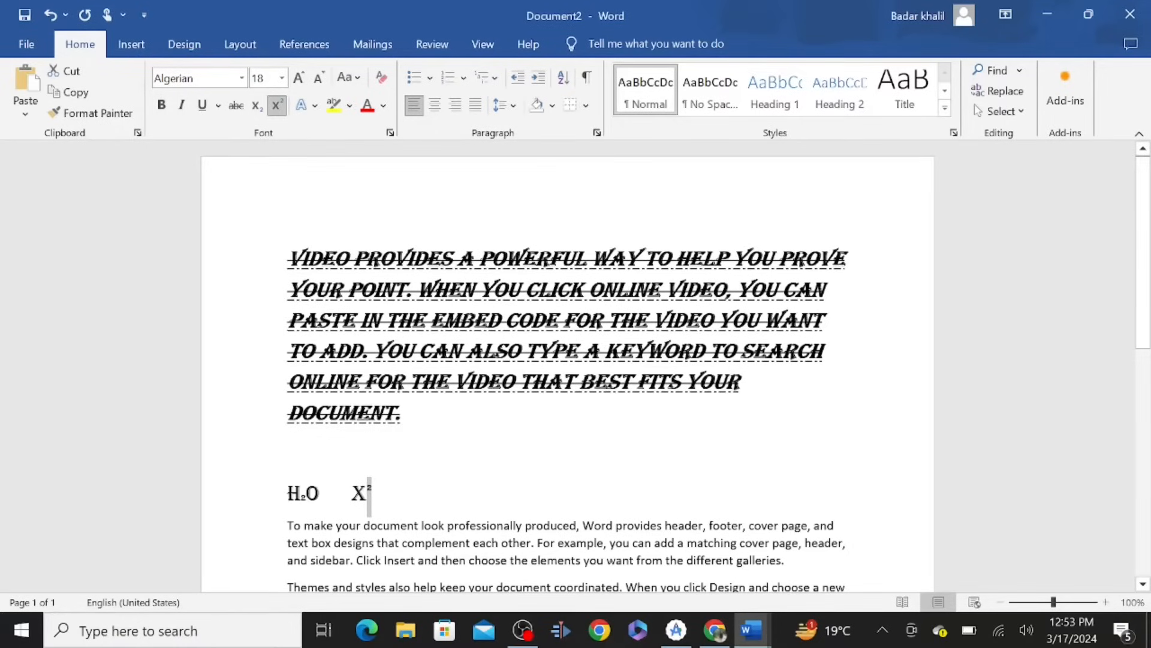
{"action": "left_click", "coordinate": [373, 492]}
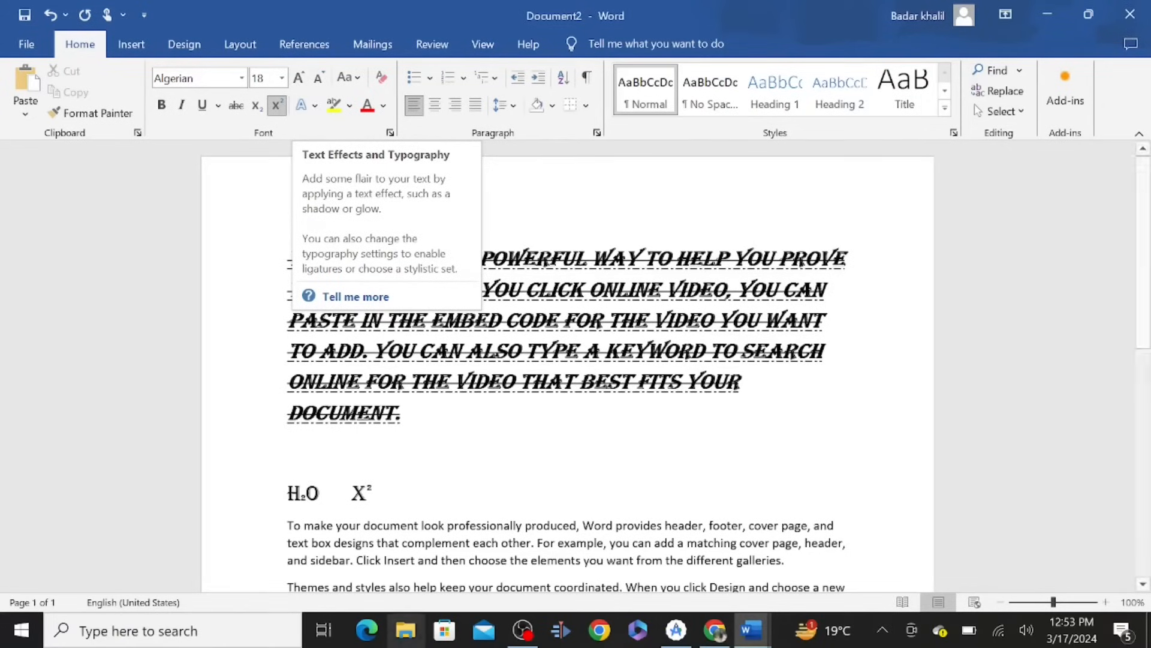
Apply the light-blue outlined text effect to the paragraph starting "To make your document", up to the word "different"
{"action": "scroll", "coordinate": [521, 474], "scroll_direction": "down", "scroll_amount": 4}
{"action": "right_click", "coordinate": [521, 478]}
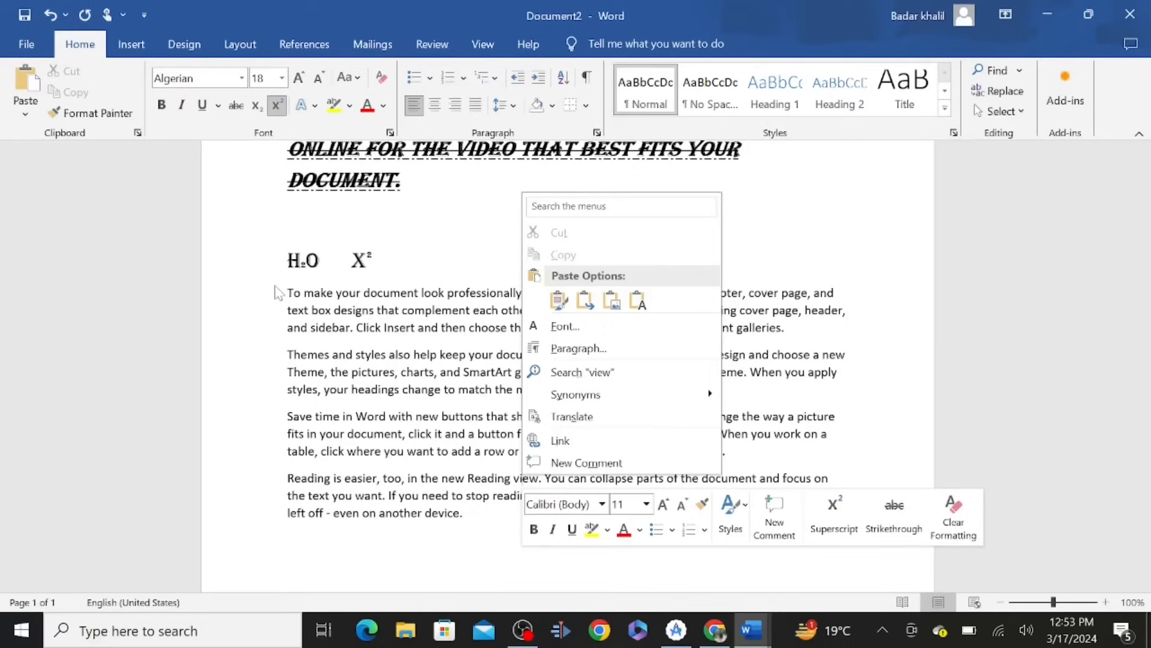
{"action": "key", "text": "Escape"}
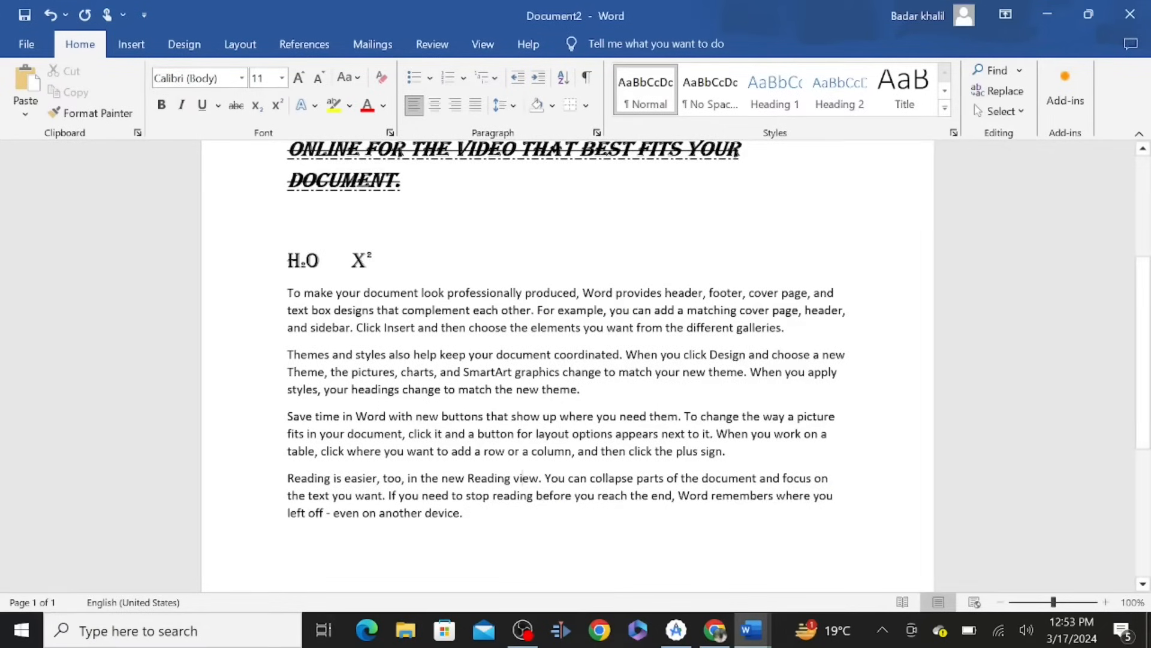
{"action": "left_click_drag", "start_coordinate": [287, 293], "coordinate": [737, 328]}
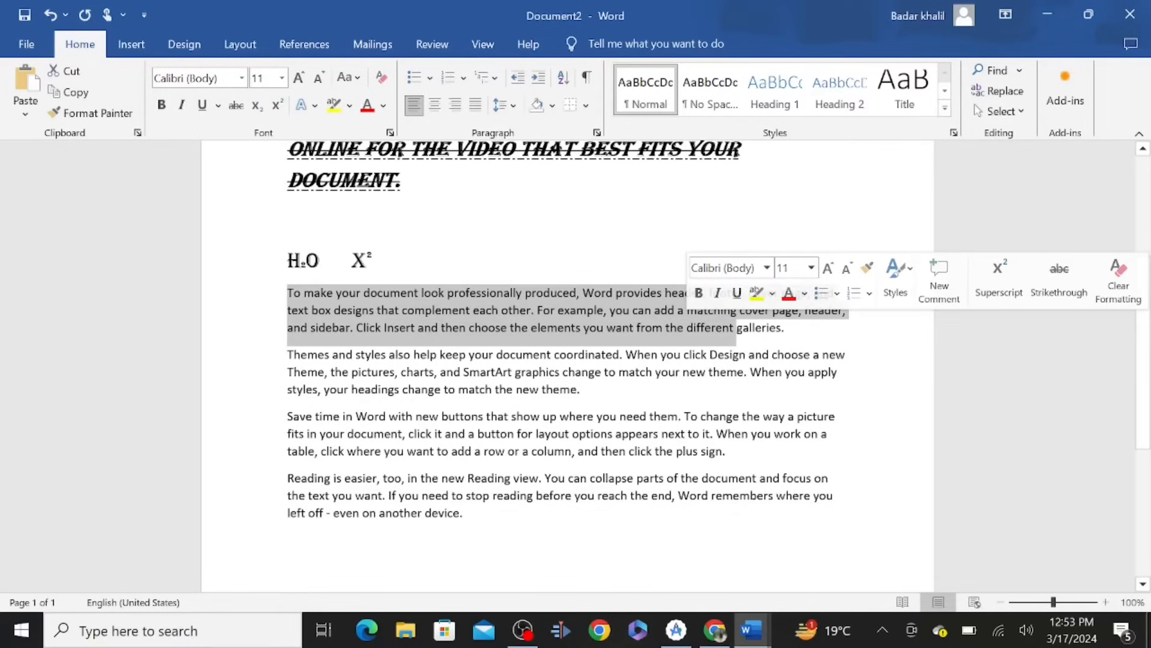
{"action": "left_click", "coordinate": [308, 108]}
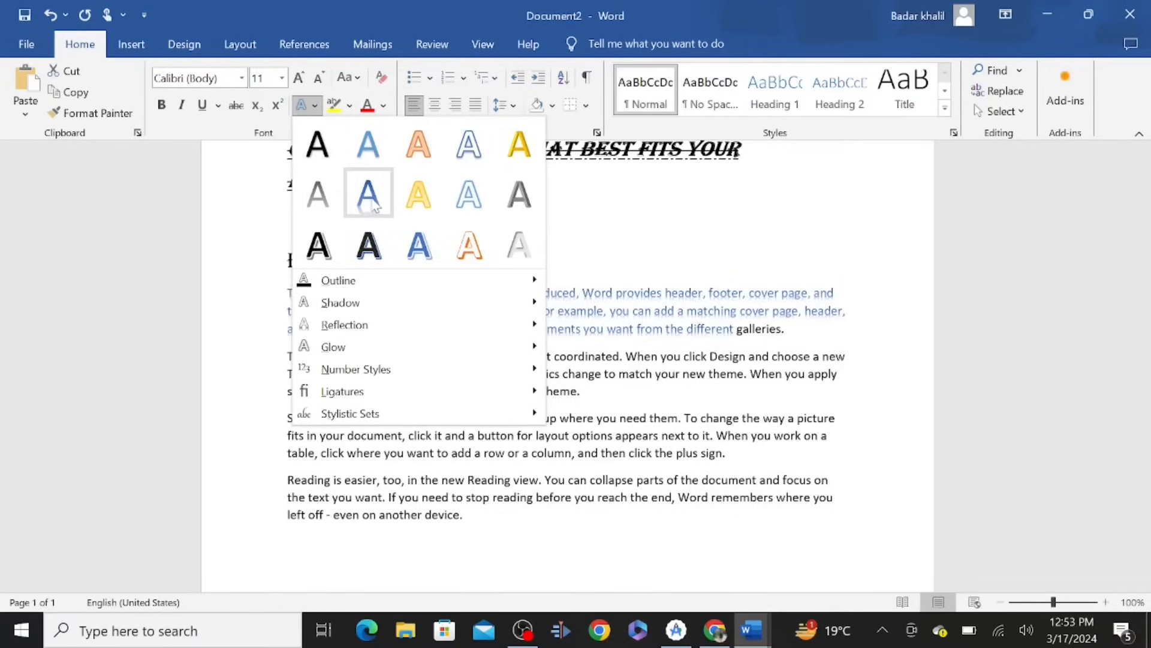
{"action": "left_click", "coordinate": [465, 195]}
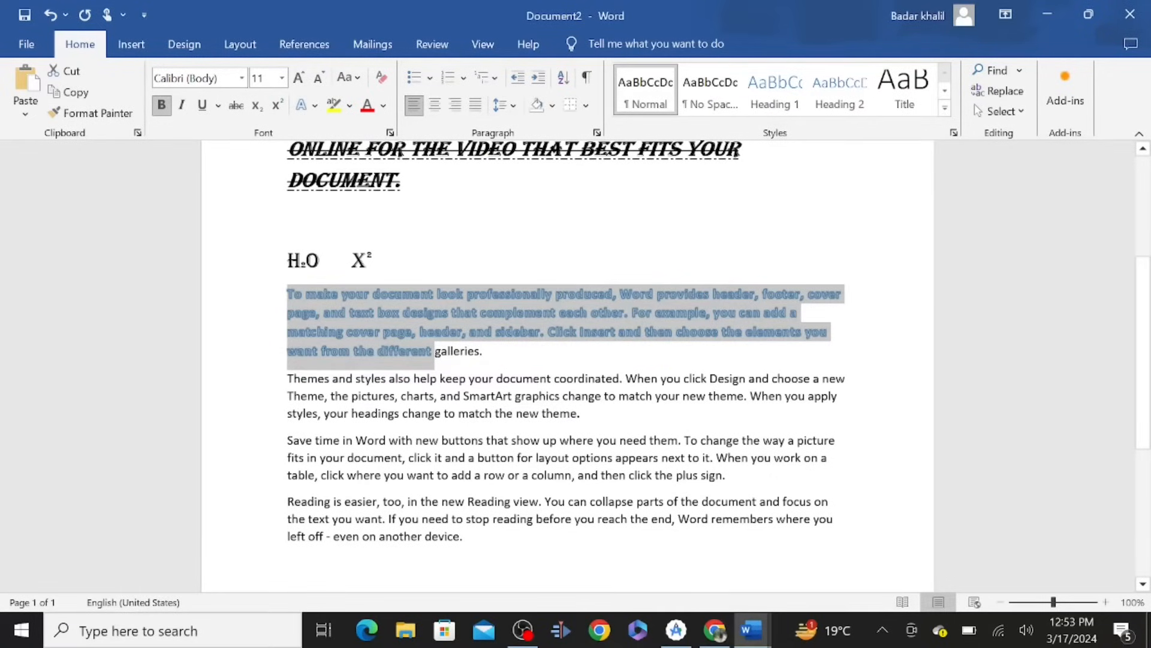
{"action": "left_click", "coordinate": [484, 352]}
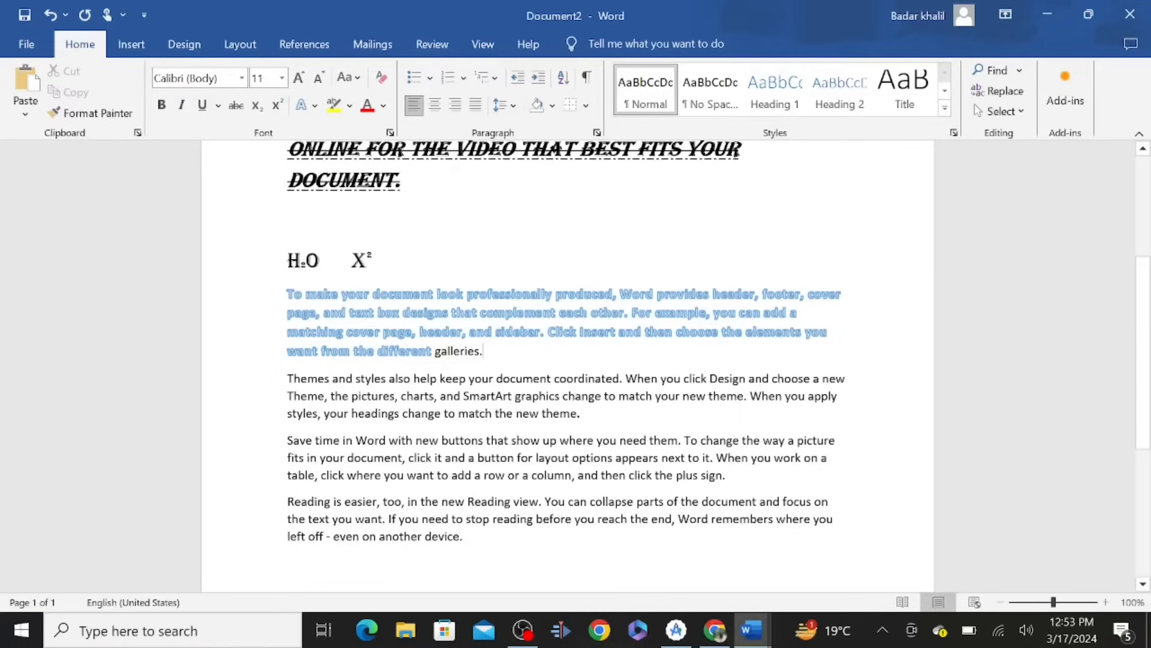
Highlight "Themes and styles also help keep your document" in yellow and color "When you click Design and choose" red
{"action": "left_click_drag", "start_coordinate": [288, 379], "coordinate": [547, 379]}
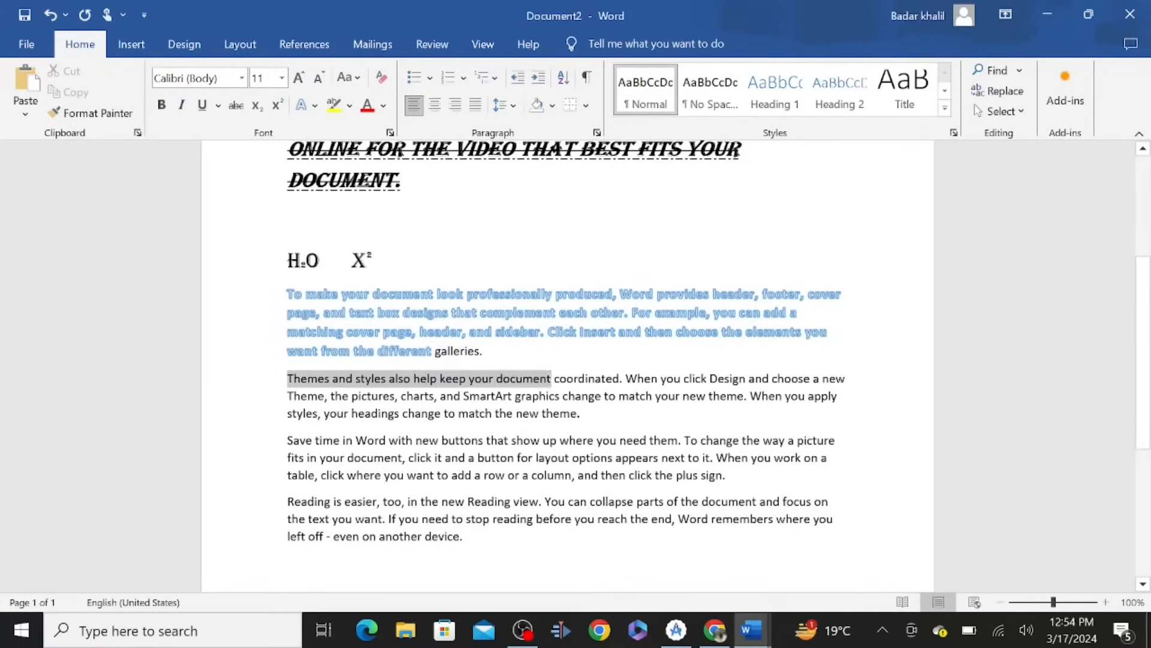
{"action": "left_click", "coordinate": [339, 105]}
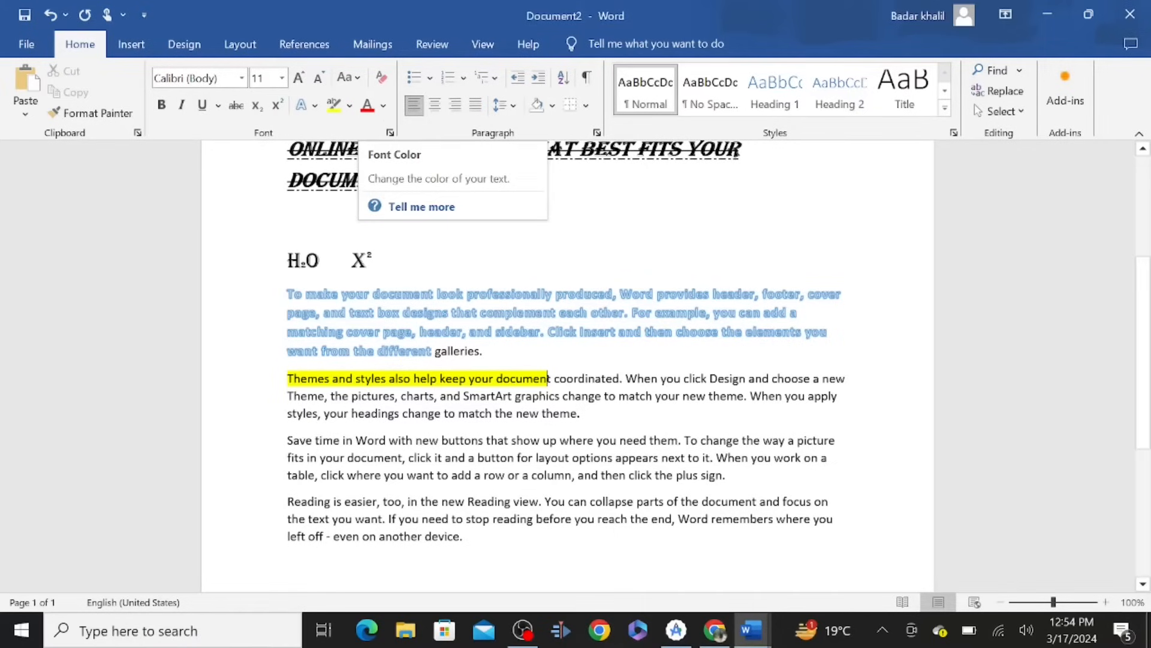
{"action": "left_click_drag", "start_coordinate": [625, 378], "coordinate": [813, 379]}
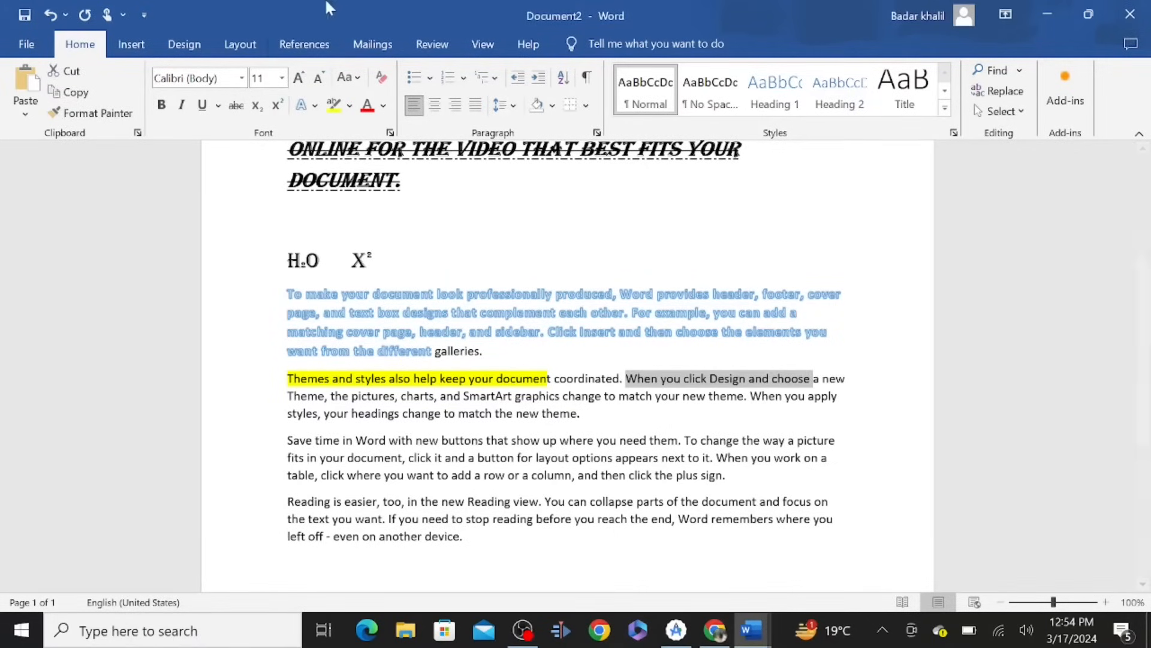
{"action": "left_click", "coordinate": [368, 107]}
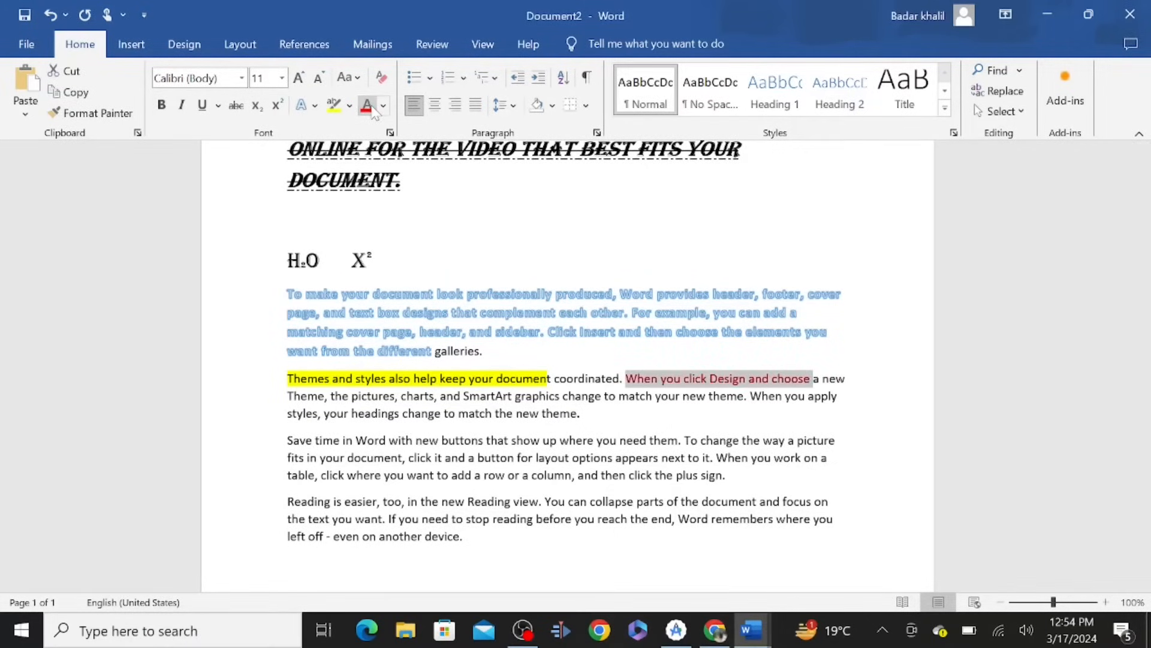
{"action": "left_click", "coordinate": [691, 440]}
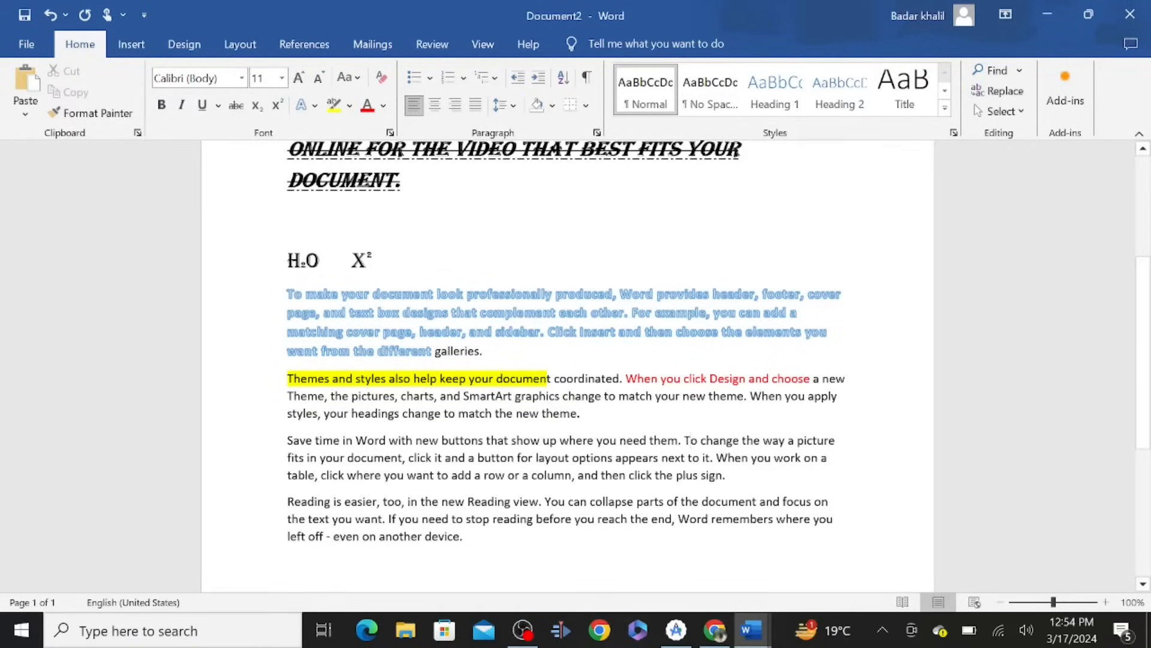
{"action": "left_click_drag", "start_coordinate": [822, 378], "coordinate": [839, 396]}
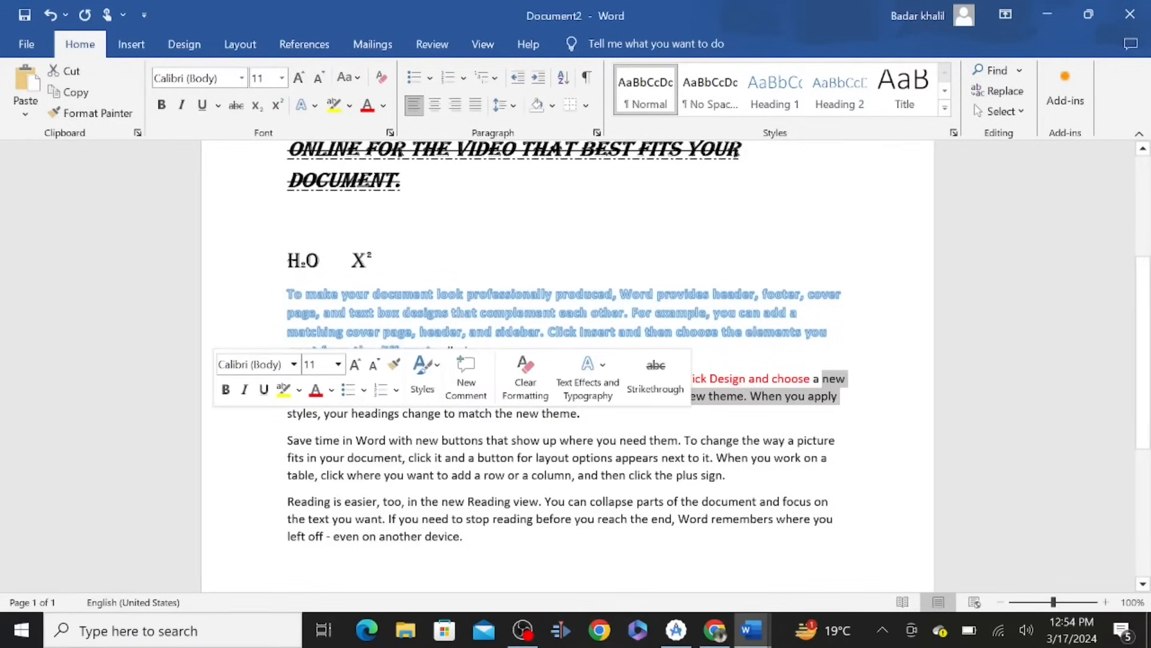
{"action": "left_click", "coordinate": [838, 276]}
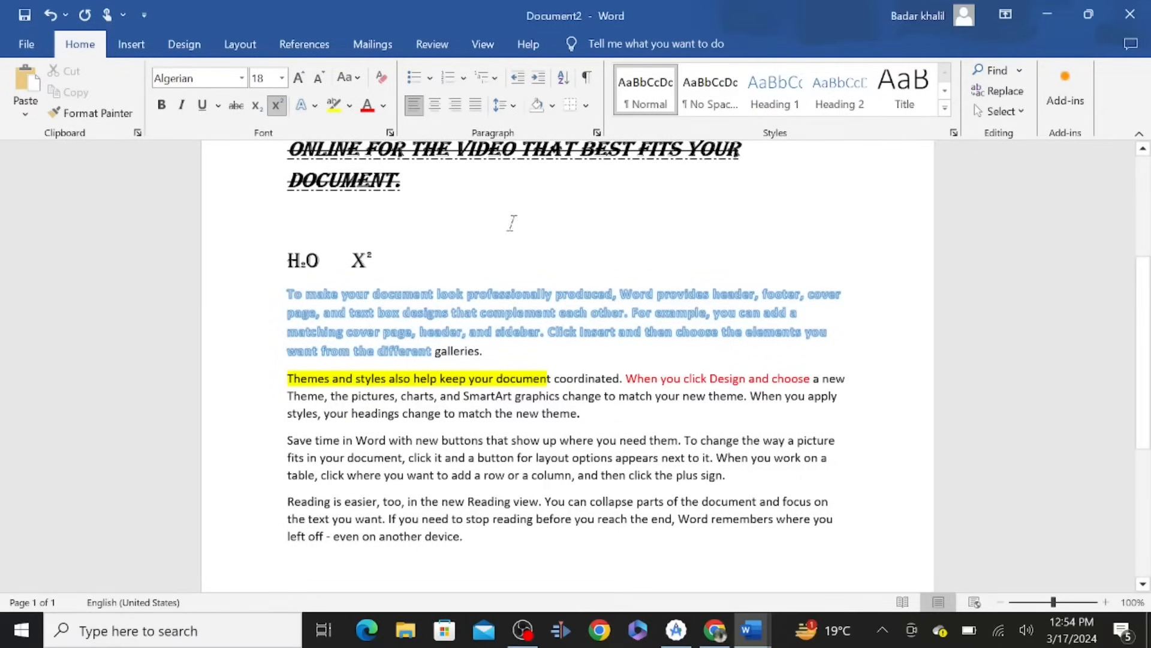
Turn the "Save time in Word" paragraph into a bulleted item with a checkmark bullet
{"action": "scroll", "coordinate": [532, 234], "scroll_direction": "down", "scroll_amount": 3}
{"action": "scroll", "coordinate": [532, 335], "scroll_direction": "down", "scroll_amount": 1}
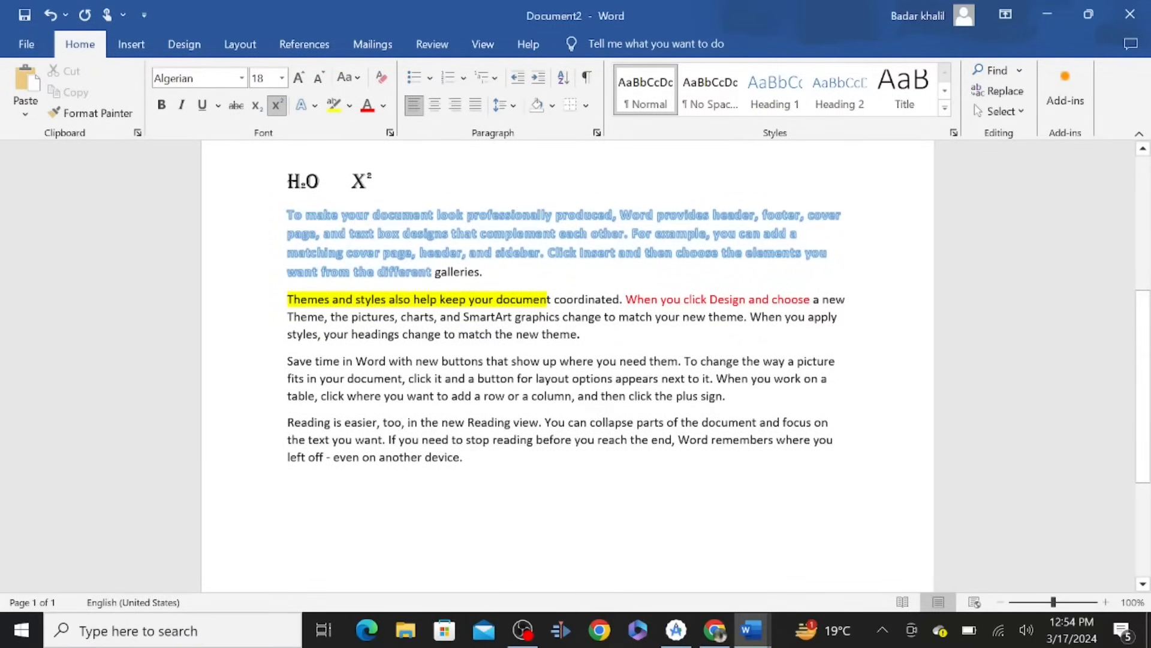
{"action": "left_click_drag", "start_coordinate": [288, 361], "coordinate": [531, 395]}
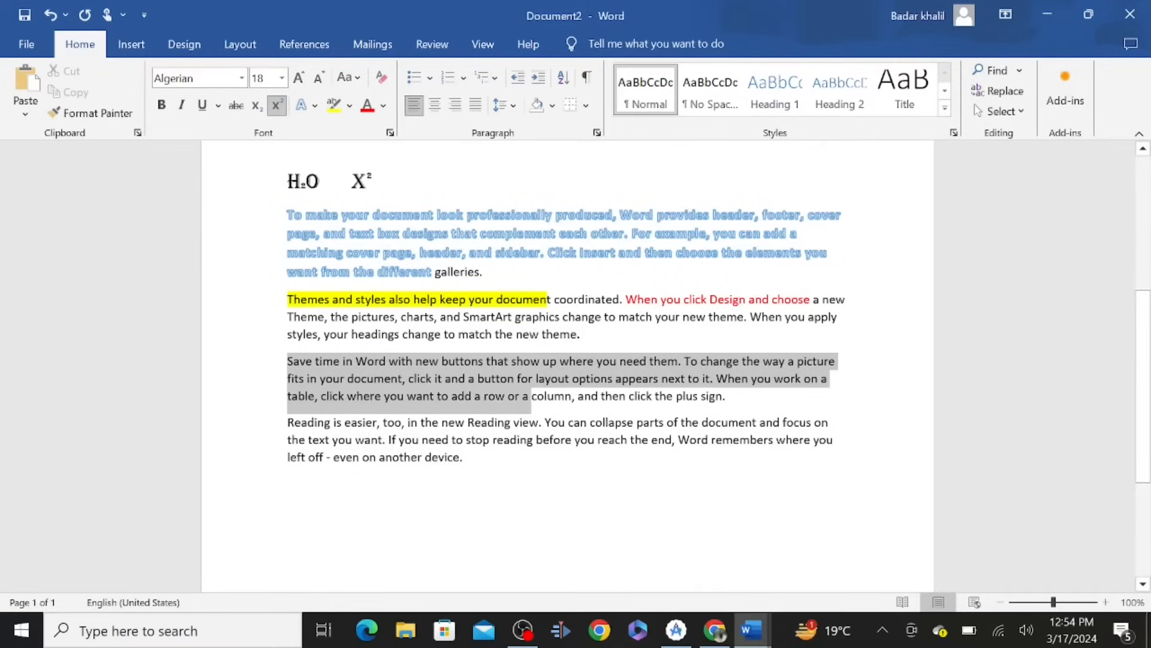
{"action": "left_click", "coordinate": [415, 78]}
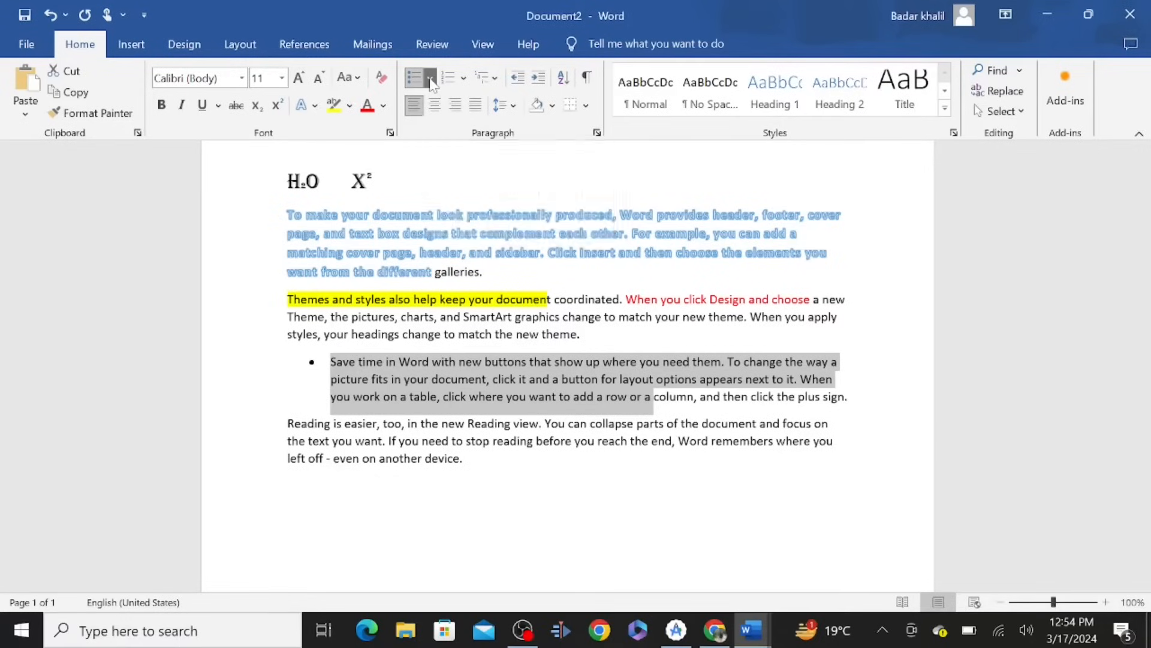
{"action": "left_click", "coordinate": [430, 78]}
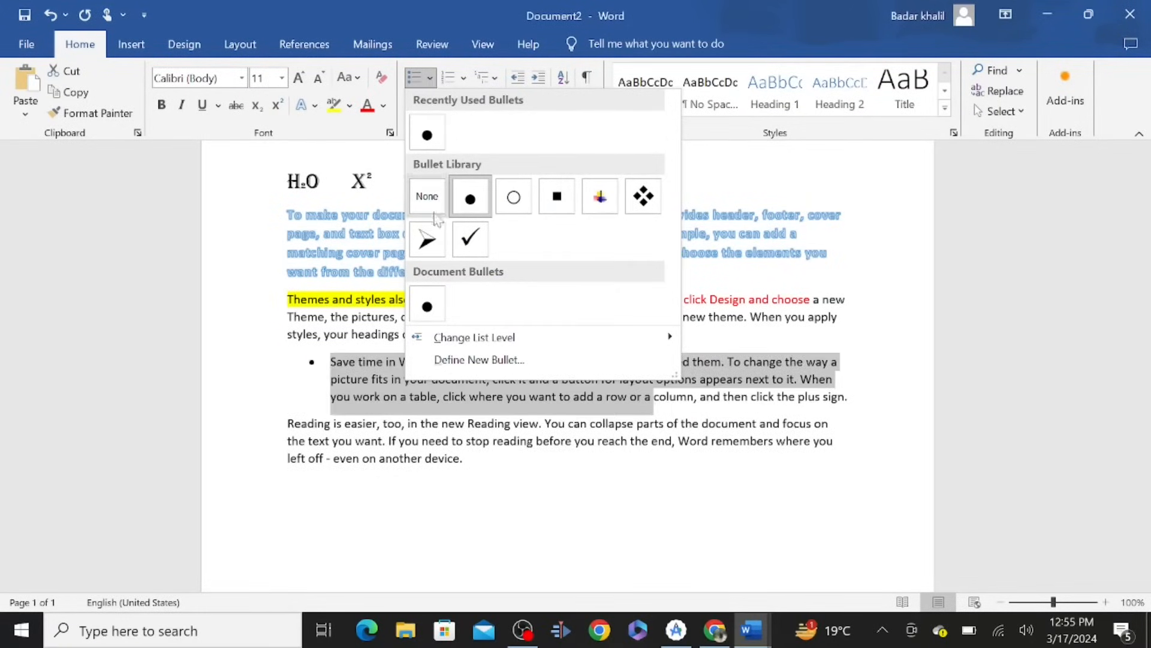
{"action": "left_click", "coordinate": [479, 240]}
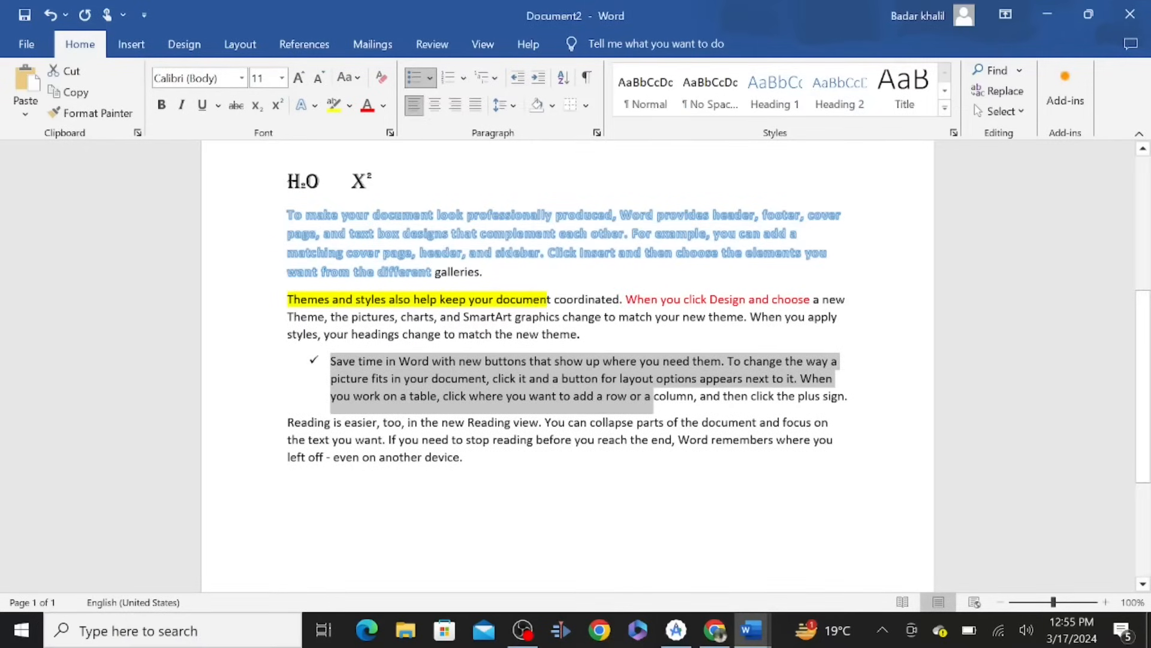
Apply the multilevel heading list numbered 1, 1.1 to the "Save time in Word" paragraph and show the Navigation pane
{"action": "left_click", "coordinate": [464, 78]}
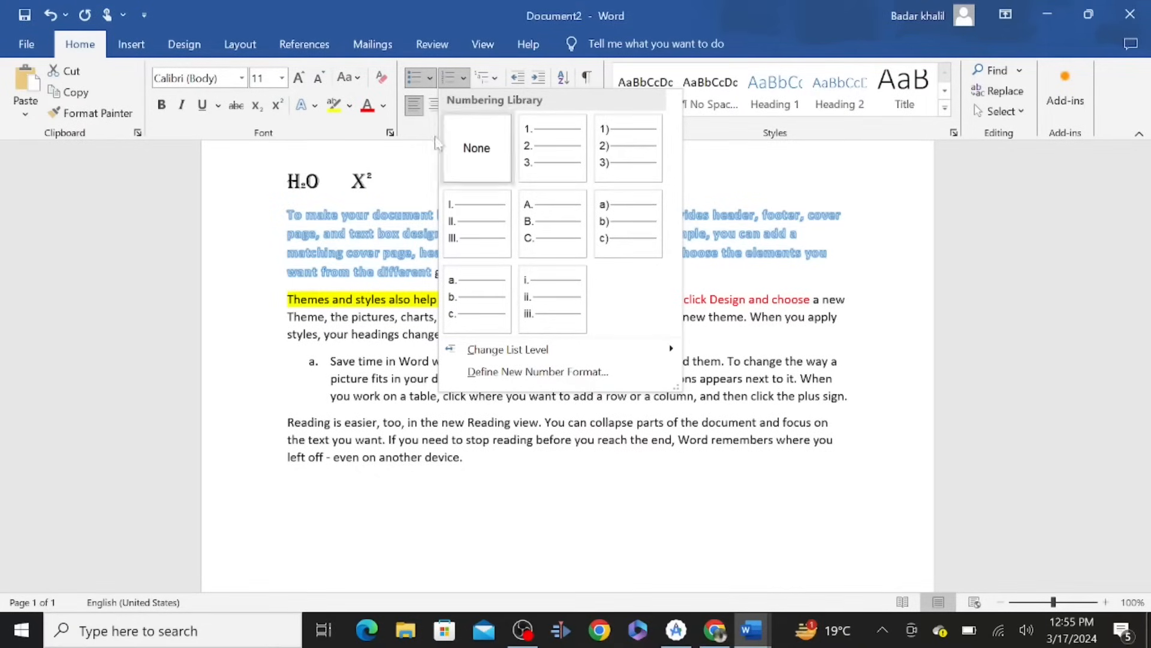
{"action": "left_click", "coordinate": [387, 145]}
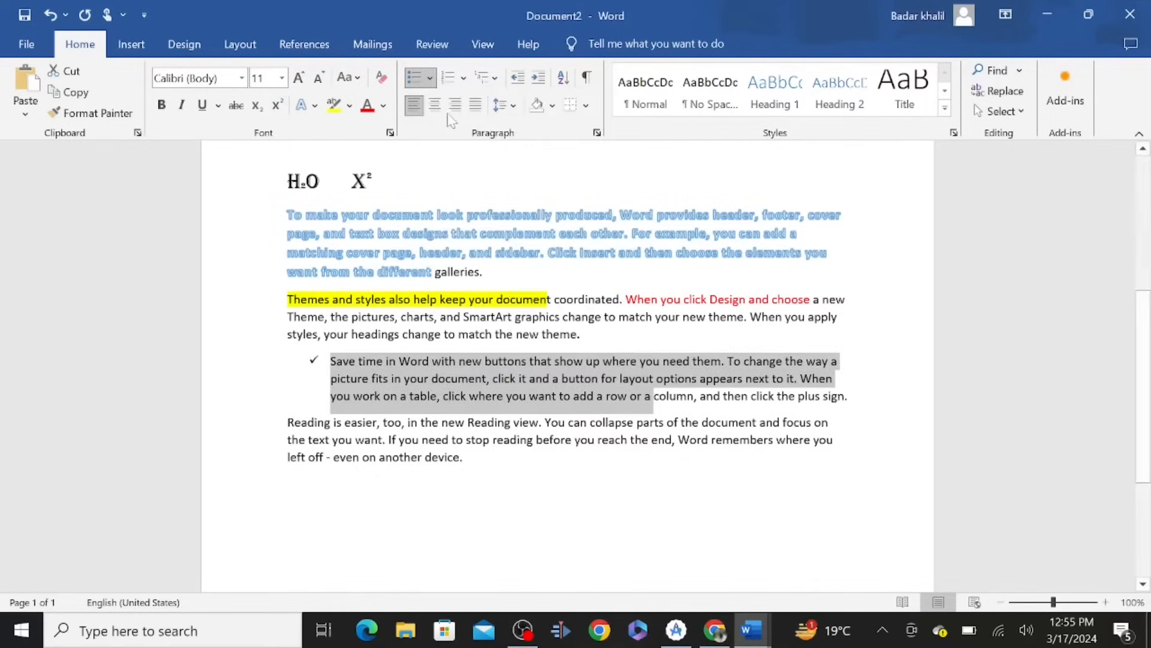
{"action": "left_click", "coordinate": [494, 80]}
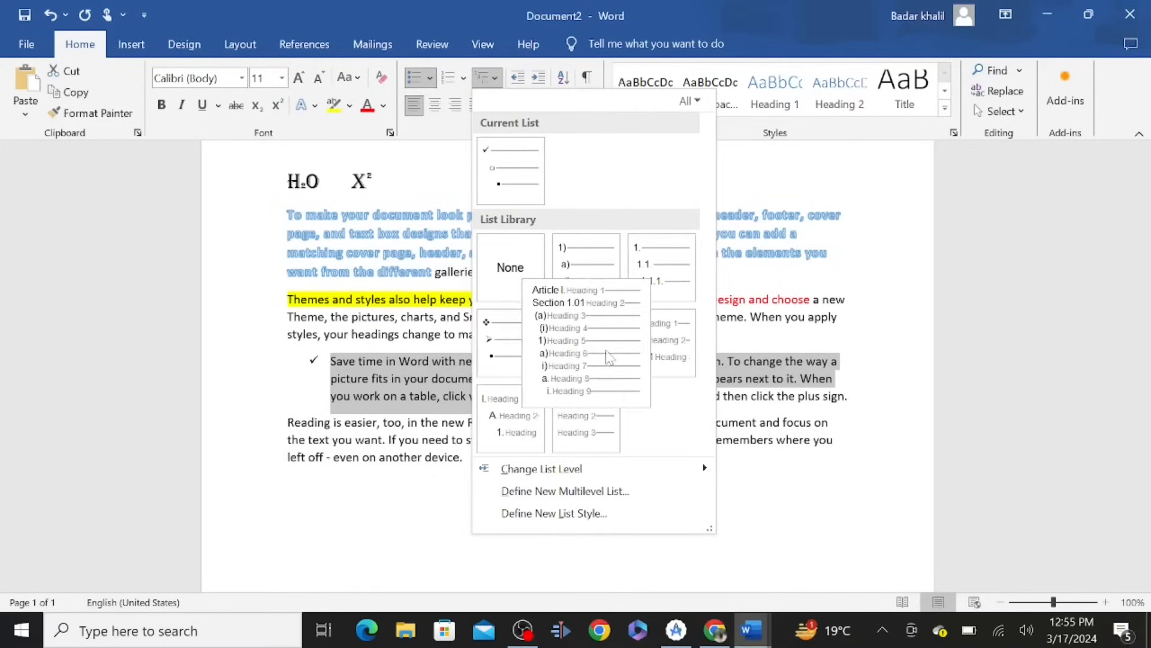
{"action": "left_click", "coordinate": [659, 347]}
{"action": "key", "text": "ctrl+f"}
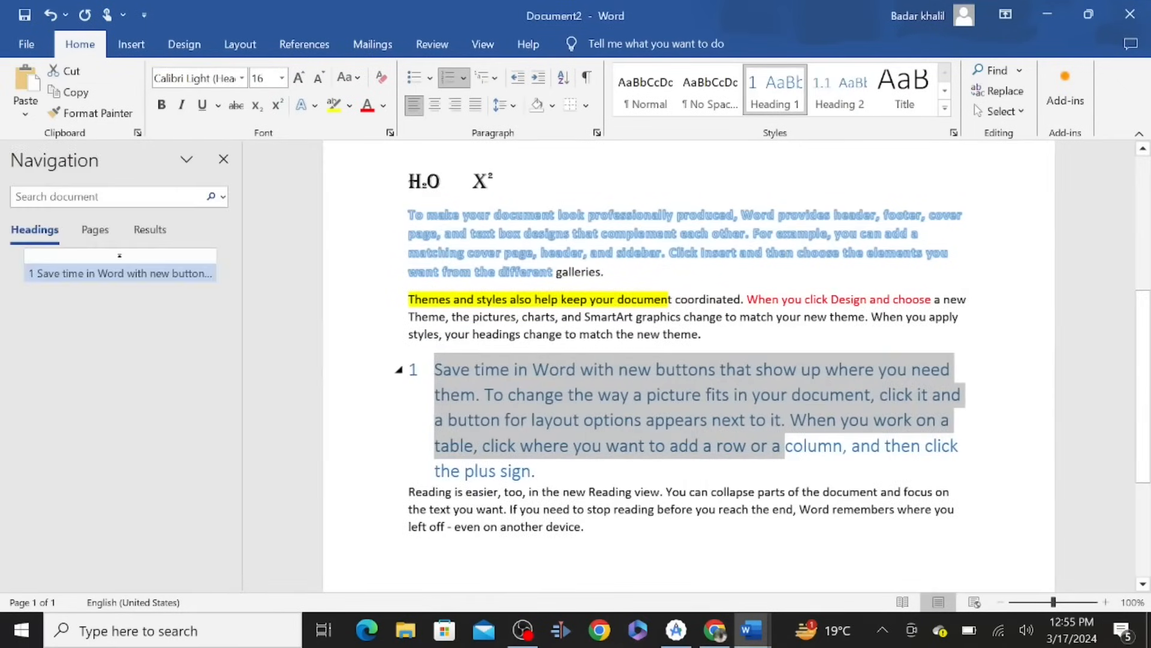
Justify the last paragraph, which starts with "Reading is easier"
{"action": "scroll", "coordinate": [660, 282], "scroll_direction": "down", "scroll_amount": 2}
{"action": "scroll", "coordinate": [660, 281], "scroll_direction": "up", "scroll_amount": 3}
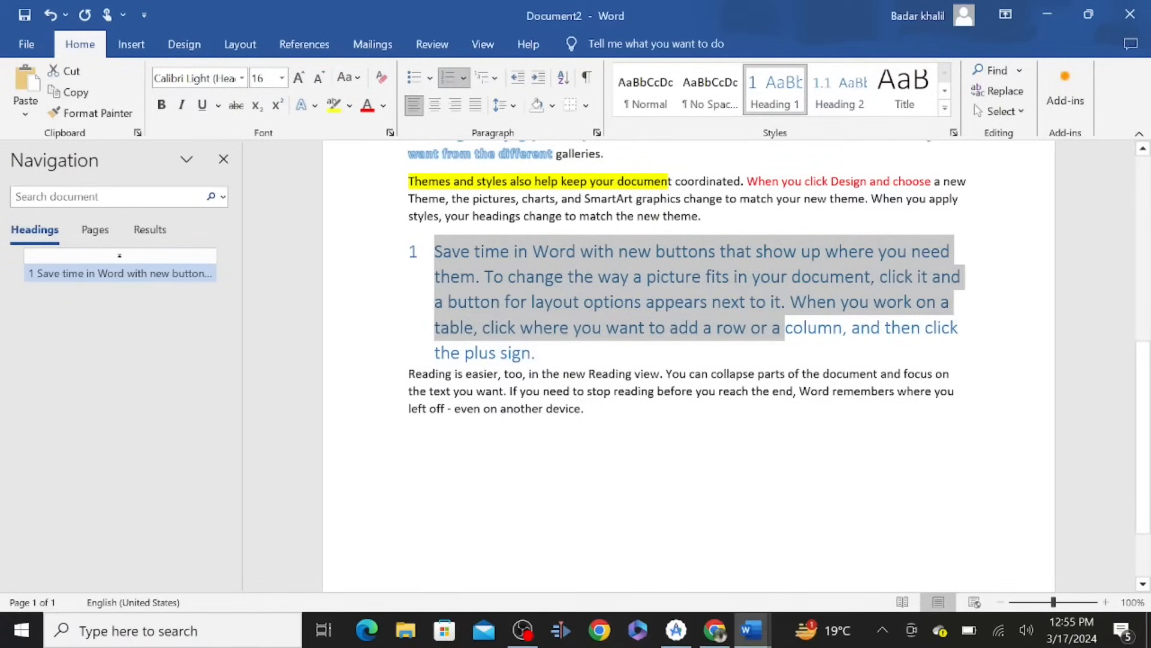
{"action": "left_click_drag", "start_coordinate": [408, 372], "coordinate": [591, 422]}
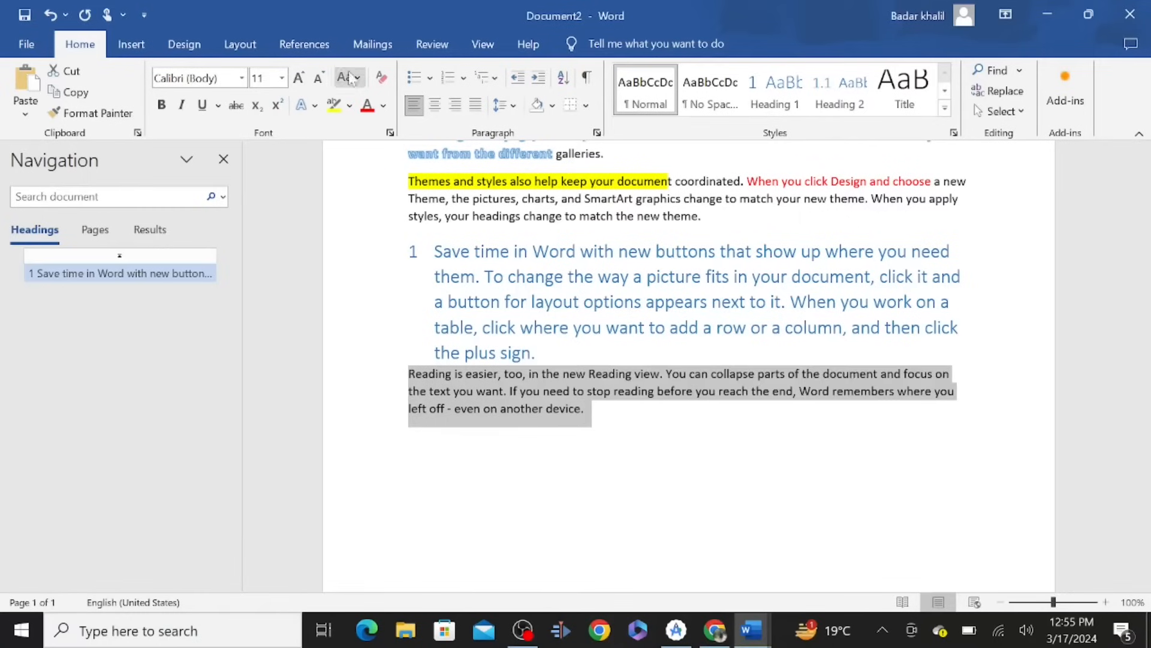
{"action": "key", "text": "ctrl+j"}
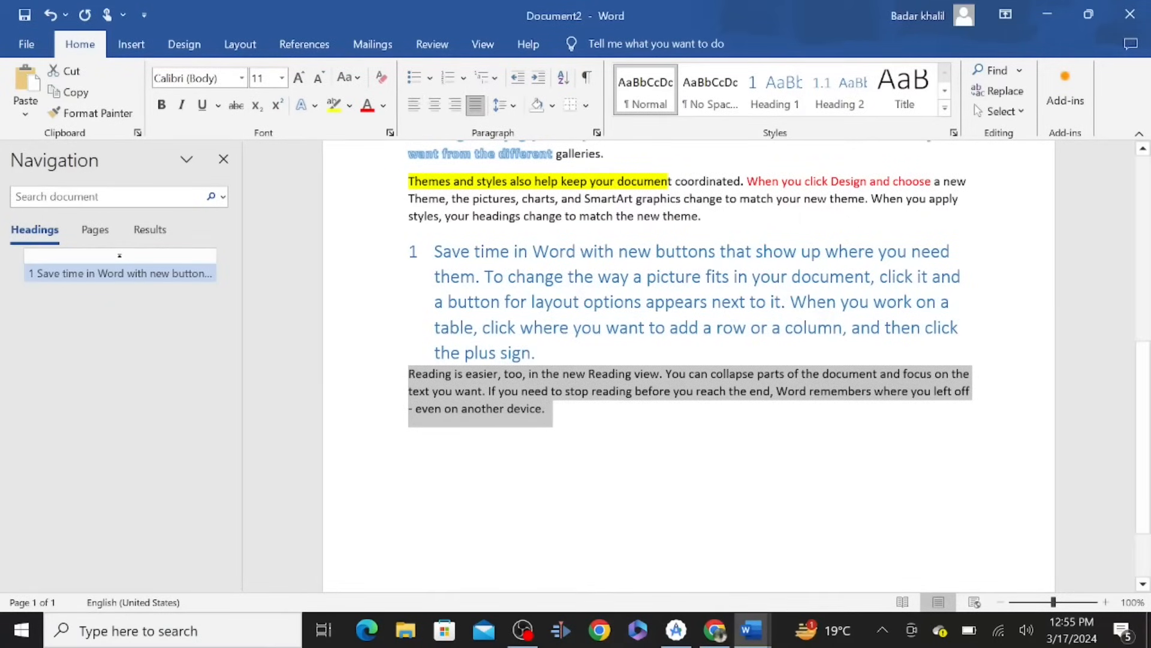
Try centered and right alignment on the last paragraph, and return it to justified
{"action": "left_click", "coordinate": [435, 106]}
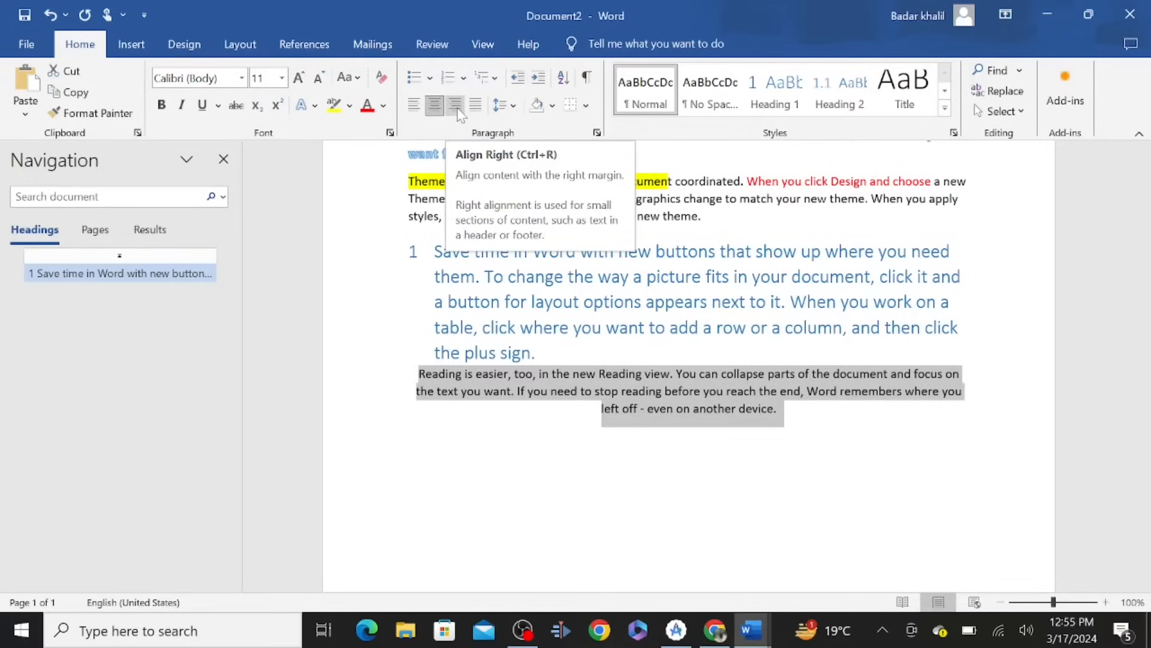
{"action": "left_click", "coordinate": [457, 106]}
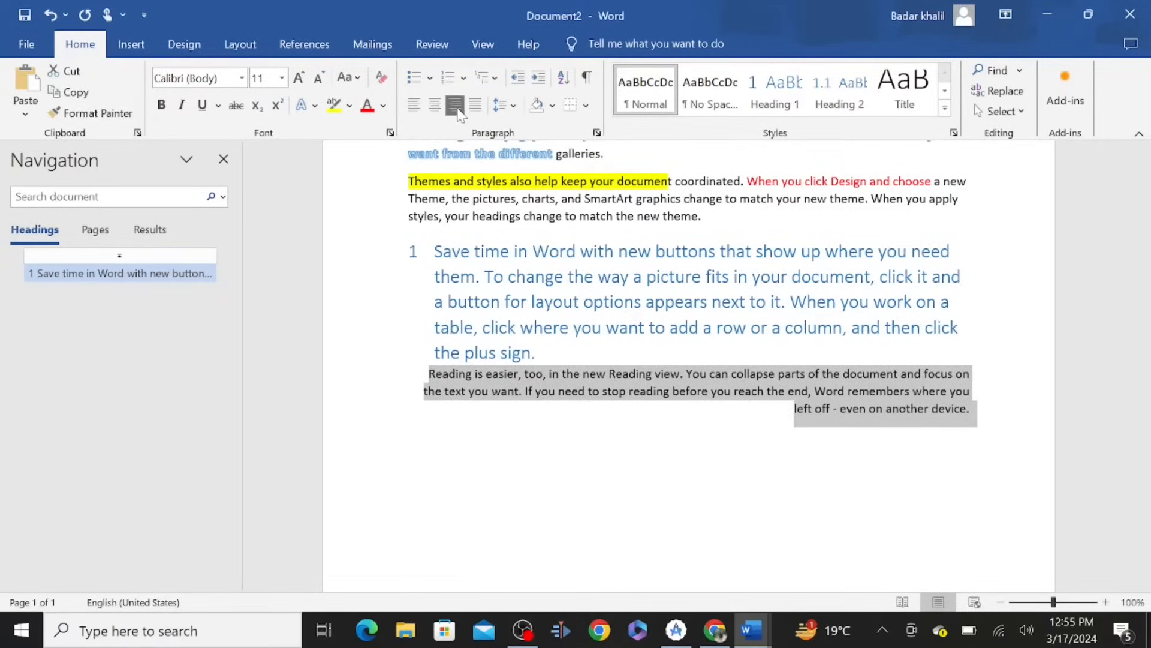
{"action": "left_click", "coordinate": [477, 107]}
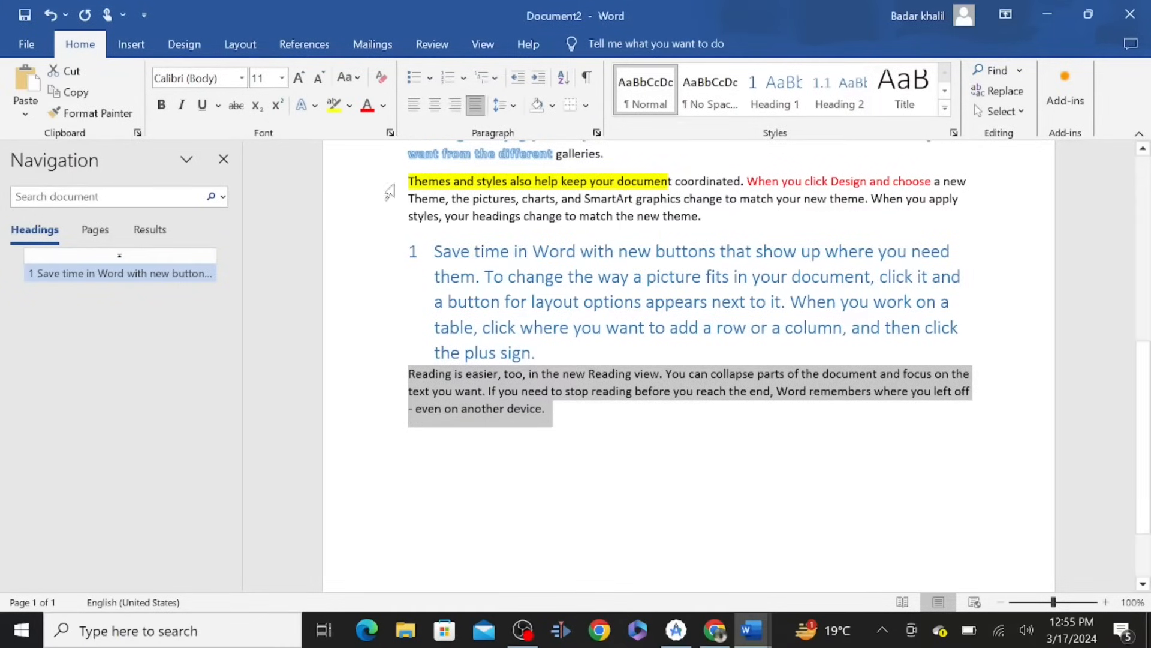
Justify everything from the "Themes and styles" paragraph through the end of the document
{"action": "left_click_drag", "start_coordinate": [408, 181], "coordinate": [558, 442]}
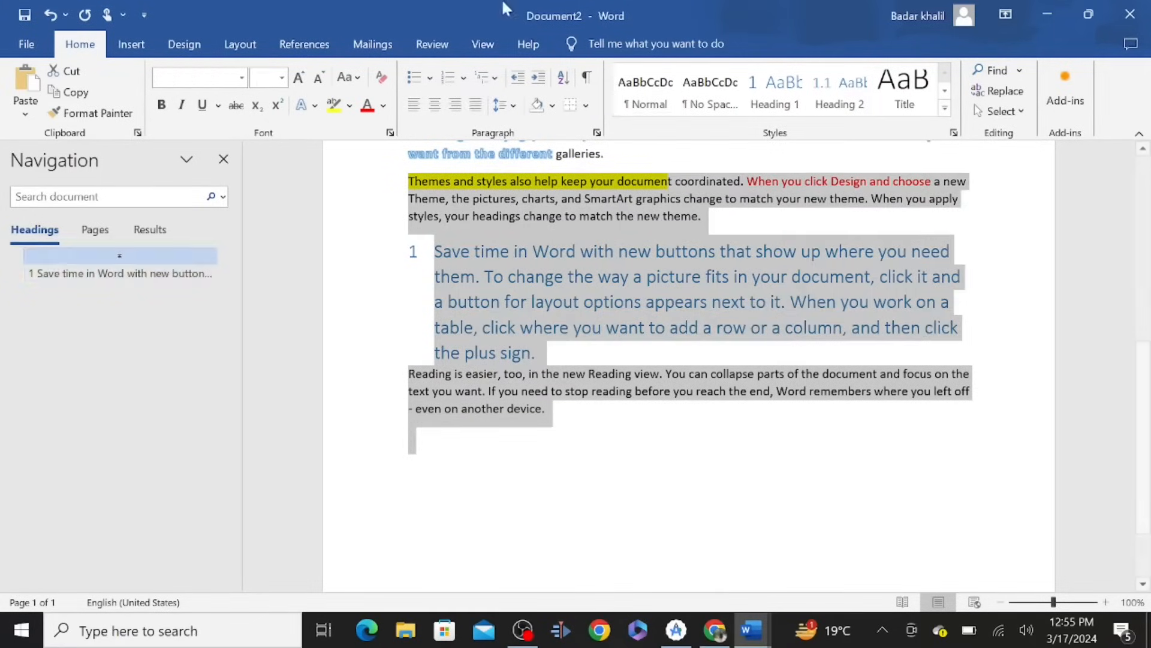
{"action": "left_click", "coordinate": [477, 108]}
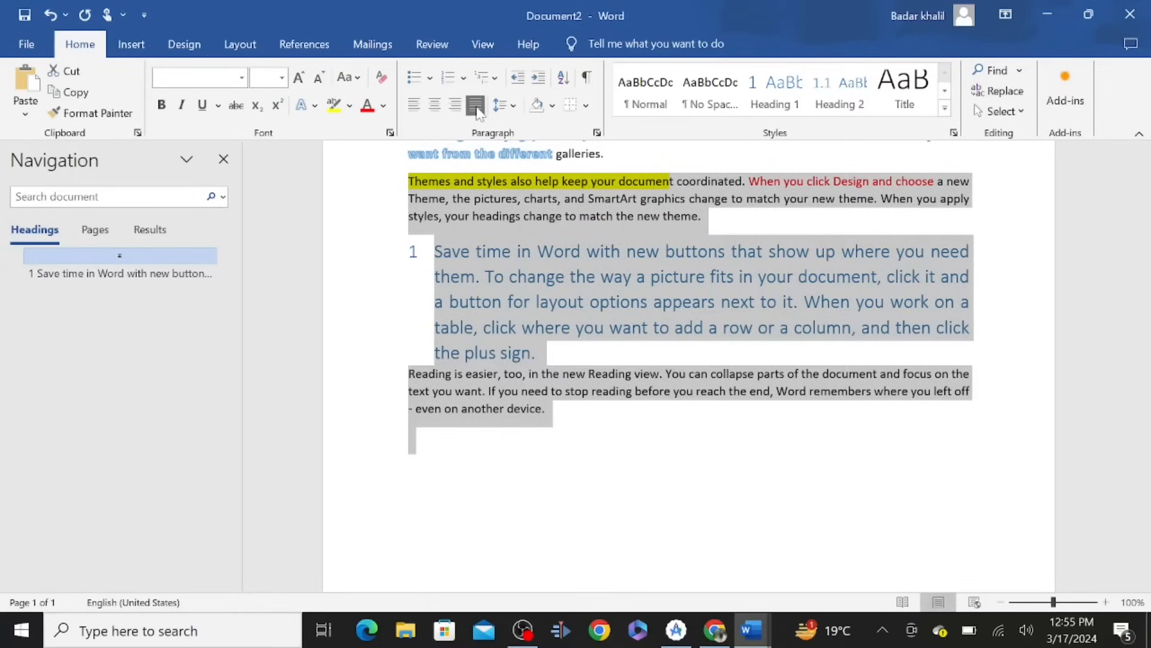
Shade the "Themes and styles" paragraph light gold and apply all borders around it
{"action": "left_click", "coordinate": [972, 190]}
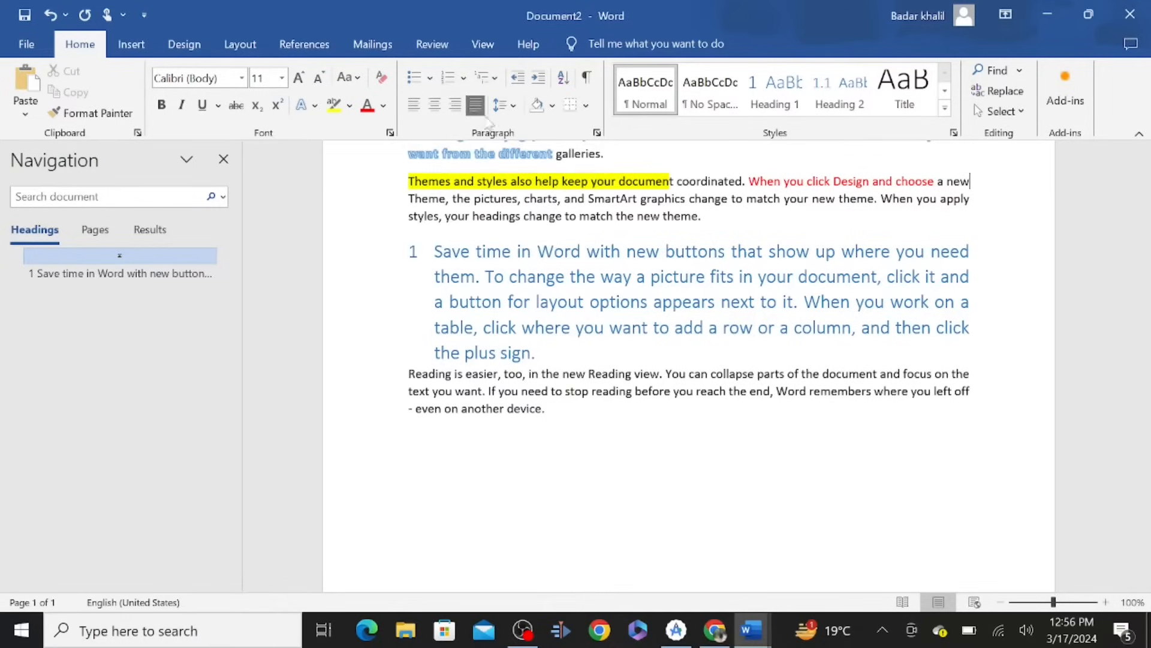
{"action": "left_click", "coordinate": [552, 105]}
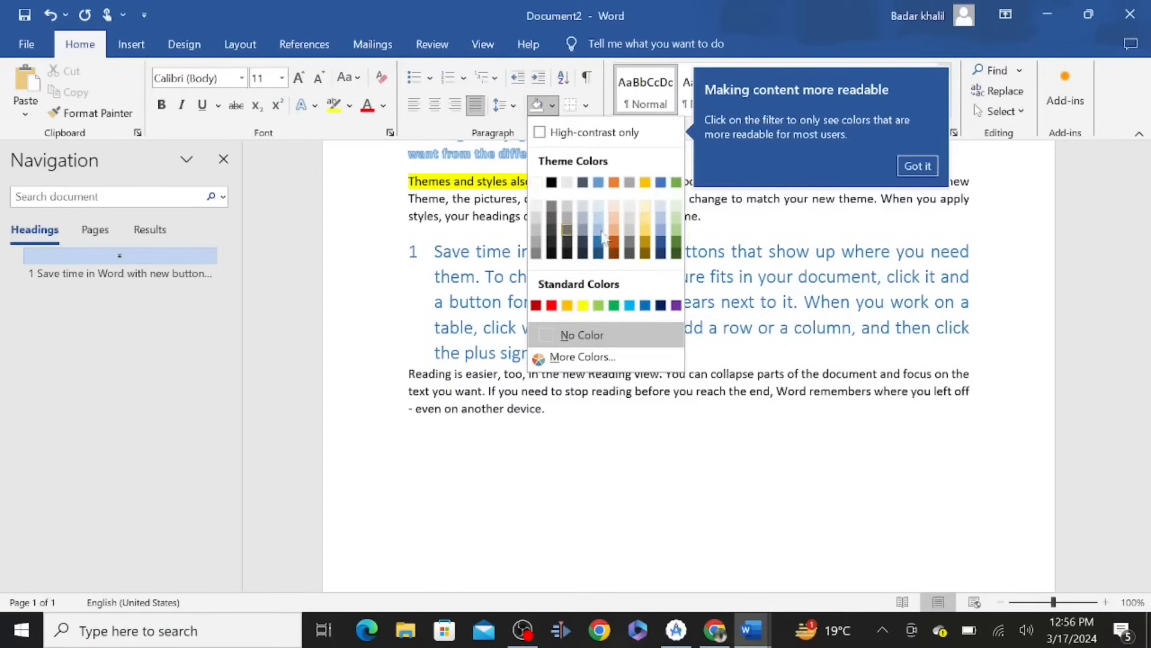
{"action": "left_click", "coordinate": [648, 227]}
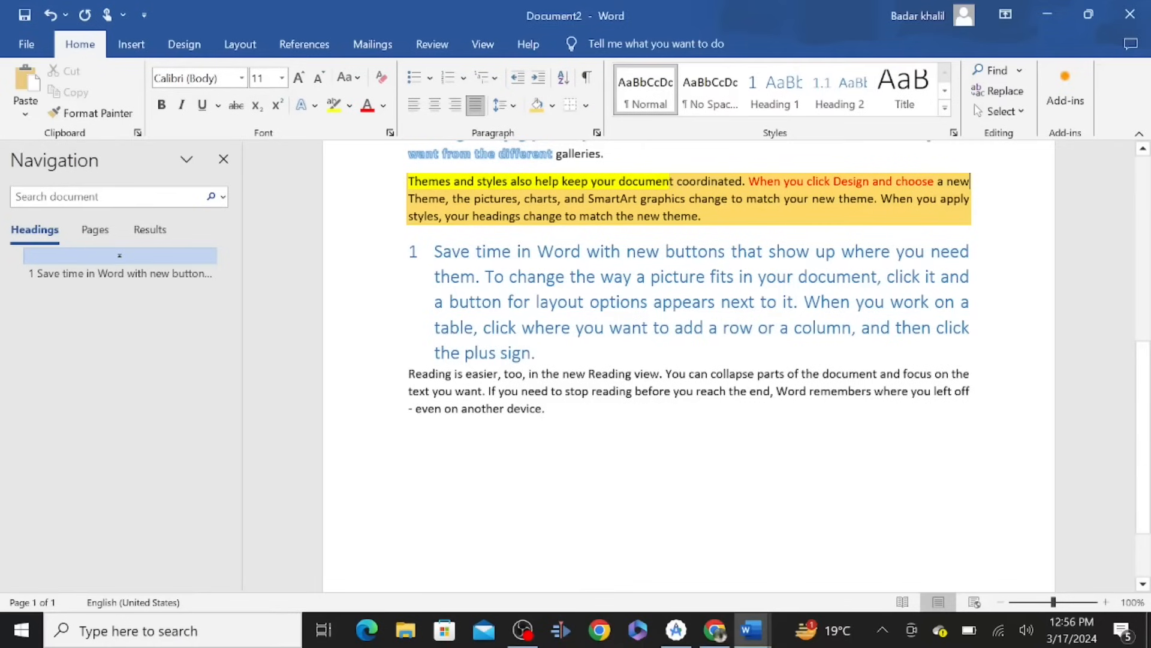
{"action": "left_click", "coordinate": [571, 106]}
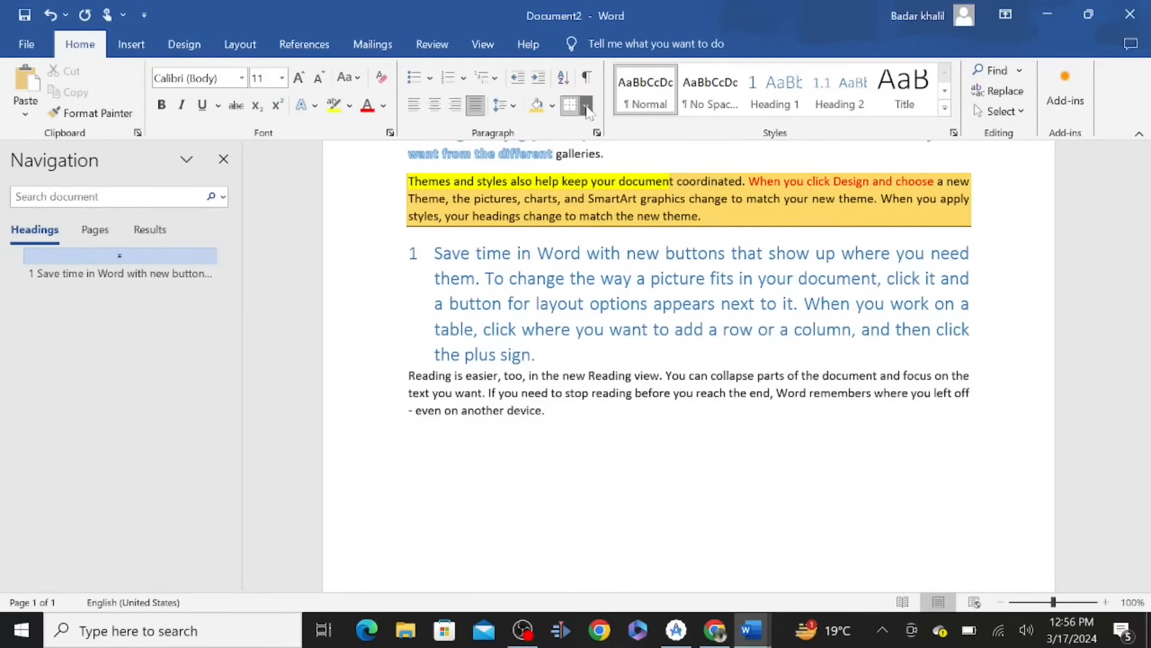
{"action": "left_click", "coordinate": [586, 106]}
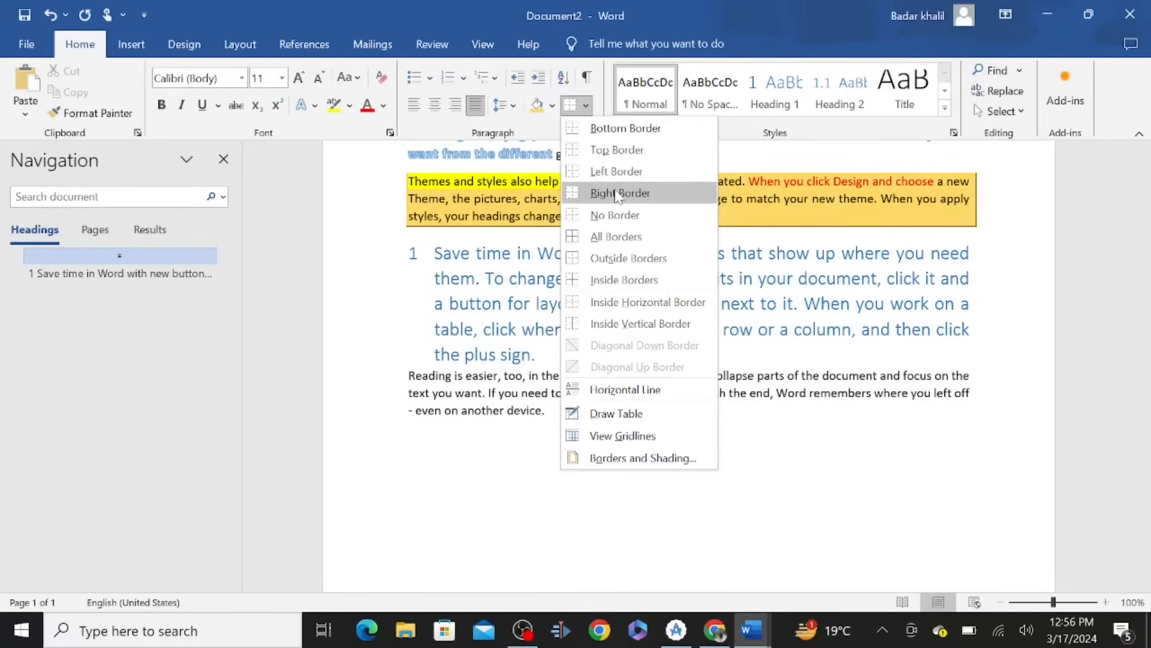
{"action": "left_click", "coordinate": [616, 238]}
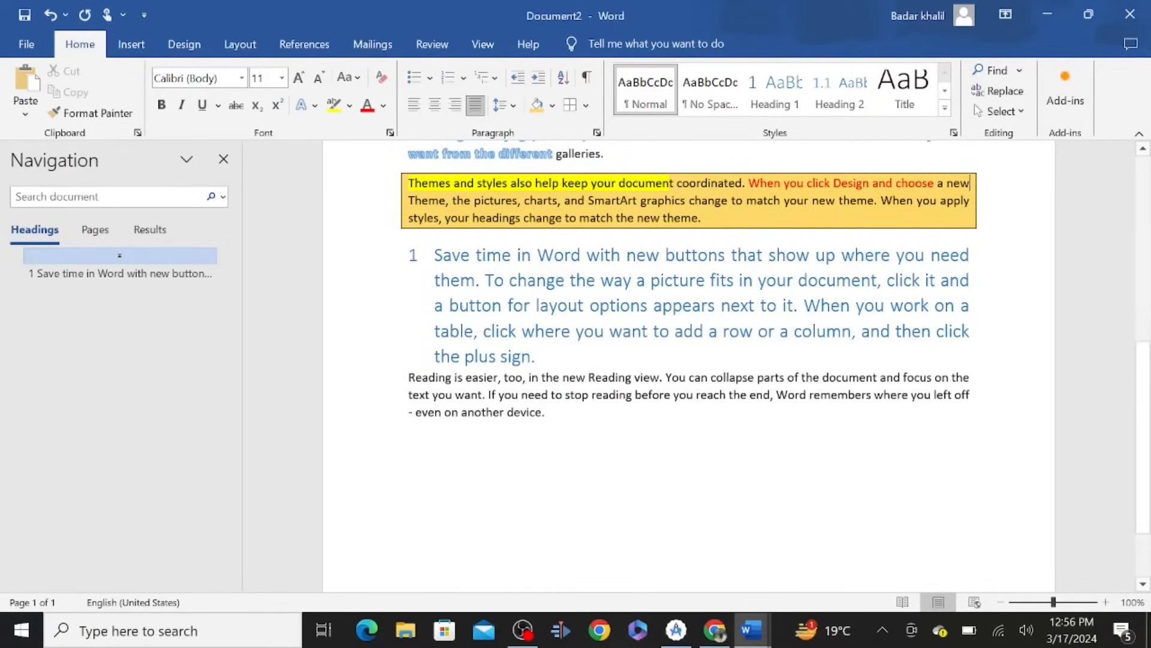
Try the Heading 1 and Heading 2 styles on the "Themes and styles" paragraph
{"action": "mouse_move", "coordinate": [1053, 602]}
{"action": "left_mouse_down"}
{"action": "mouse_move", "coordinate": [1069, 602]}
{"action": "mouse_move", "coordinate": [1056, 604]}
{"action": "left_mouse_up"}
{"action": "left_click_drag", "start_coordinate": [1054, 602], "coordinate": [1059, 602]}
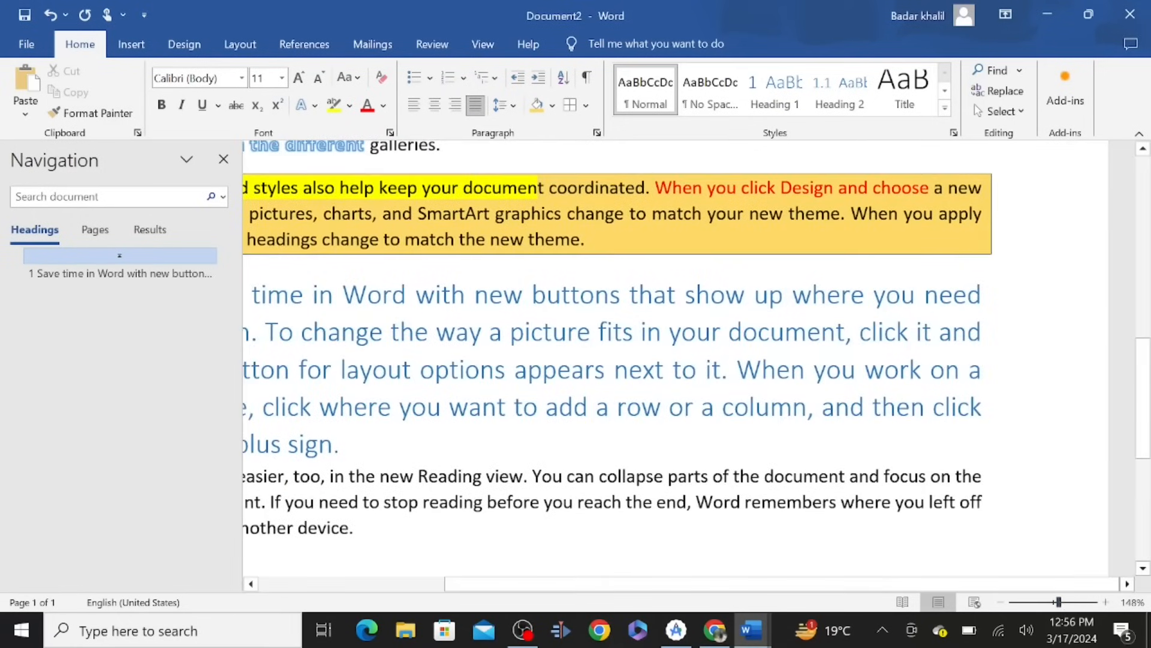
{"action": "scroll", "coordinate": [690, 360], "scroll_direction": "left", "scroll_amount": 4}
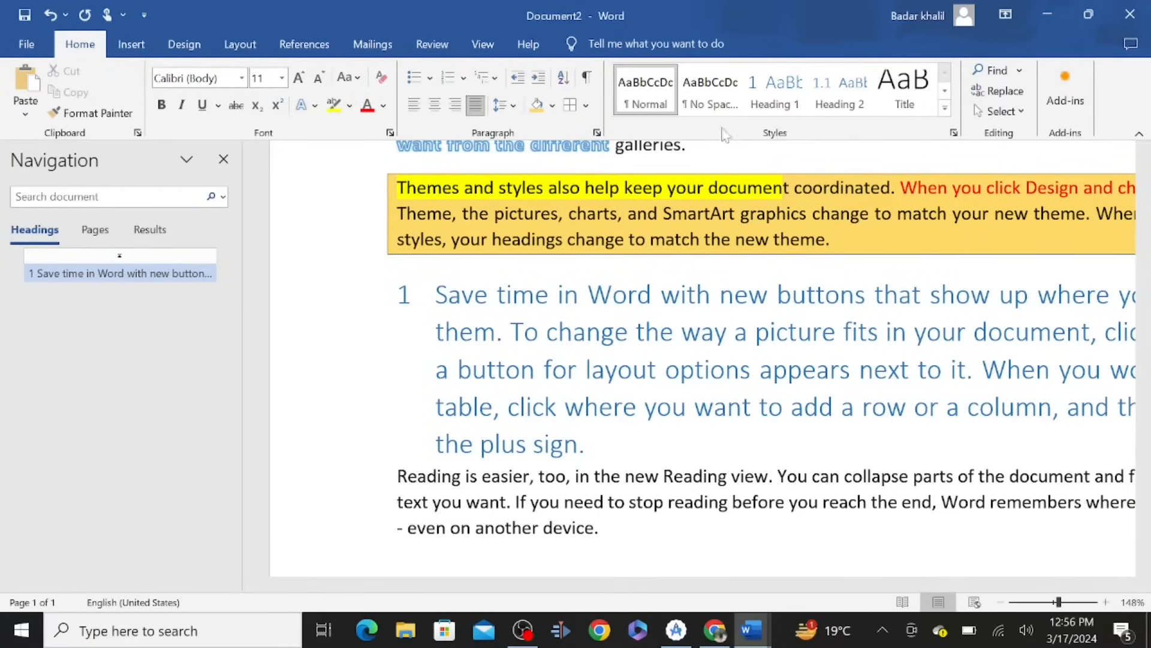
{"action": "left_click", "coordinate": [774, 106]}
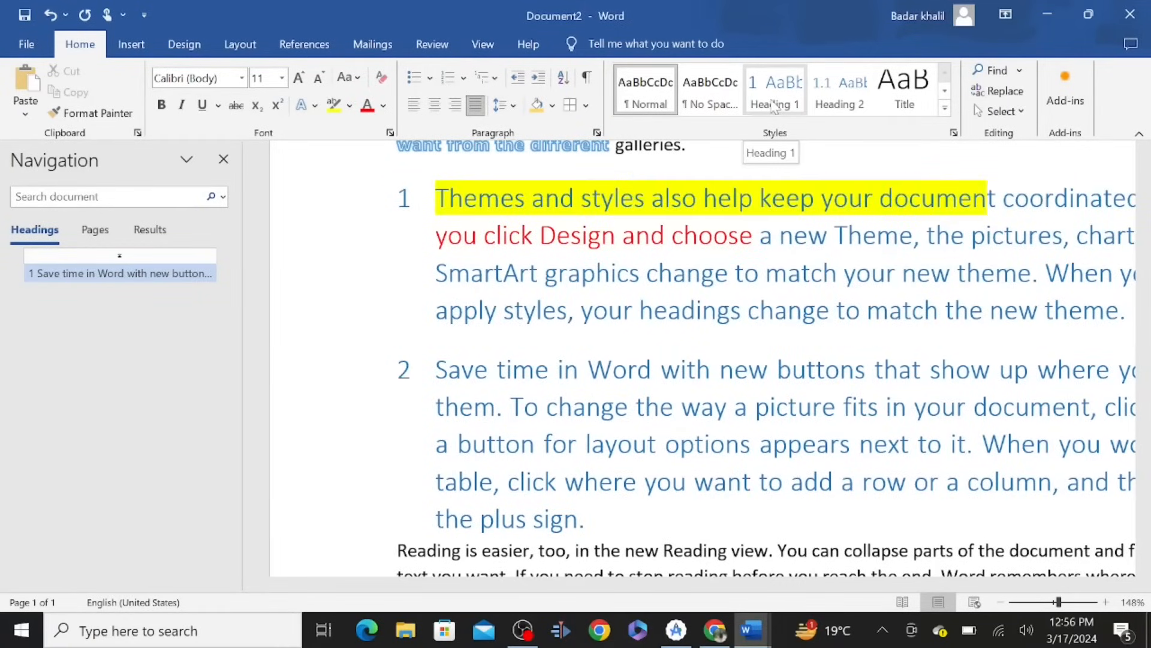
{"action": "left_click", "coordinate": [842, 107]}
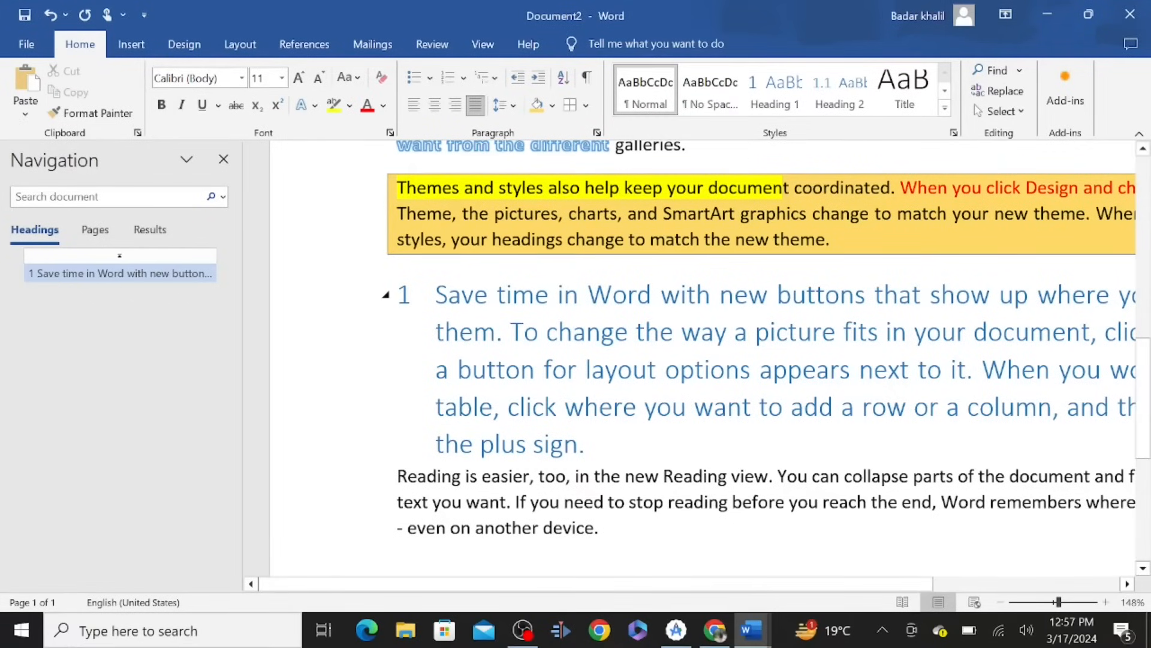
Apply the Heading 2 style to the words "Reading is easier, too, in the new Reading view" in the last paragraph
{"action": "left_click_drag", "start_coordinate": [435, 294], "coordinate": [898, 294]}
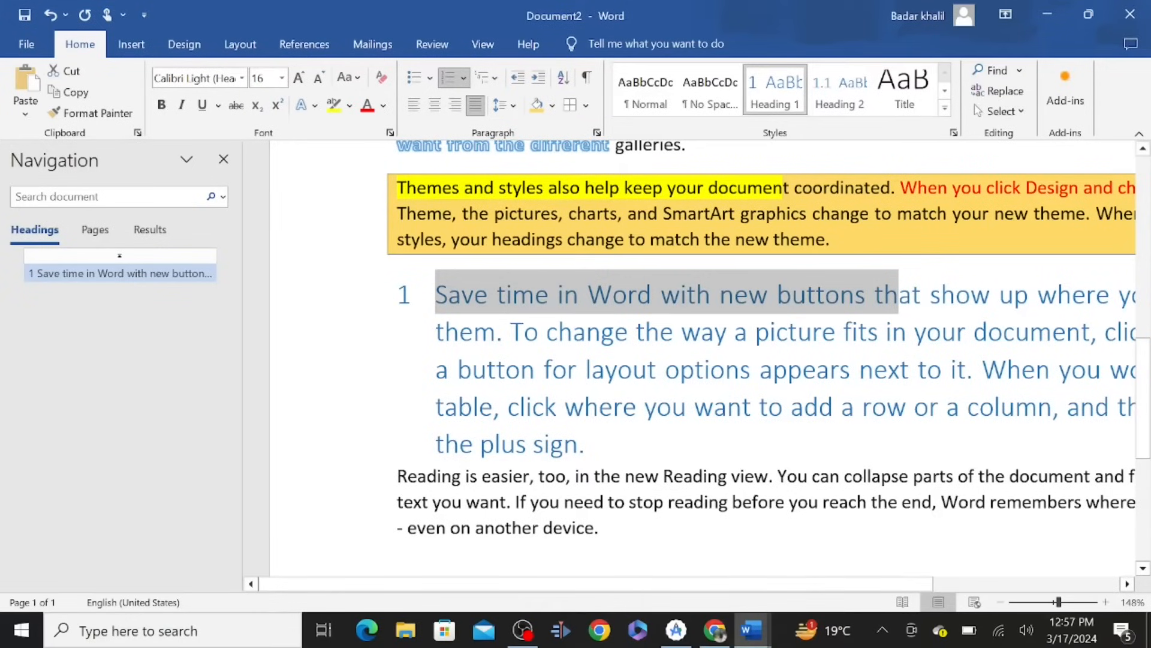
{"action": "left_click_drag", "start_coordinate": [397, 476], "coordinate": [768, 475]}
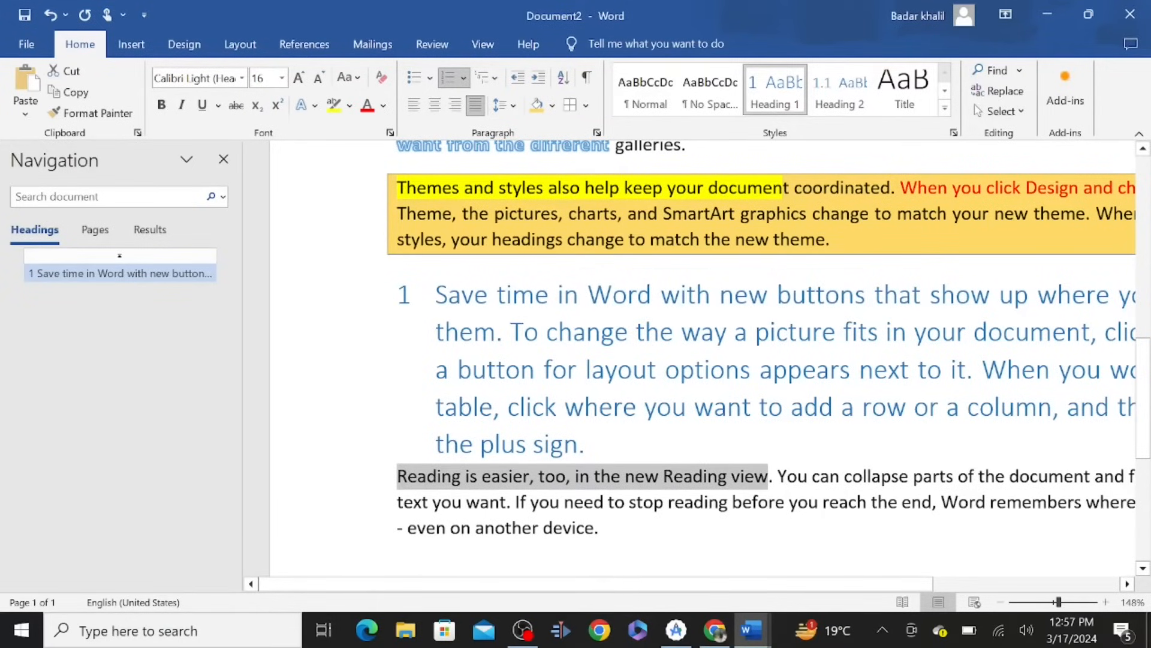
{"action": "left_click", "coordinate": [842, 102]}
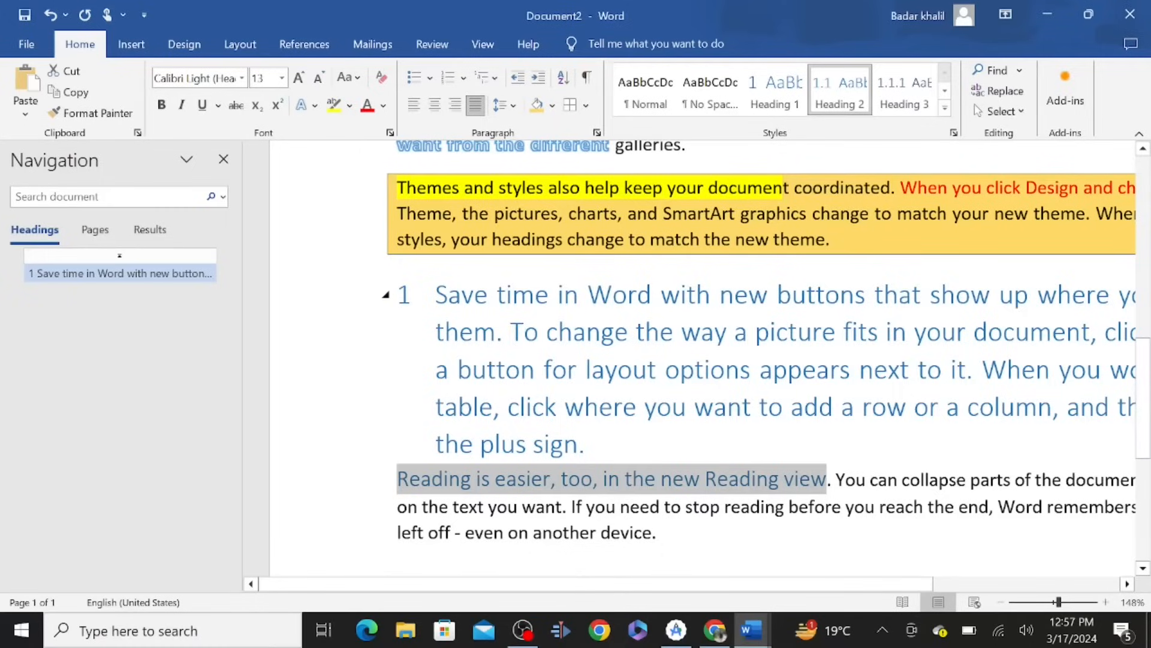
Apply the Heading 3 style to the words "If you need to stop reading before you" in the last paragraph
{"action": "scroll", "coordinate": [780, 348], "scroll_direction": "down", "scroll_amount": 3}
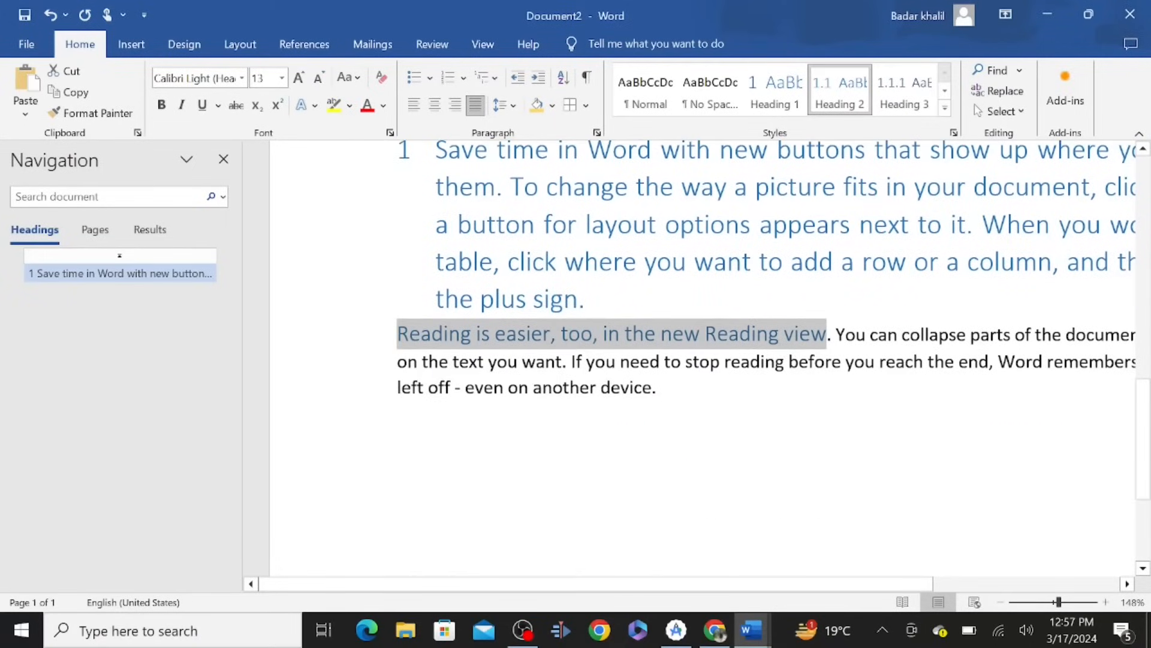
{"action": "left_click_drag", "start_coordinate": [571, 361], "coordinate": [879, 362]}
{"action": "left_click", "coordinate": [918, 89]}
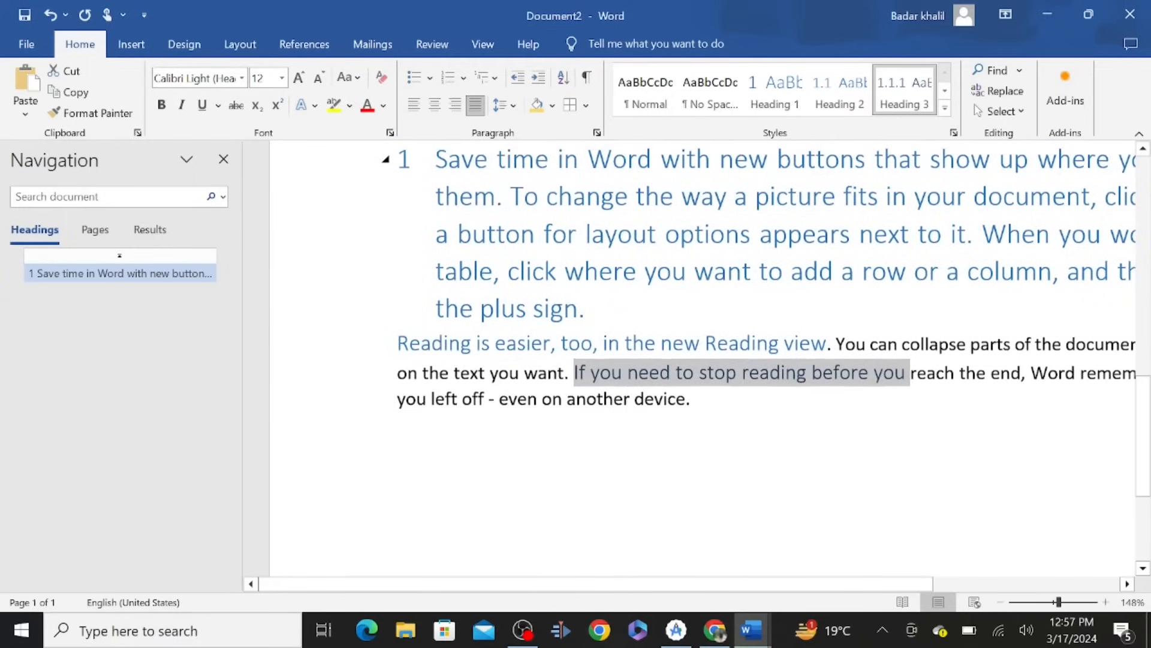
Insert the built-in Facet cover page at the start of the document
{"action": "scroll", "coordinate": [671, 156], "scroll_direction": "up", "scroll_amount": 5}
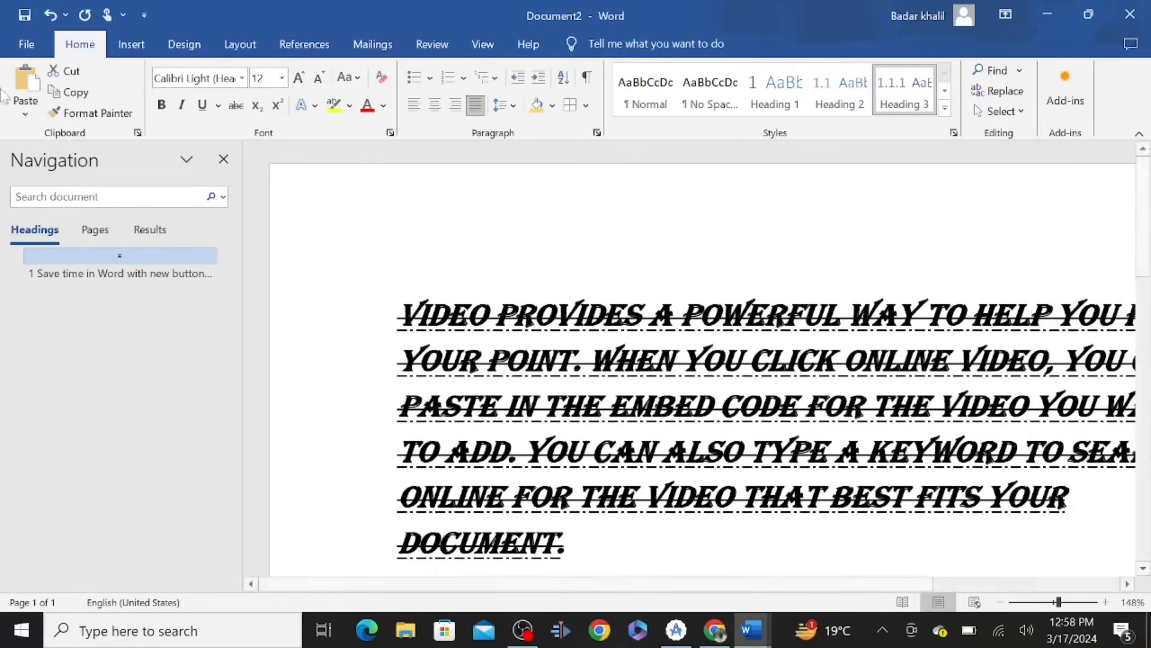
{"action": "left_click", "coordinate": [133, 45]}
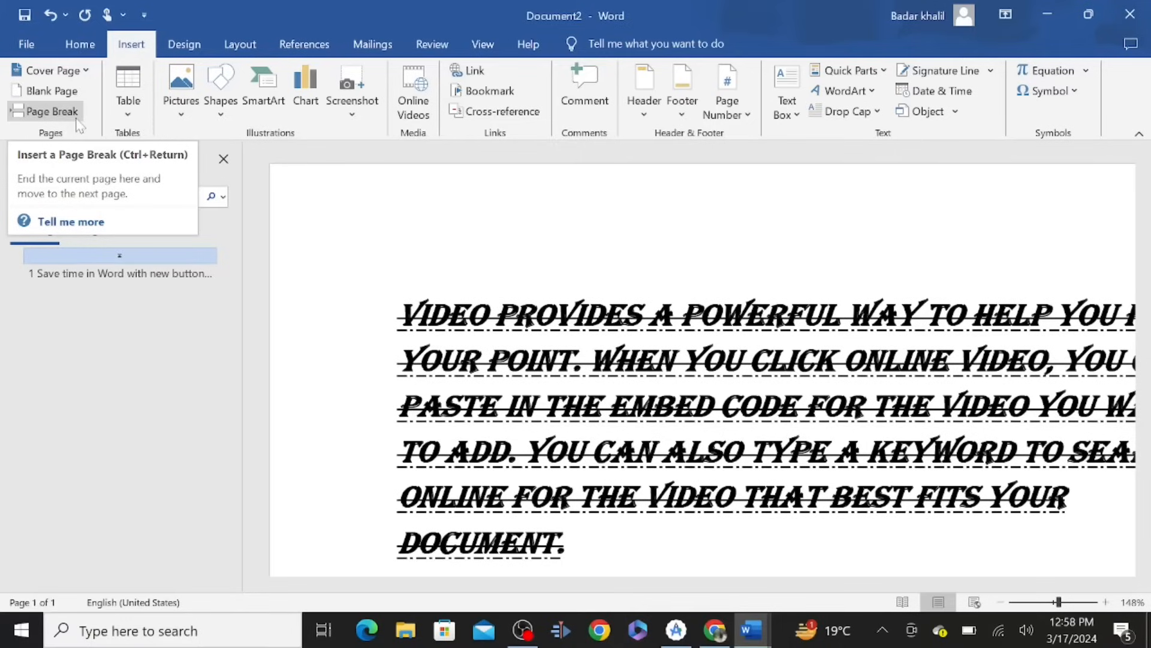
{"action": "key", "text": "ctrl+f"}
{"action": "left_click", "coordinate": [60, 70]}
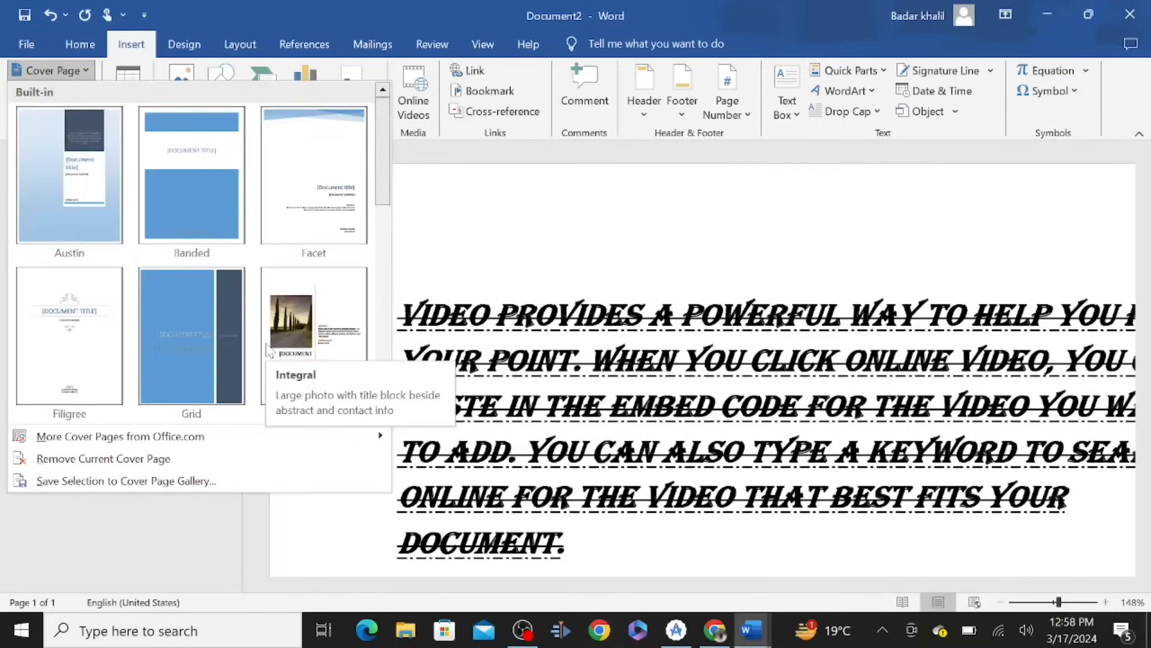
{"action": "left_click", "coordinate": [355, 203]}
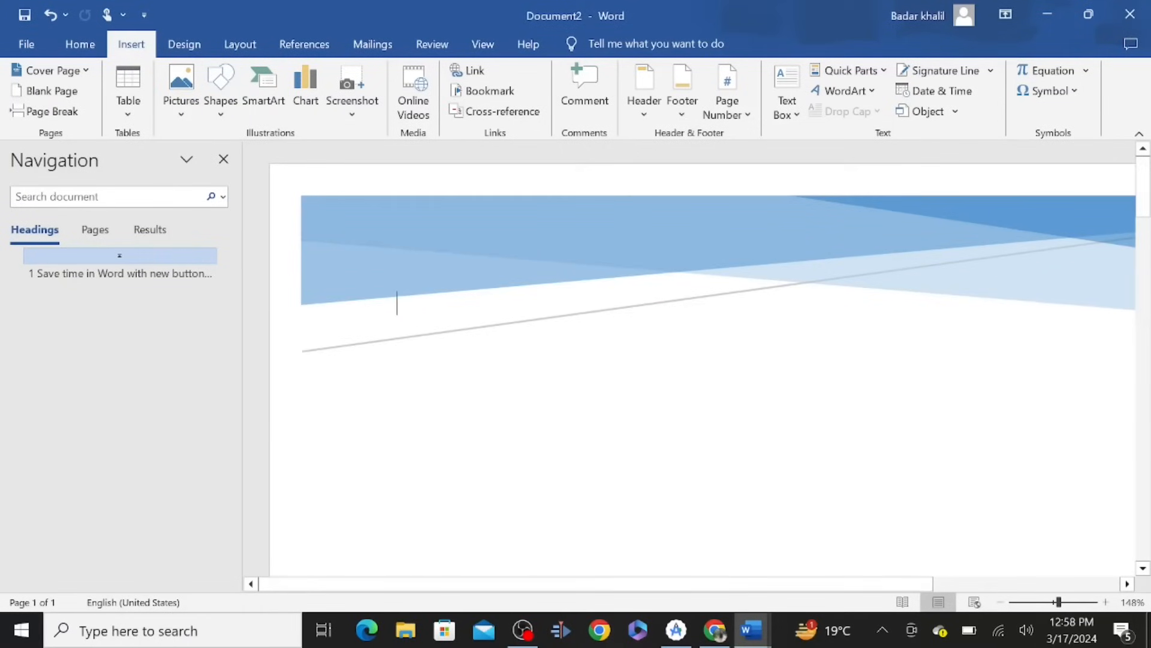
Examine the new cover page with its title, subtitle and abstract placeholders, along with the text page that follows
{"action": "scroll", "coordinate": [1067, 459], "scroll_direction": "down", "scroll_amount": 15}
{"action": "scroll", "coordinate": [1067, 459], "scroll_direction": "down", "scroll_amount": 1}
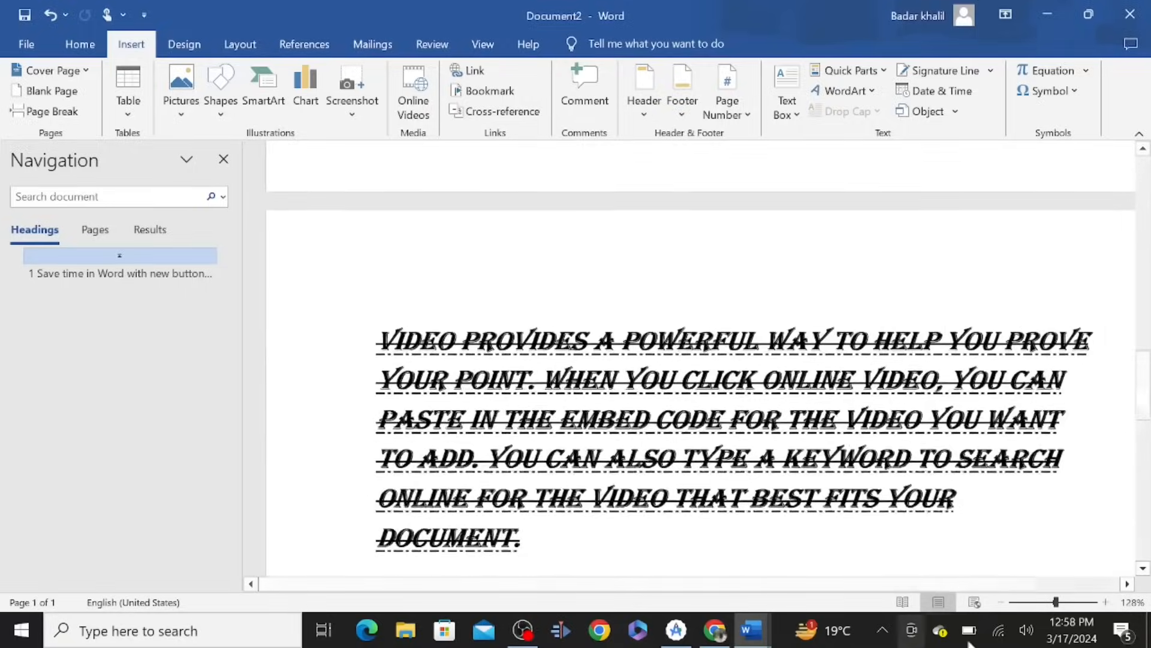
{"action": "left_click_drag", "start_coordinate": [1056, 602], "coordinate": [1015, 612]}
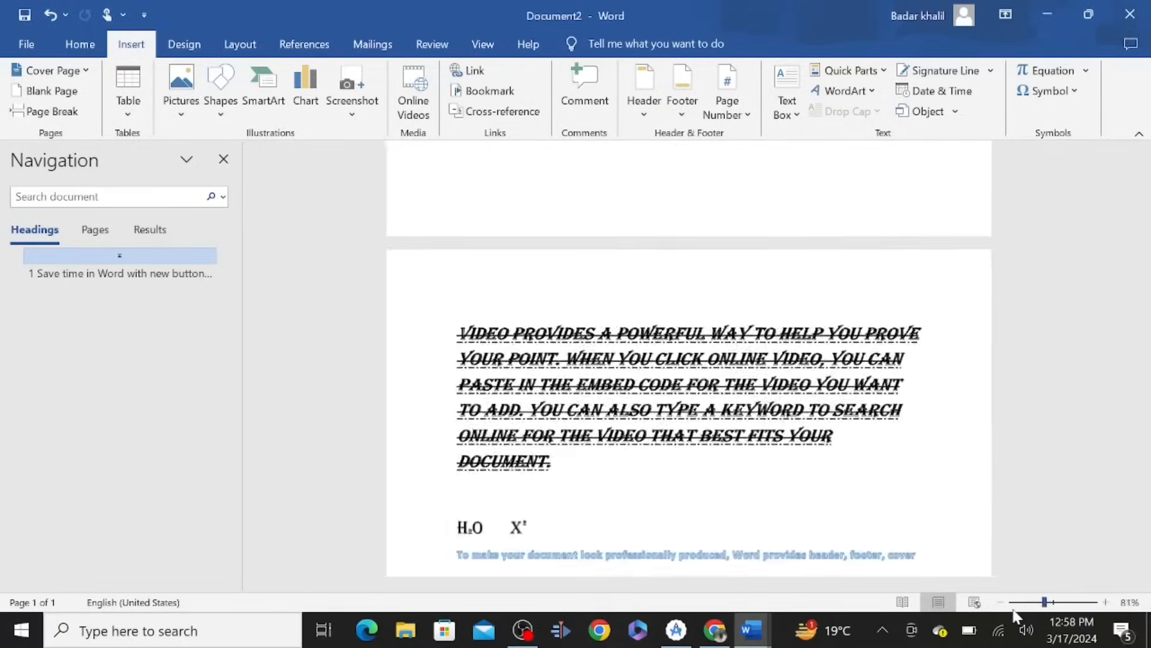
{"action": "scroll", "coordinate": [714, 394], "scroll_direction": "up", "scroll_amount": 8}
{"action": "scroll", "coordinate": [690, 366], "scroll_direction": "up", "scroll_amount": 3}
{"action": "scroll", "coordinate": [689, 365], "scroll_direction": "down", "scroll_amount": 12}
{"action": "scroll", "coordinate": [690, 365], "scroll_direction": "up", "scroll_amount": 6}
{"action": "scroll", "coordinate": [690, 365], "scroll_direction": "up", "scroll_amount": 1}
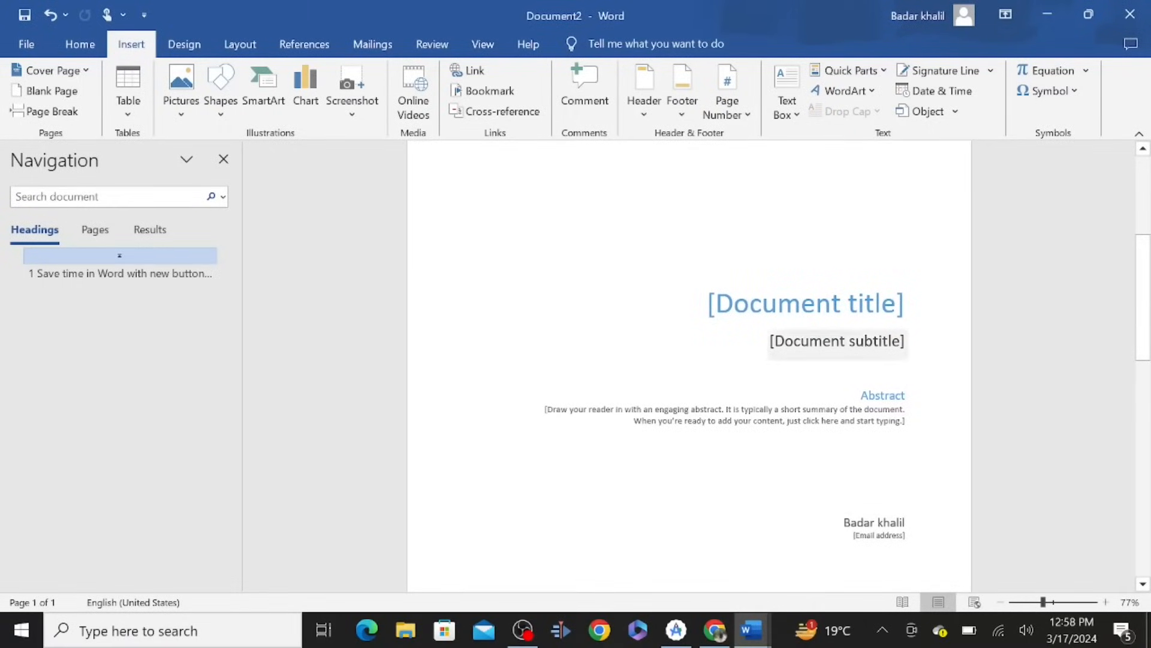
{"action": "left_click", "coordinate": [806, 304]}
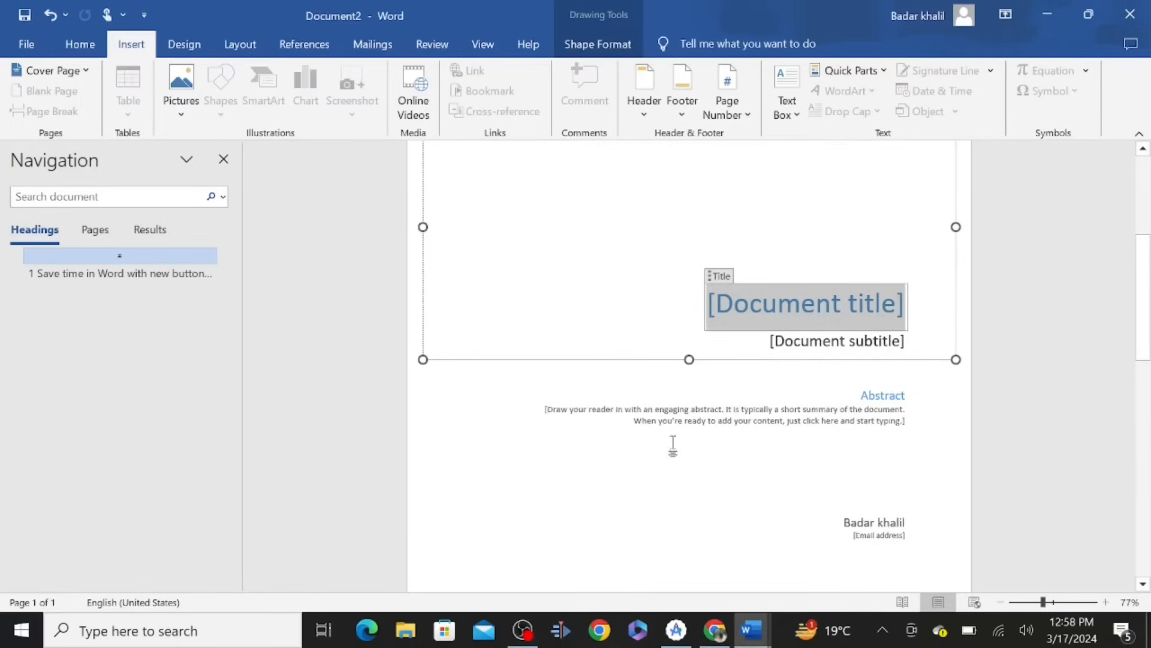
{"action": "left_click", "coordinate": [701, 471]}
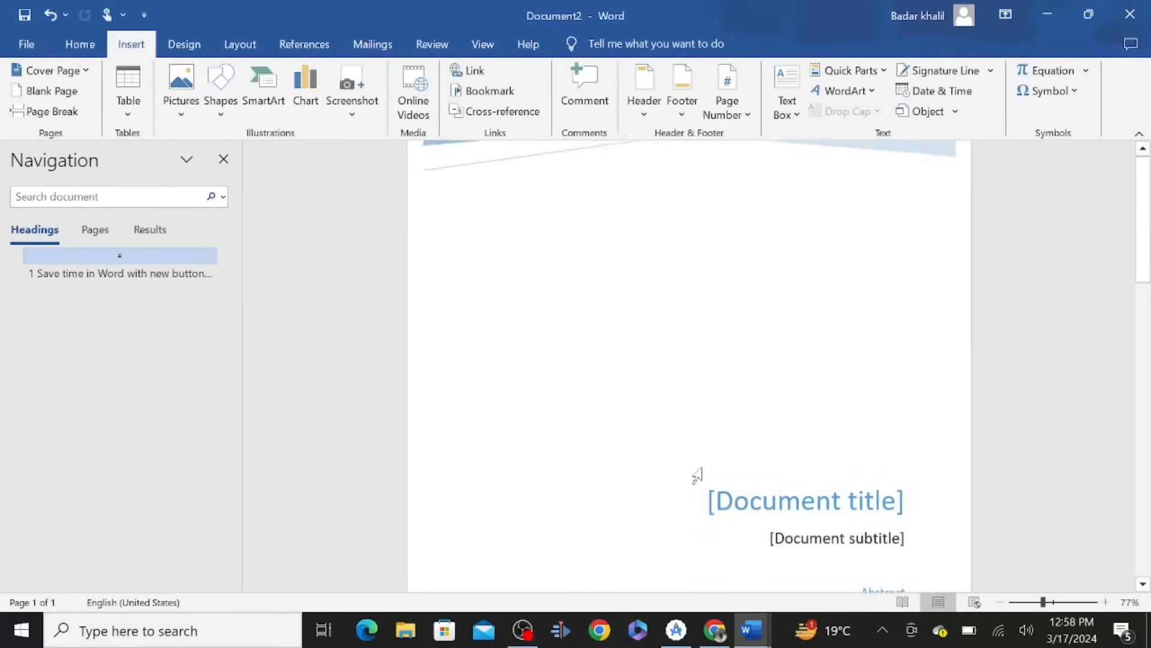
{"action": "scroll", "coordinate": [696, 475], "scroll_direction": "up", "scroll_amount": 2}
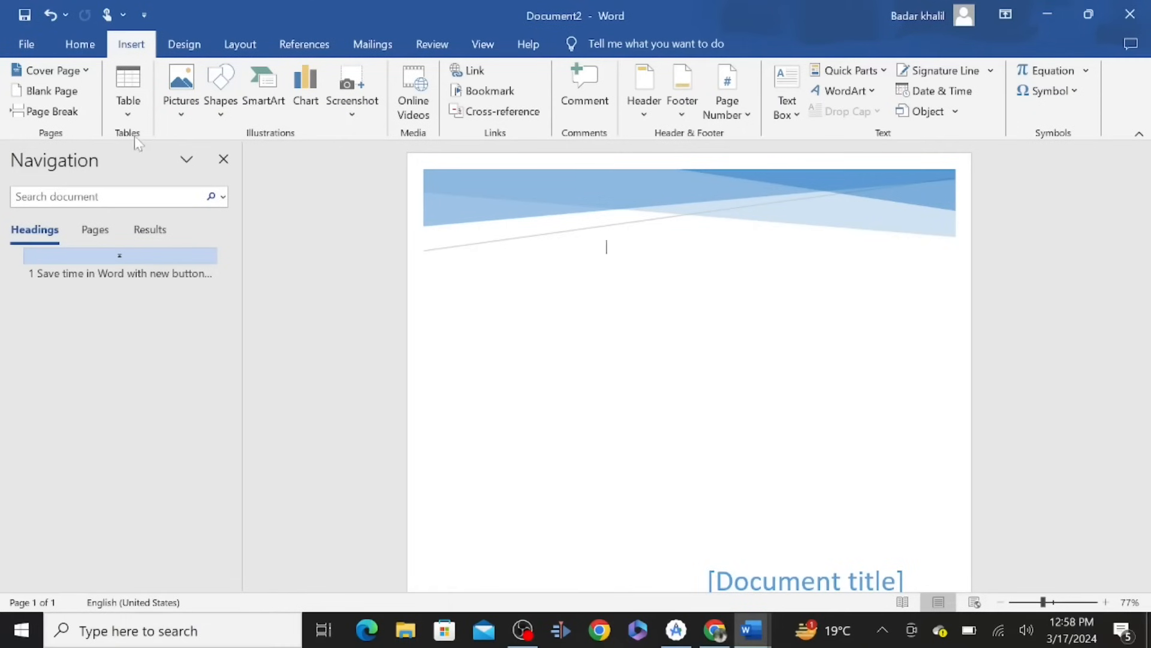
Add empty paragraphs after the last paragraph until the document continues on a new blank page
{"action": "scroll", "coordinate": [686, 537], "scroll_direction": "down", "scroll_amount": 10}
{"action": "scroll", "coordinate": [689, 360], "scroll_direction": "down", "scroll_amount": 7}
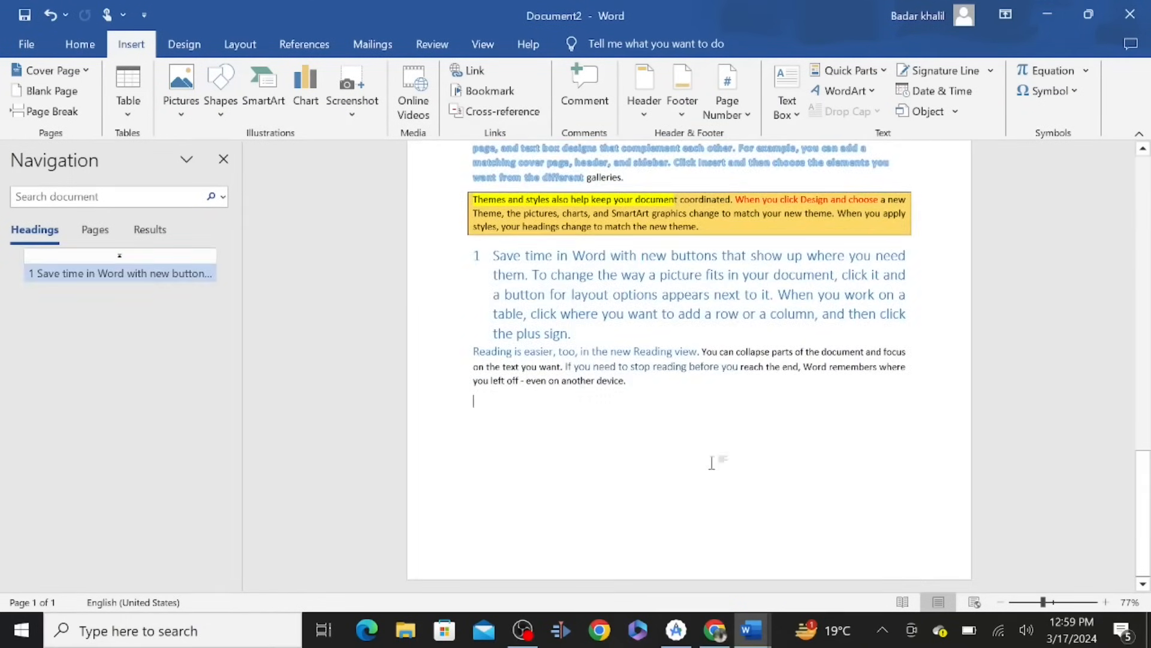
{"action": "key", "text": "Return"}
{"action": "key", "text": "Return"}
{"action": "key", "text": "Return"}
{"action": "key", "text": "Return"}
{"action": "key", "text": "Return"}
{"action": "key", "text": "Return"}
{"action": "key", "text": "Return"}
{"action": "key", "text": "Return"}
{"action": "key", "text": "Return"}
{"action": "key", "text": "Return"}
{"action": "key", "text": "Return"}
{"action": "key", "text": "Return"}
{"action": "key", "text": "Return"}
{"action": "key", "text": "Return"}
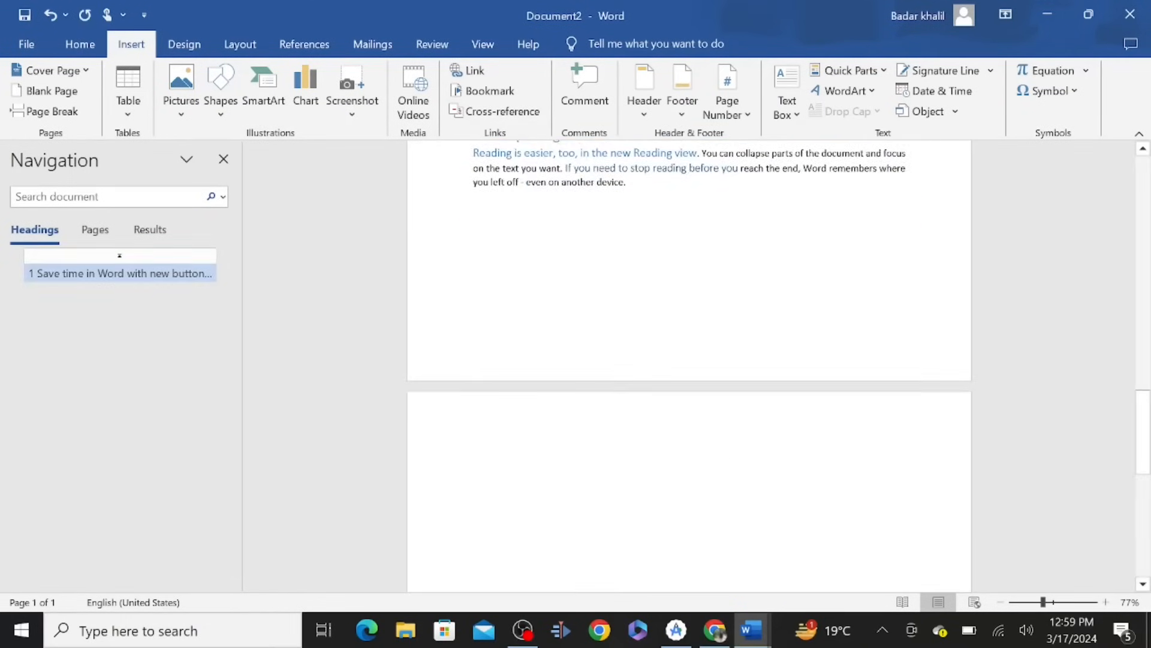
Insert a table with 10 columns and 5 rows on the new blank page
{"action": "scroll", "coordinate": [873, 326], "scroll_direction": "down", "scroll_amount": 5}
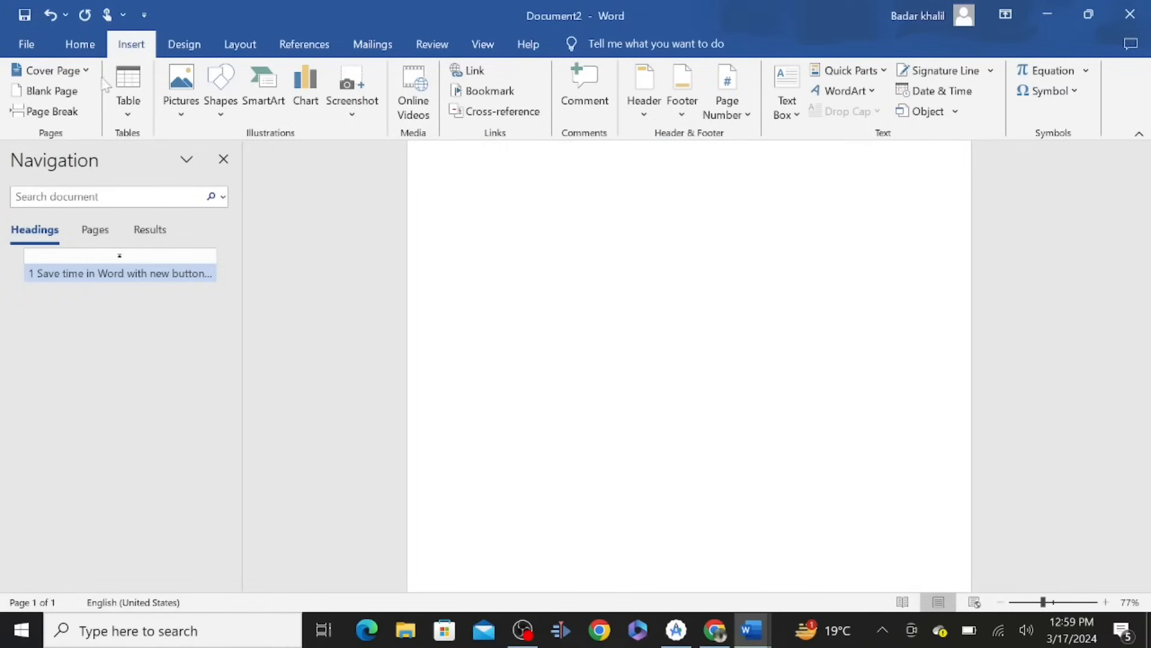
{"action": "left_click", "coordinate": [128, 92]}
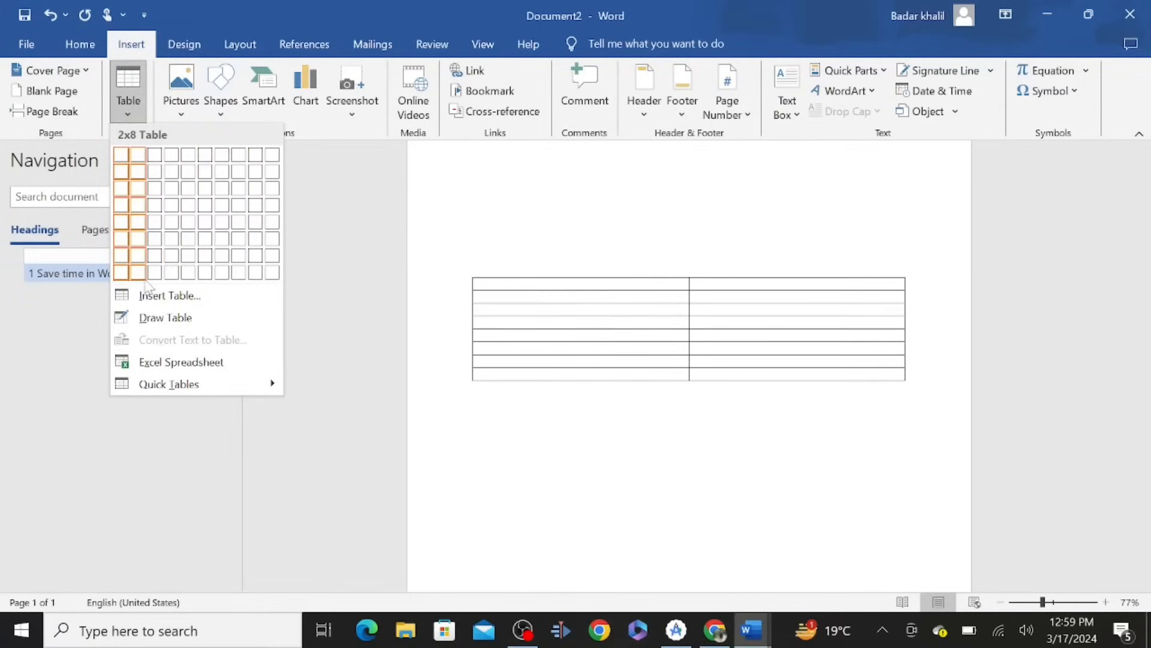
{"action": "left_click", "coordinate": [174, 303]}
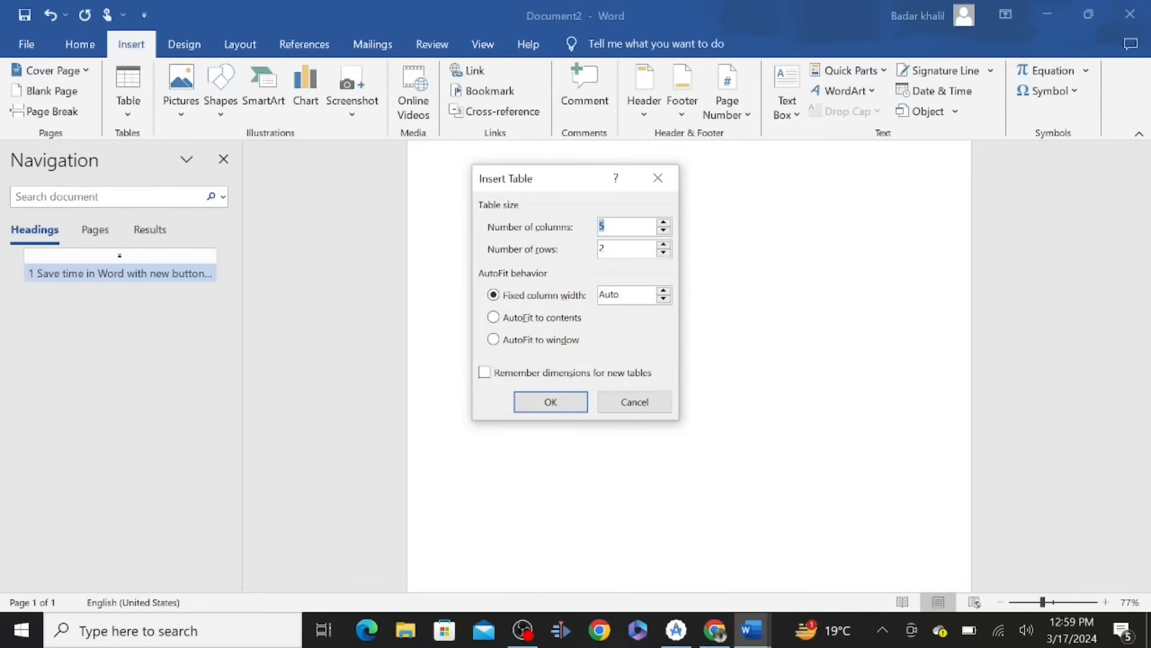
{"action": "type", "text": "10"}
{"action": "key", "text": "BackSpace"}
{"action": "type", "text": "5"}
{"action": "left_click", "coordinate": [550, 402]}
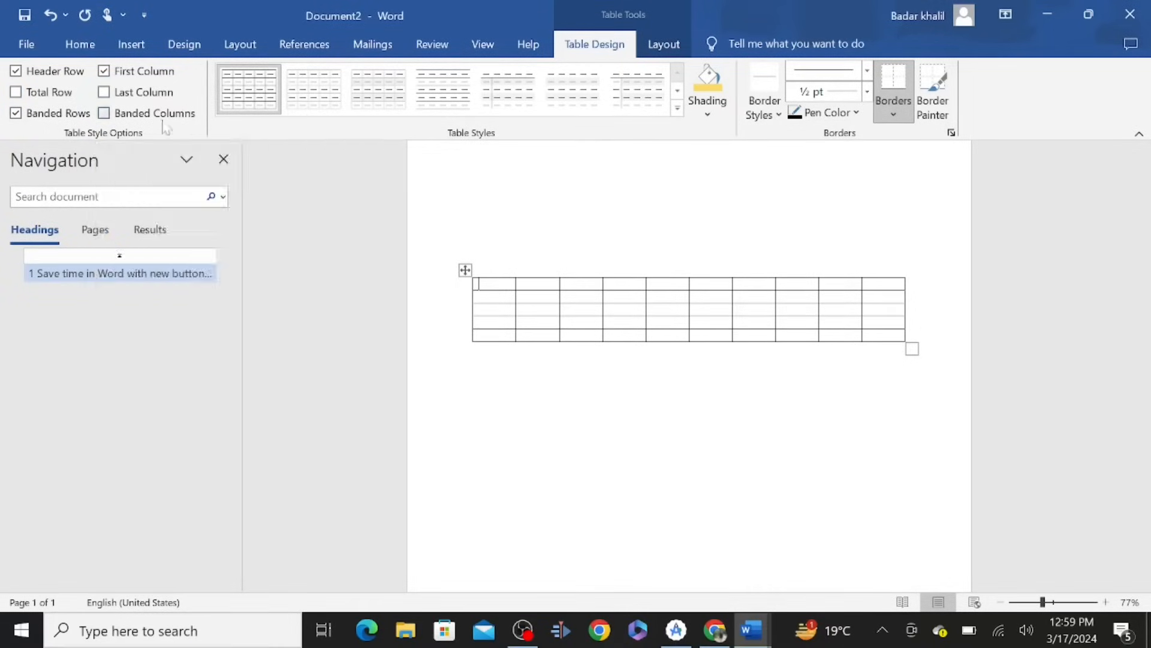
Restyle the table with the plain banded-row style that has lines only below the header row and beside the first column
{"action": "left_click", "coordinate": [303, 79]}
{"action": "left_click", "coordinate": [388, 98]}
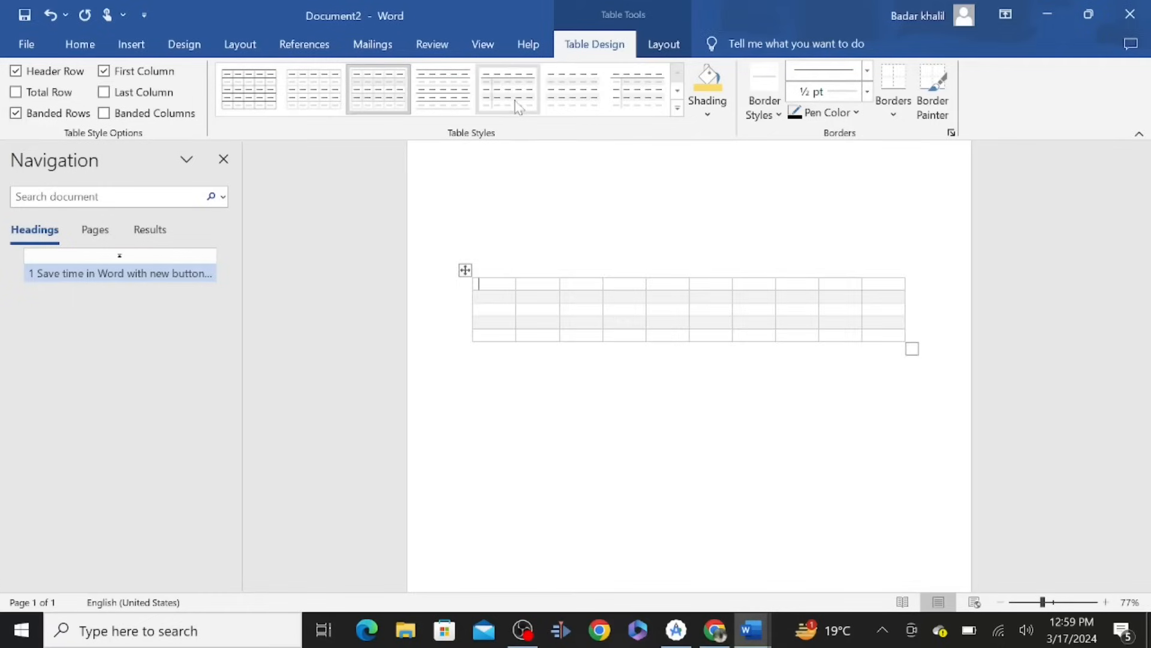
{"action": "left_click", "coordinate": [631, 101]}
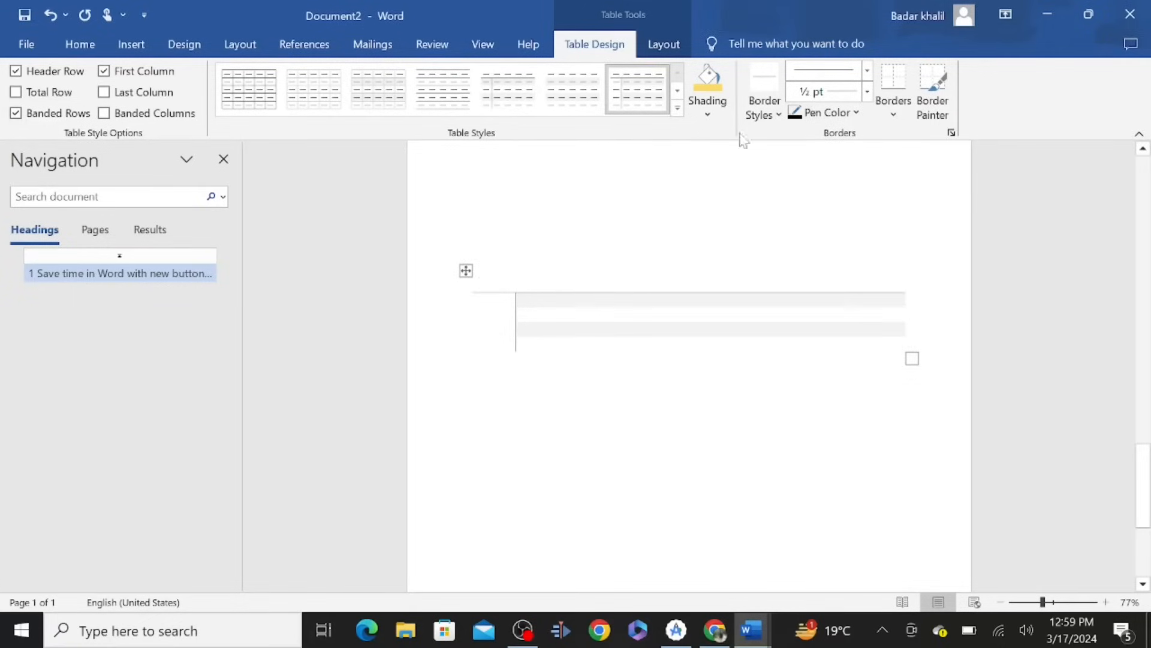
Shade the table's first cell with a medium blue theme color, leaving the cursor below the table
{"action": "left_click", "coordinate": [708, 108]}
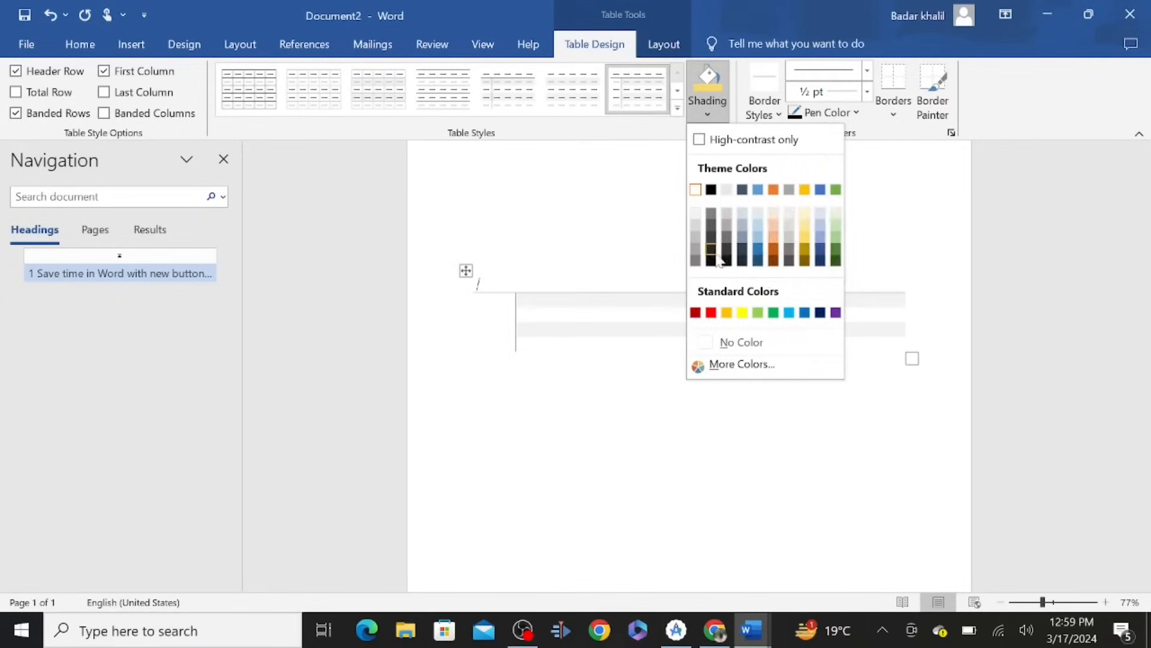
{"action": "left_click", "coordinate": [821, 238]}
{"action": "left_click", "coordinate": [473, 354]}
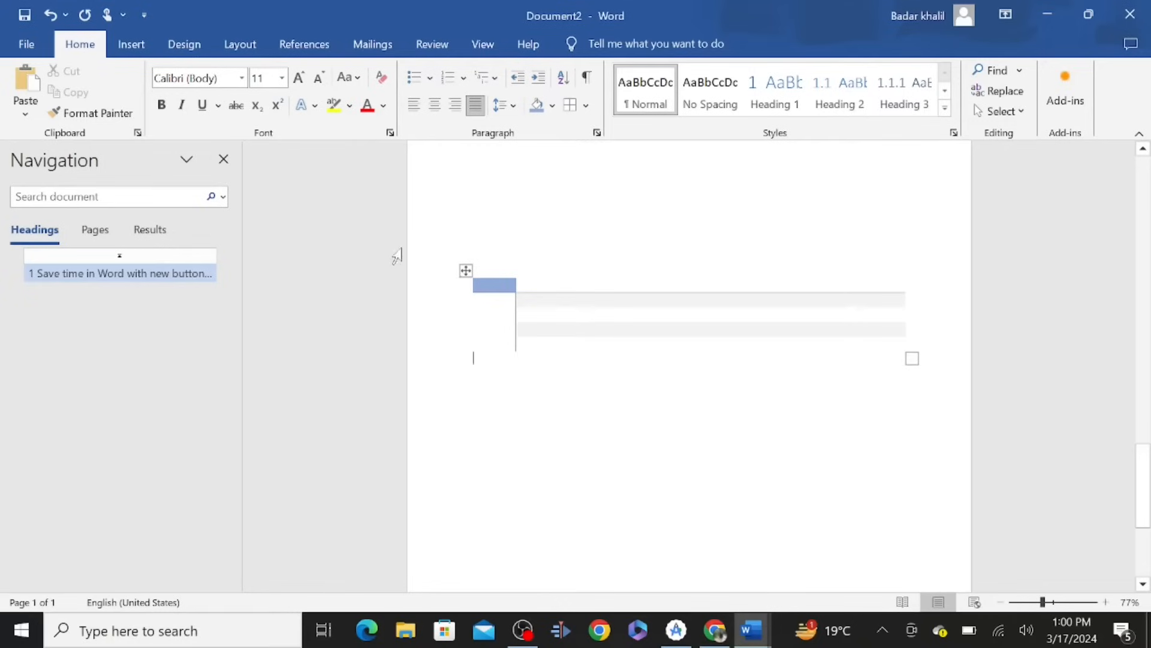
Draw a lightning bolt shape about 4.32" wide and 2.04" high below the table
{"action": "scroll", "coordinate": [689, 311], "scroll_direction": "down", "scroll_amount": 1}
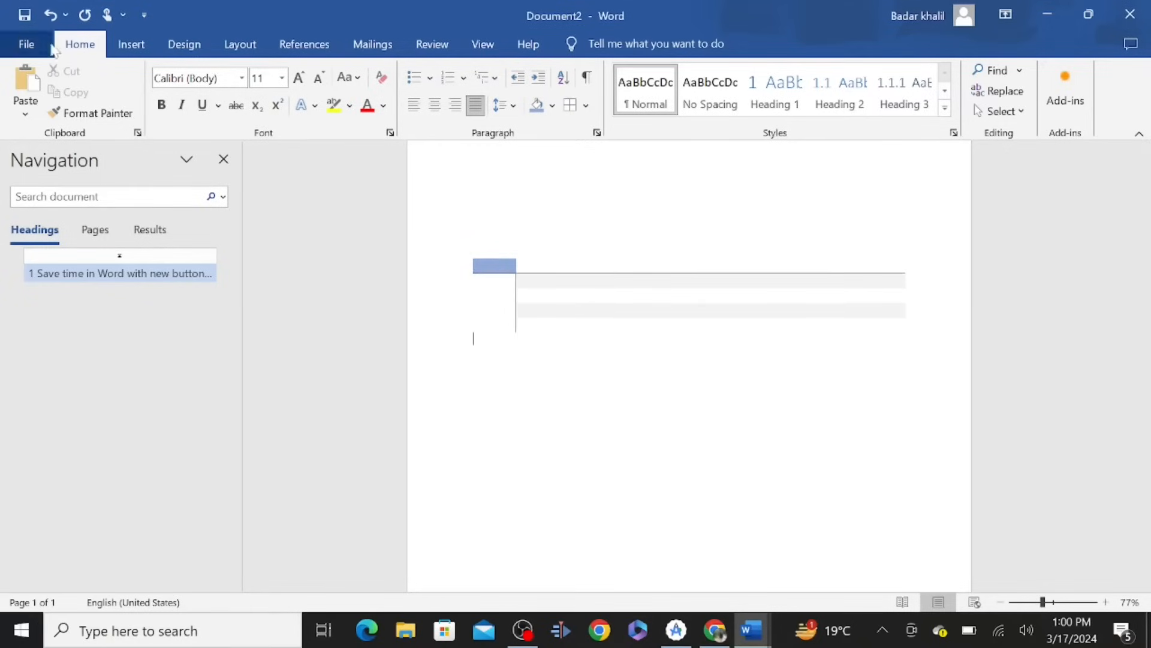
{"action": "left_click", "coordinate": [130, 45]}
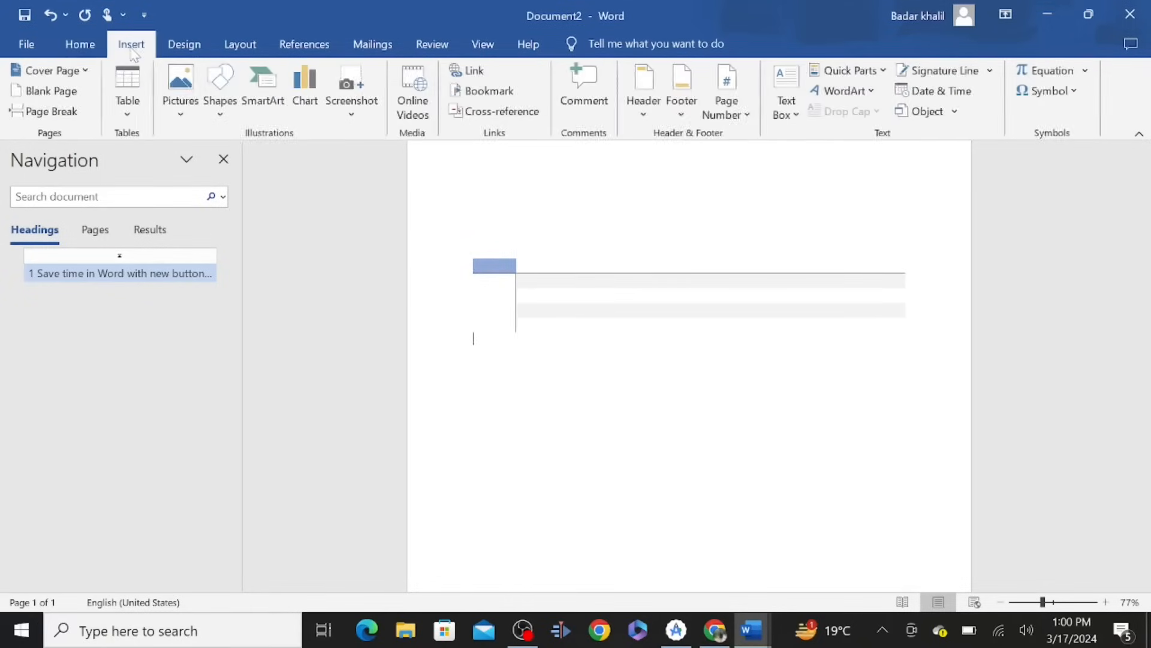
{"action": "left_click", "coordinate": [187, 125]}
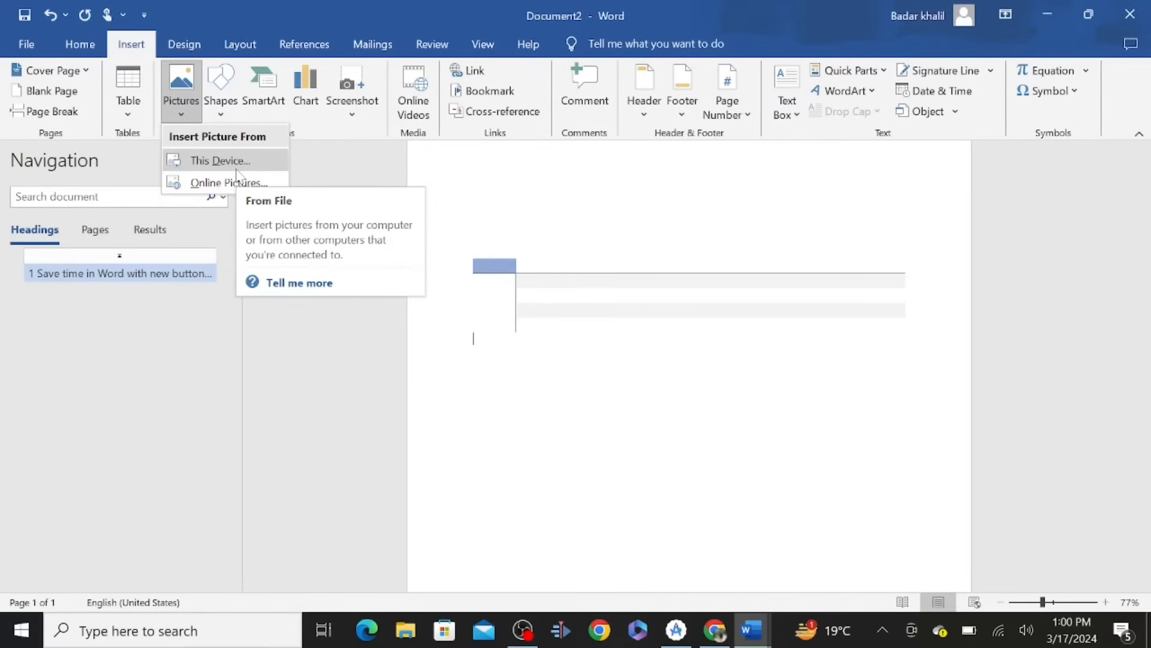
{"action": "left_click", "coordinate": [223, 114]}
{"action": "left_click", "coordinate": [226, 115]}
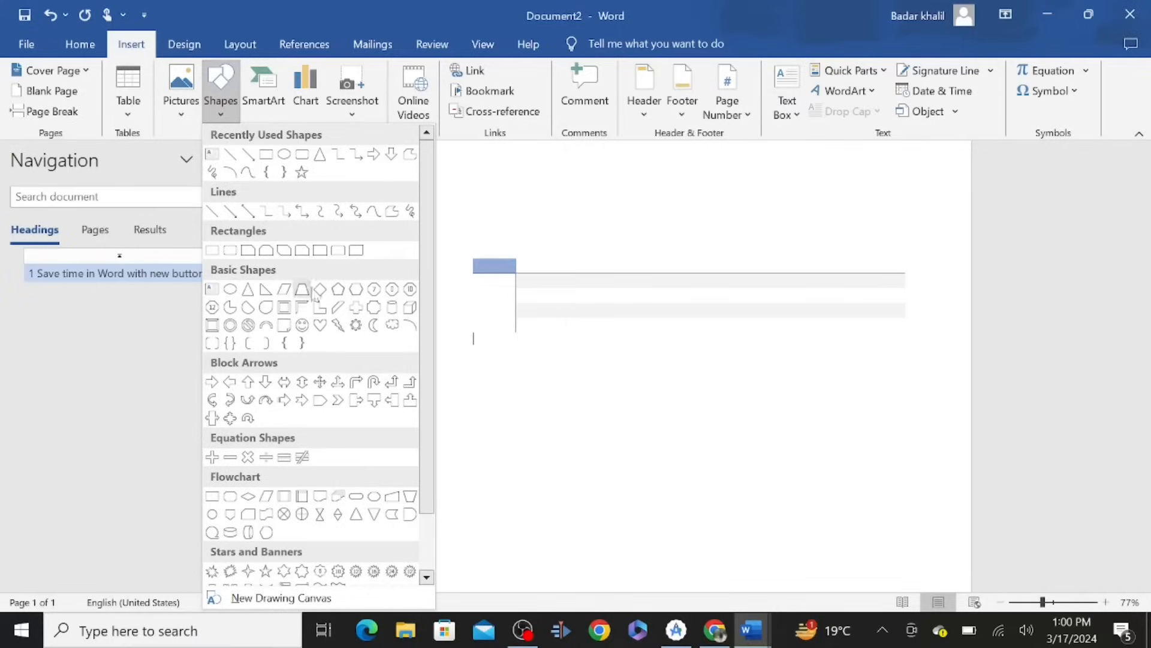
{"action": "left_click", "coordinate": [337, 325]}
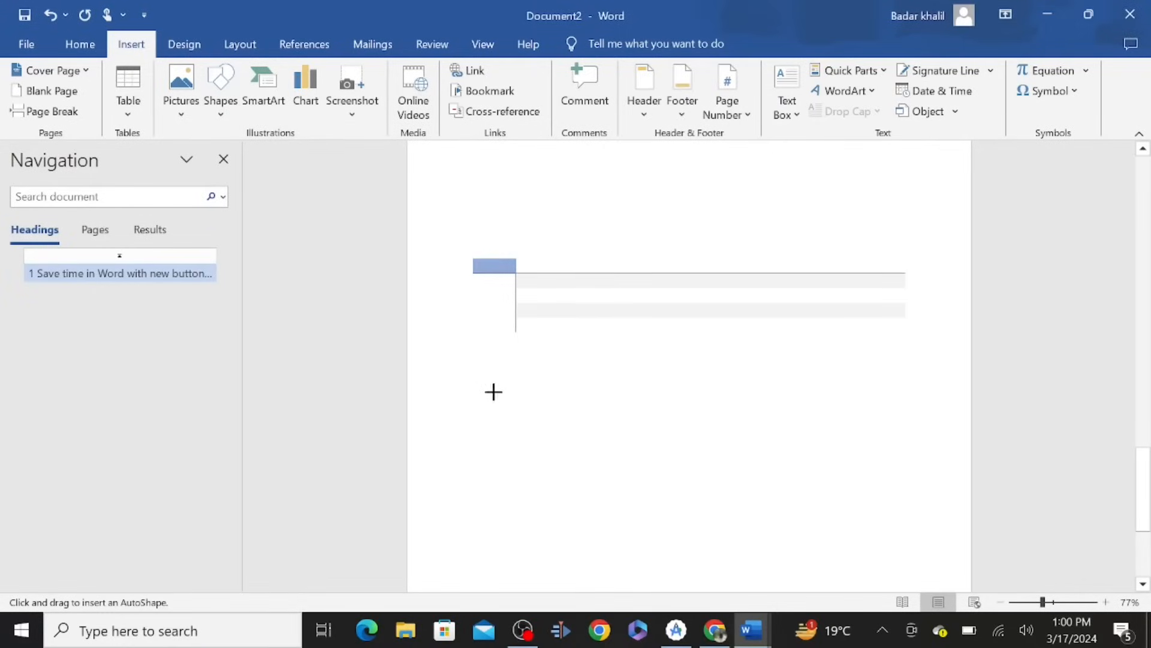
{"action": "left_click_drag", "start_coordinate": [495, 392], "coordinate": [784, 526]}
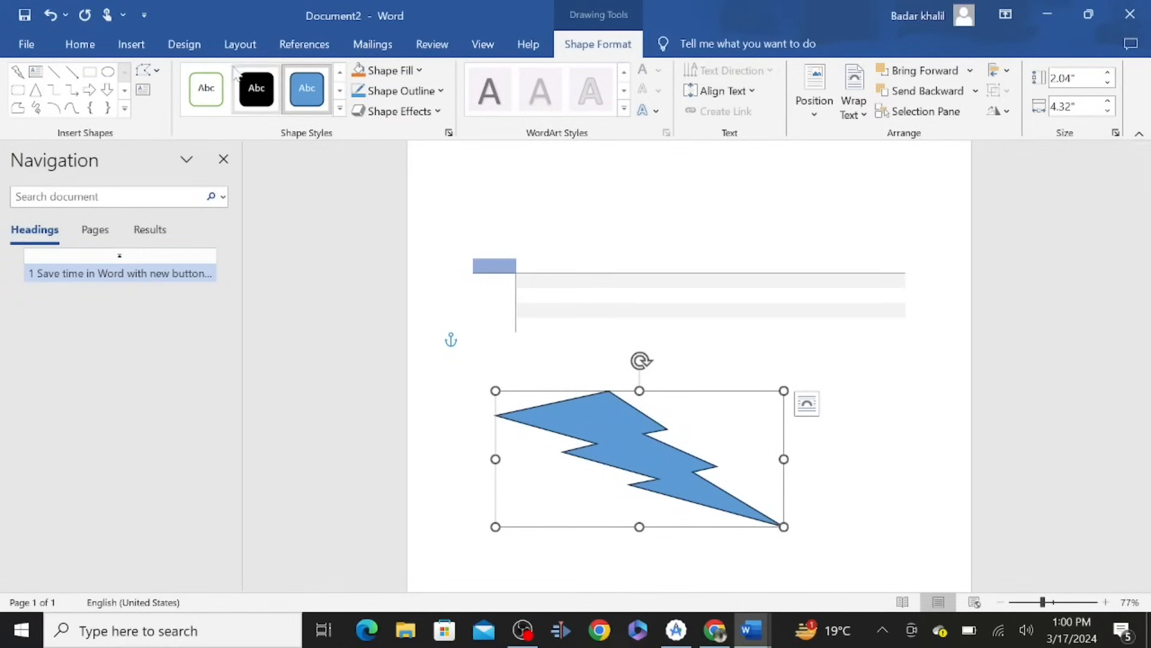
Give the lightning bolt a light gray fill and an orange outline
{"action": "left_click", "coordinate": [413, 70]}
{"action": "left_click", "coordinate": [389, 147]}
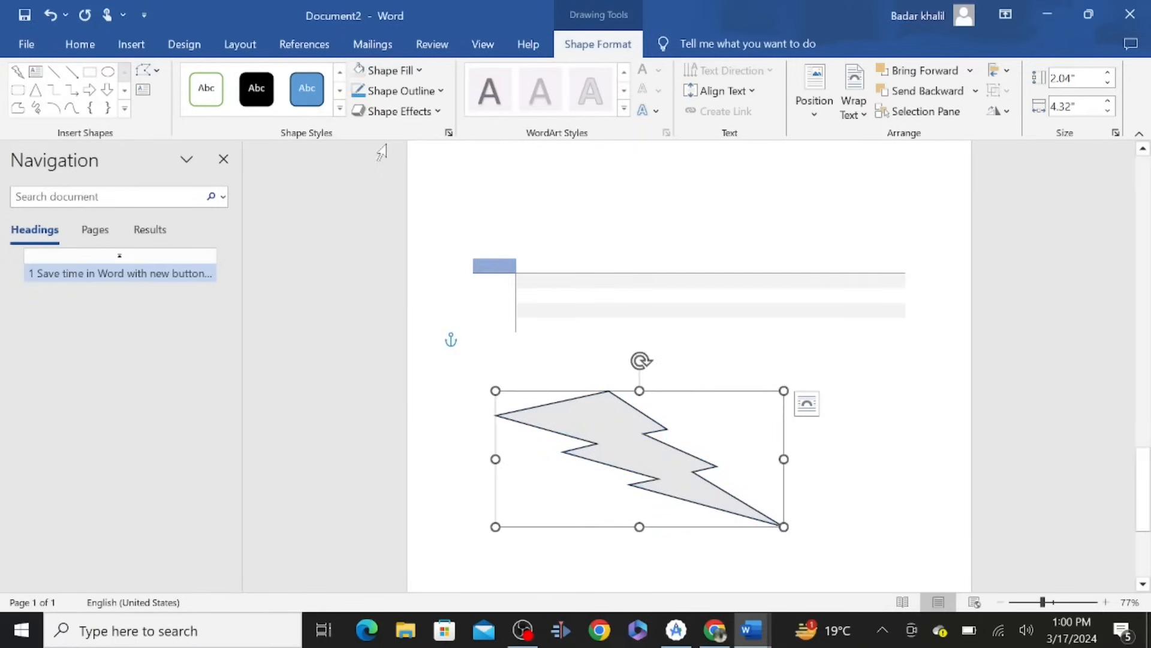
{"action": "left_click", "coordinate": [439, 96]}
{"action": "left_click", "coordinate": [441, 173]}
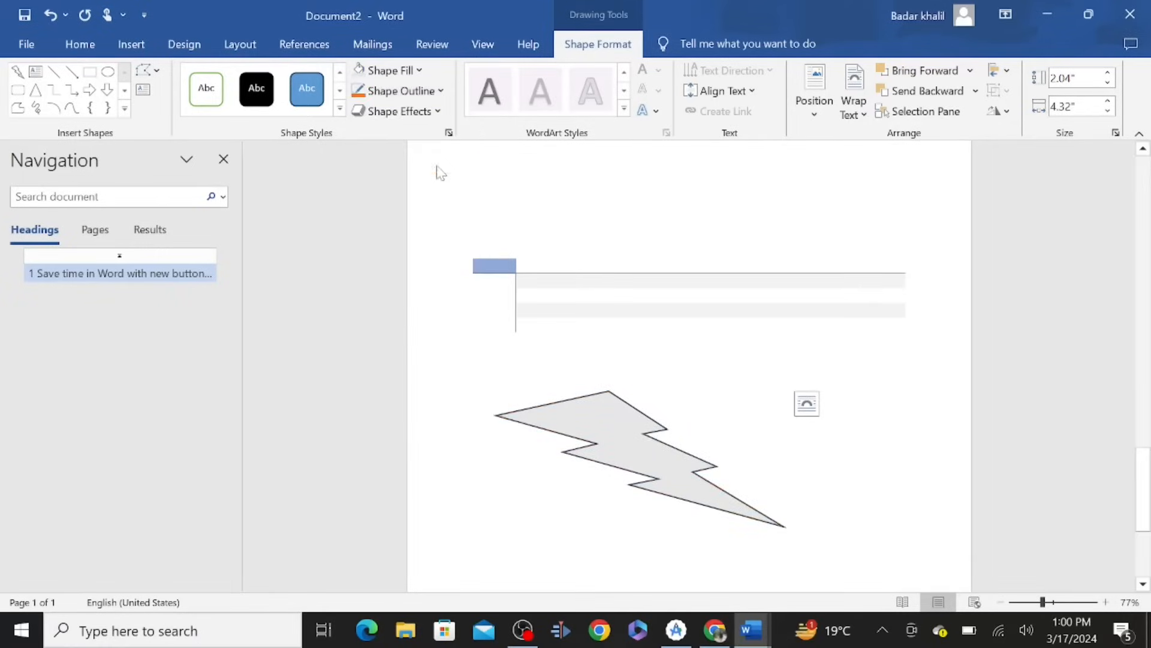
Apply a Parallel 3-D Rotation effect that tilts the lightning bolt almost flat, and deselect the shape
{"action": "left_click", "coordinate": [441, 114]}
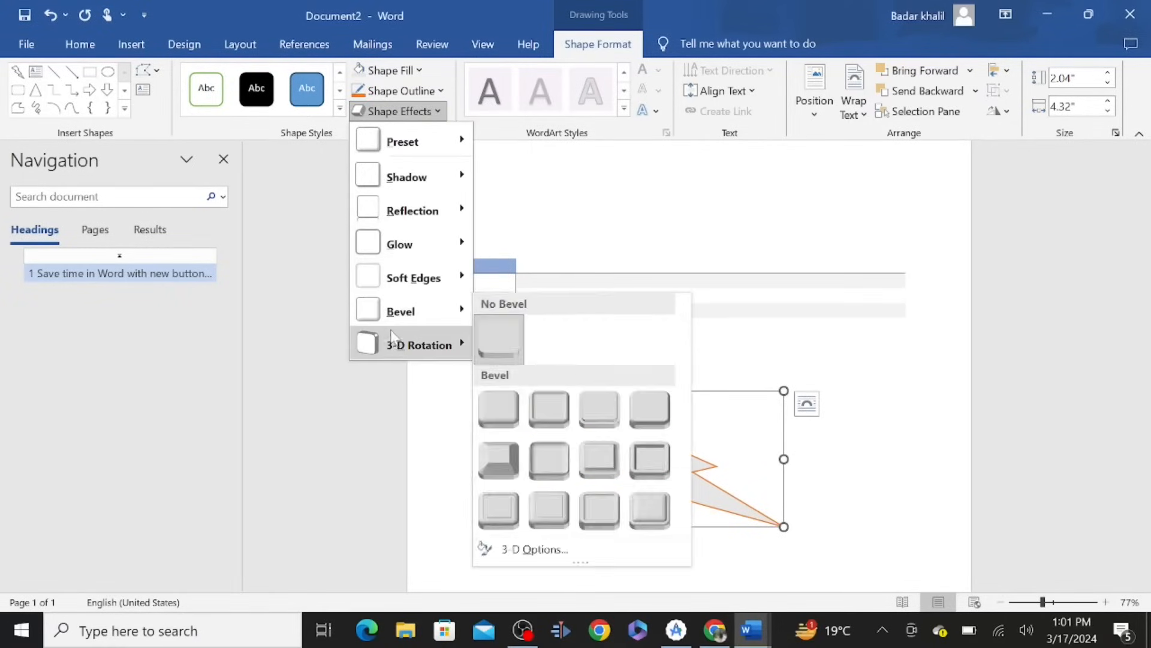
{"action": "mouse_move", "coordinate": [391, 337]}
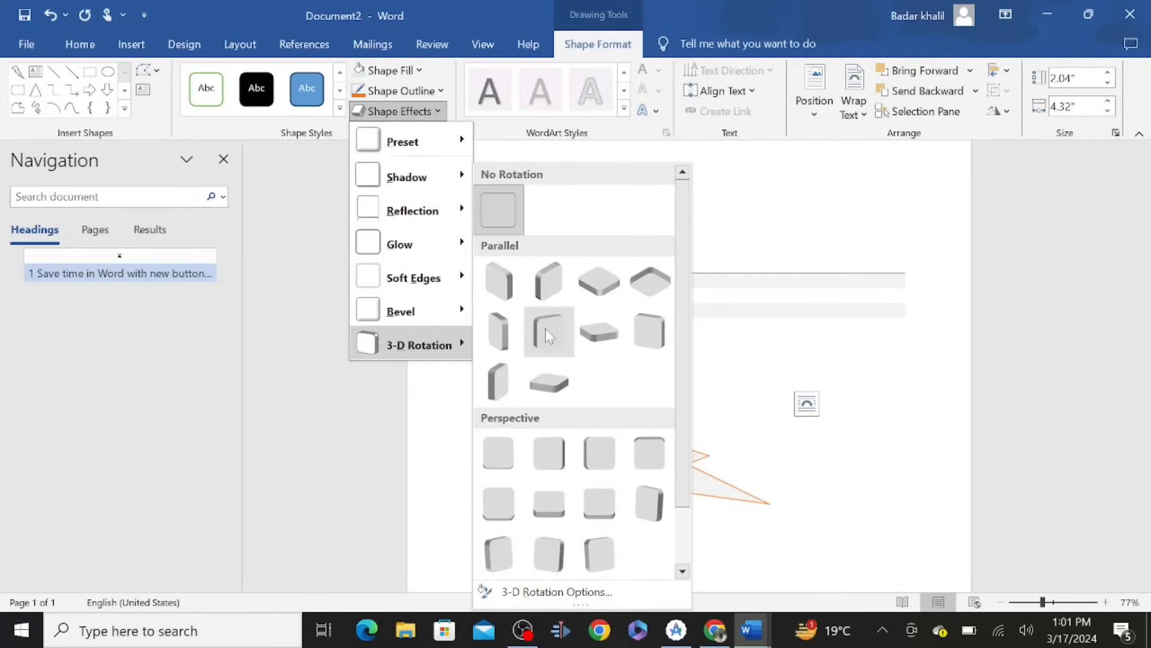
{"action": "left_click", "coordinate": [605, 343]}
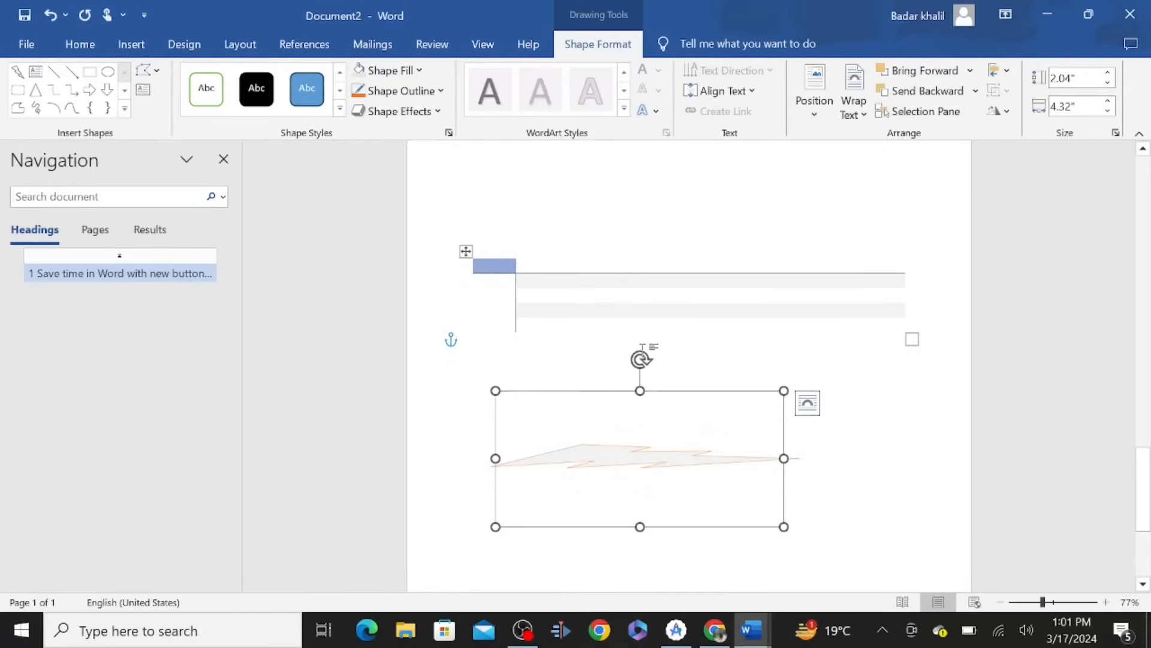
{"action": "left_click", "coordinate": [826, 442]}
Draw a small four-way block arrow below the lightning bolt and deselect it
{"action": "scroll", "coordinate": [827, 444], "scroll_direction": "down", "scroll_amount": 2}
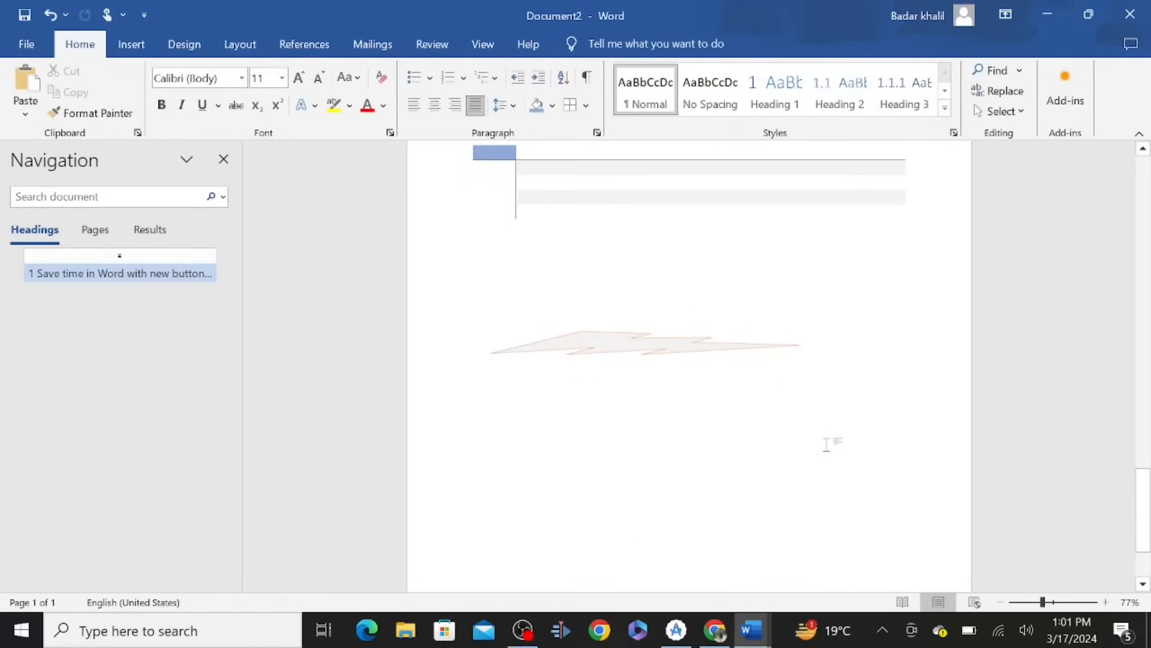
{"action": "left_click", "coordinate": [129, 45]}
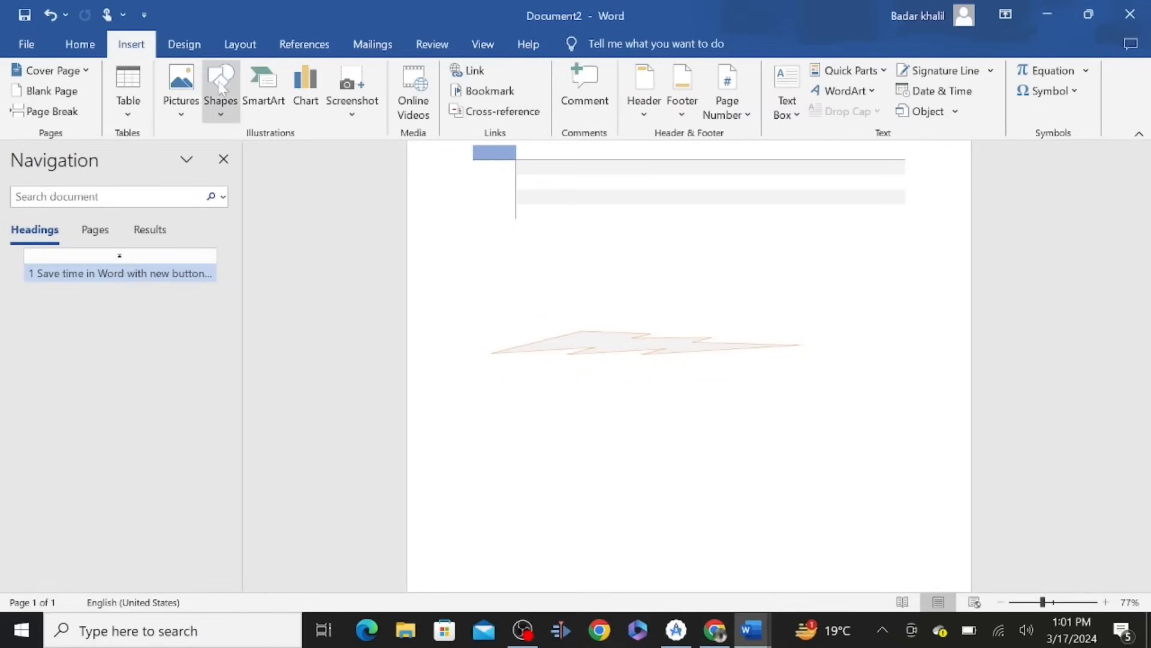
{"action": "left_click", "coordinate": [182, 117]}
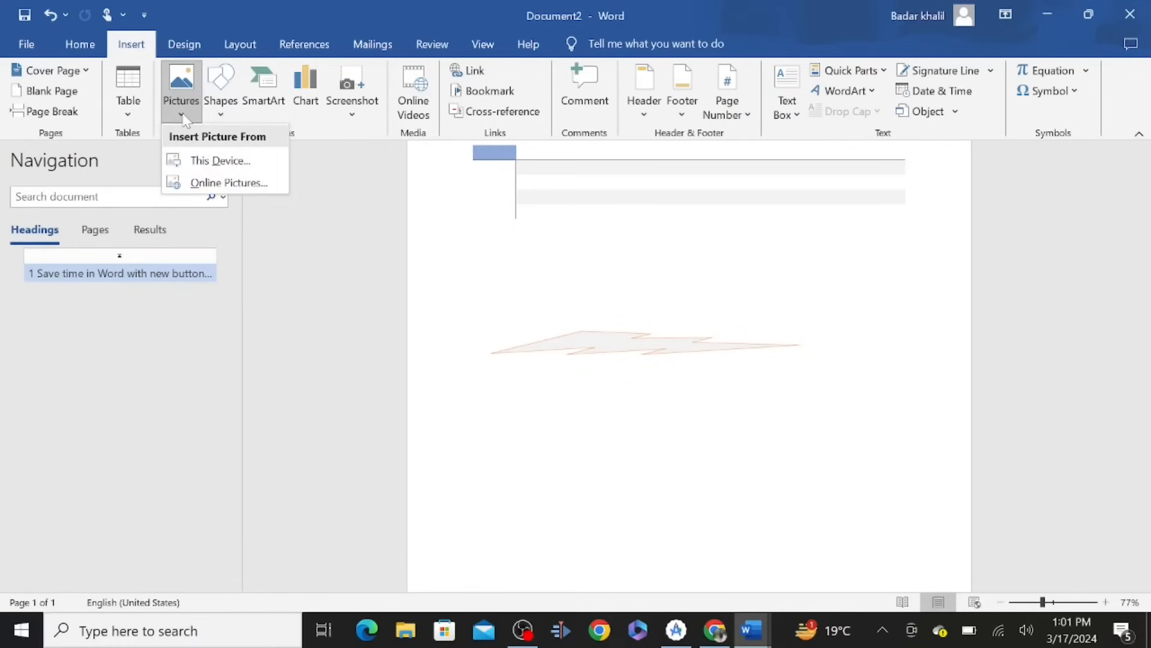
{"action": "left_click", "coordinate": [222, 109]}
{"action": "left_click", "coordinate": [221, 109]}
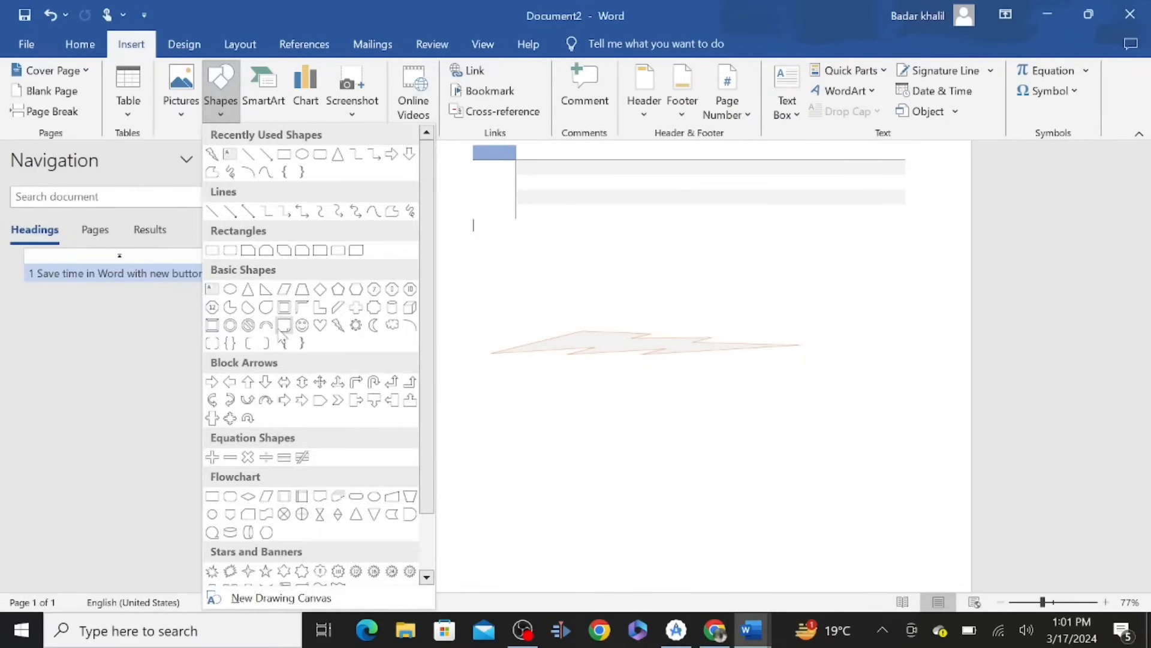
{"action": "scroll", "coordinate": [316, 410], "scroll_direction": "down", "scroll_amount": 2}
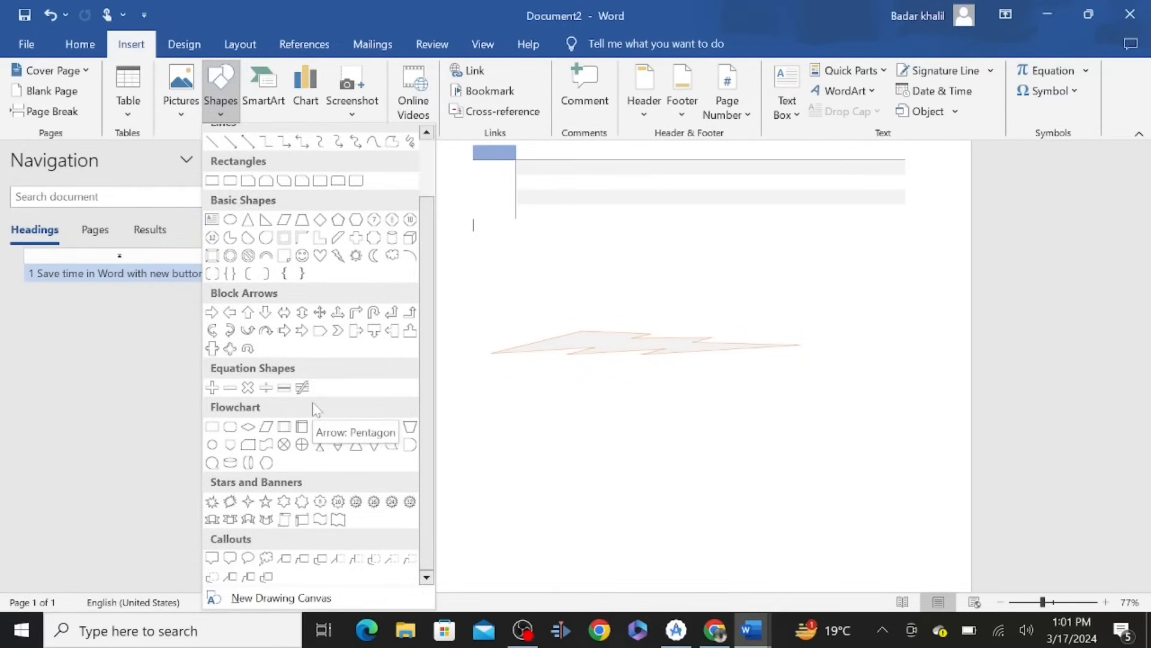
{"action": "left_click", "coordinate": [320, 313]}
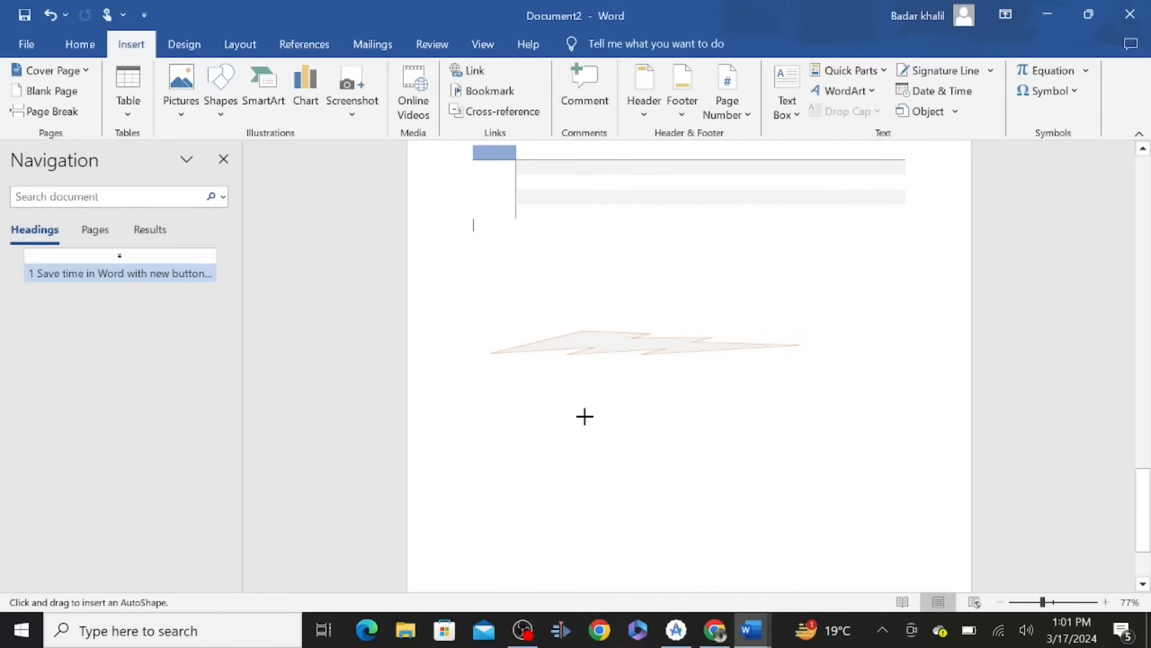
{"action": "mouse_move", "coordinate": [585, 416]}
{"action": "left_mouse_down"}
{"action": "mouse_move", "coordinate": [663, 466]}
{"action": "mouse_move", "coordinate": [679, 491]}
{"action": "left_mouse_up"}
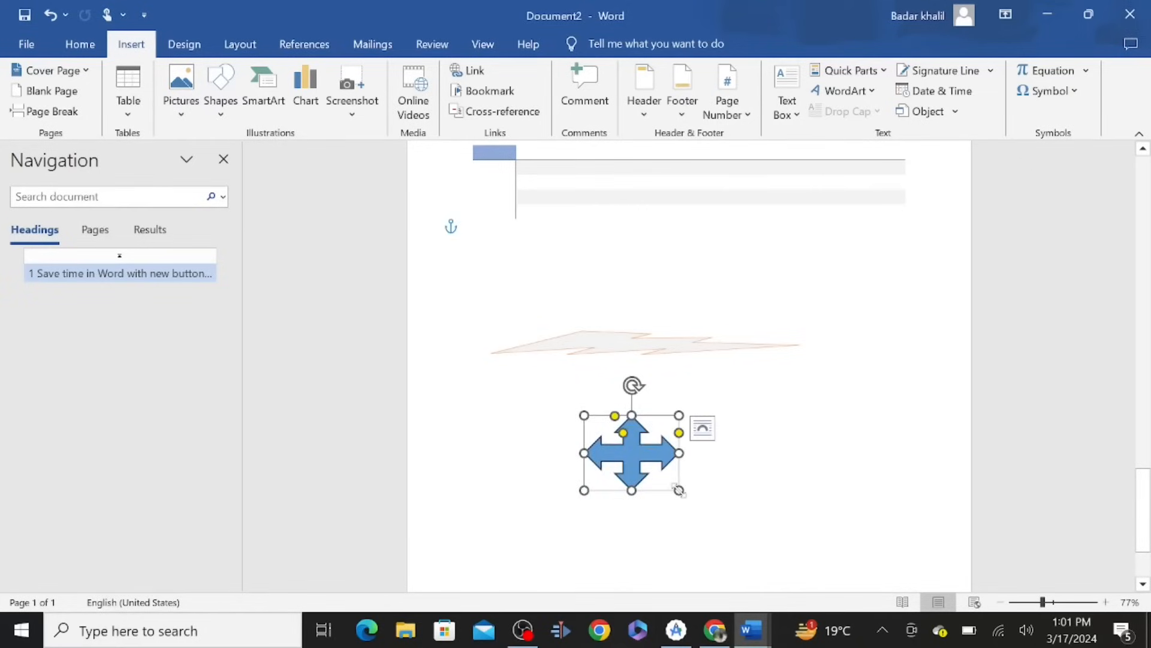
{"action": "left_click", "coordinate": [756, 487]}
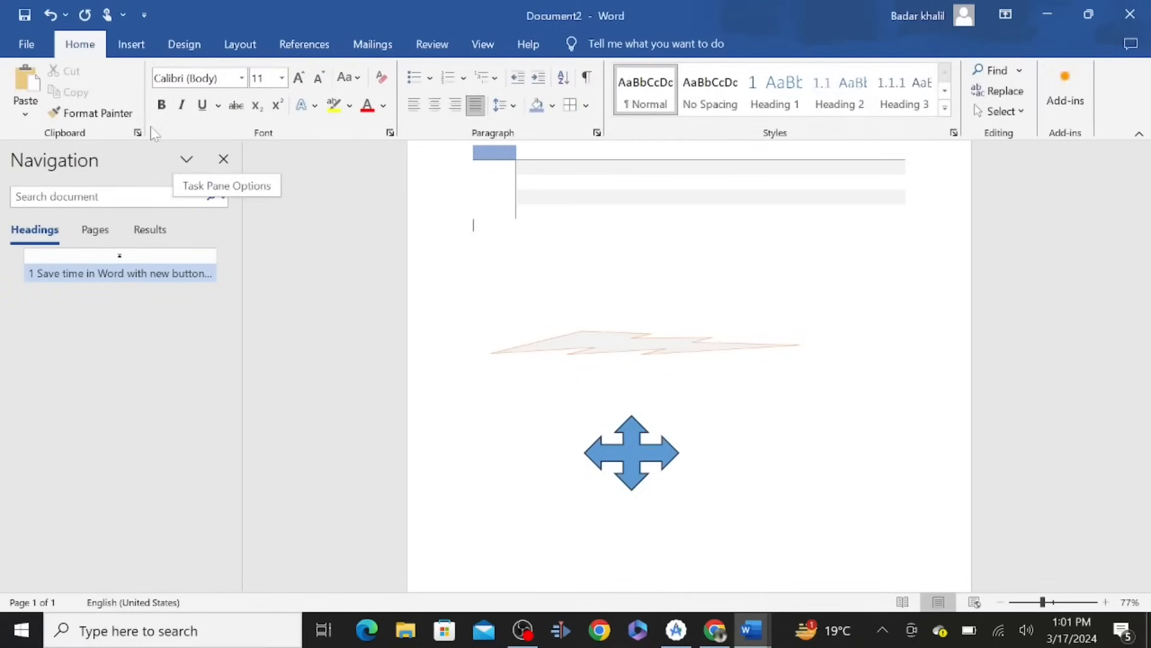
Insert a Target List SmartArt graphic directly below the table, close its text pane and deselect the graphic
{"action": "left_click", "coordinate": [132, 45]}
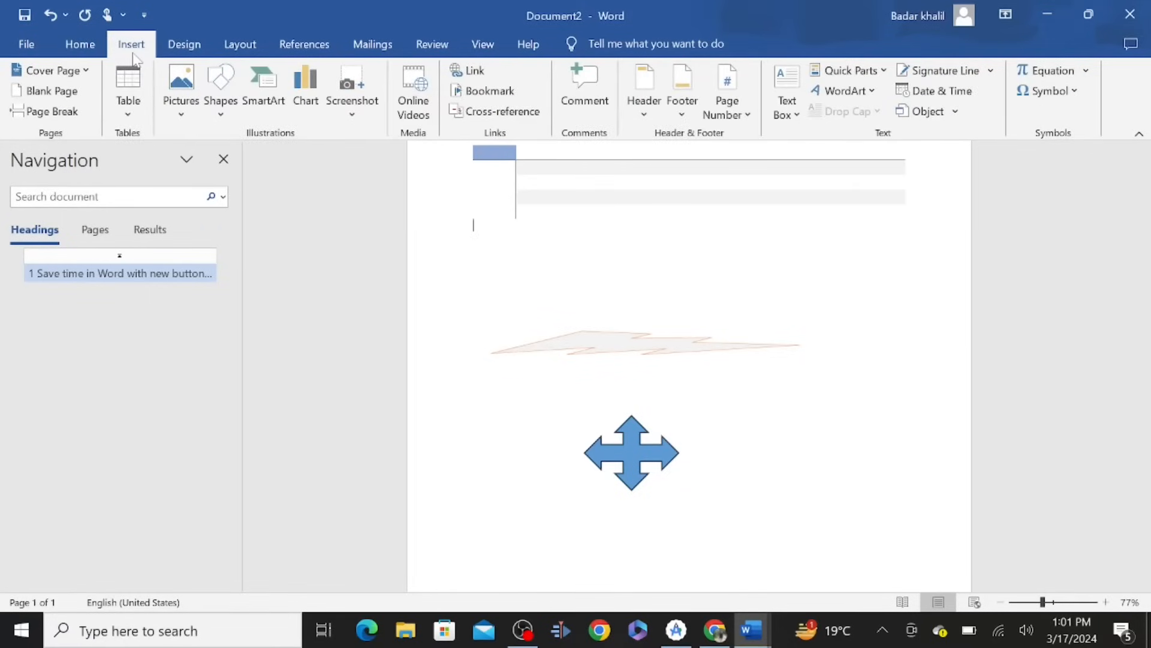
{"action": "left_click", "coordinate": [285, 99]}
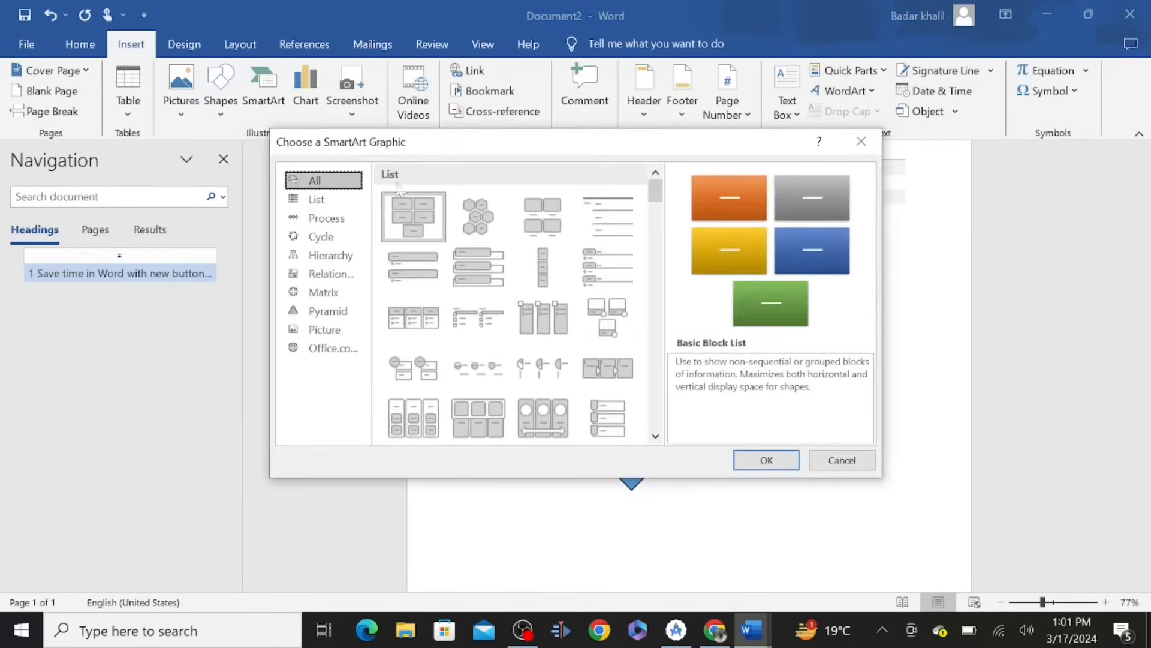
{"action": "scroll", "coordinate": [539, 340], "scroll_direction": "down", "scroll_amount": 5}
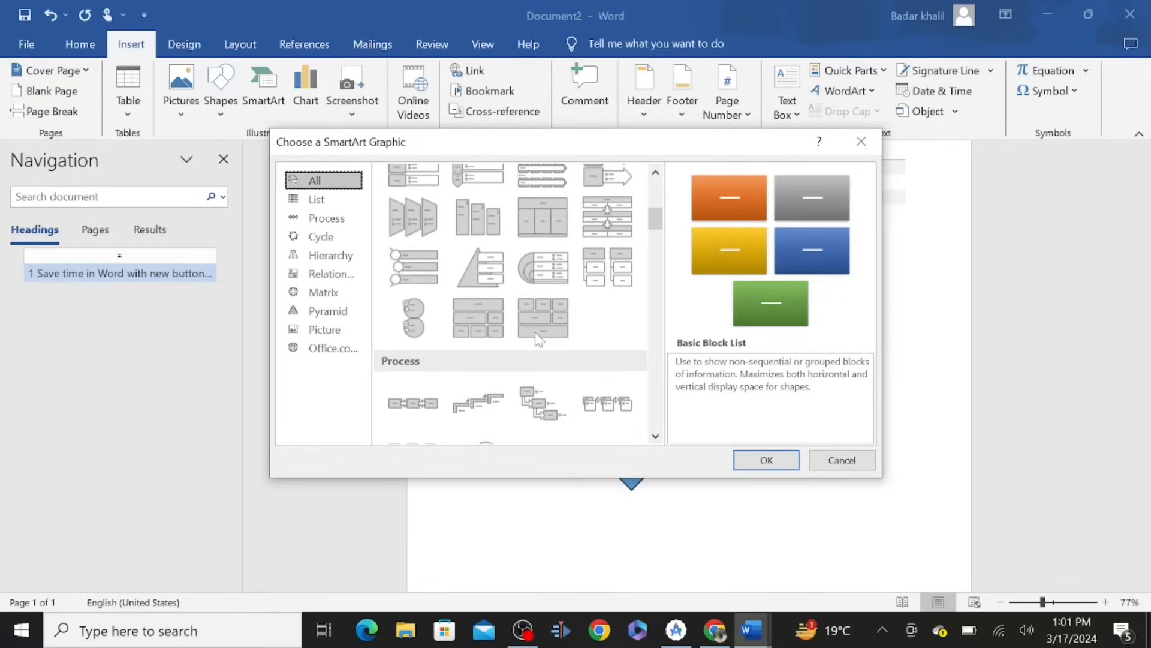
{"action": "left_click", "coordinate": [544, 265]}
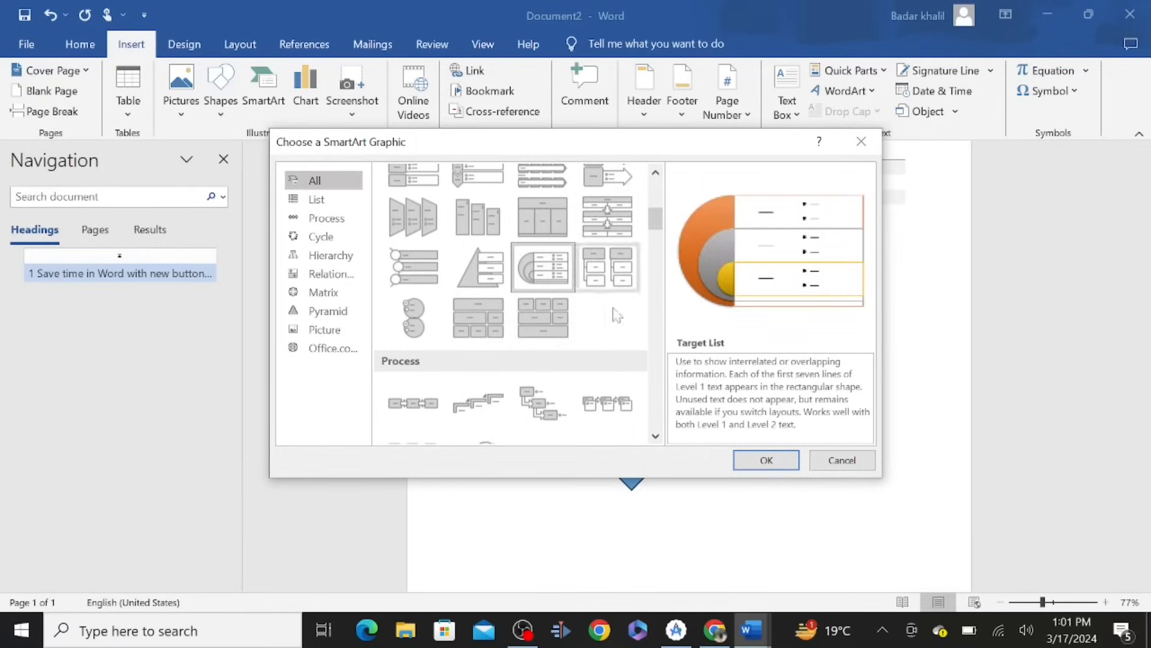
{"action": "left_click", "coordinate": [767, 460]}
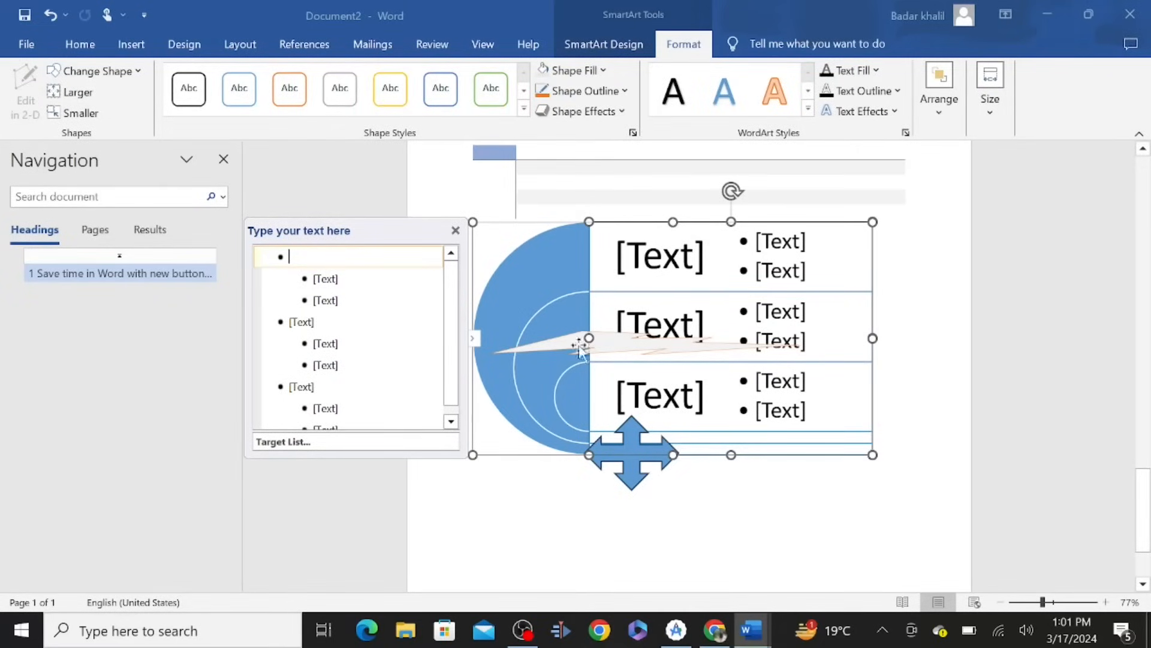
{"action": "left_click", "coordinate": [456, 230]}
{"action": "left_click", "coordinate": [760, 503]}
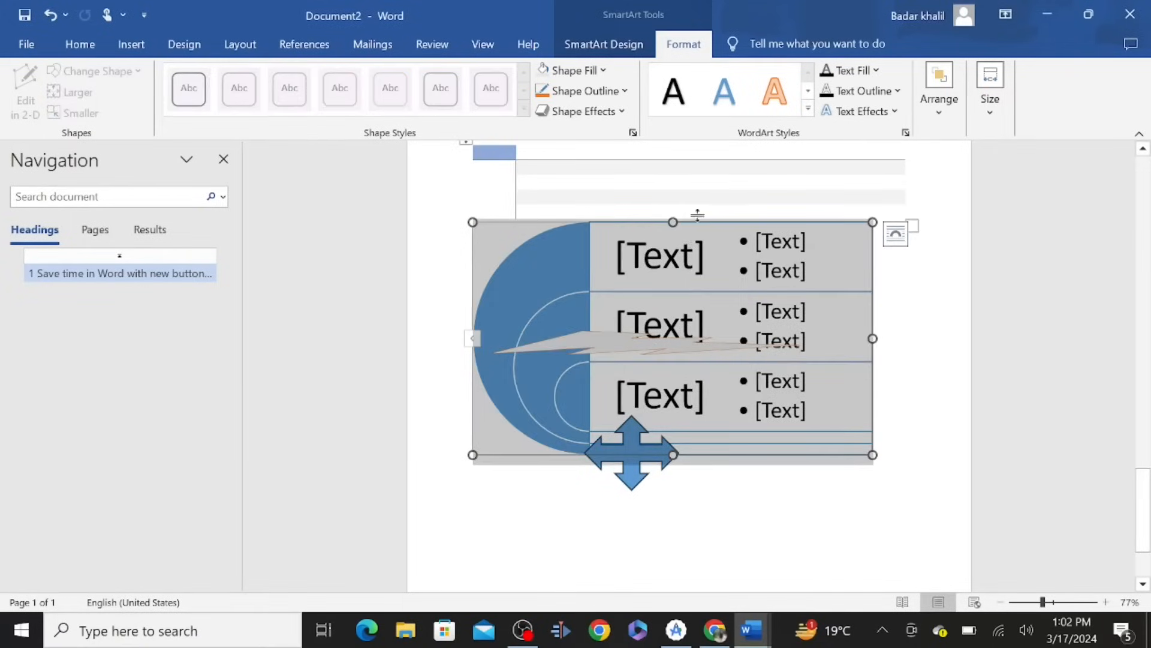
{"action": "left_click", "coordinate": [128, 50]}
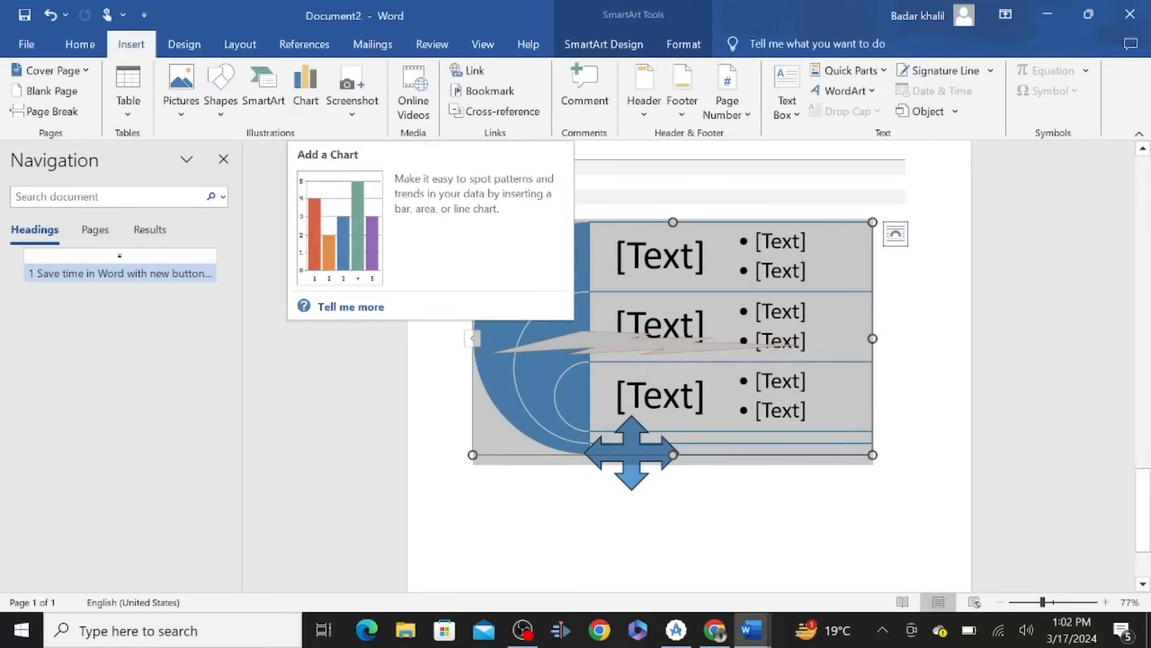
{"action": "left_click", "coordinate": [934, 424]}
{"action": "scroll", "coordinate": [934, 425], "scroll_direction": "down", "scroll_amount": 3}
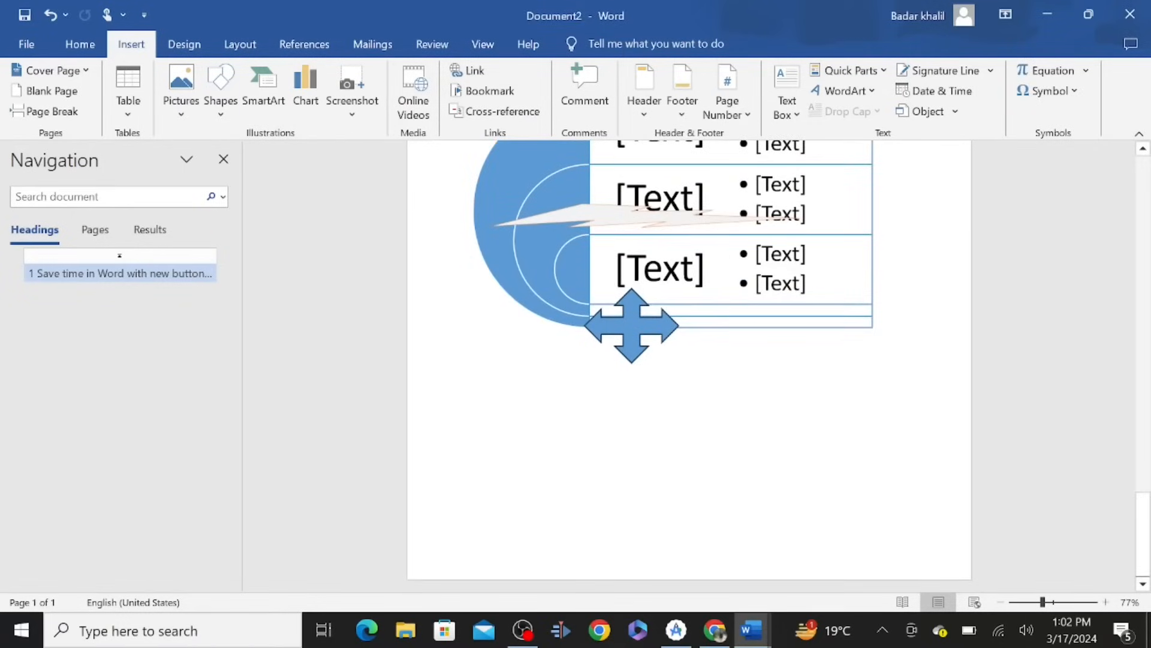
Insert a Clustered Column chart below the SmartArt graphic and cancel the Office activation wizard
{"action": "right_click", "coordinate": [935, 425]}
{"action": "left_click", "coordinate": [854, 395]}
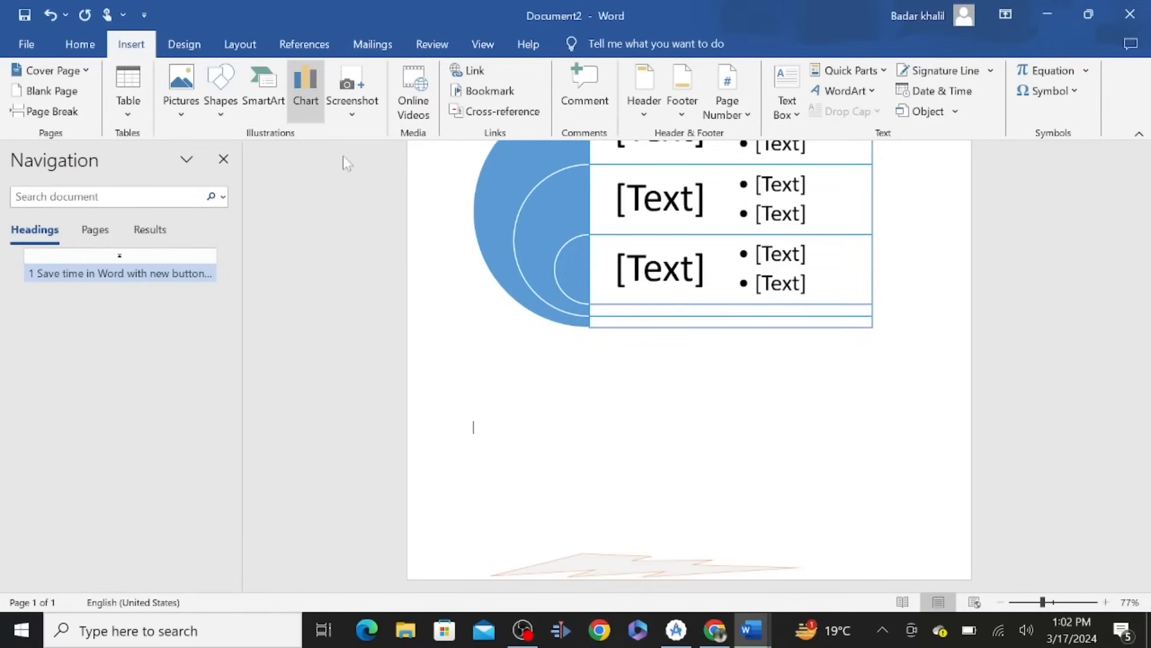
{"action": "mouse_move", "coordinate": [473, 281]}
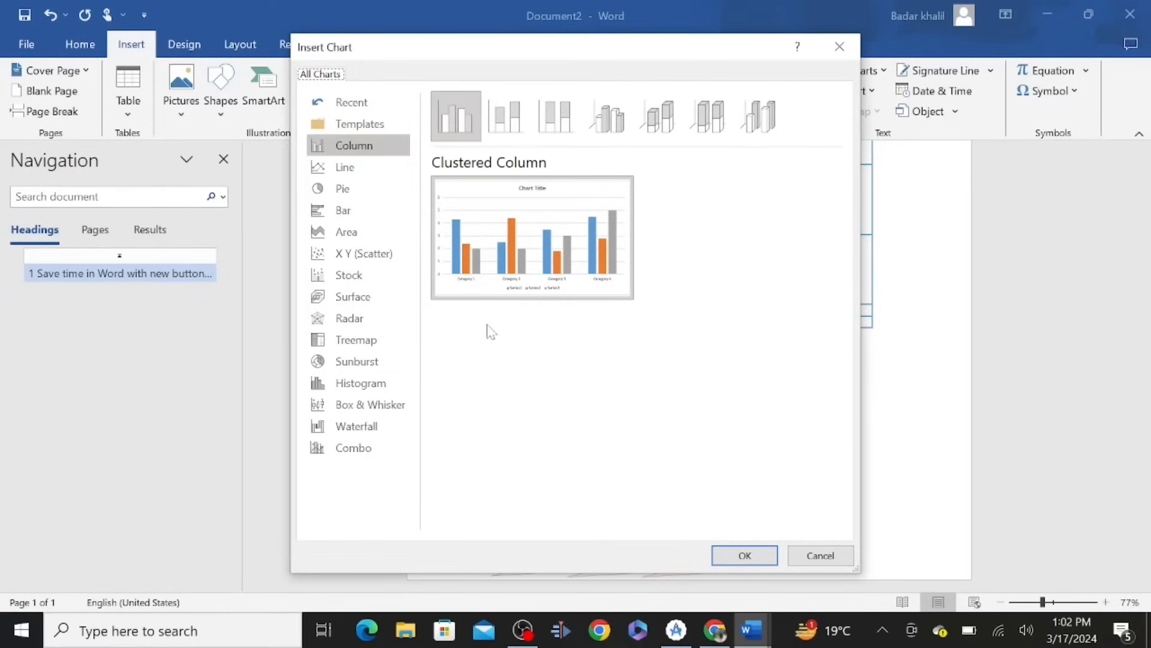
{"action": "mouse_move", "coordinate": [535, 268]}
{"action": "left_click", "coordinate": [728, 555]}
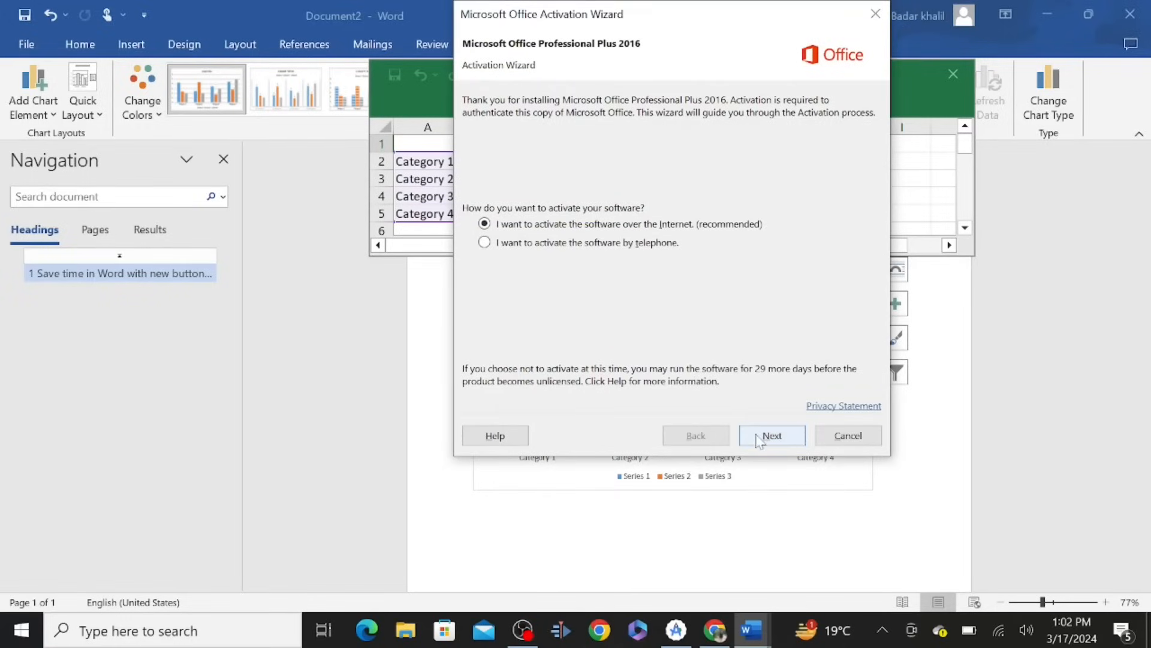
{"action": "left_click", "coordinate": [843, 436]}
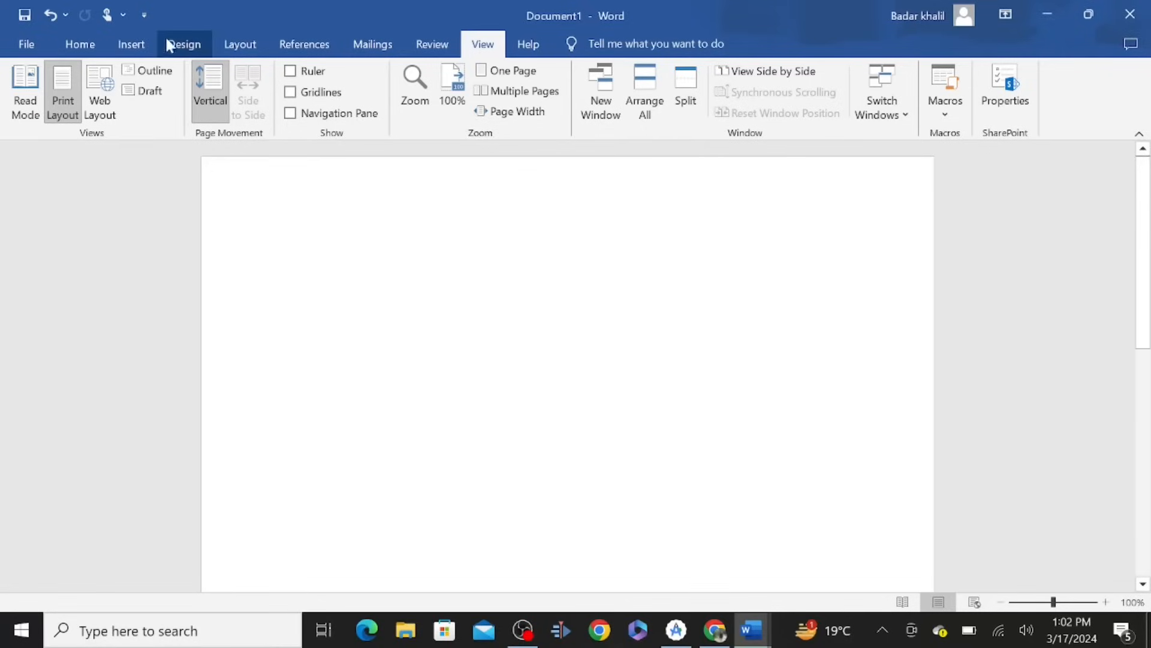
Look at the open windows available for a screenshot in the blank Document1, and close the list
{"action": "left_click", "coordinate": [148, 42]}
{"action": "left_click", "coordinate": [360, 114]}
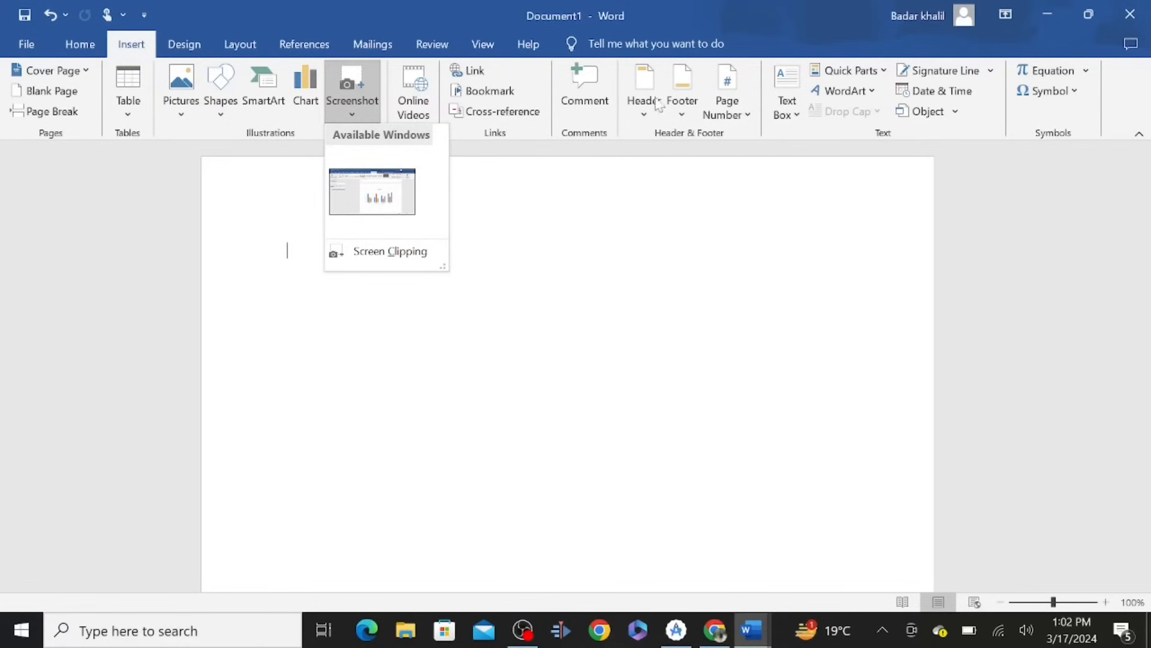
{"action": "left_click", "coordinate": [677, 200]}
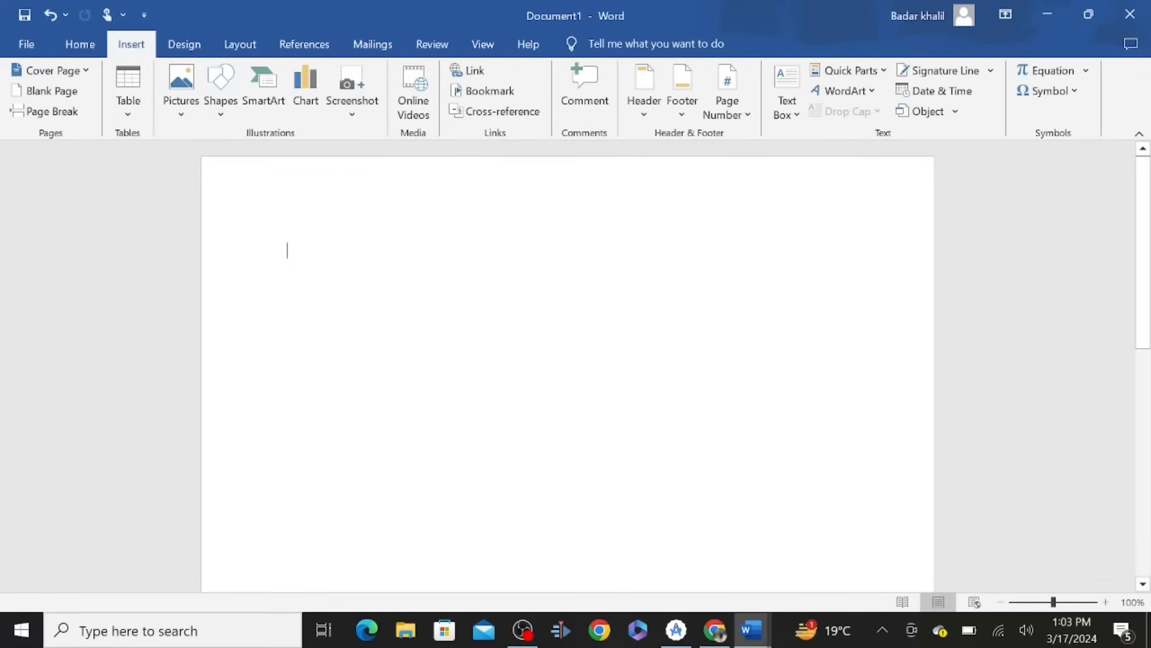
Add a header in the built-in Blank style containing the person's first name, and close the header
{"action": "left_click", "coordinate": [655, 108]}
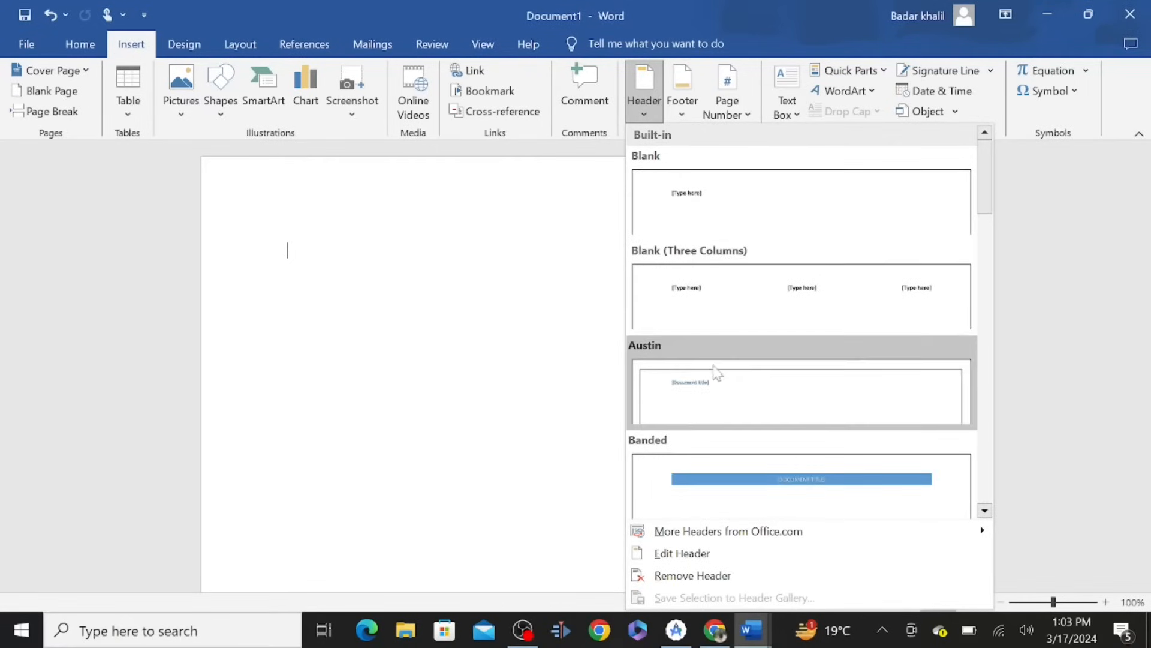
{"action": "left_click", "coordinate": [727, 228]}
{"action": "type", "text": "Badae"}
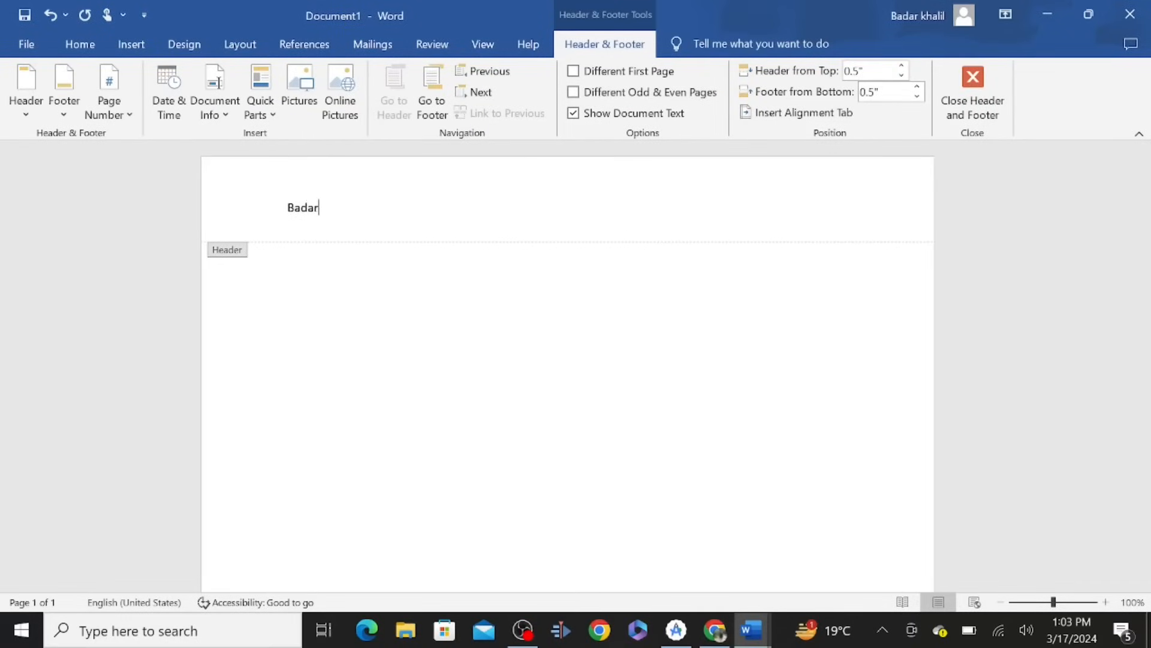
{"action": "key", "text": "Return"}
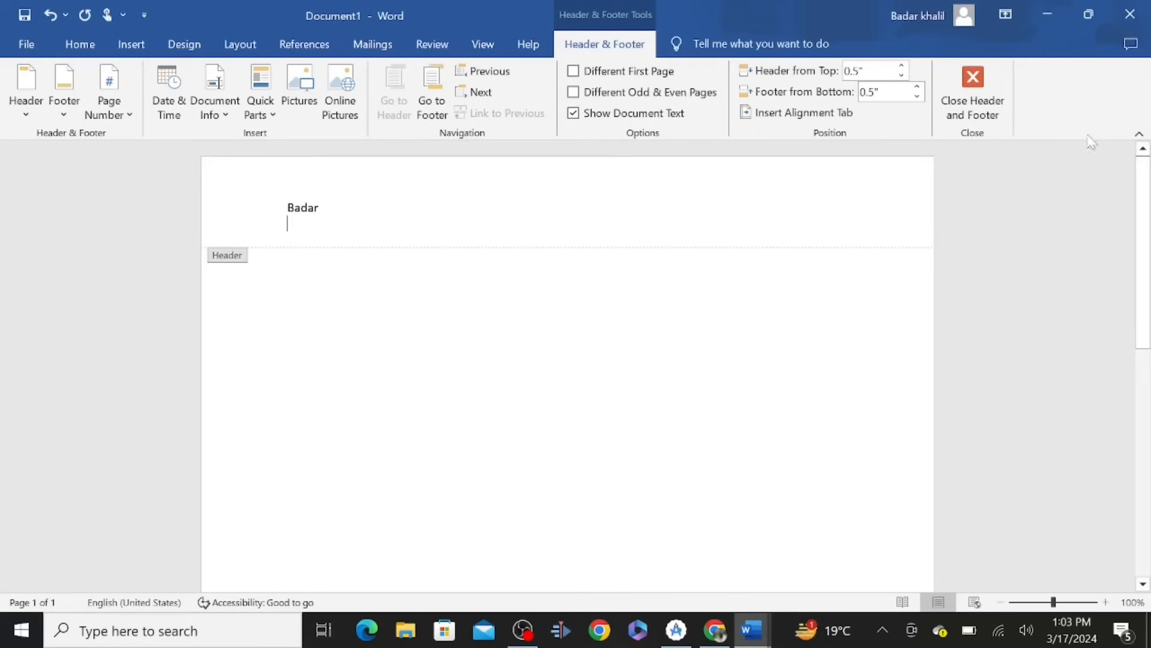
{"action": "left_click", "coordinate": [973, 90]}
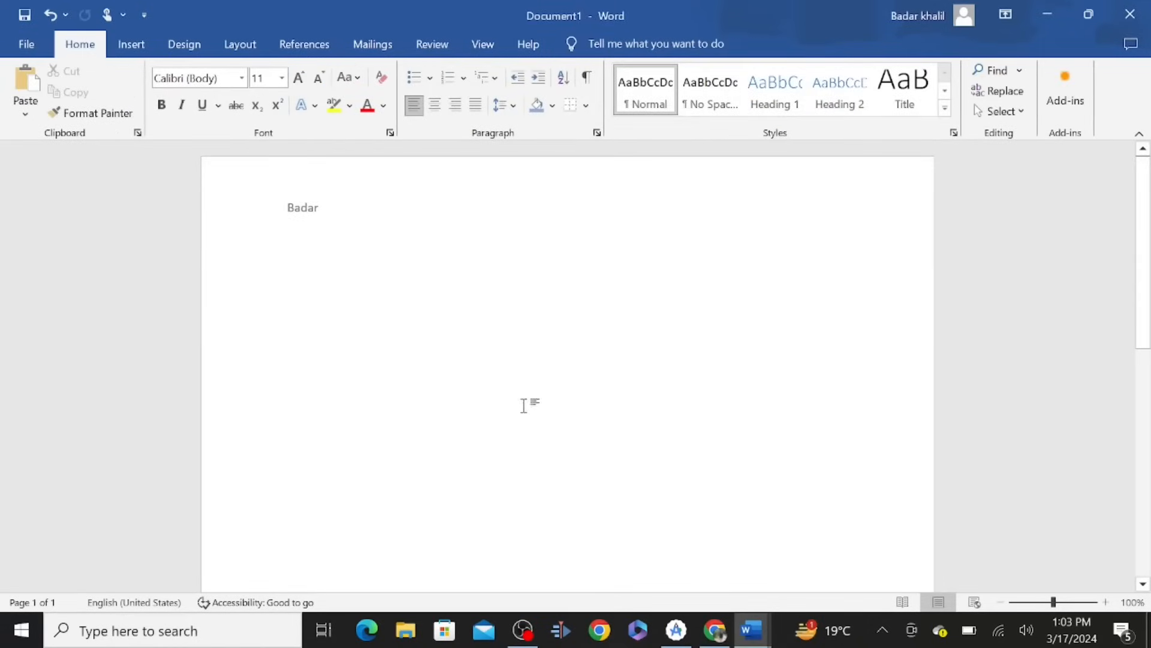
{"action": "scroll", "coordinate": [469, 348], "scroll_direction": "down", "scroll_amount": 2}
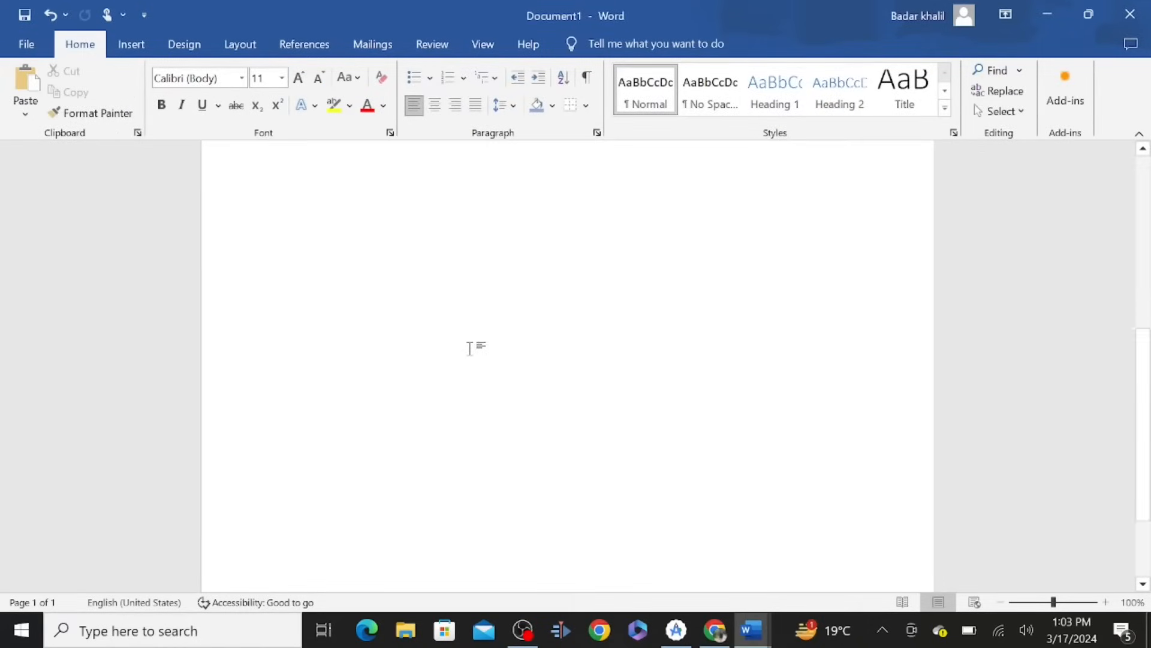
{"action": "scroll", "coordinate": [469, 348], "scroll_direction": "up", "scroll_amount": 2}
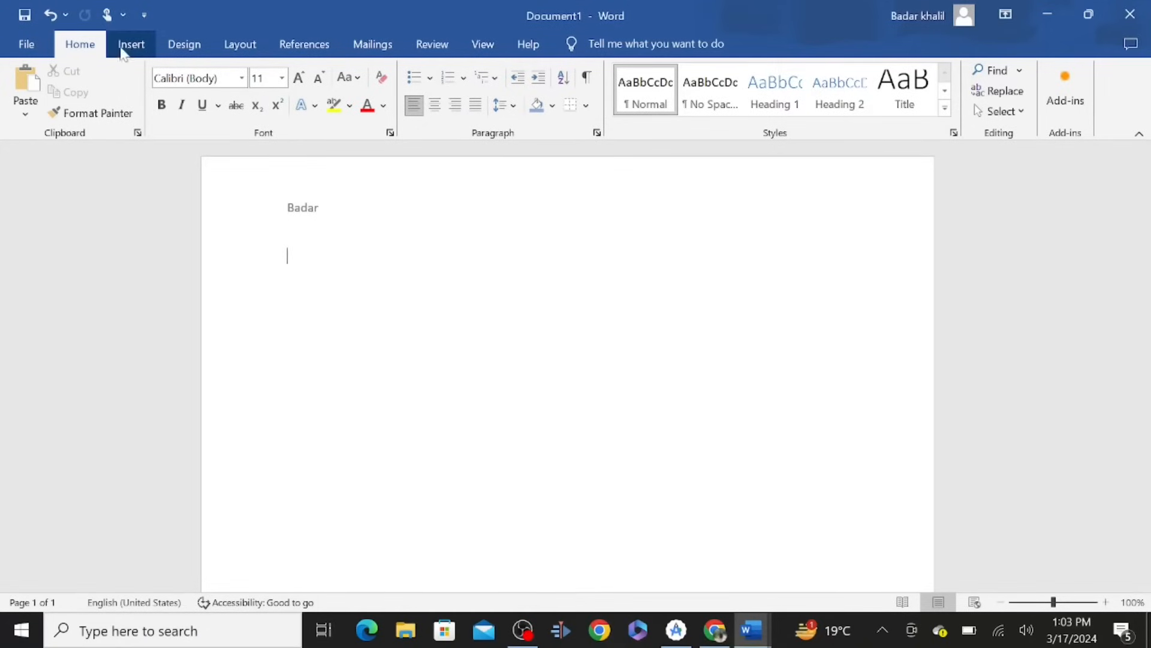
Insert the built-in Banded footer and dismiss the accessibility tip
{"action": "left_click", "coordinate": [133, 45]}
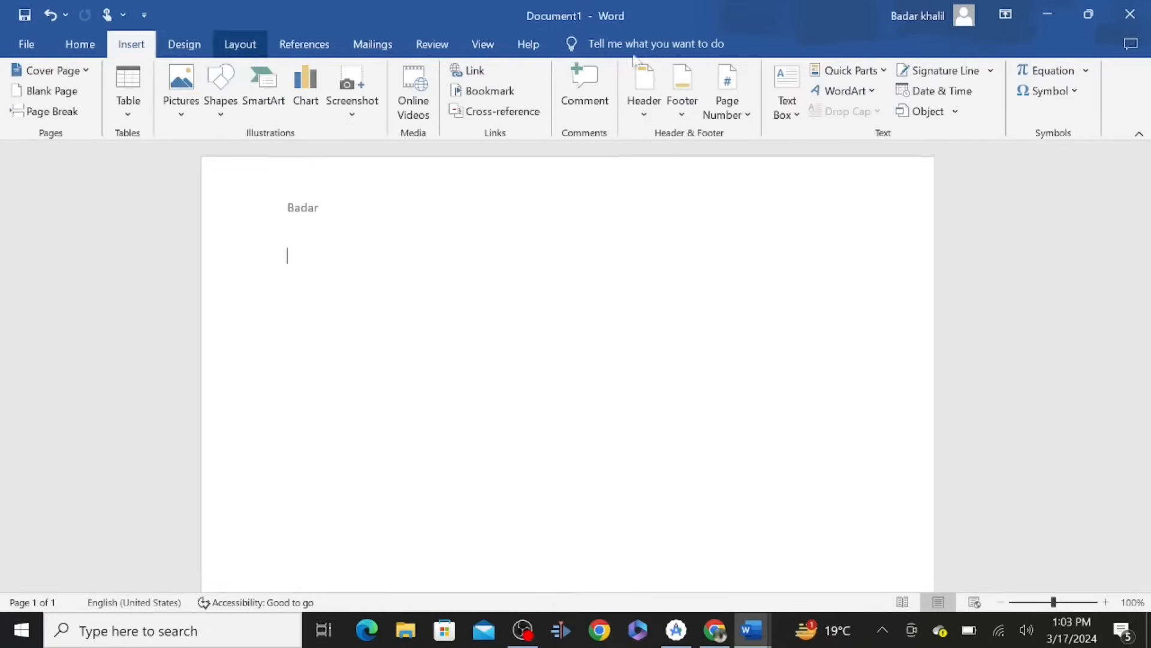
{"action": "left_click", "coordinate": [683, 90]}
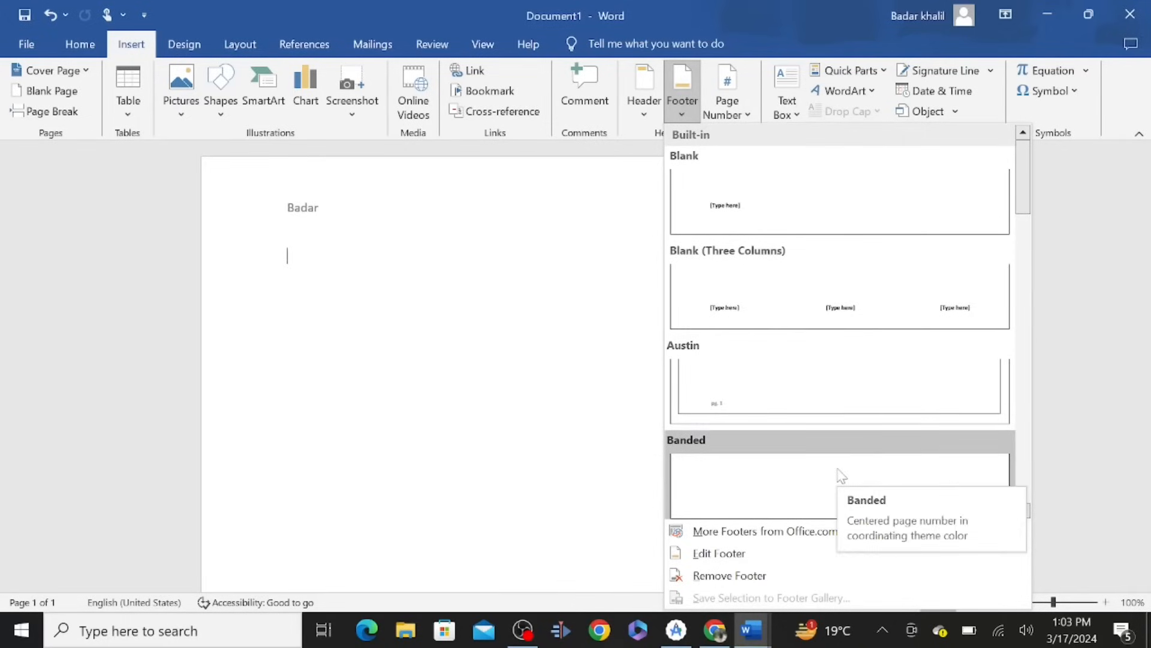
{"action": "left_click", "coordinate": [841, 476]}
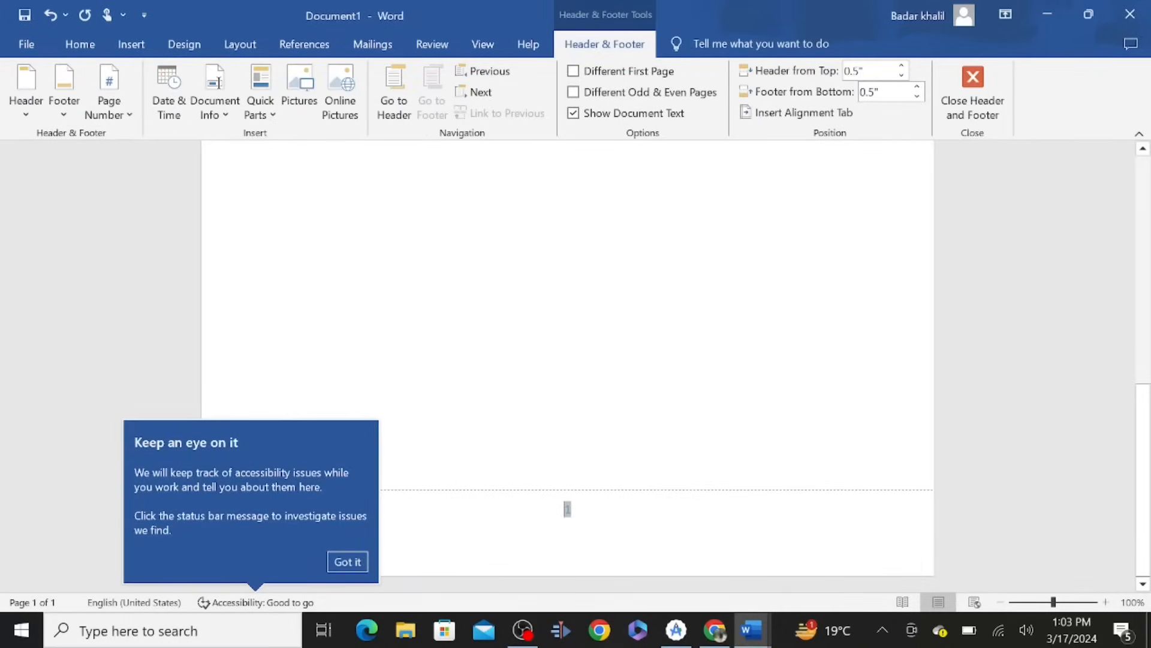
{"action": "left_click", "coordinate": [287, 525]}
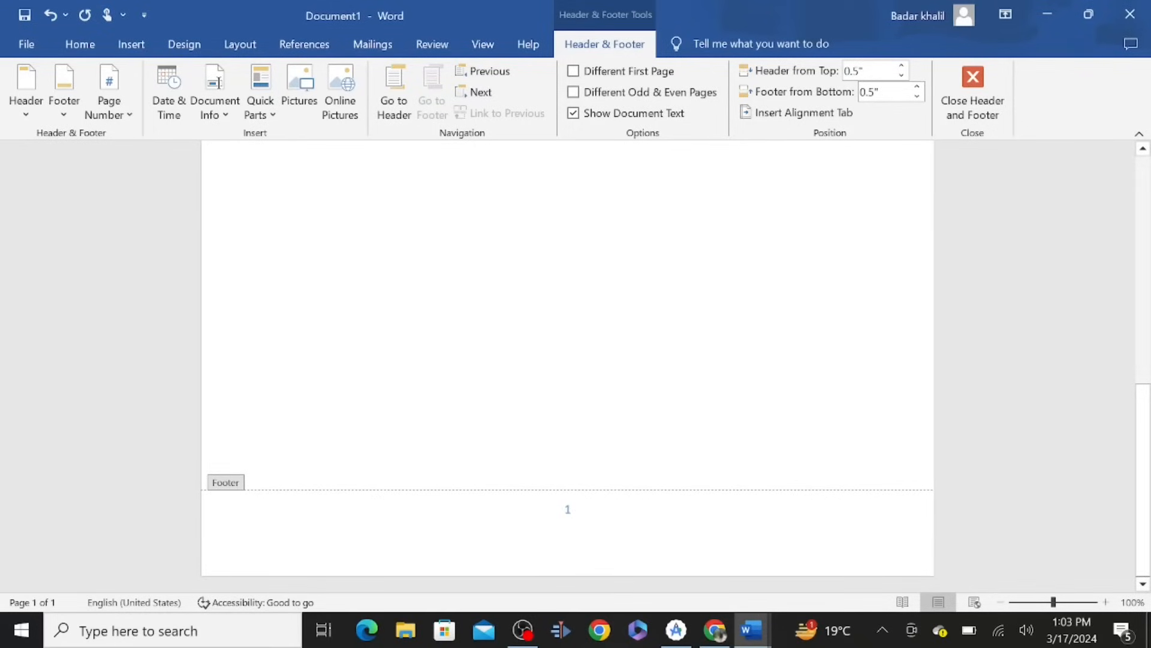
Replace the page number in the footer with the text NASAKSA, close the footer and check the page
{"action": "double_click", "coordinate": [575, 509]}
{"action": "key", "text": "Delete"}
{"action": "type", "text": "NASAKSA"}
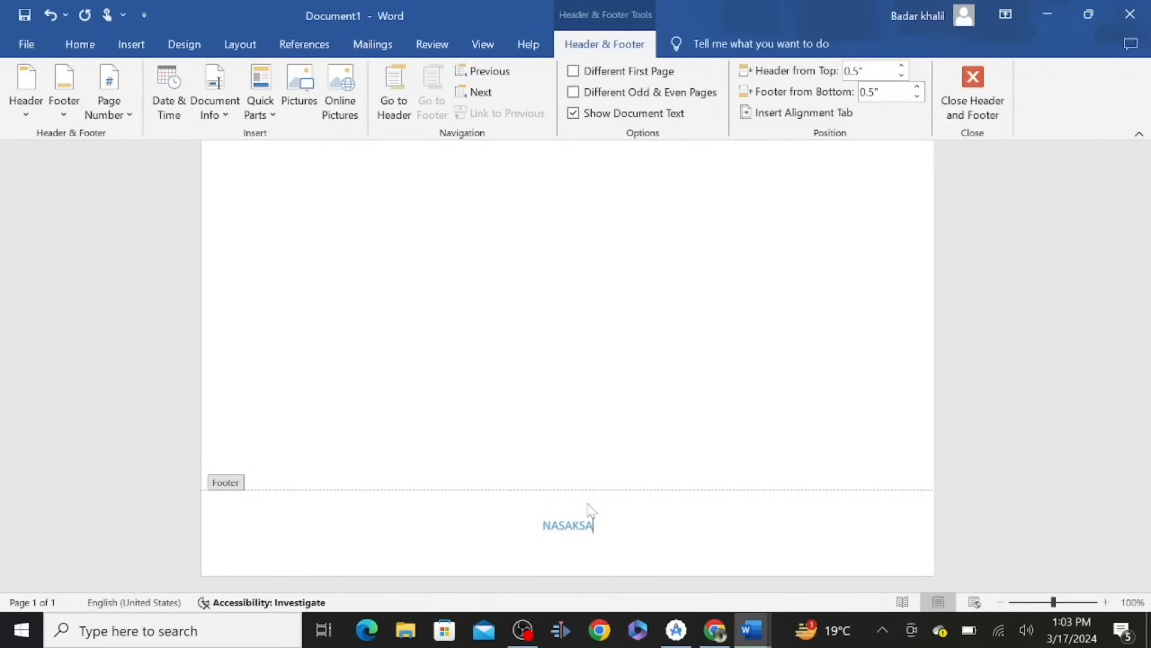
{"action": "left_click", "coordinate": [957, 99]}
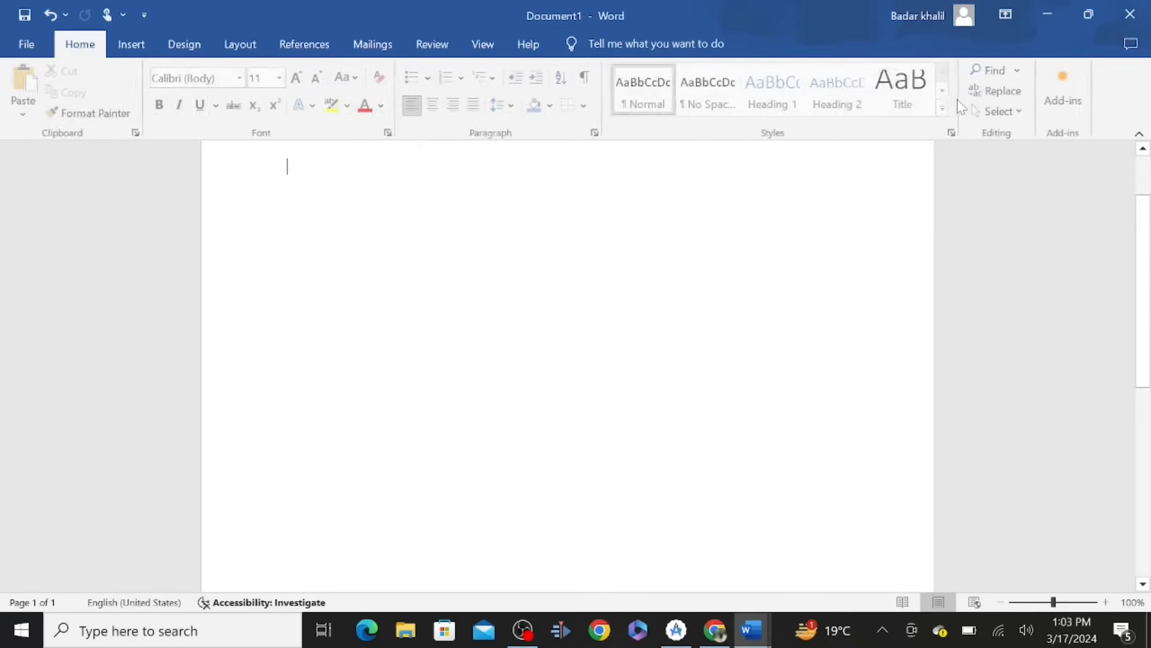
{"action": "scroll", "coordinate": [558, 513], "scroll_direction": "down", "scroll_amount": 3}
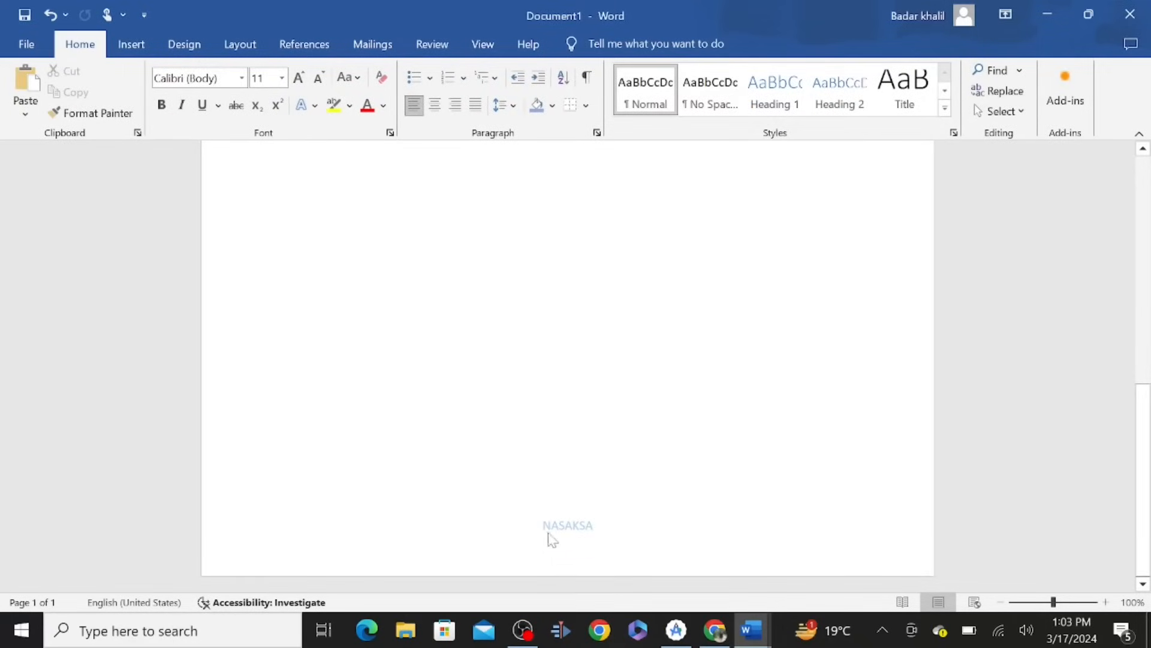
{"action": "scroll", "coordinate": [681, 324], "scroll_direction": "up", "scroll_amount": 3}
{"action": "scroll", "coordinate": [681, 324], "scroll_direction": "up", "scroll_amount": 1}
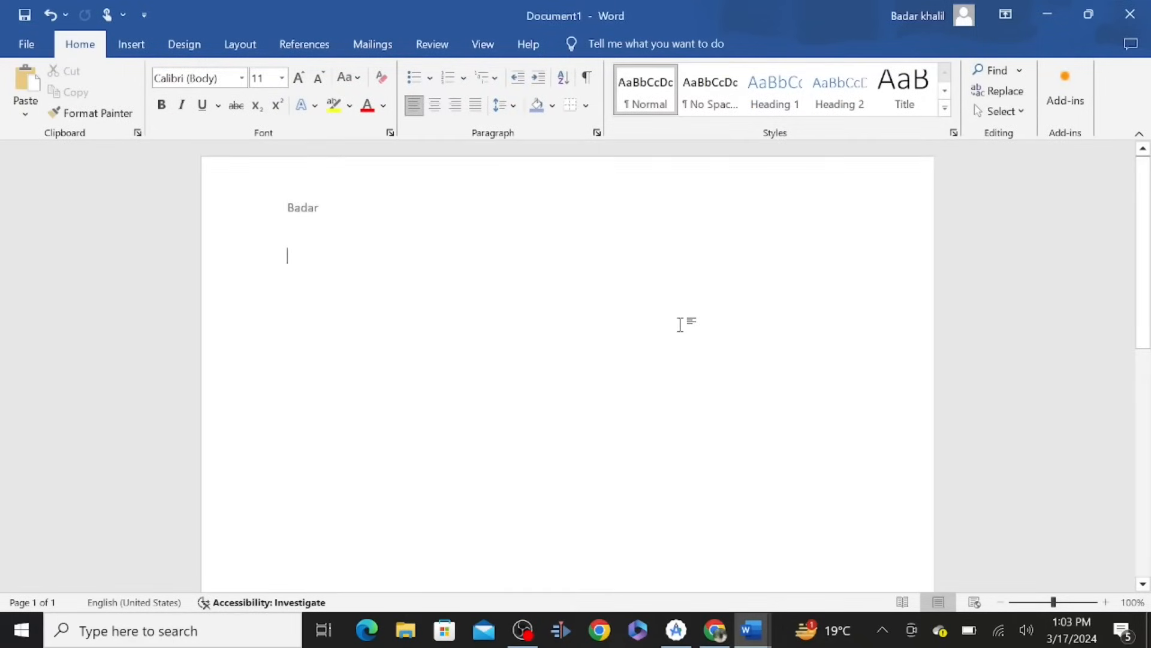
Look through the page number placement options, including Bottom of Page and Current Position, and the built-in text box gallery
{"action": "left_click", "coordinate": [184, 48]}
{"action": "left_click", "coordinate": [132, 47]}
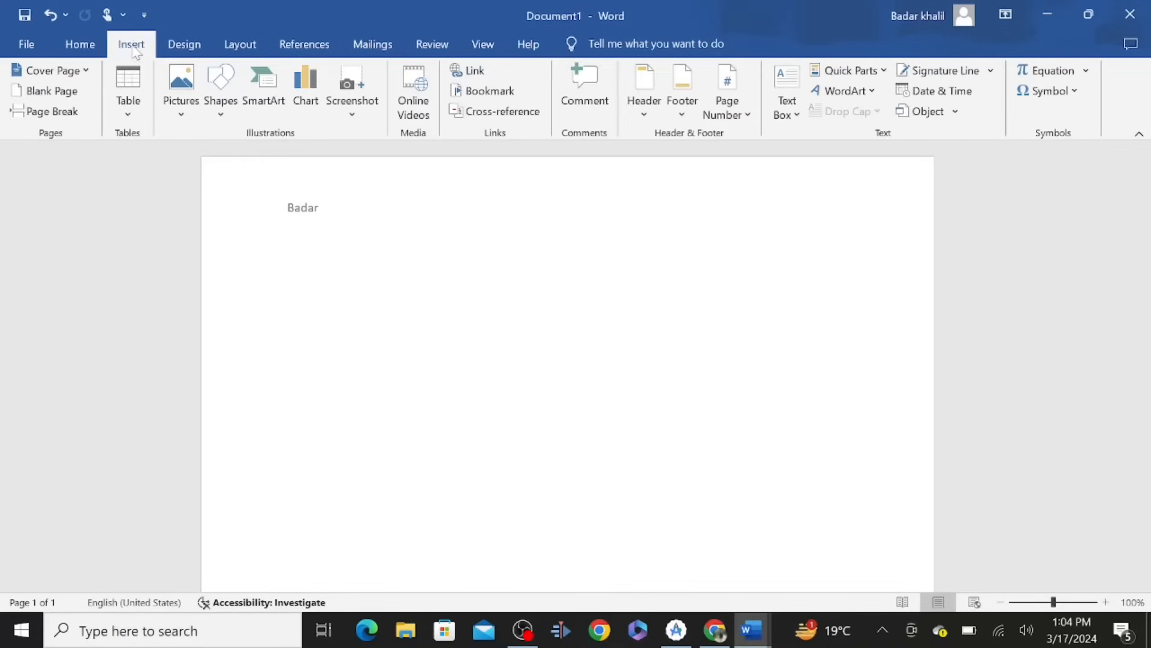
{"action": "left_click", "coordinate": [744, 117]}
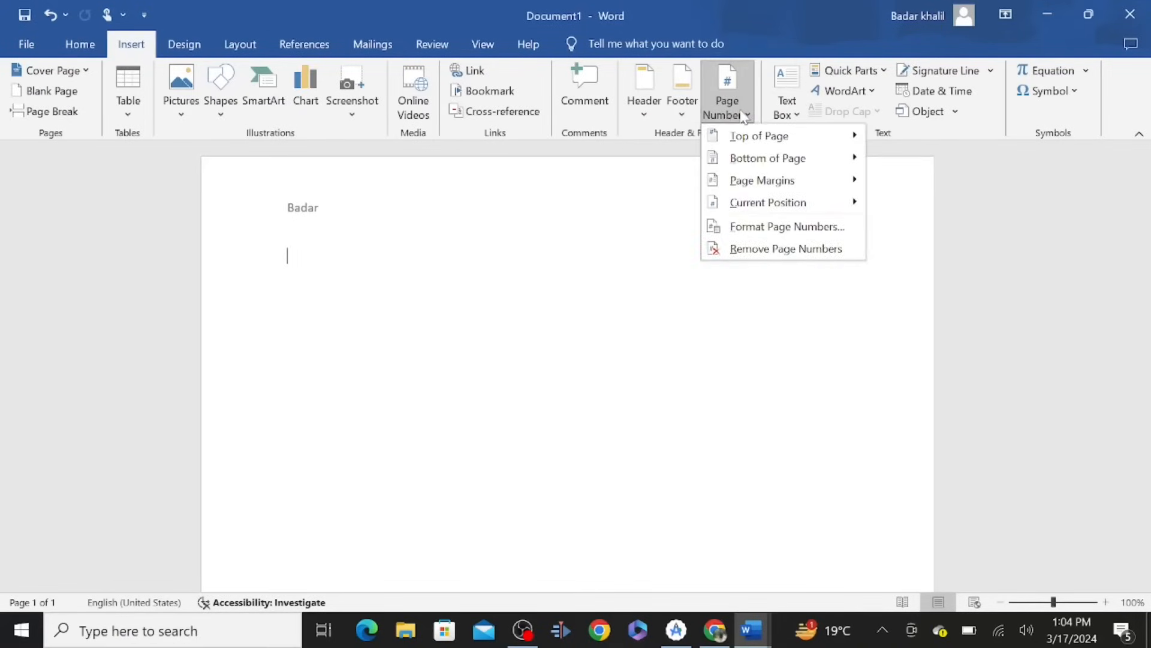
{"action": "mouse_move", "coordinate": [780, 138]}
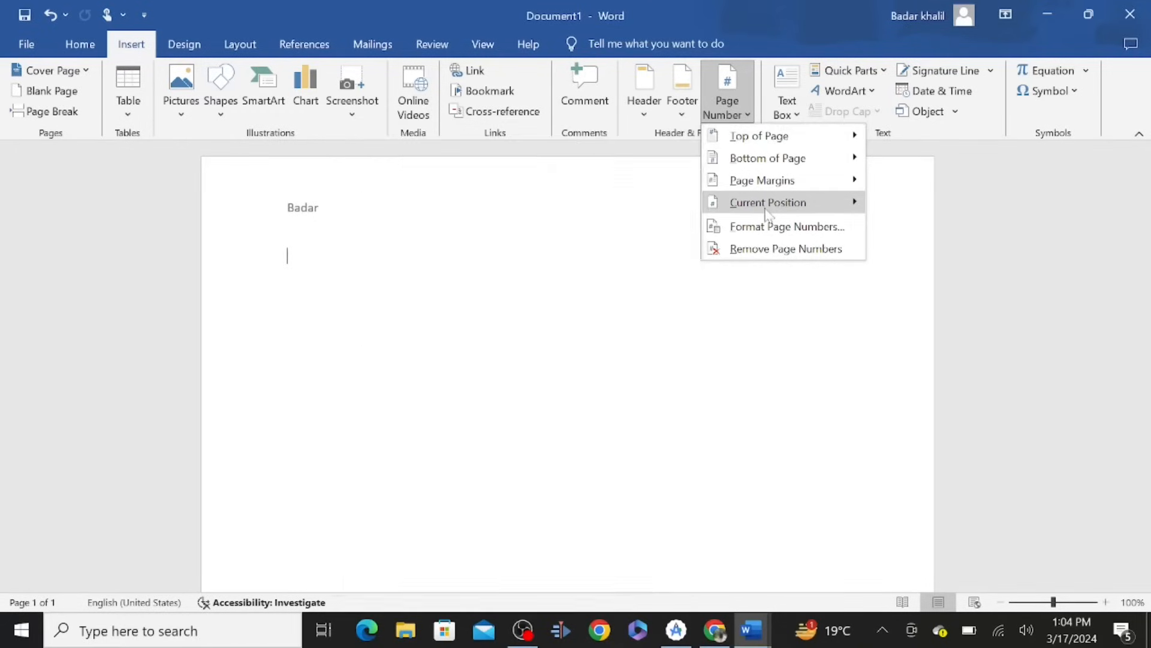
{"action": "mouse_move", "coordinate": [795, 163]}
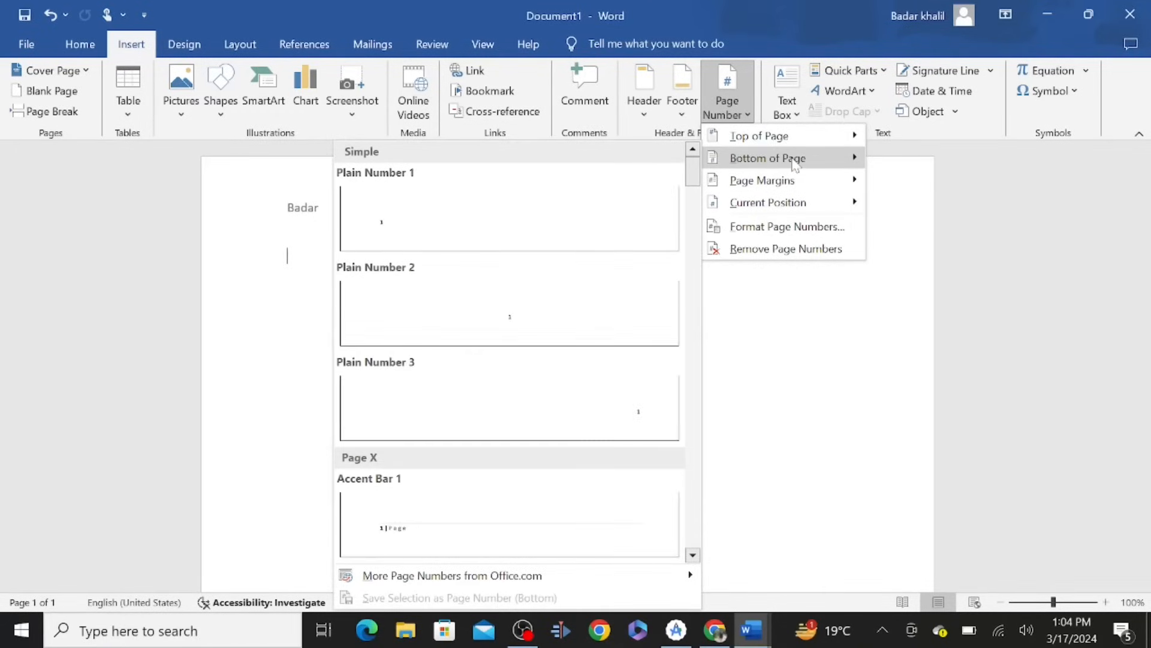
{"action": "mouse_move", "coordinate": [774, 210]}
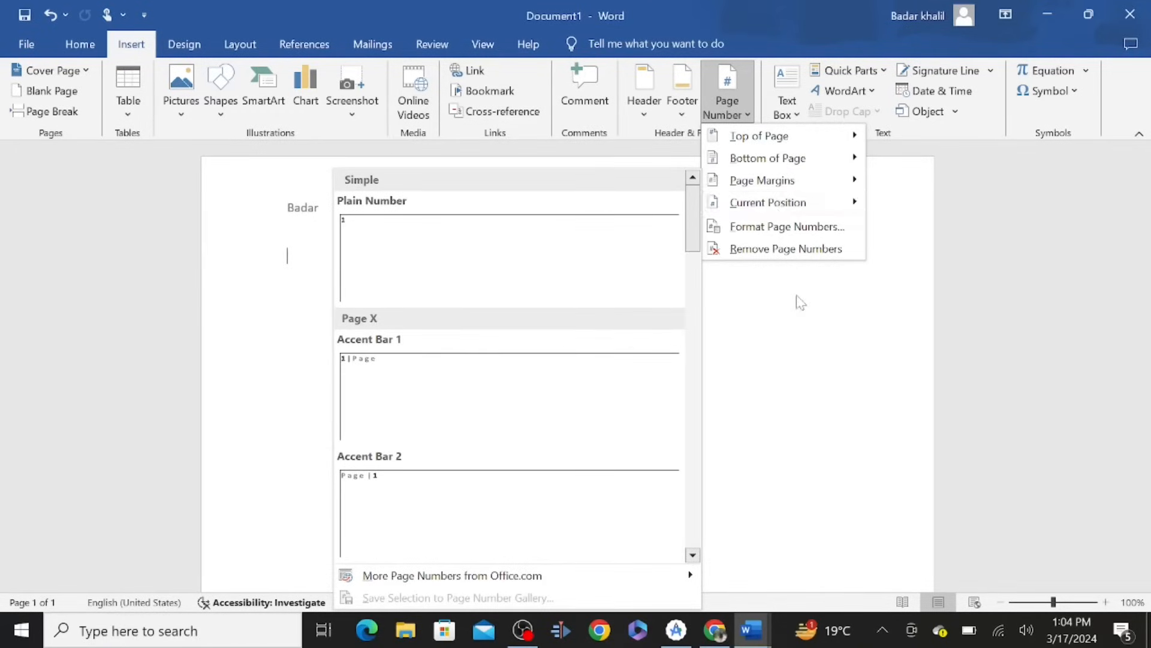
{"action": "left_click", "coordinate": [826, 302]}
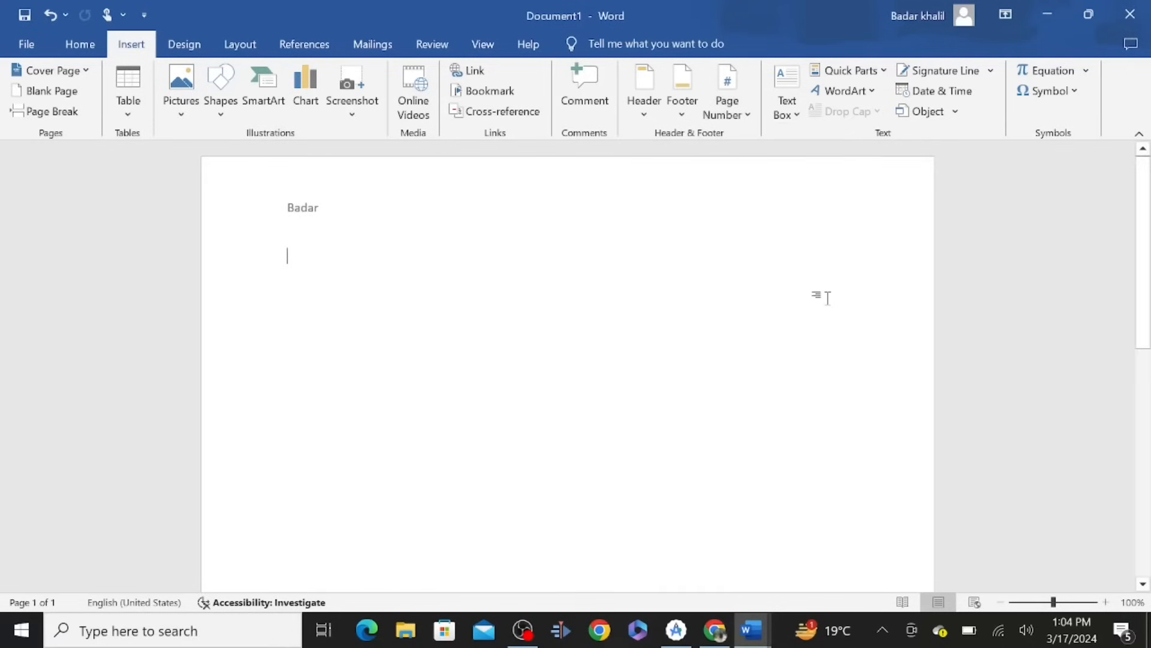
{"action": "left_click", "coordinate": [786, 109]}
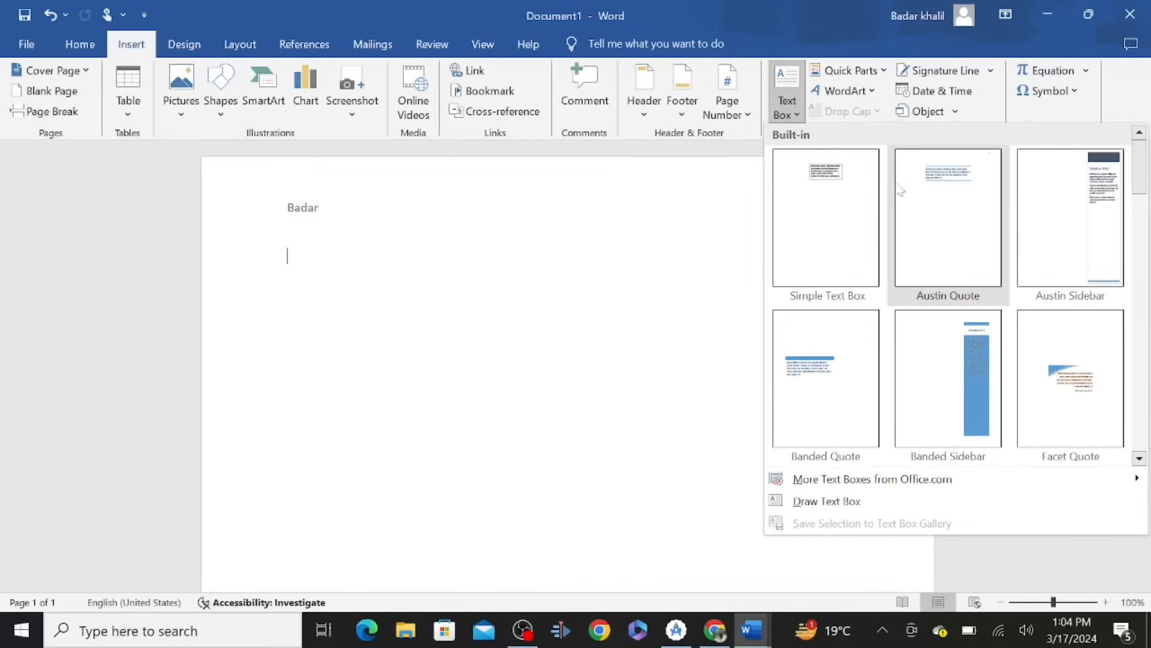
Insert a new equation containing the common superscript expression e^(−iωt), and leave the equation
{"action": "left_click", "coordinate": [1074, 73]}
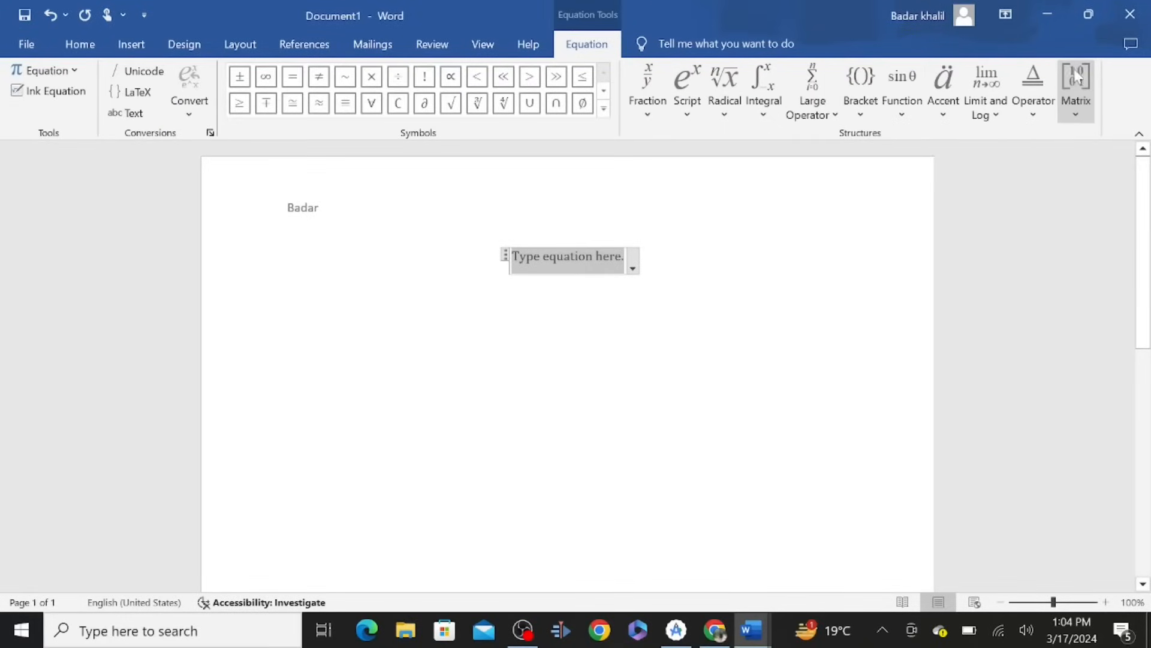
{"action": "left_click", "coordinate": [691, 90]}
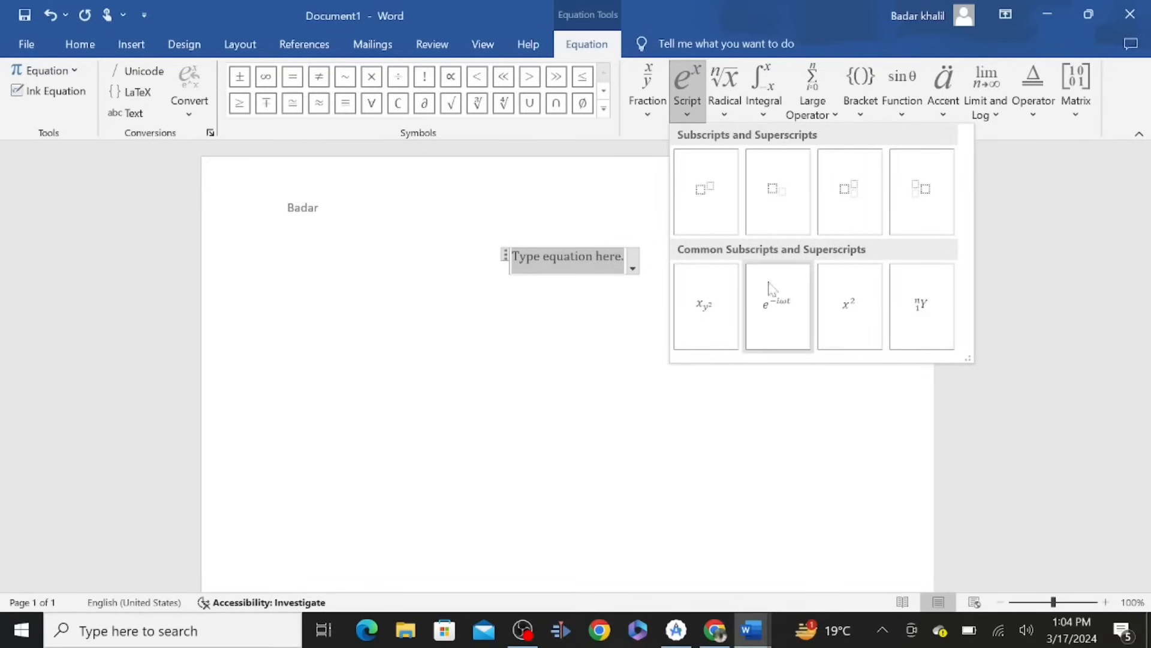
{"action": "left_click", "coordinate": [773, 300]}
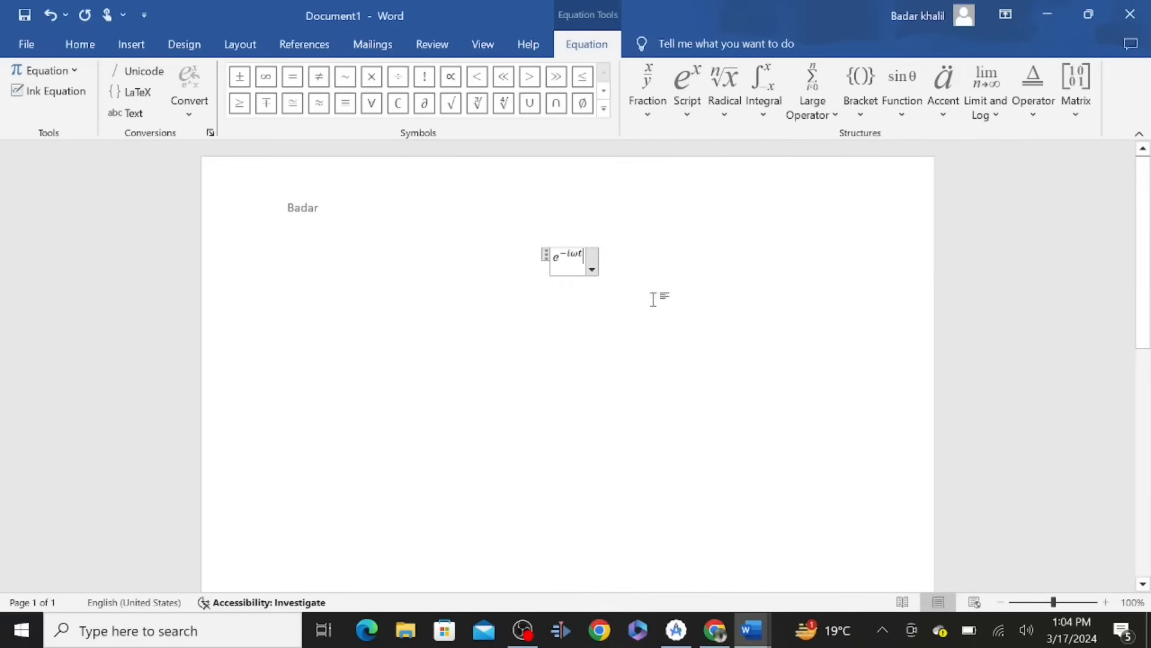
{"action": "left_click", "coordinate": [667, 315]}
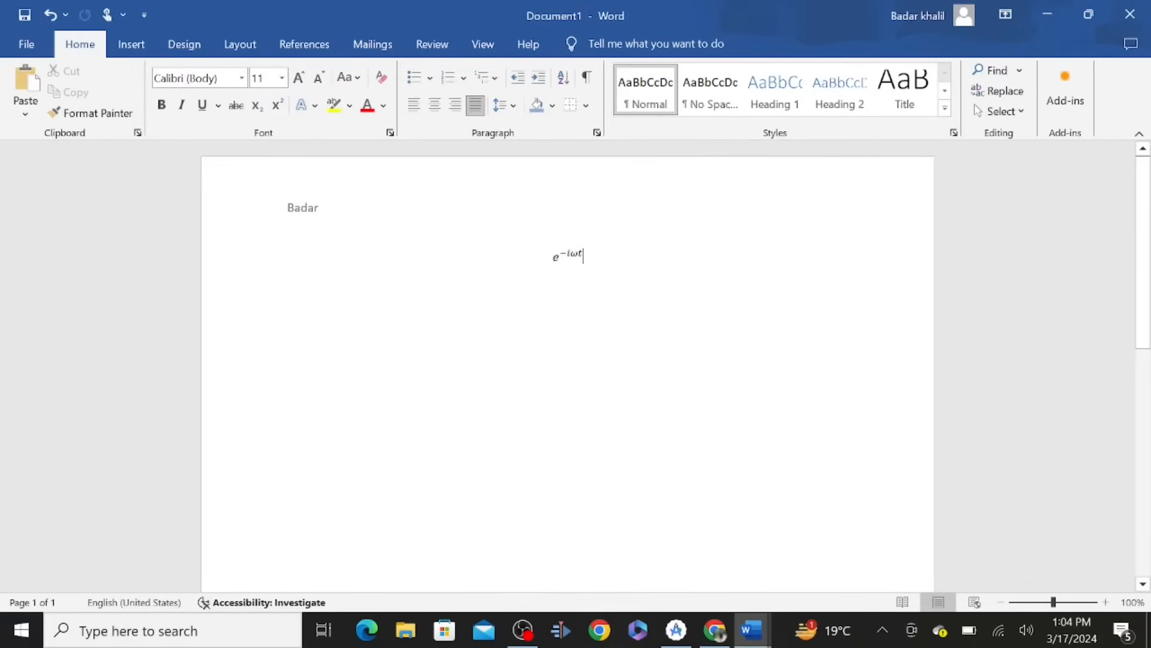
Select the equation and look at the list of common symbols
{"action": "key", "text": "ctrl+a"}
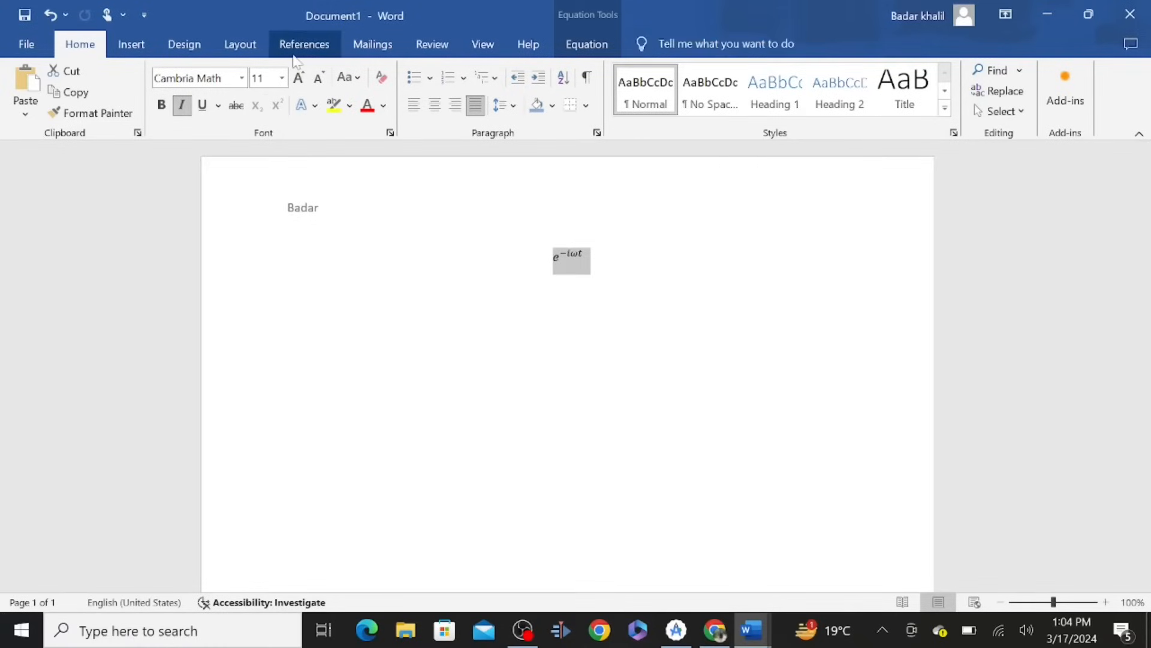
{"action": "left_click", "coordinate": [138, 50]}
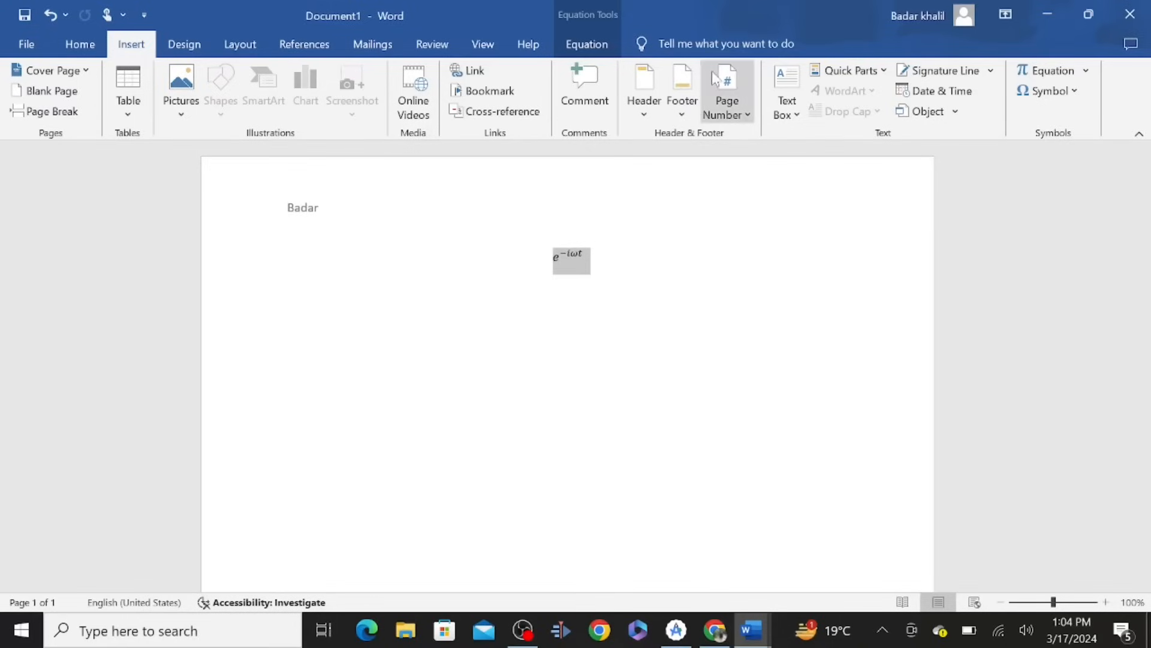
{"action": "left_click", "coordinate": [1071, 100]}
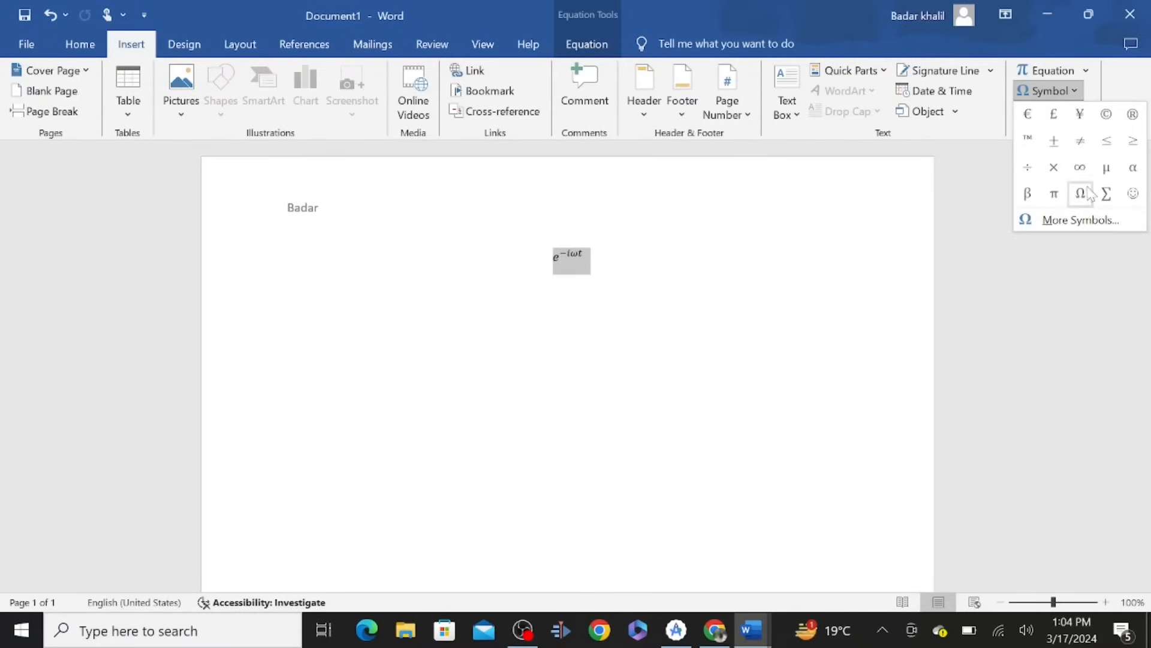
{"action": "left_click", "coordinate": [873, 184]}
Apply the built-in style set with the blue shaded Heading 1 bar to the document
{"action": "left_click", "coordinate": [186, 47]}
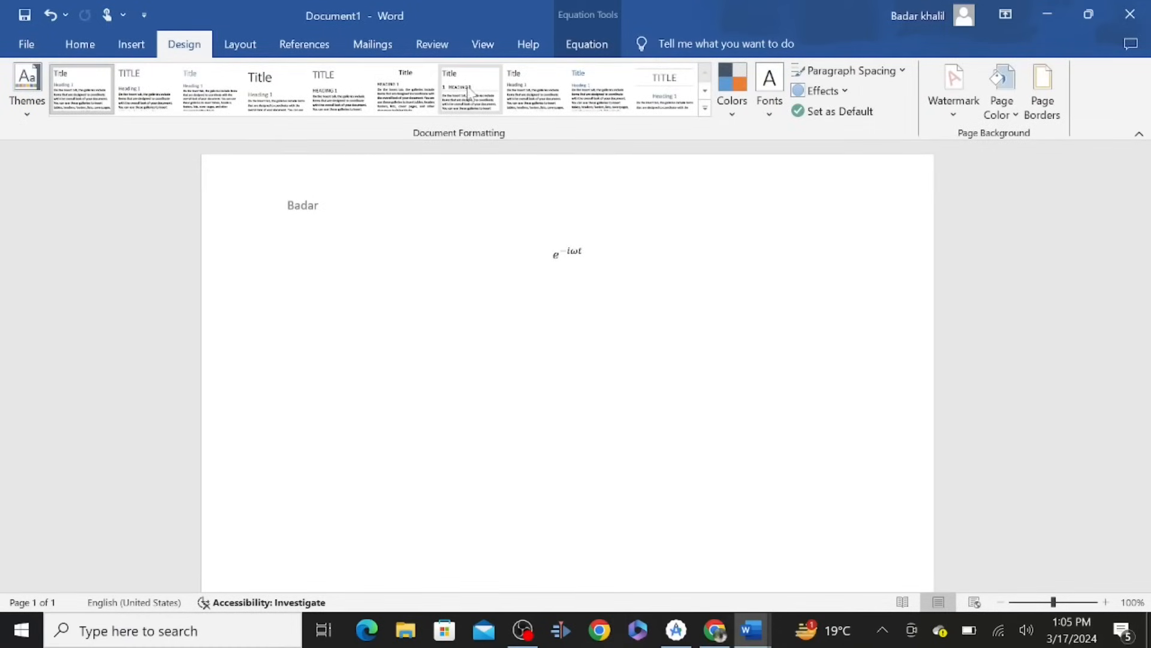
{"action": "left_click", "coordinate": [705, 109]}
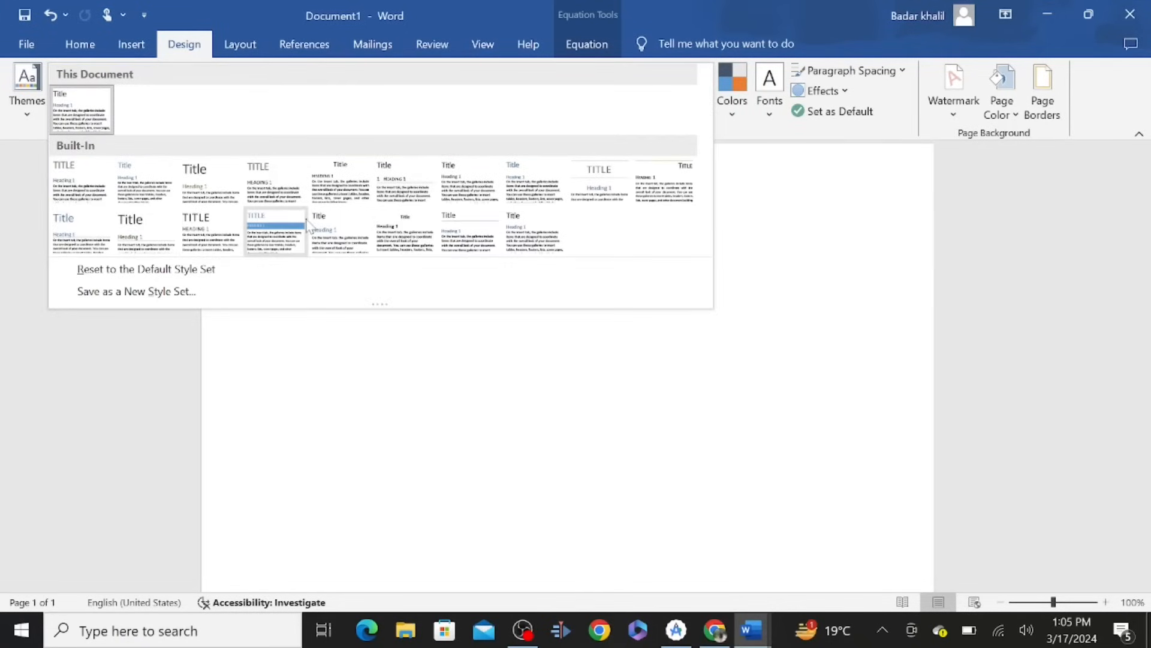
{"action": "left_click", "coordinate": [288, 241]}
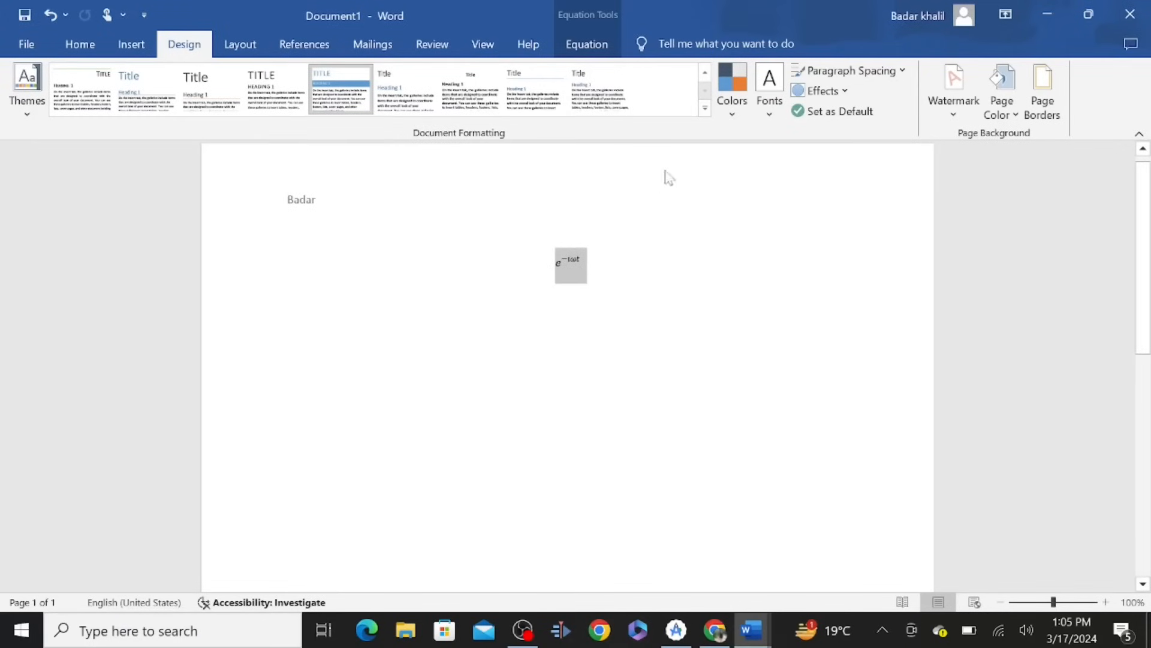
Look through the theme font sets and theme colour palettes available for the document
{"action": "left_click", "coordinate": [769, 113]}
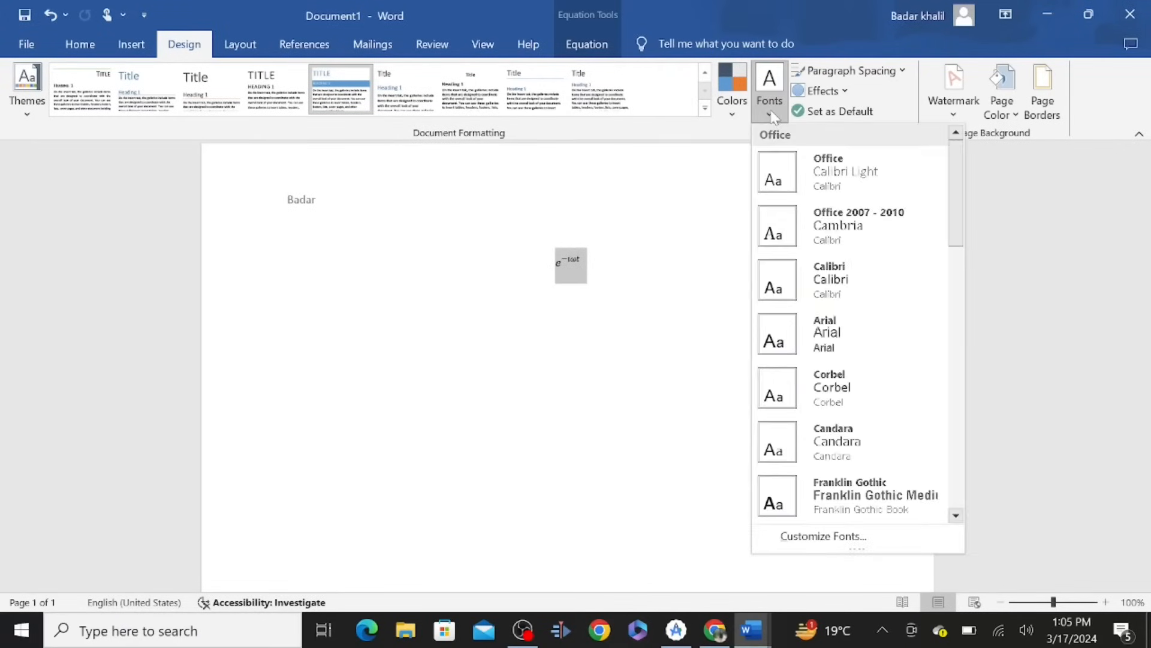
{"action": "left_click", "coordinate": [737, 117]}
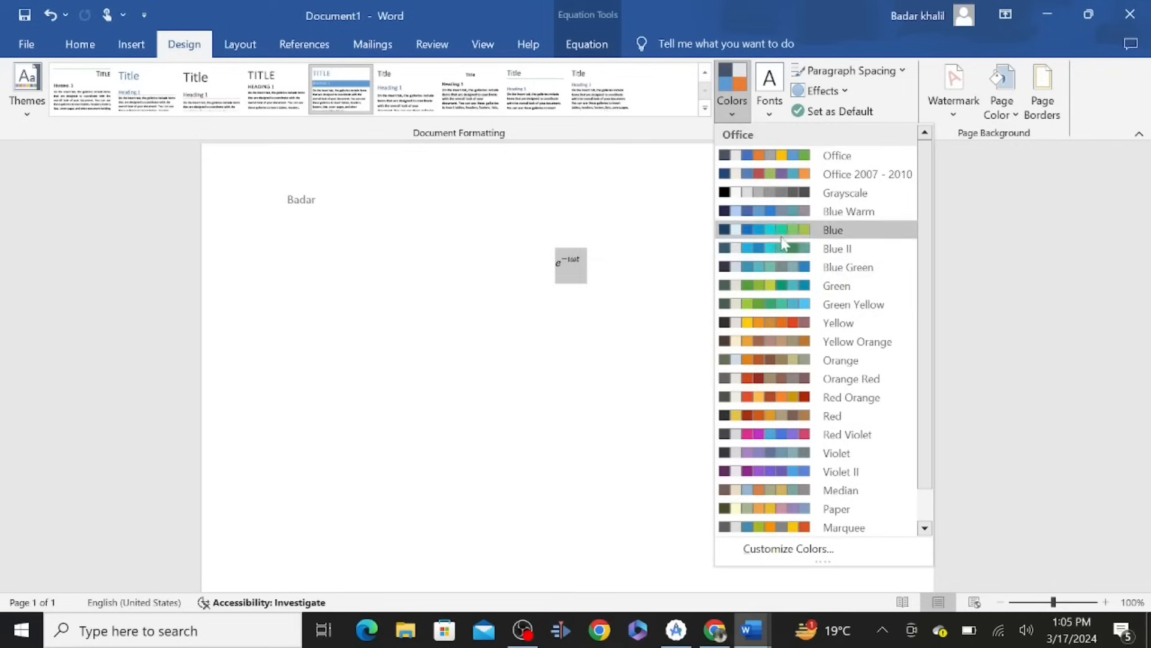
{"action": "left_click", "coordinate": [596, 192]}
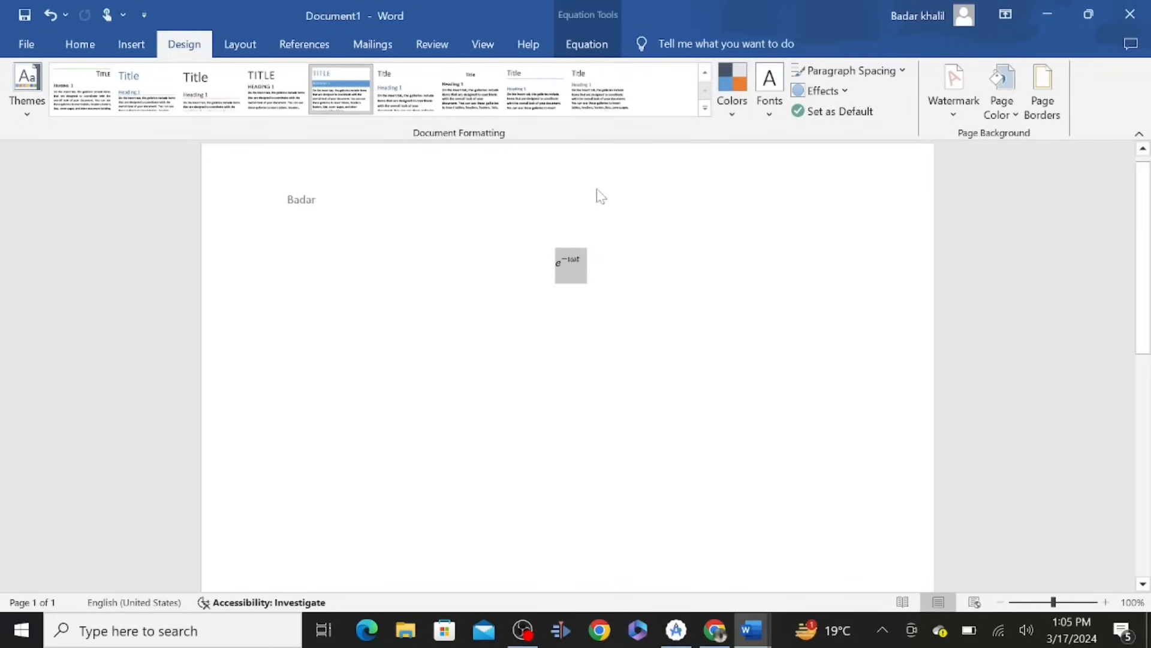
Add the CONFIDENTIAL 2 watermark to the page and check it
{"action": "left_click", "coordinate": [954, 102]}
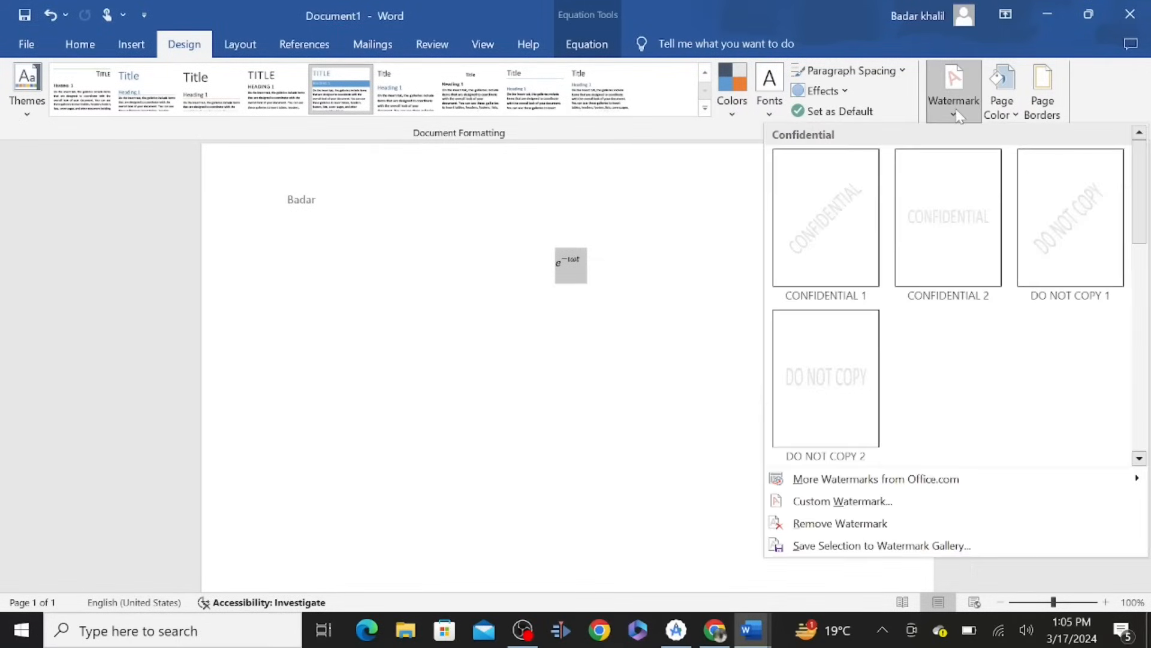
{"action": "left_click", "coordinate": [954, 245]}
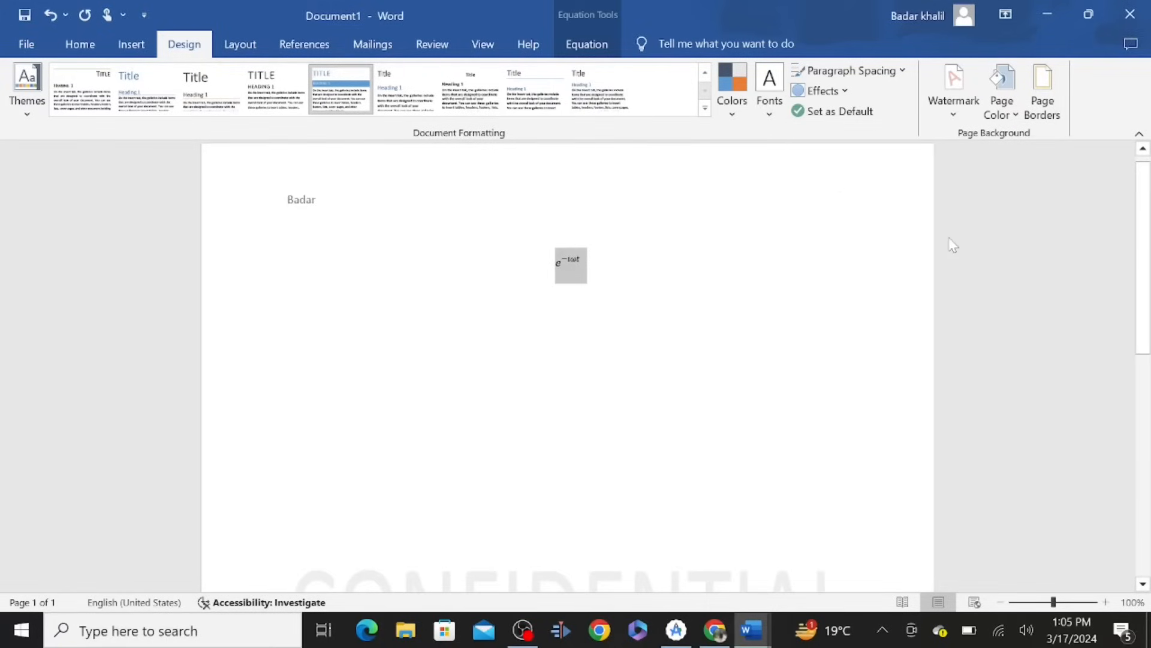
{"action": "scroll", "coordinate": [637, 466], "scroll_direction": "down", "scroll_amount": 5}
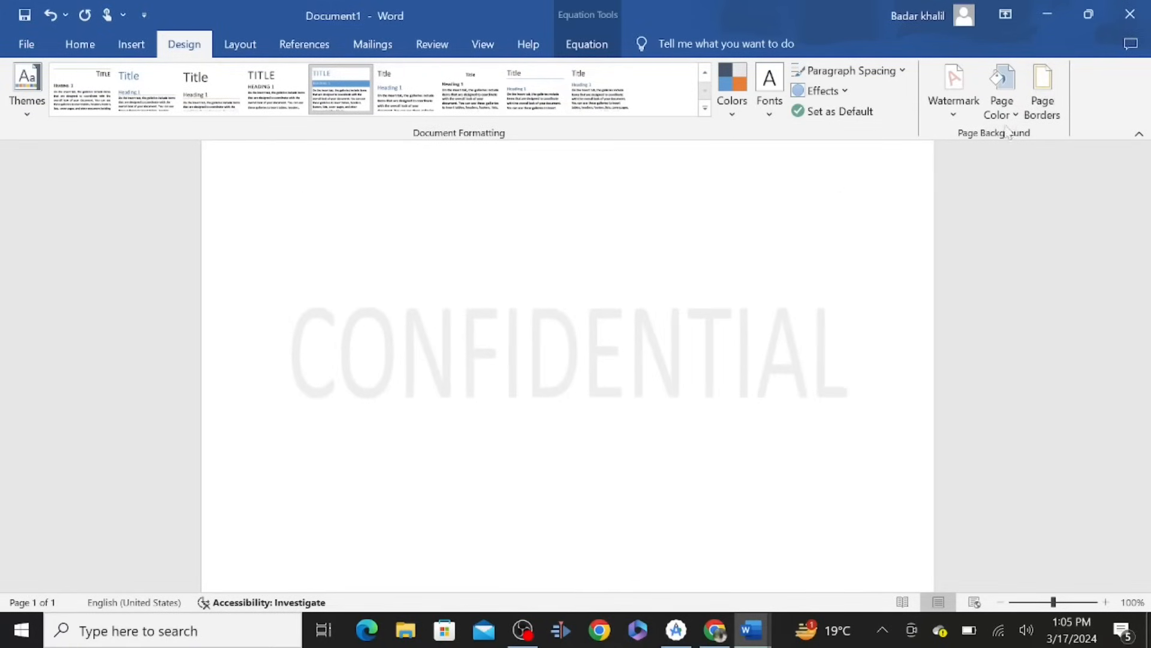
Replace the watermark with a custom horizontal text watermark showing the author's first name, and check it on the page
{"action": "left_click", "coordinate": [961, 122]}
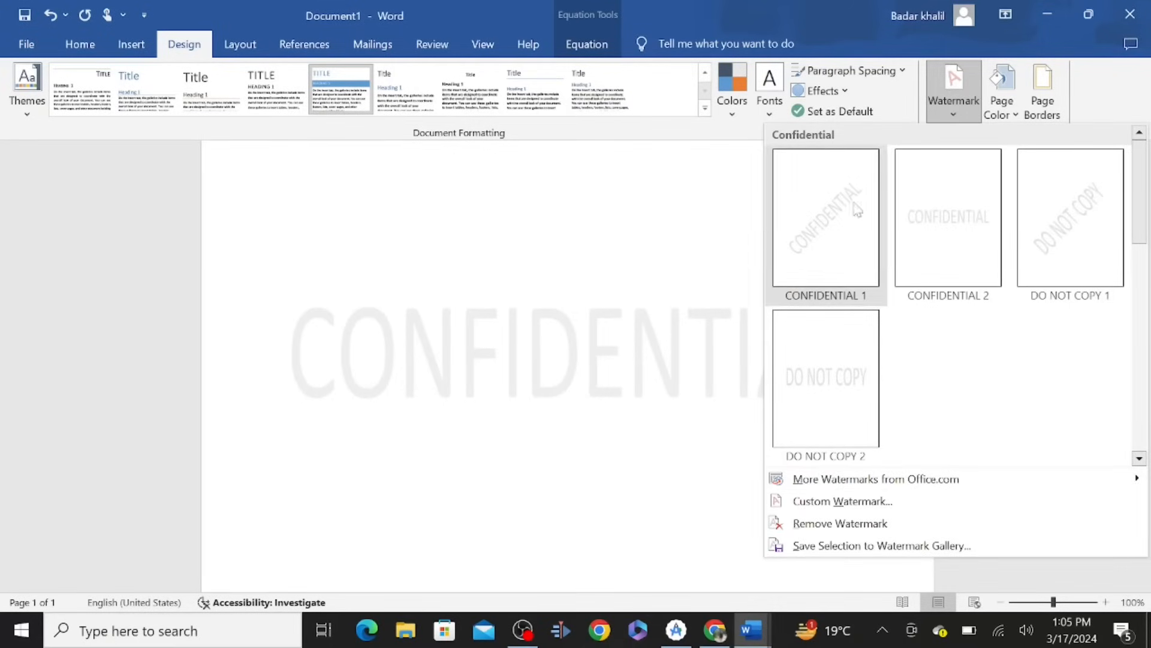
{"action": "left_click", "coordinate": [826, 503]}
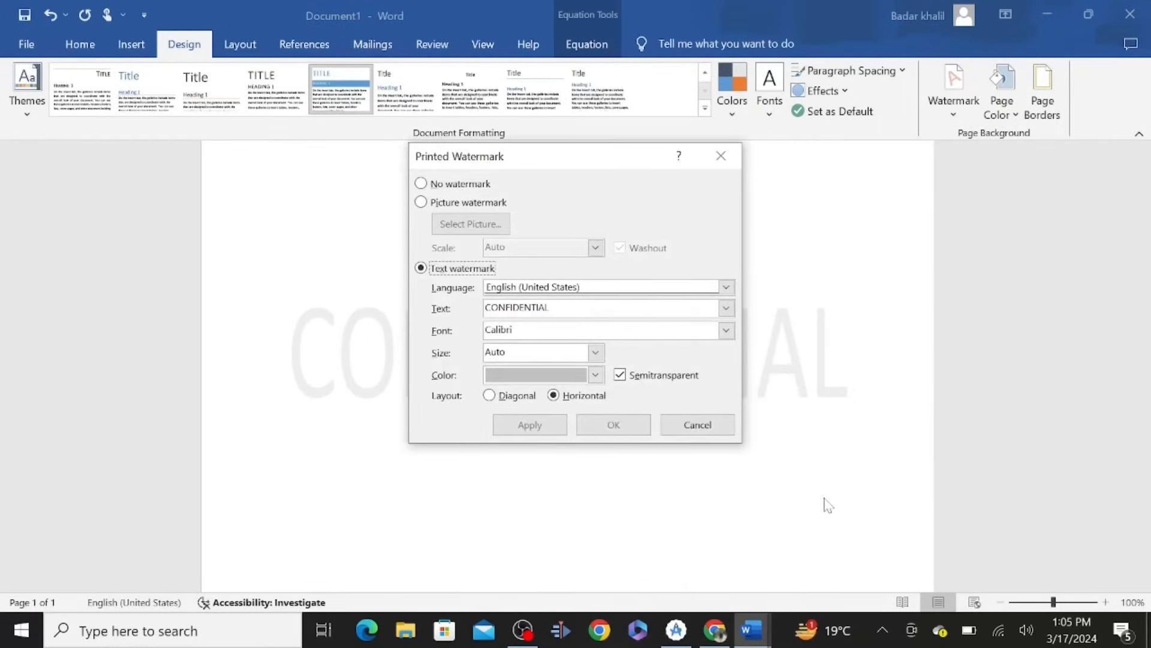
{"action": "left_click", "coordinate": [553, 307]}
{"action": "key", "text": "BackSpace"}
{"action": "key", "text": "BackSpace"}
{"action": "key", "text": "BackSpace"}
{"action": "key", "text": "BackSpace"}
{"action": "key", "text": "BackSpace"}
{"action": "key", "text": "BackSpace"}
{"action": "key", "text": "BackSpace"}
{"action": "key", "text": "BackSpace"}
{"action": "key", "text": "BackSpace"}
{"action": "type", "text": "Bada"}
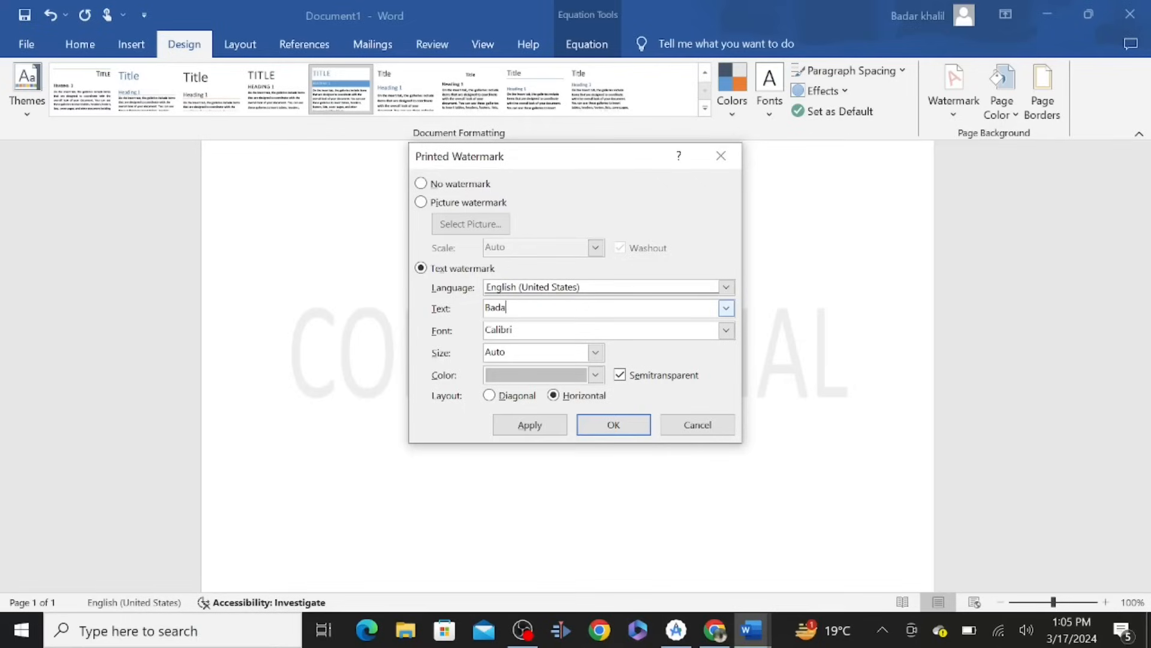
{"action": "type", "text": "r"}
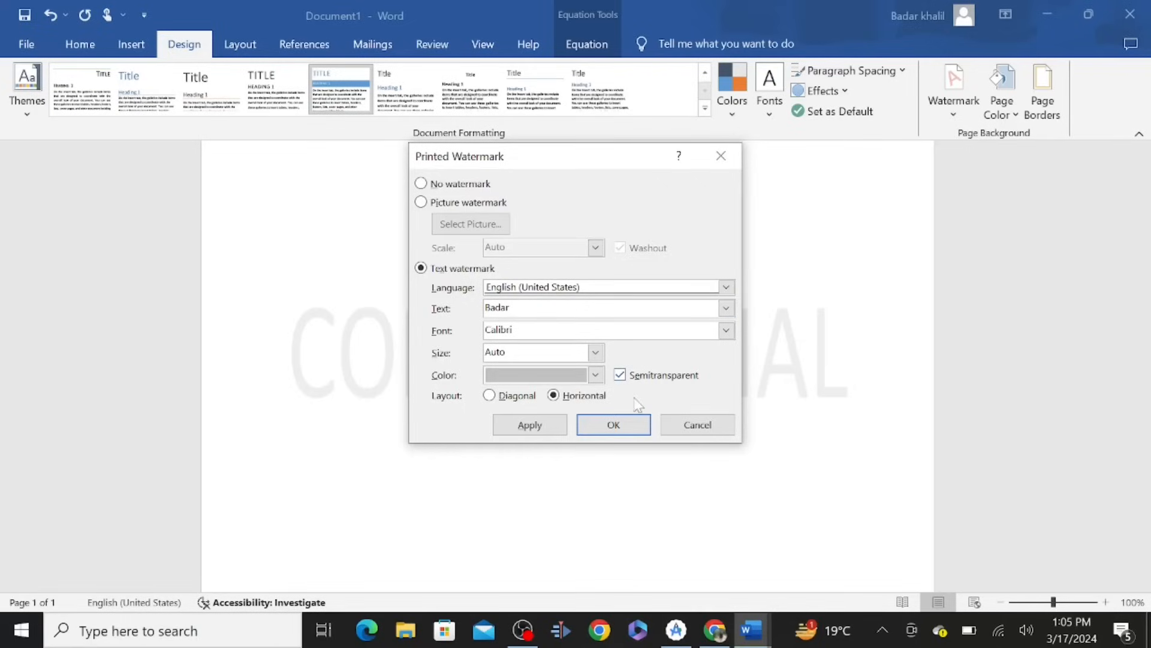
{"action": "left_click", "coordinate": [614, 425]}
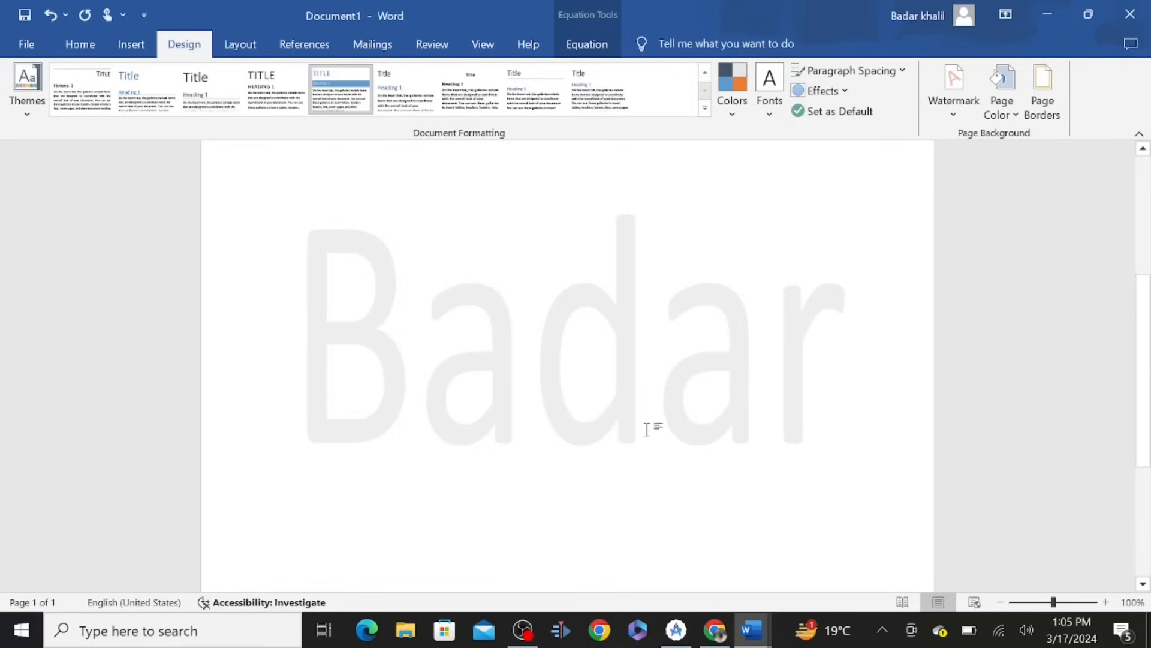
{"action": "scroll", "coordinate": [646, 429], "scroll_direction": "down", "scroll_amount": 3}
{"action": "scroll", "coordinate": [646, 429], "scroll_direction": "up", "scroll_amount": 7}
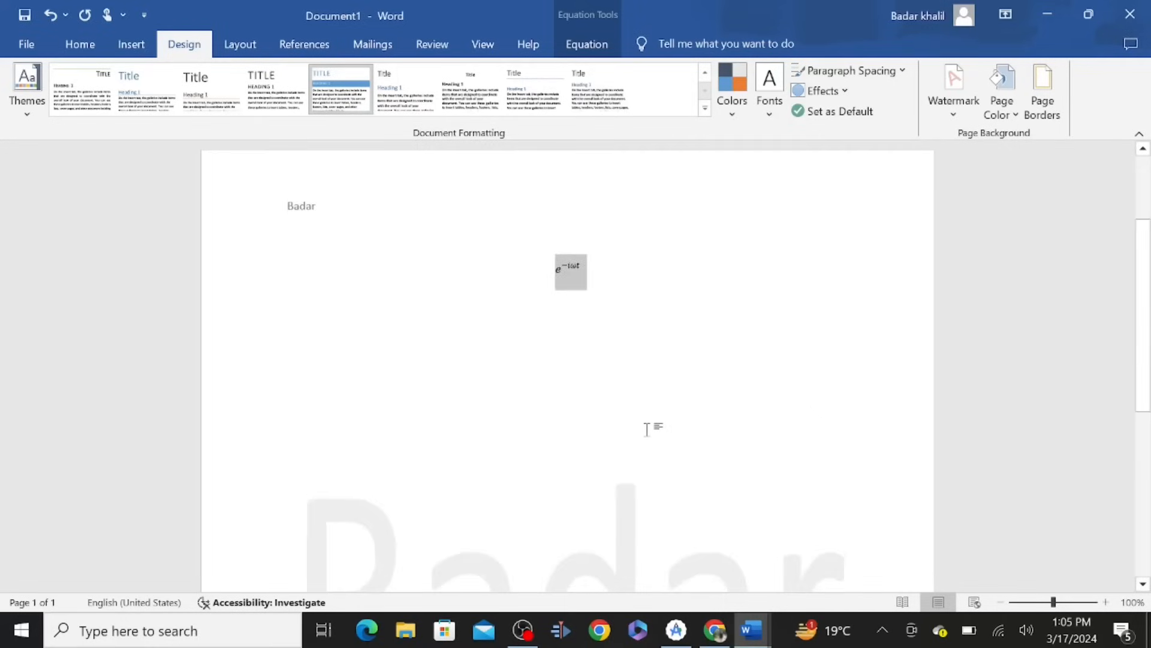
{"action": "scroll", "coordinate": [646, 429], "scroll_direction": "down", "scroll_amount": 8}
{"action": "scroll", "coordinate": [647, 428], "scroll_direction": "up", "scroll_amount": 5}
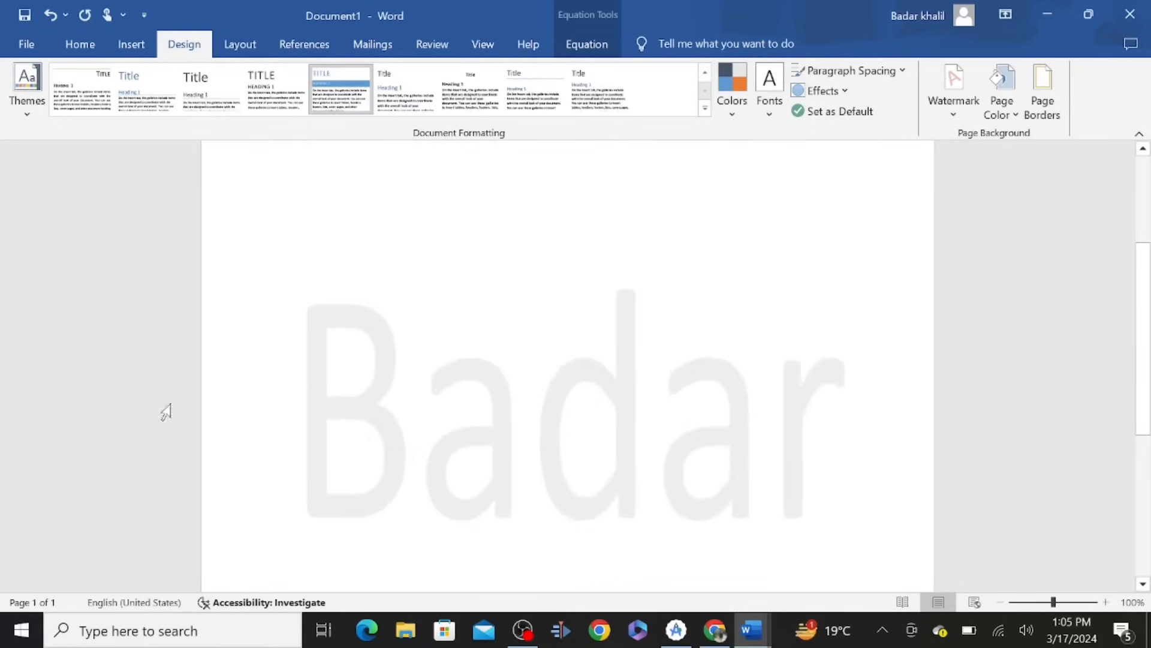
{"action": "scroll", "coordinate": [511, 339], "scroll_direction": "up", "scroll_amount": 3}
Add sample text around the equation, with d before it and wdwqdwqdqwdfq after it
{"action": "left_click", "coordinate": [471, 389]}
{"action": "type", "text": "de-iωt"}
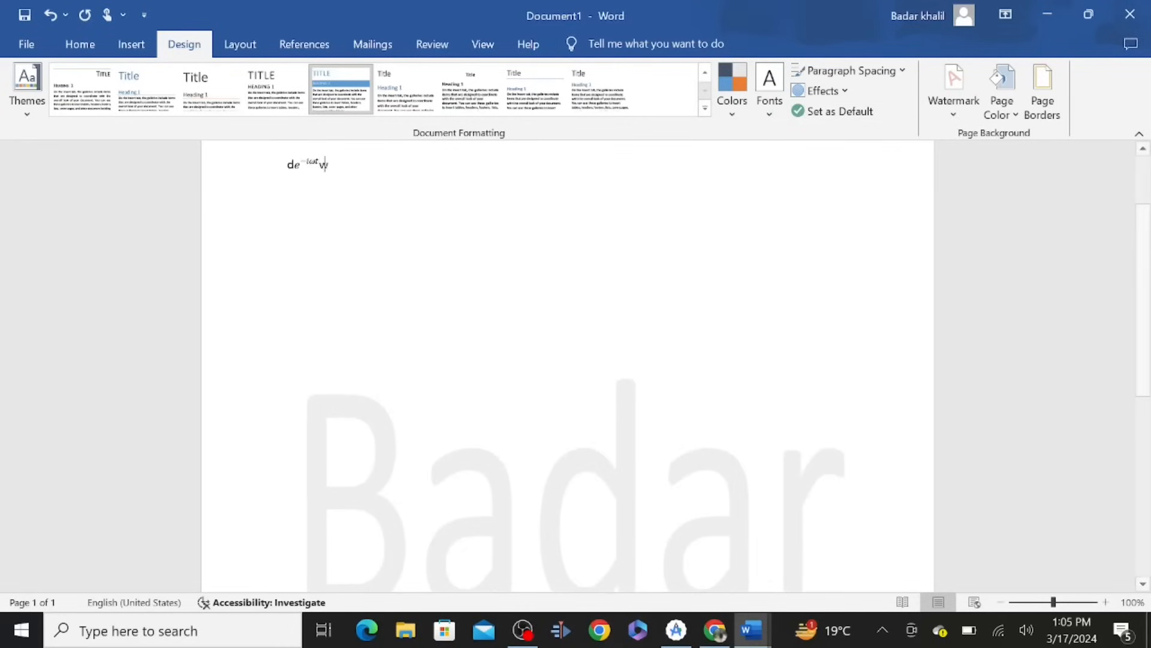
{"action": "type", "text": "wdwqdwqdqwdfq"}
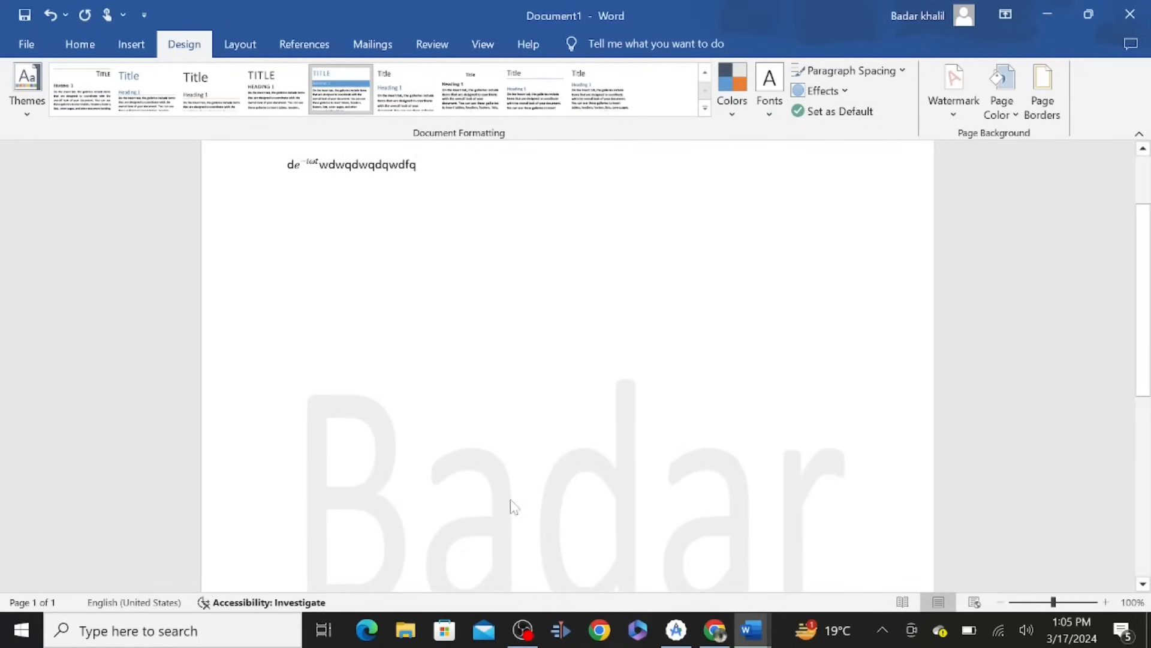
Give the page a light orange background and a dashed ½ pt page border with the Shadow setting on the whole document
{"action": "left_click", "coordinate": [1010, 118]}
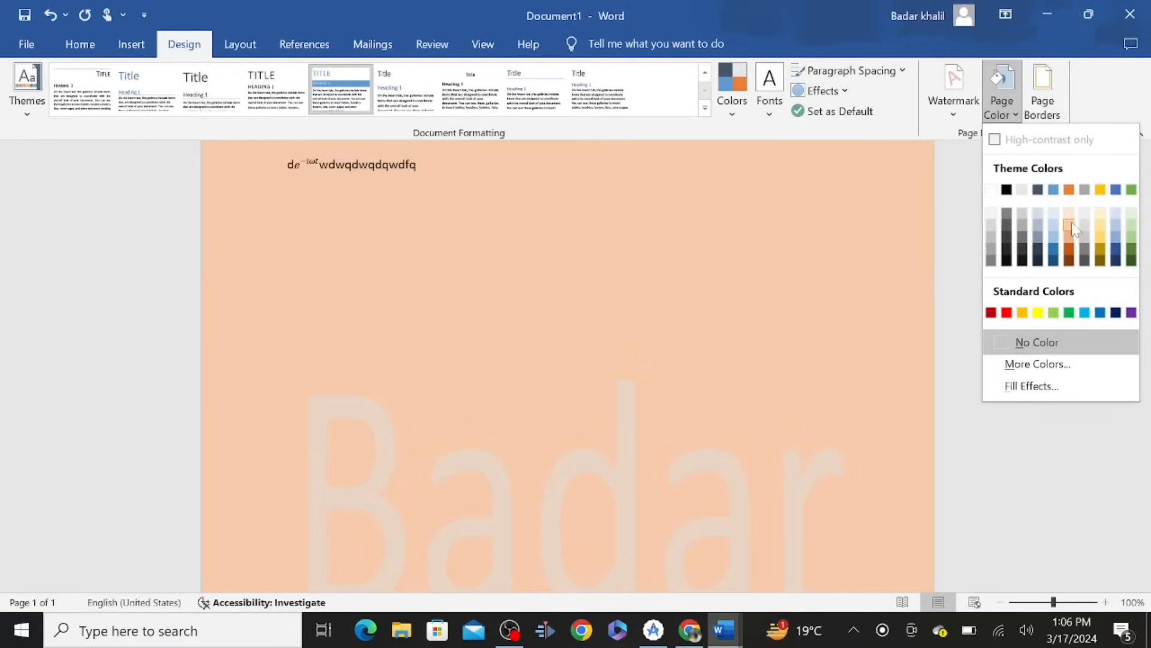
{"action": "left_click", "coordinate": [1073, 229]}
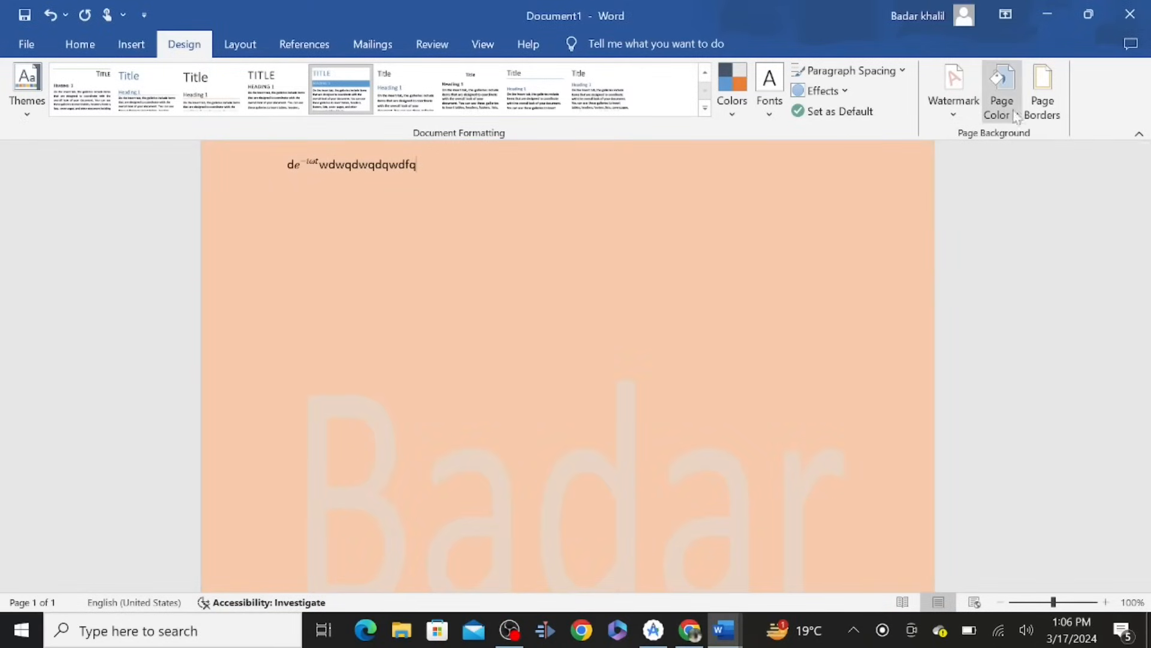
{"action": "left_click", "coordinate": [1041, 111]}
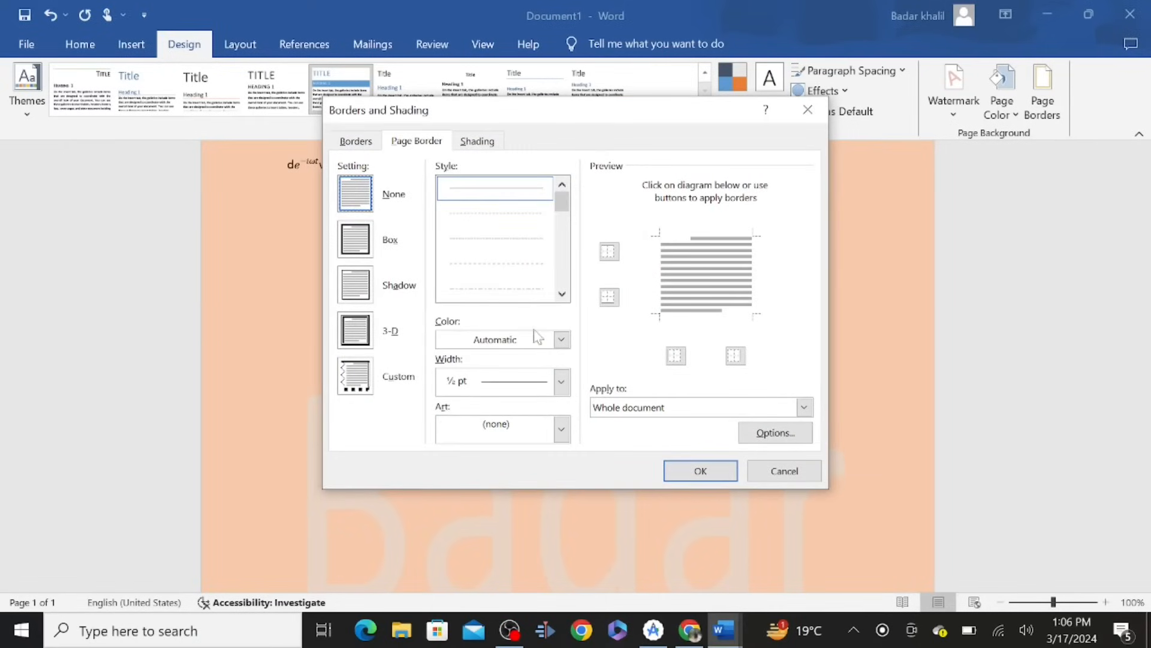
{"action": "left_click", "coordinate": [517, 264]}
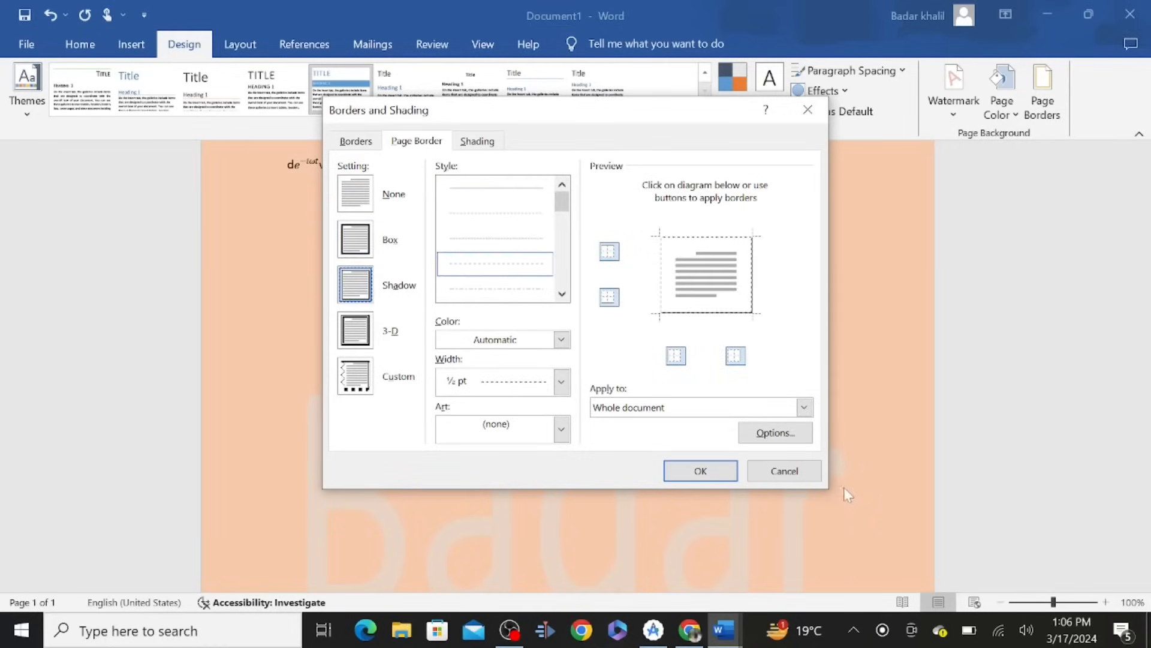
{"action": "left_click", "coordinate": [697, 472]}
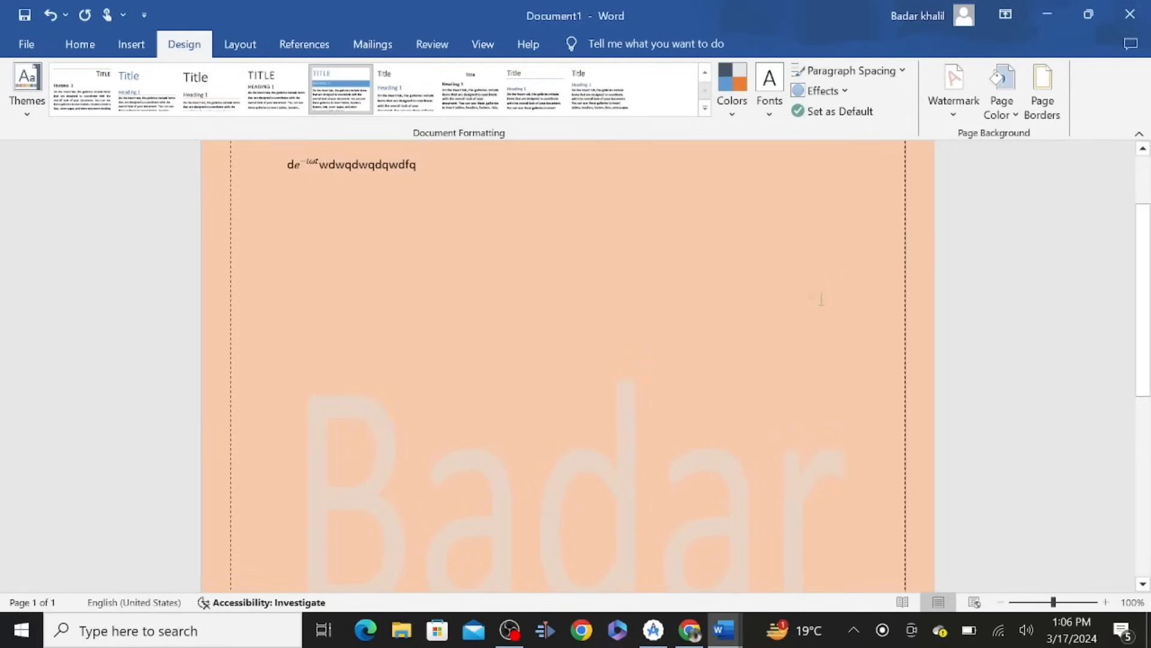
{"action": "scroll", "coordinate": [568, 366], "scroll_direction": "up", "scroll_amount": 2}
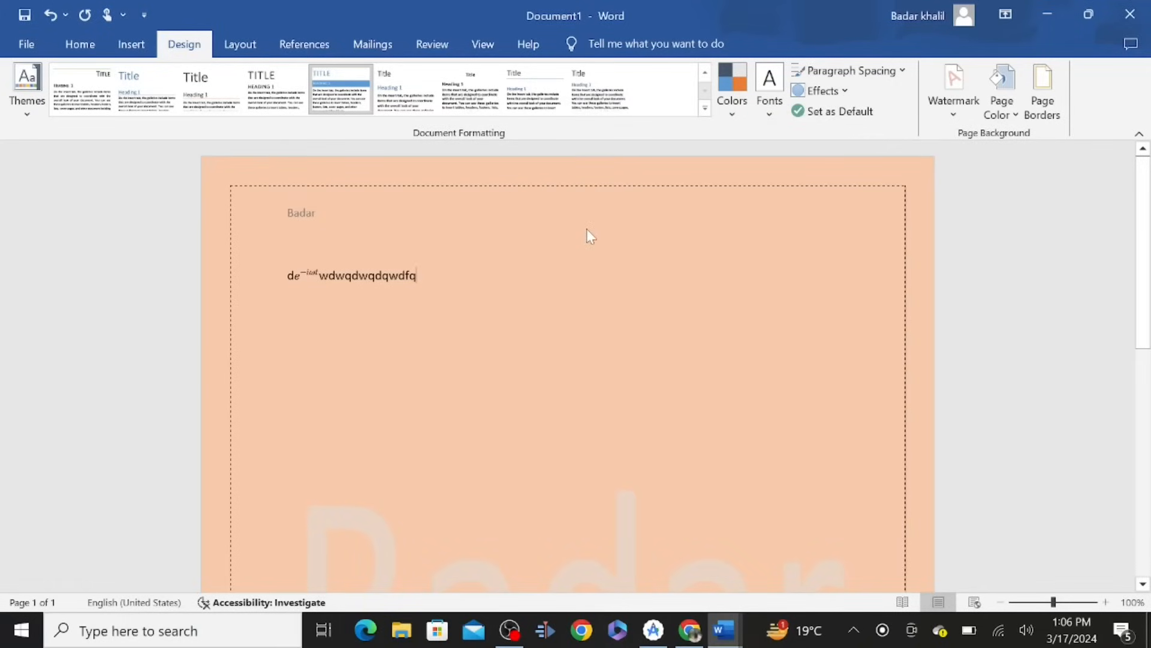
Look at the page orientation choices and the list of paper sizes without changing the page
{"action": "left_click", "coordinate": [249, 44]}
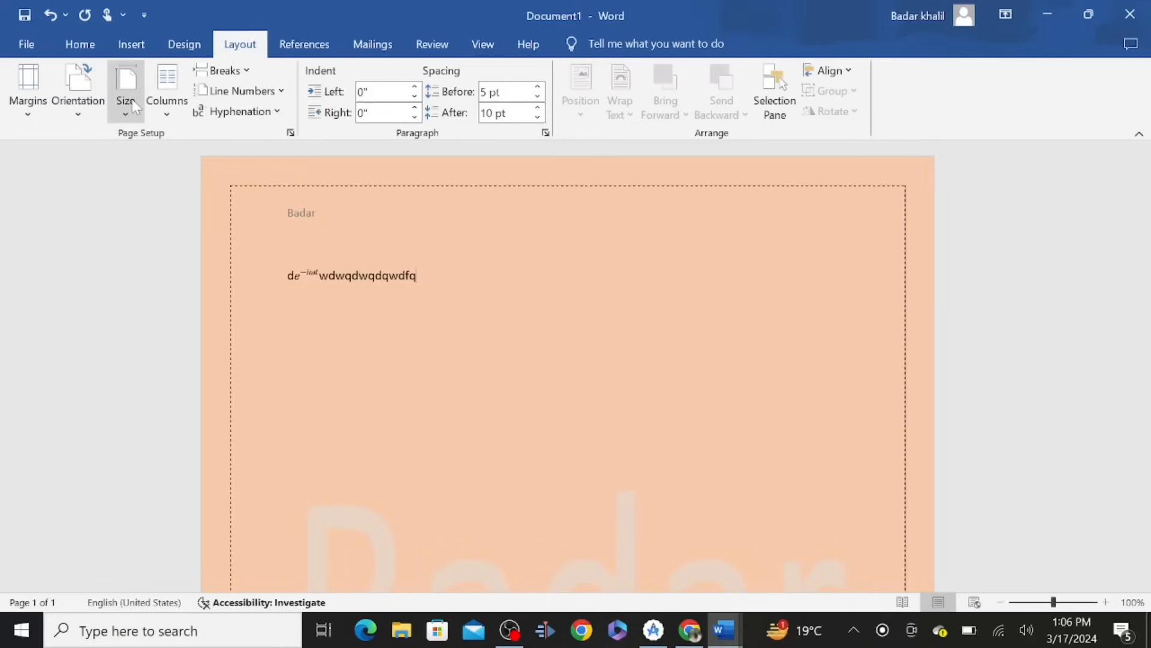
{"action": "left_click", "coordinate": [78, 112]}
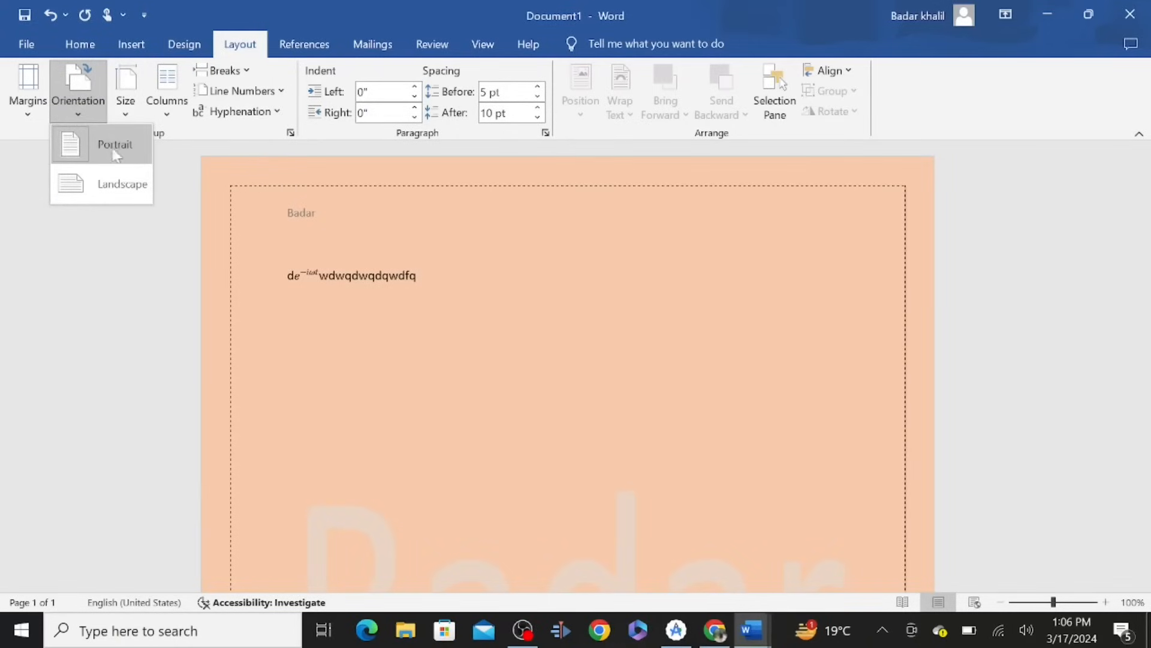
{"action": "left_click", "coordinate": [127, 111]}
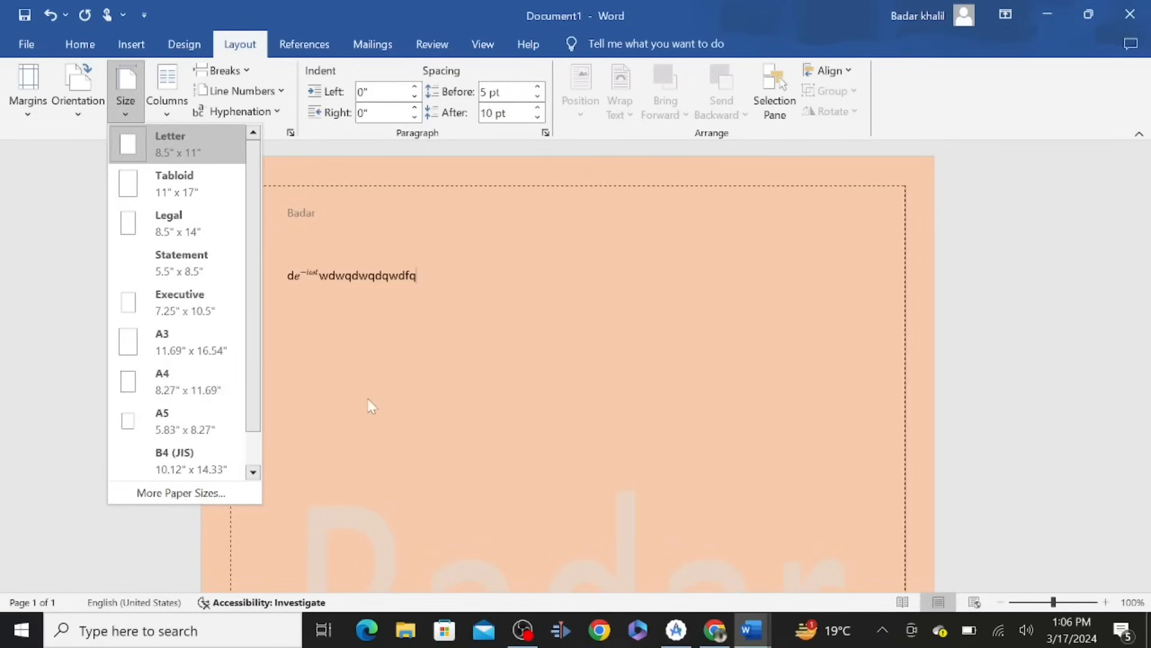
{"action": "left_click", "coordinate": [361, 369]}
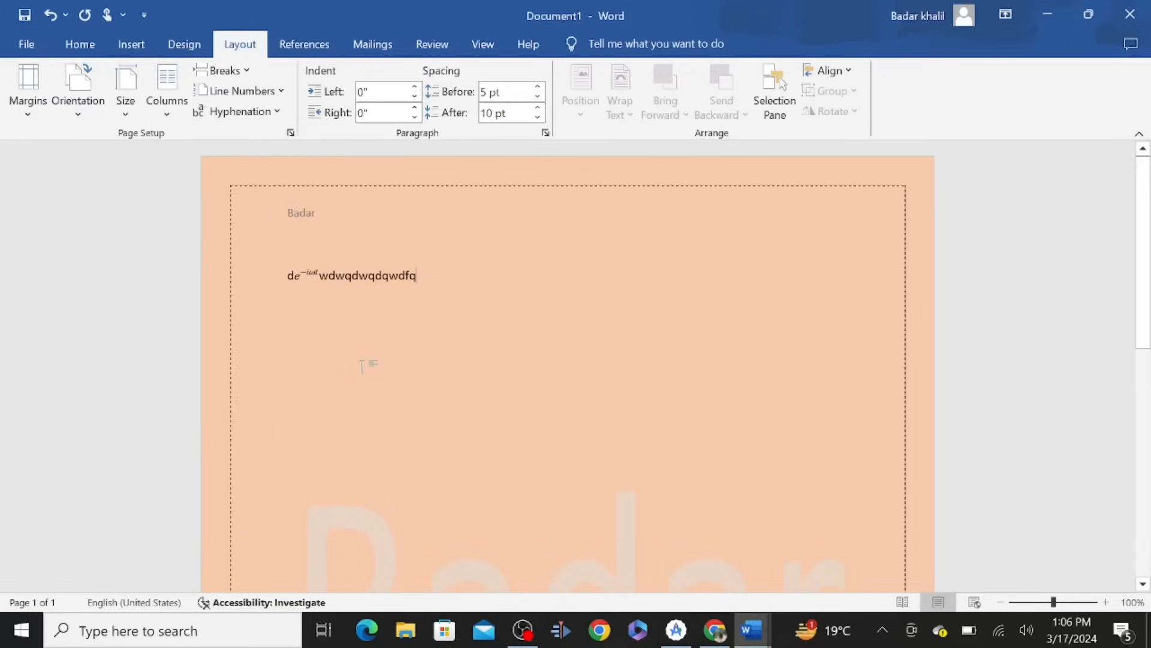
Set the document to three columns and check the page
{"action": "left_click", "coordinate": [173, 117]}
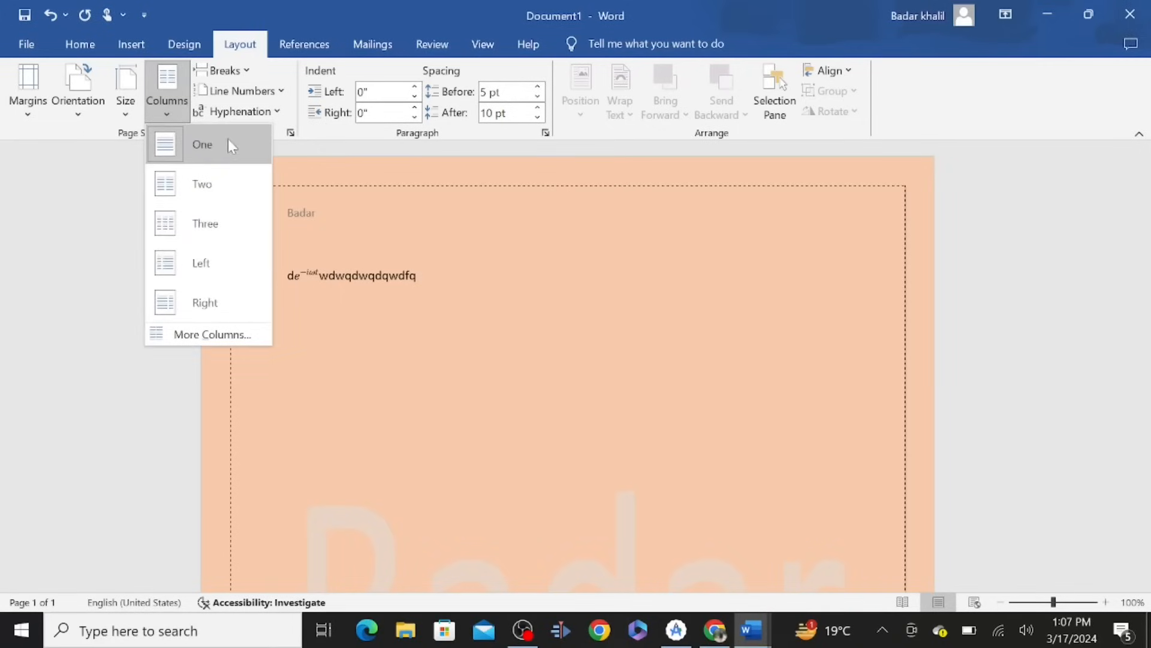
{"action": "left_click", "coordinate": [208, 241]}
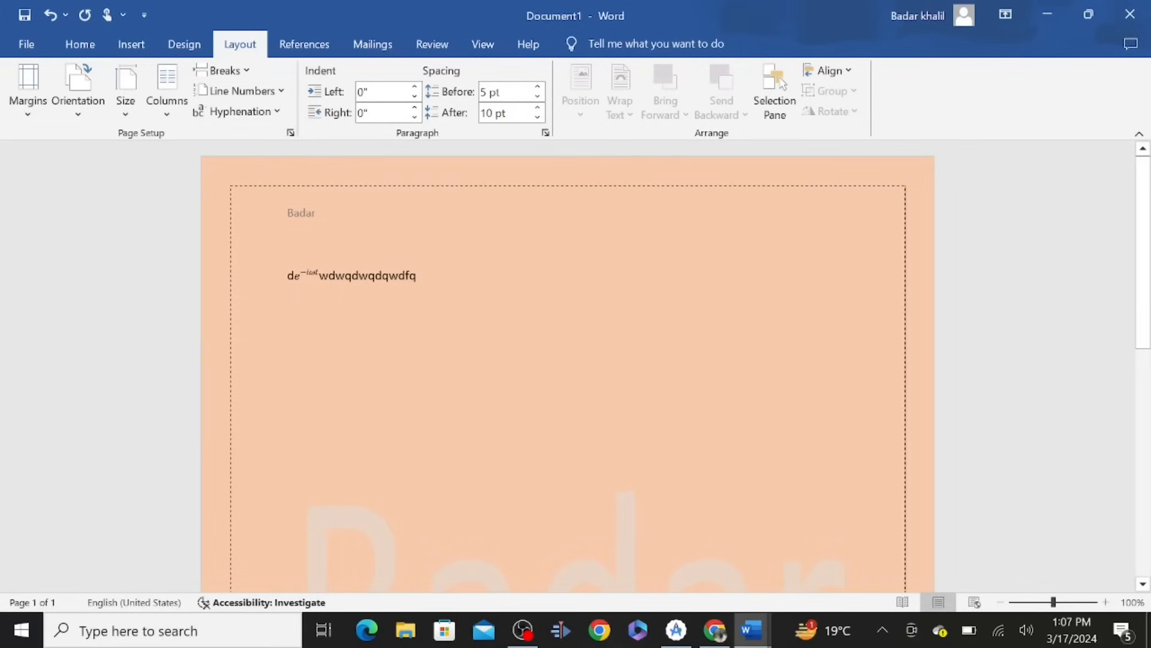
{"action": "scroll", "coordinate": [567, 366], "scroll_direction": "down", "scroll_amount": 4}
{"action": "scroll", "coordinate": [568, 366], "scroll_direction": "up", "scroll_amount": 4}
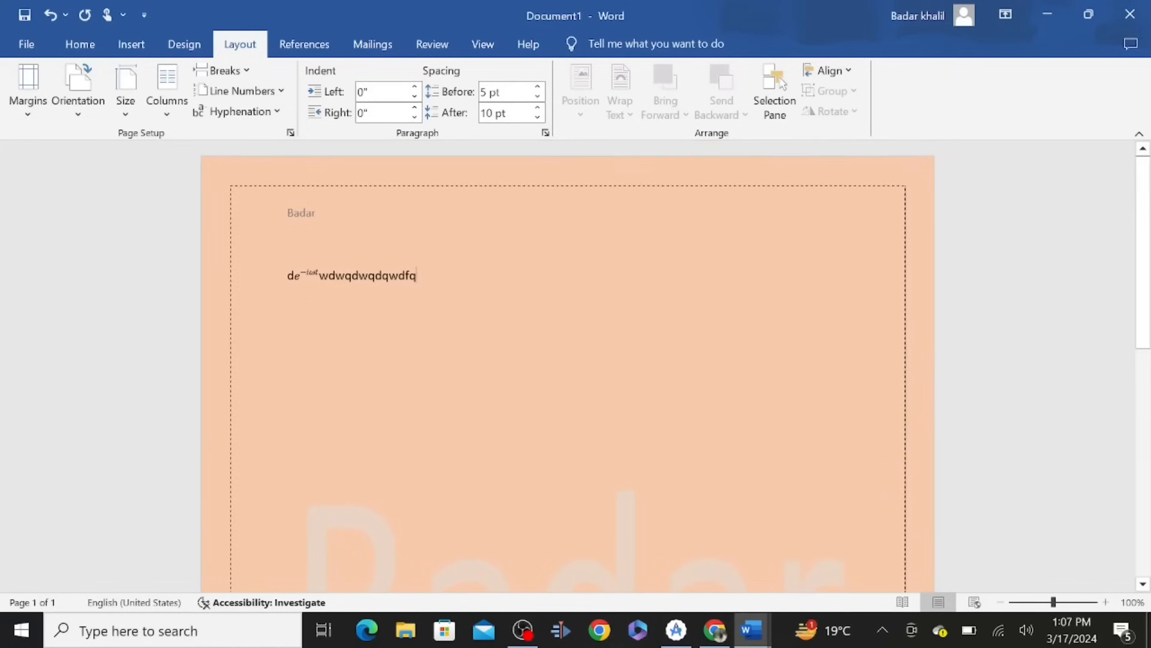
Look at the page and section break types and the line numbering options without applying any
{"action": "left_click", "coordinate": [231, 70]}
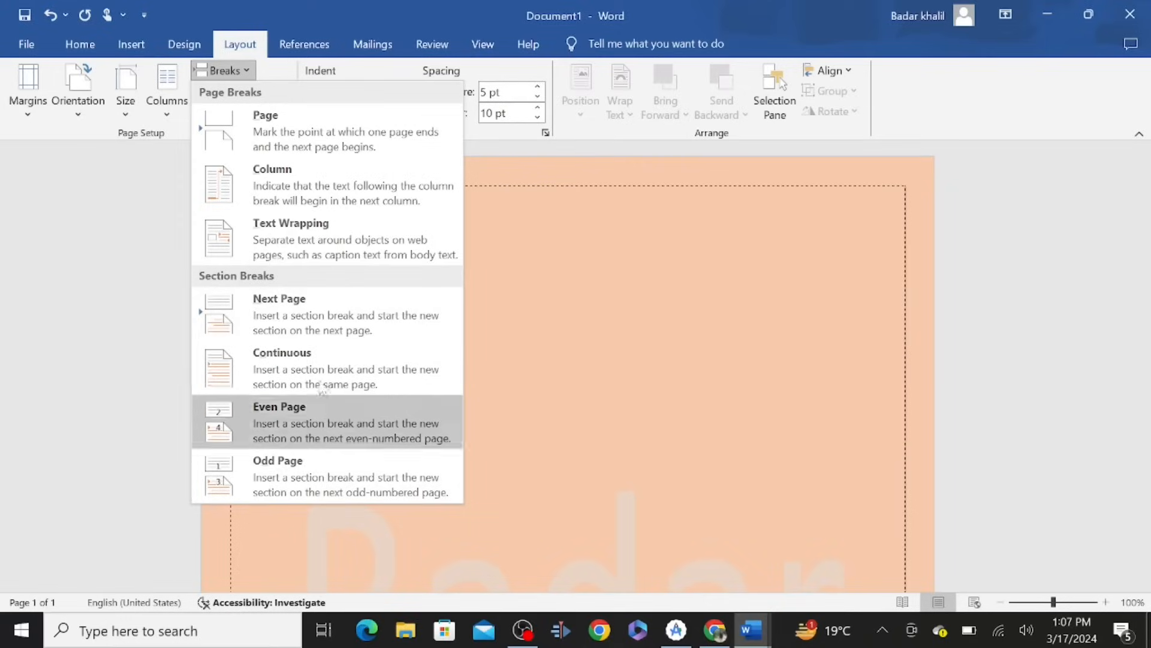
{"action": "left_click", "coordinate": [529, 257]}
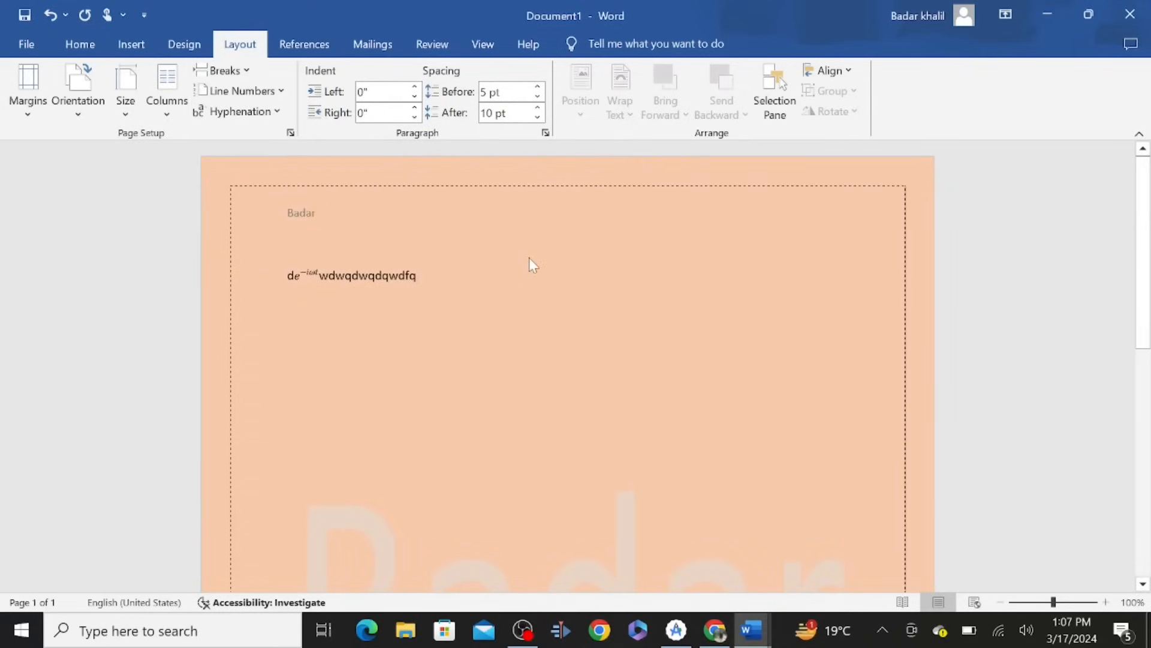
{"action": "left_click", "coordinate": [282, 92]}
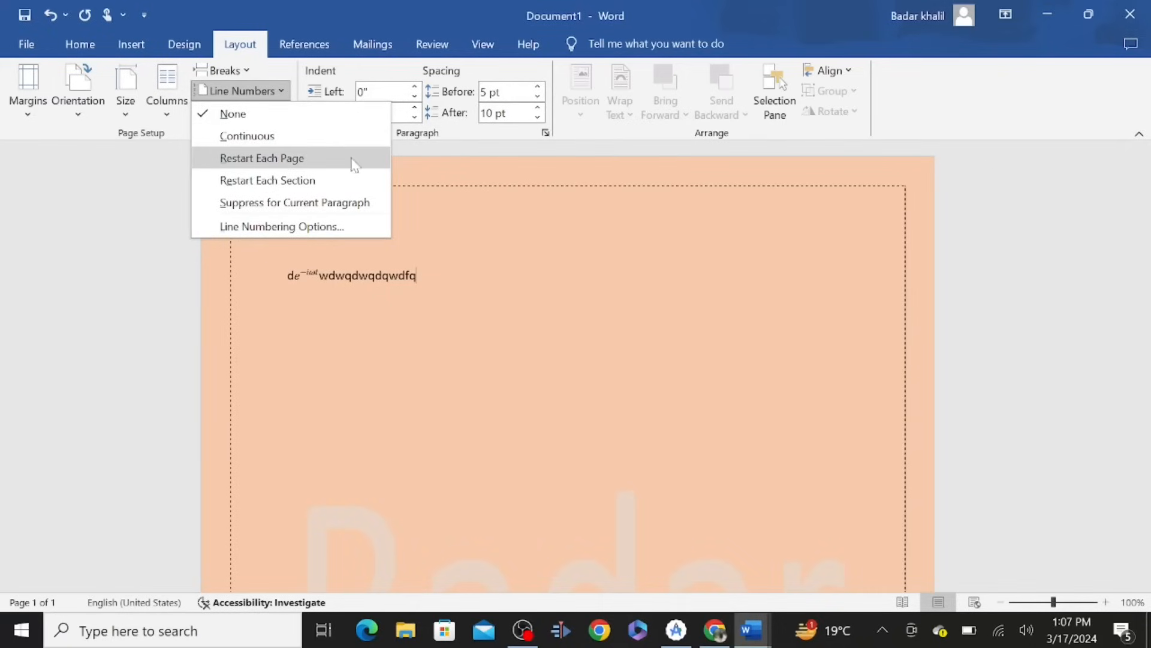
{"action": "left_click", "coordinate": [479, 252]}
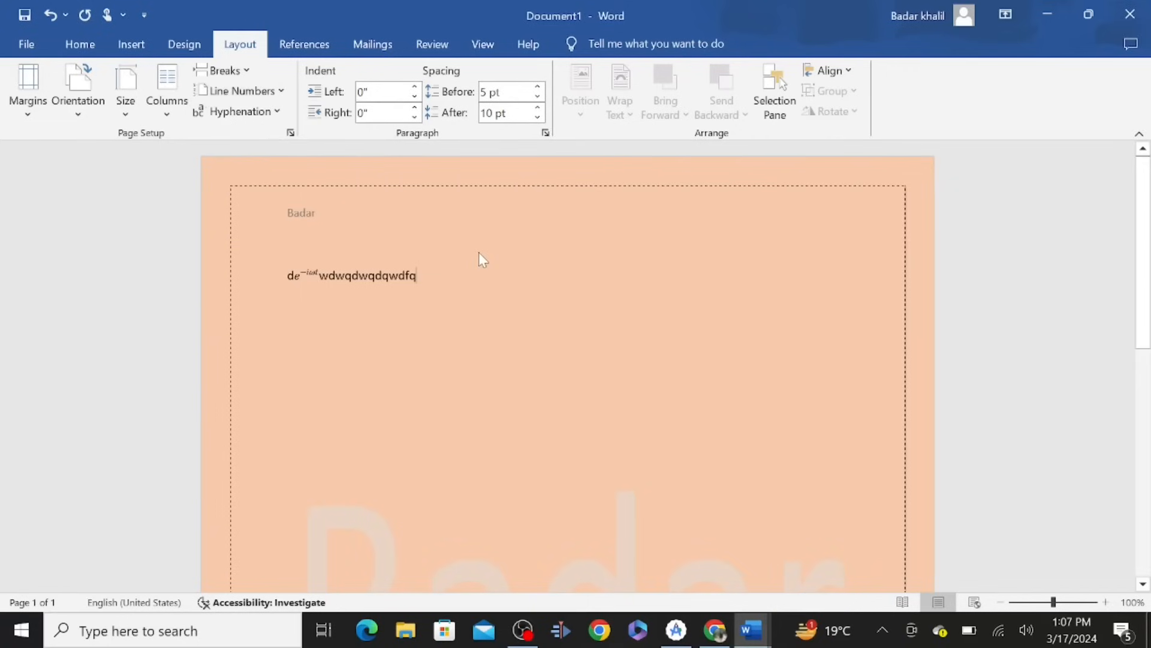
Look over the reference, mailing and review tools, including the mail merge document types, without applying any
{"action": "left_click", "coordinate": [316, 53]}
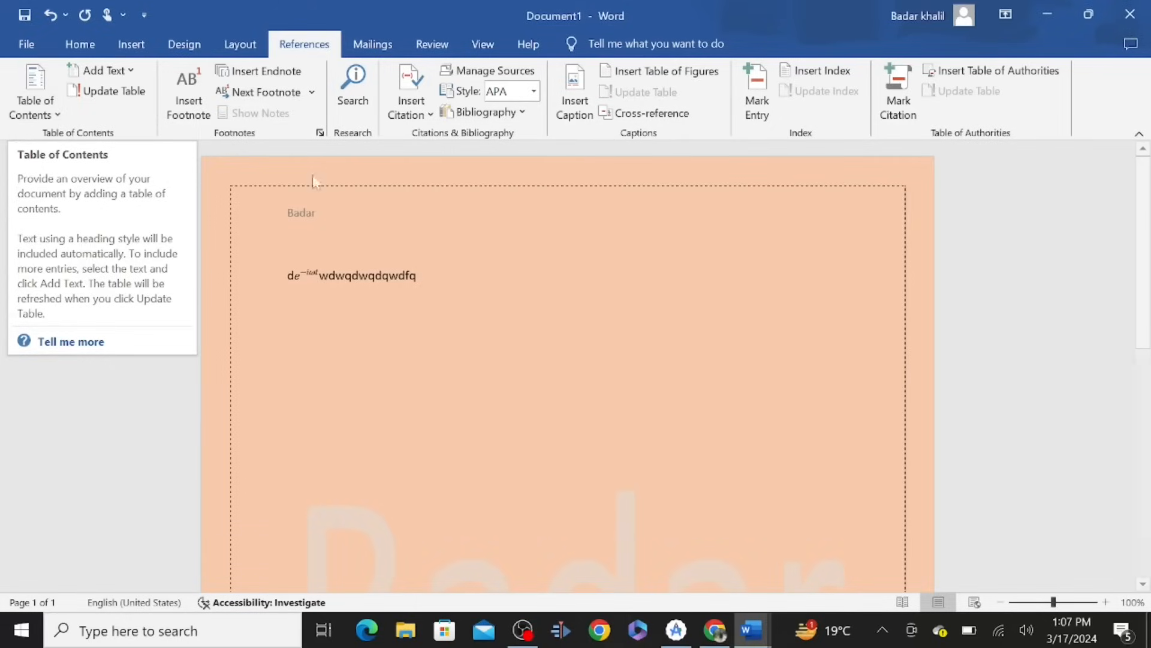
{"action": "left_click", "coordinate": [77, 53]}
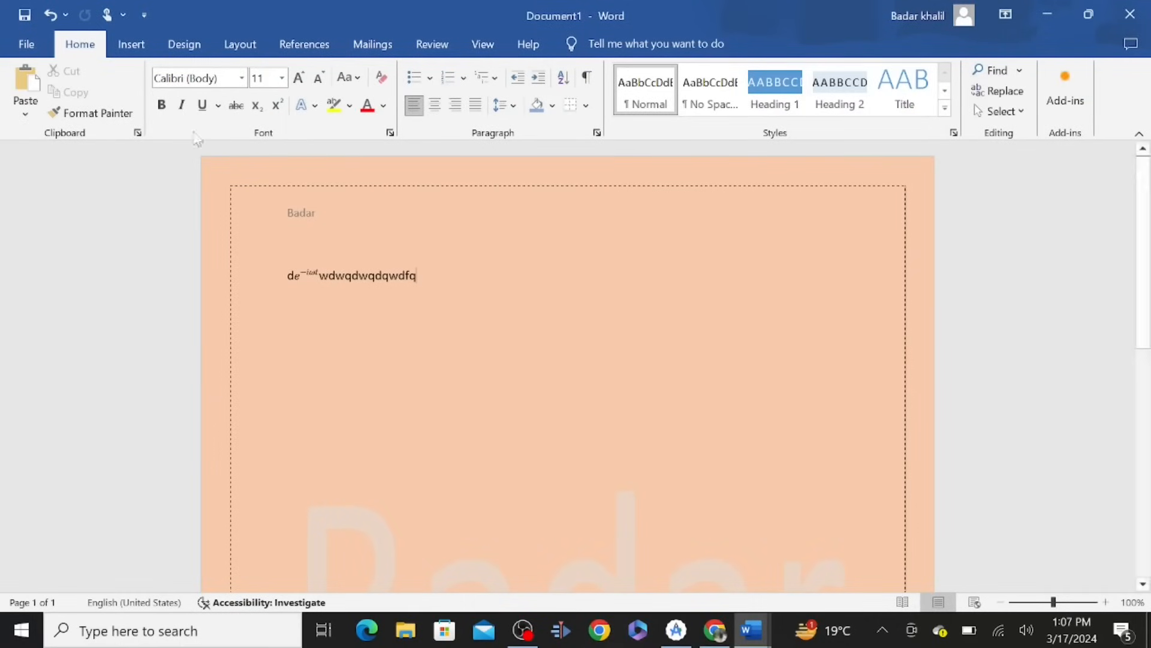
{"action": "left_click", "coordinate": [311, 52]}
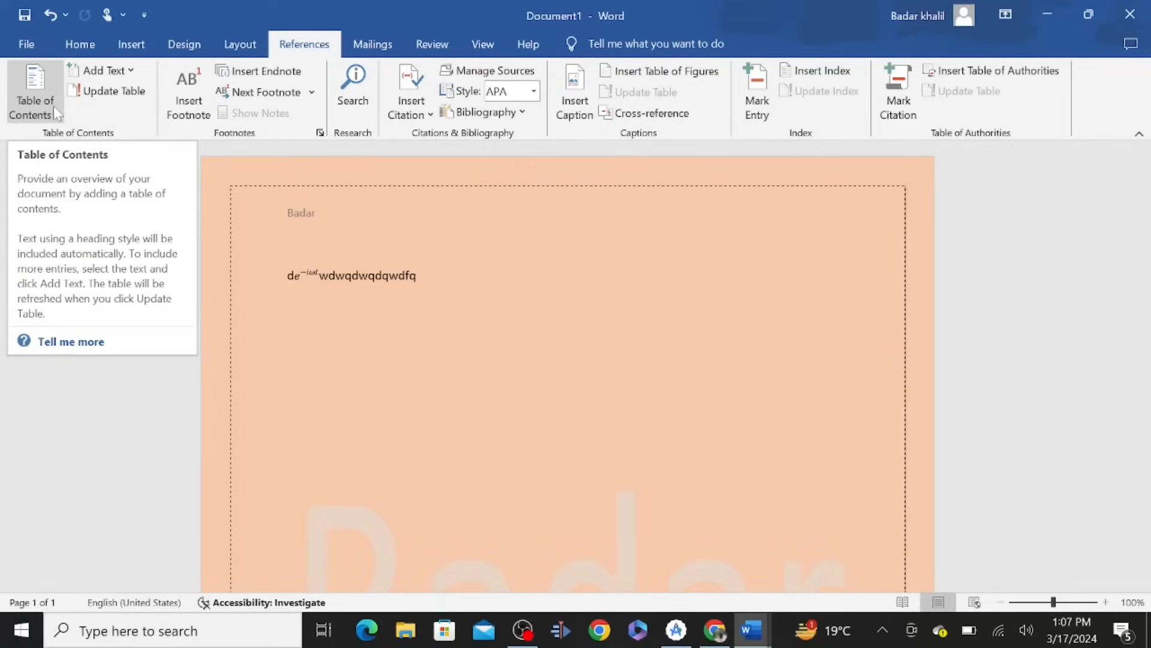
{"action": "left_click", "coordinate": [370, 55]}
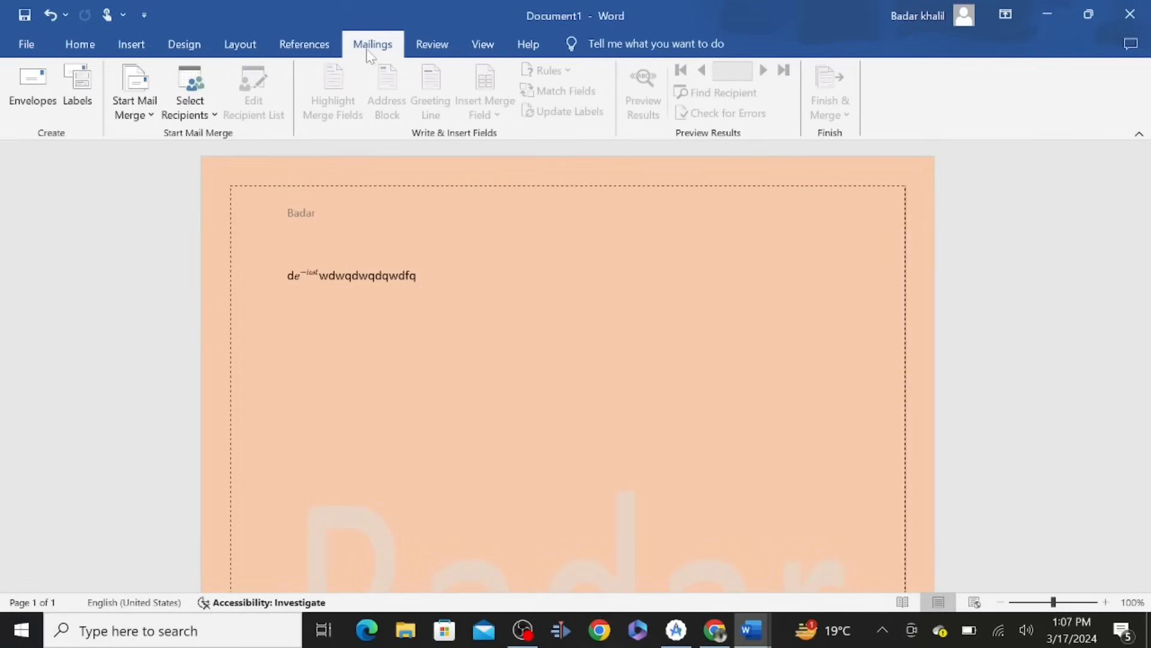
{"action": "left_click", "coordinate": [144, 107]}
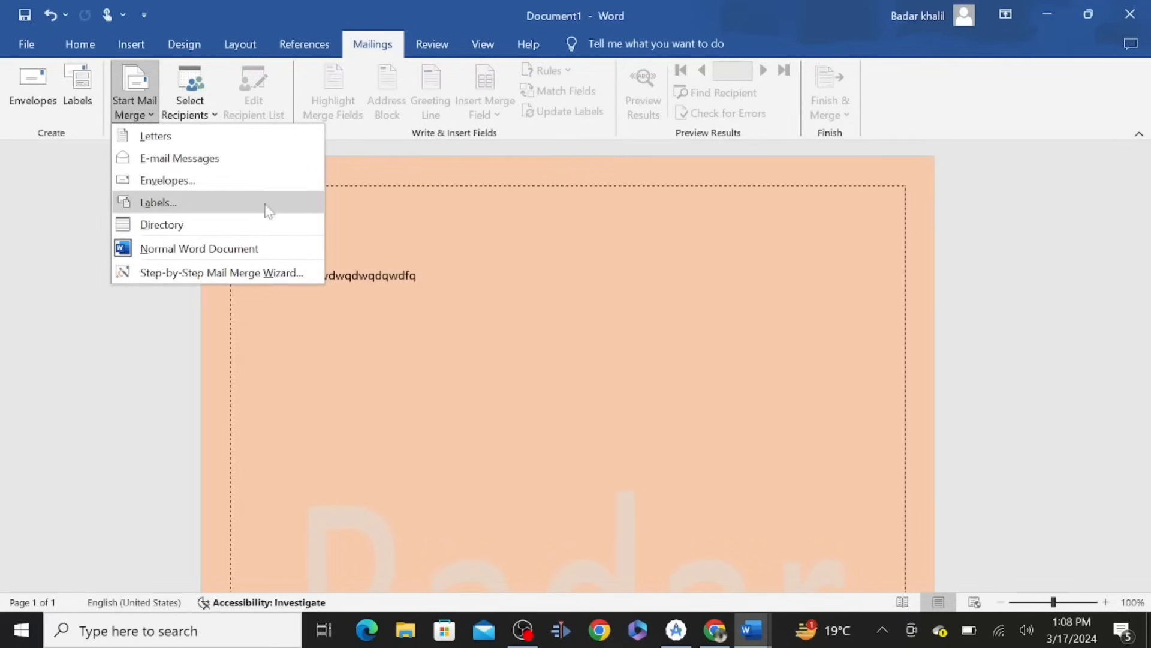
{"action": "left_click", "coordinate": [473, 257]}
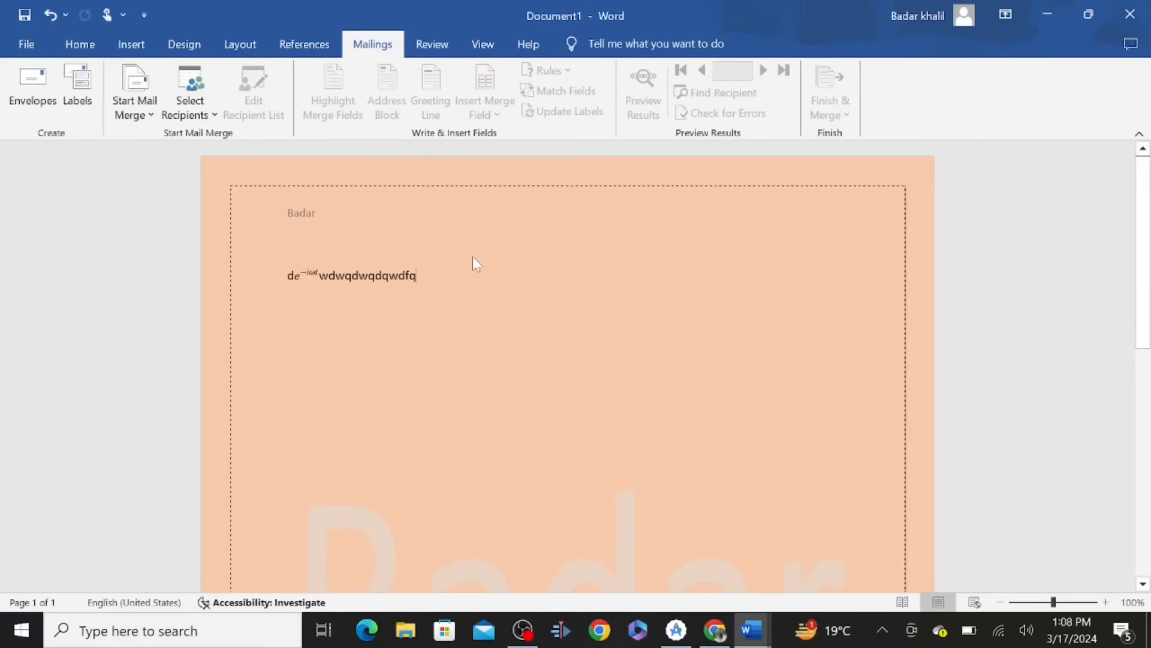
{"action": "left_click", "coordinate": [443, 46]}
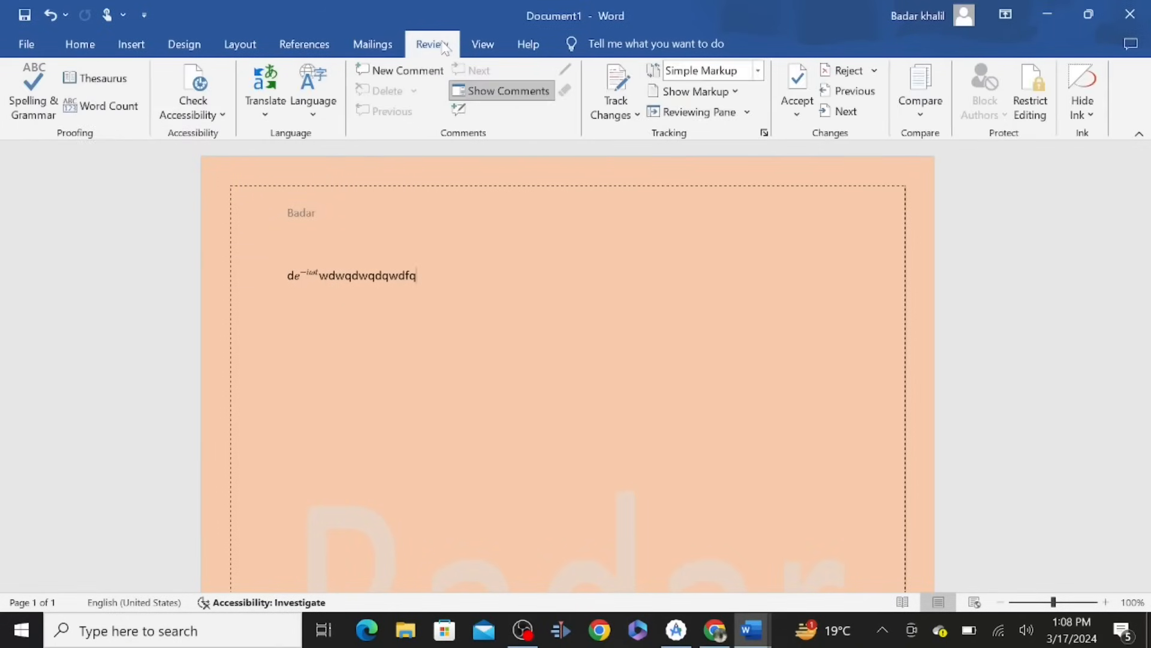
Delete all the body text from the document, leaving the header in place
{"action": "left_click", "coordinate": [483, 45]}
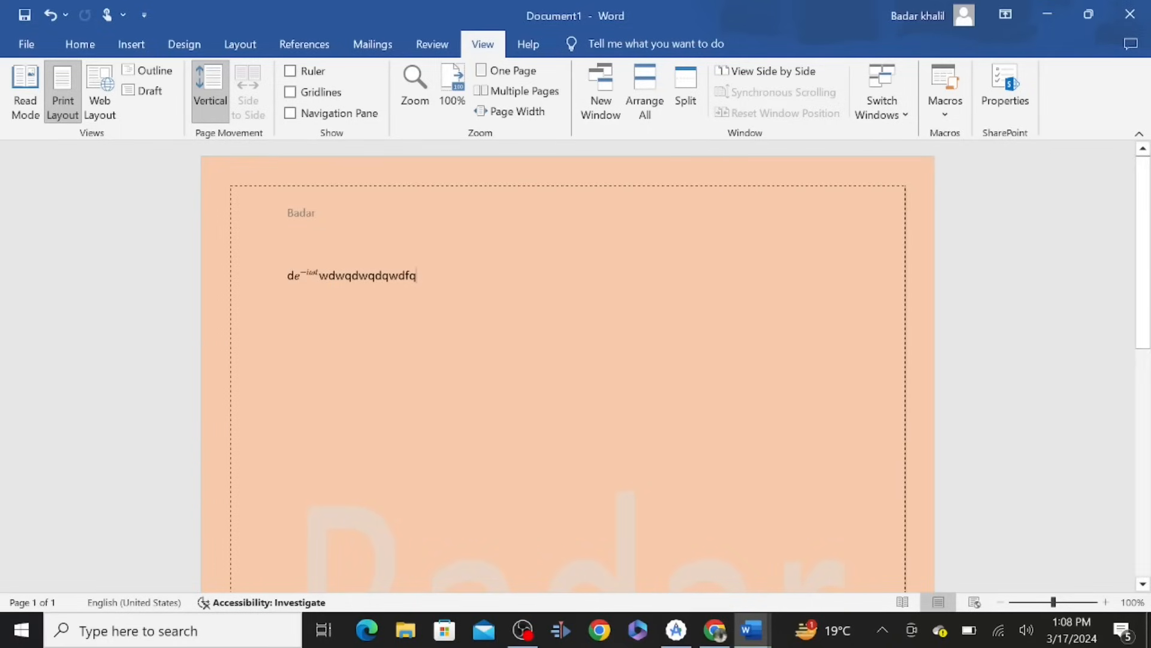
{"action": "key", "text": "ctrl+a"}
{"action": "key", "text": "Delete"}
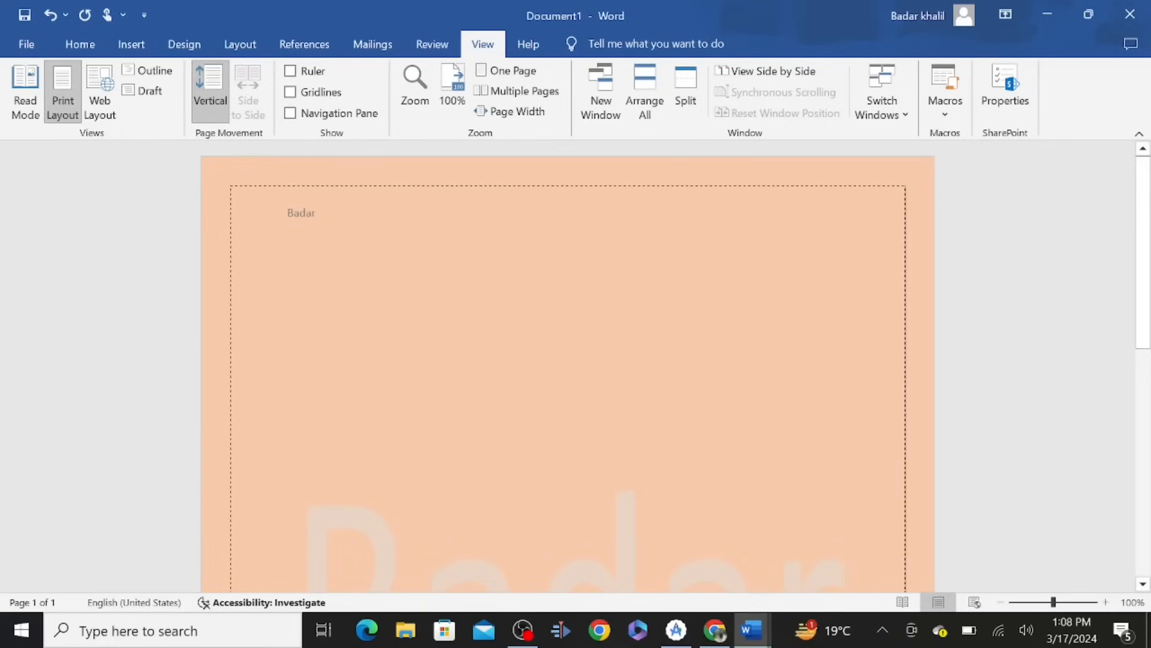
Run the ListCommands macro from the Word commands to generate a new document listing the current keyboard settings
{"action": "left_click", "coordinate": [952, 119]}
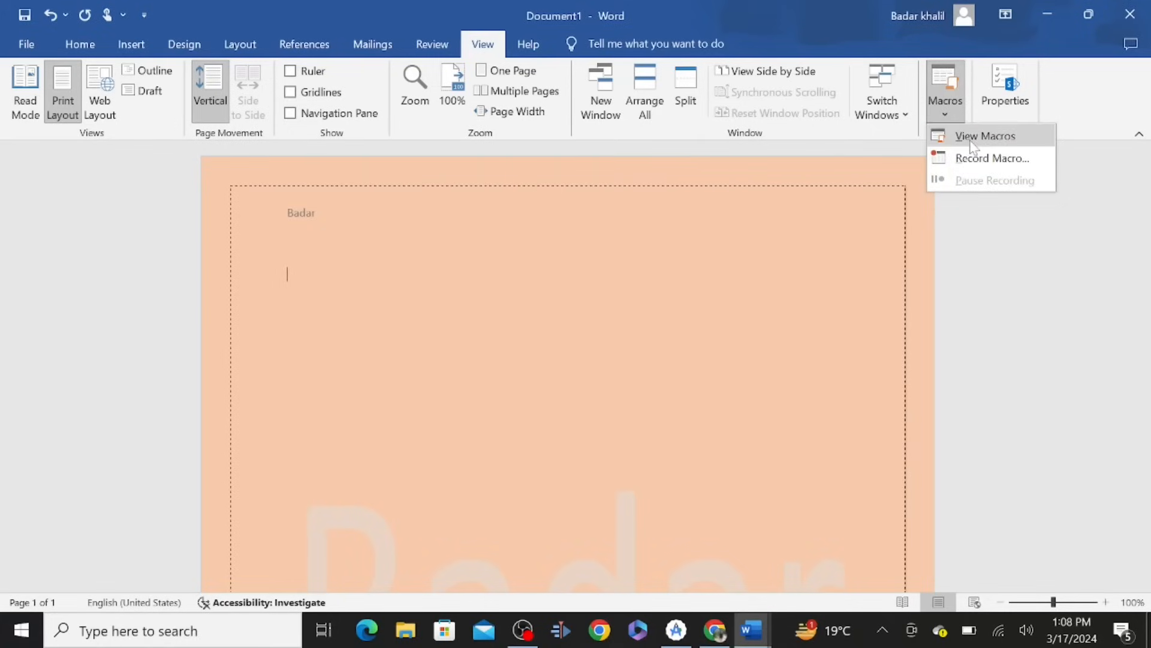
{"action": "left_click", "coordinate": [971, 138]}
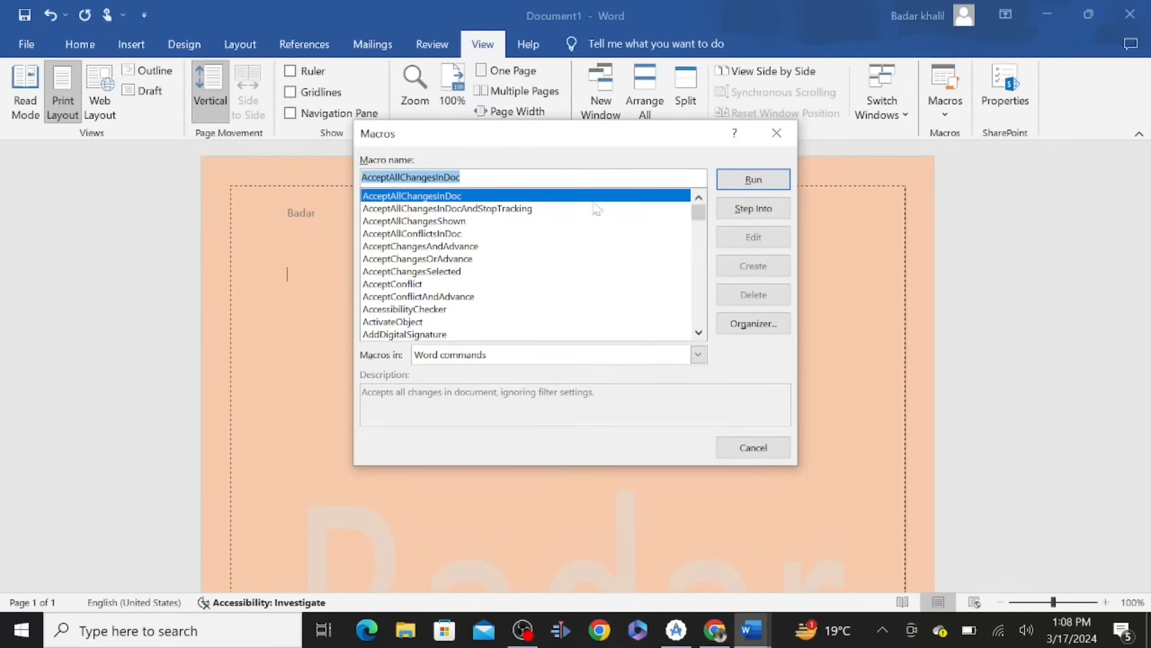
{"action": "left_click", "coordinate": [698, 355]}
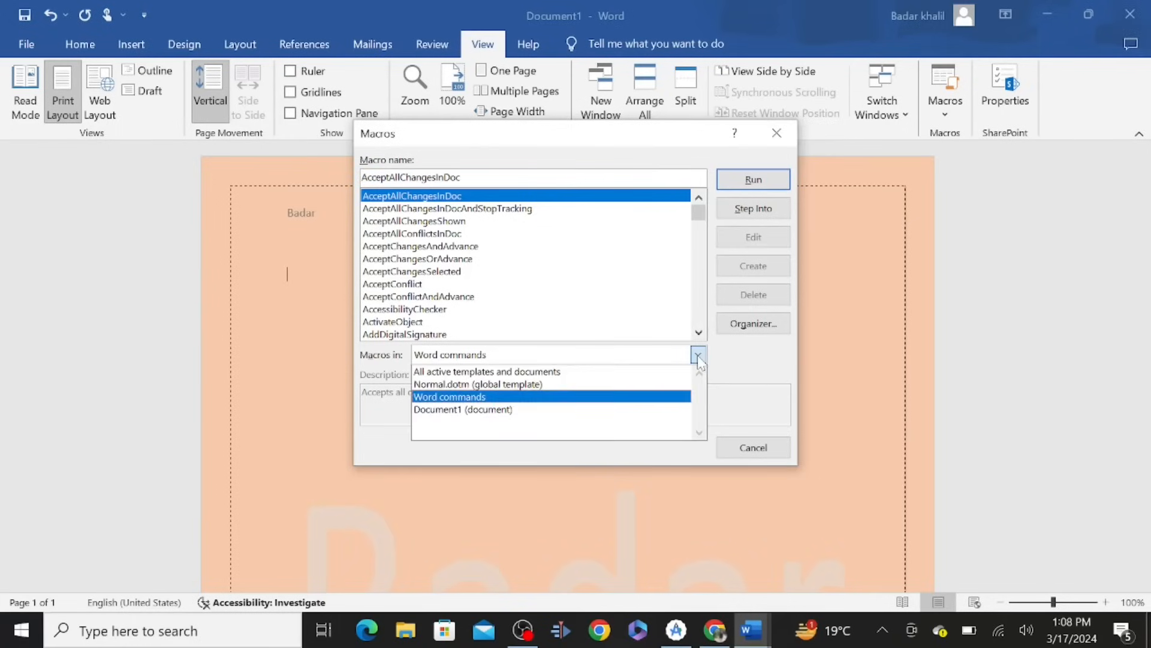
{"action": "left_click", "coordinate": [476, 396]}
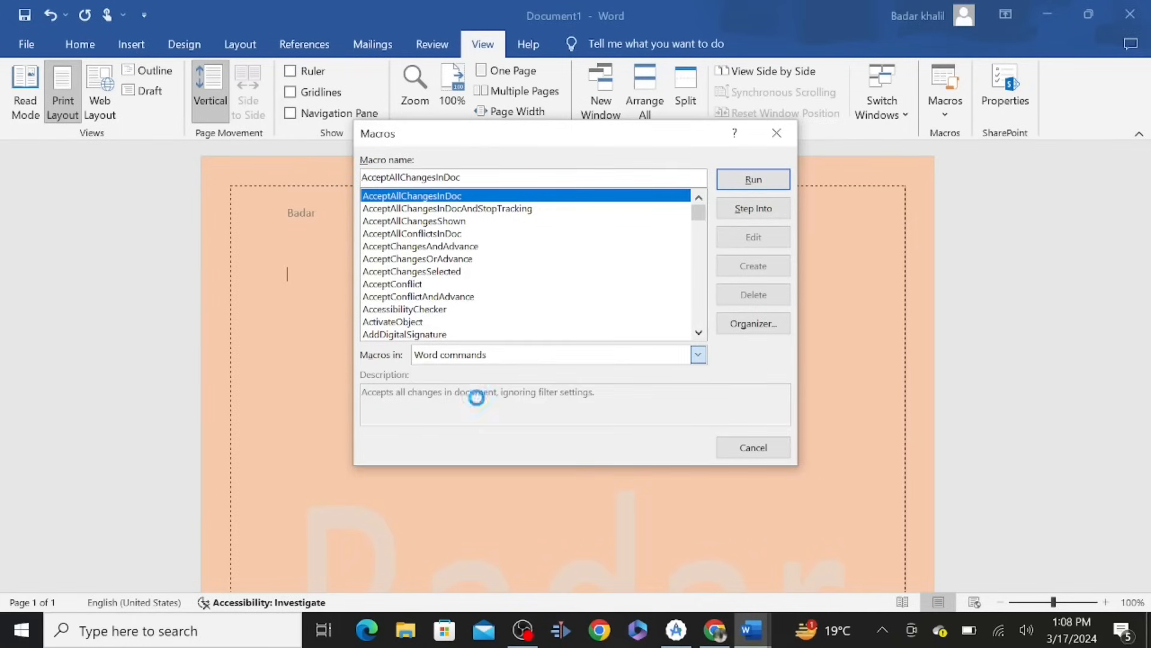
{"action": "type", "text": "l"}
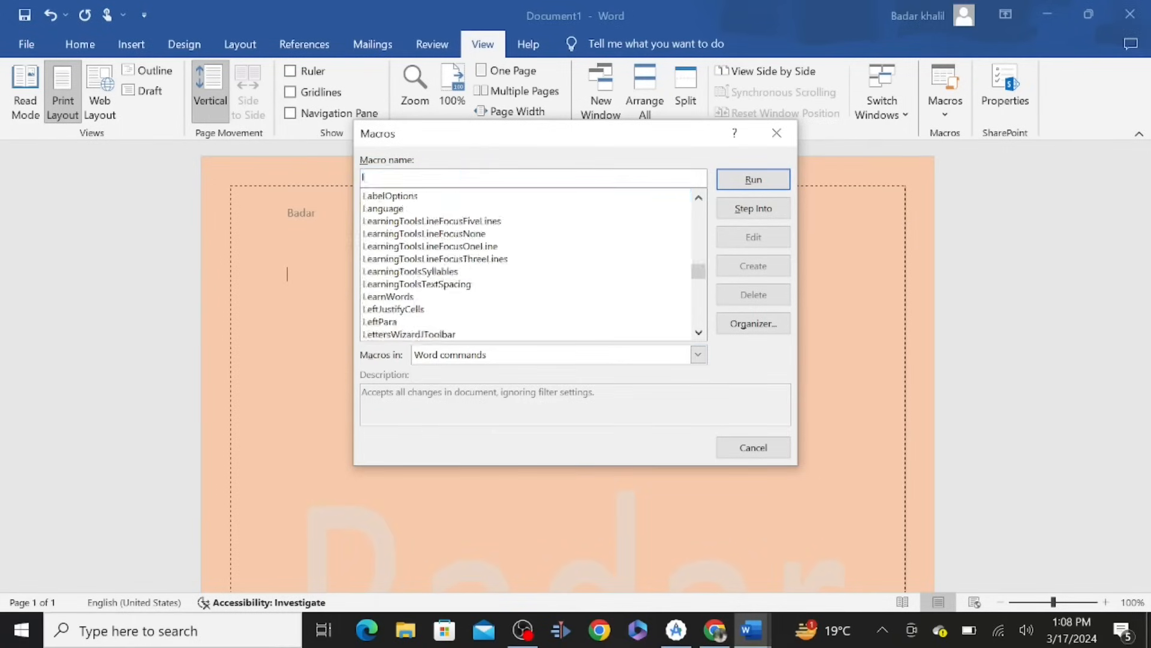
{"action": "type", "text": "ist"}
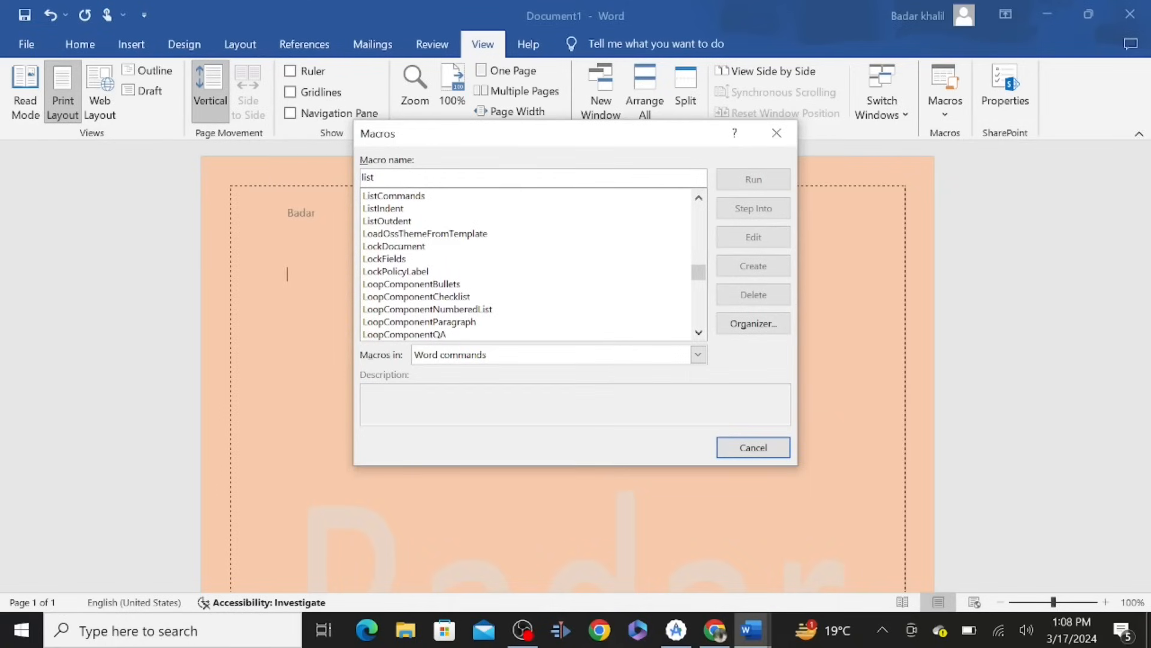
{"action": "double_click", "coordinate": [513, 195]}
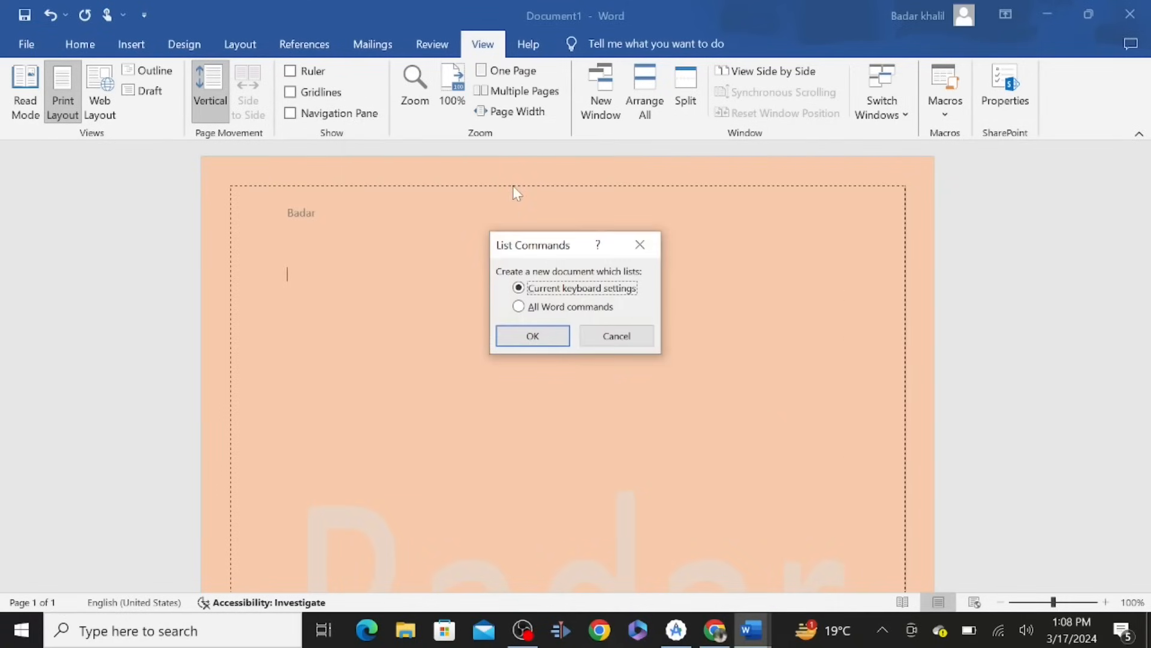
{"action": "key", "text": "Return"}
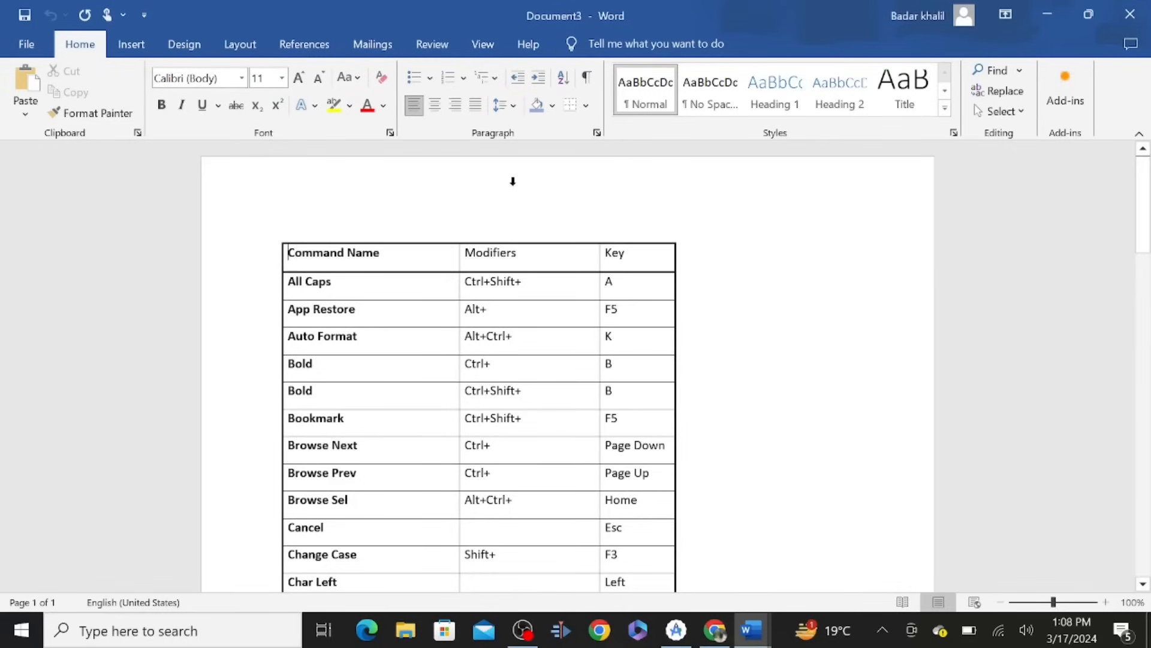
Make the Ctrl+ modifier in the first Bold row of the keyboard shortcut table bold
{"action": "scroll", "coordinate": [479, 360], "scroll_direction": "down", "scroll_amount": 20}
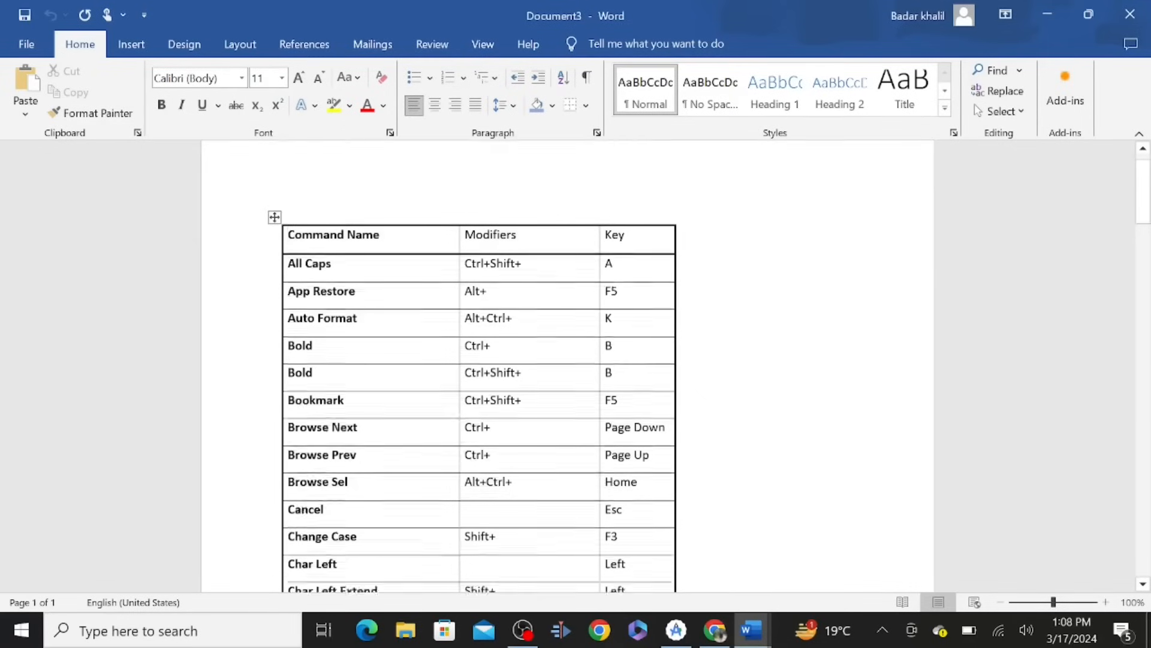
{"action": "scroll", "coordinate": [479, 359], "scroll_direction": "down", "scroll_amount": 20}
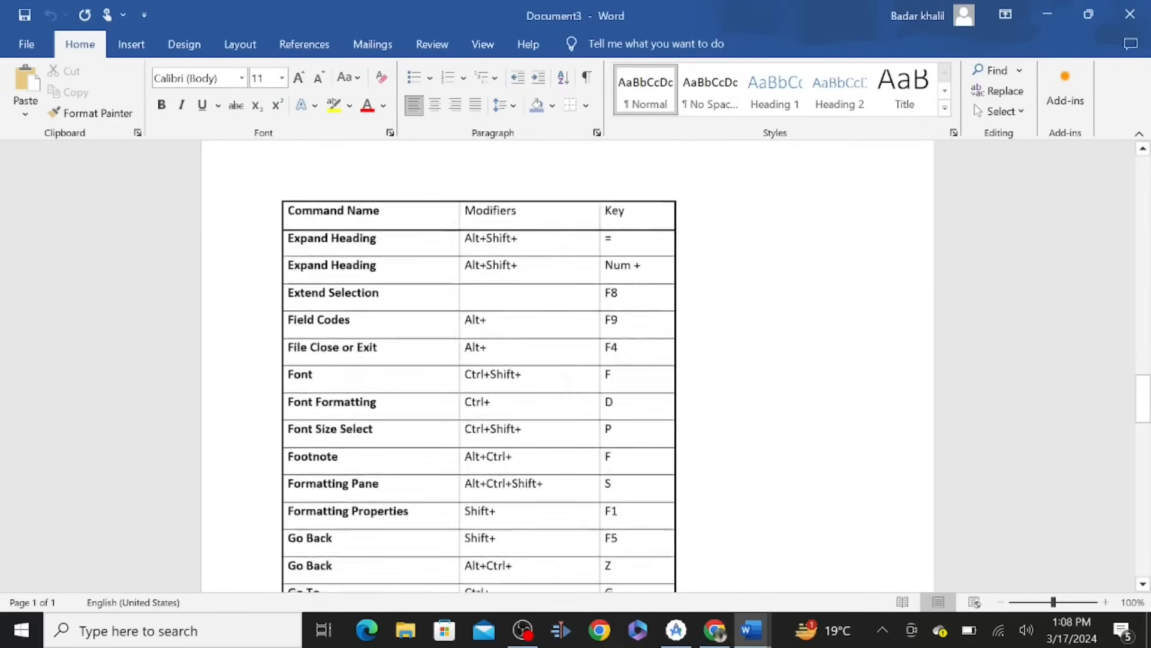
{"action": "scroll", "coordinate": [650, 290], "scroll_direction": "down", "scroll_amount": 4}
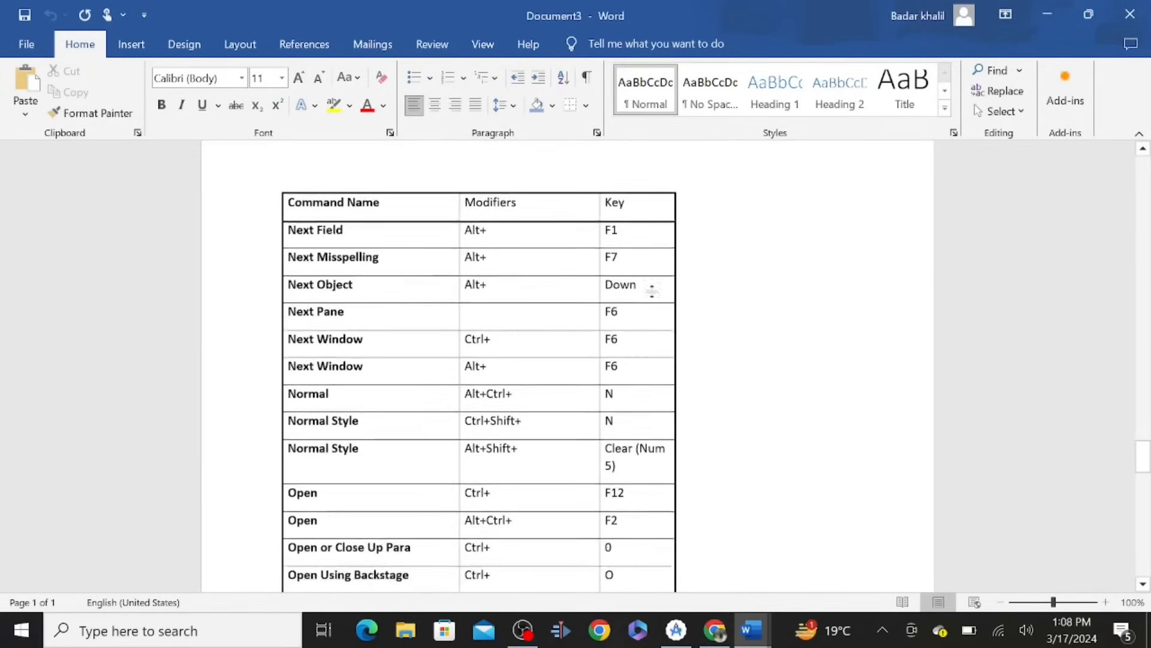
{"action": "scroll", "coordinate": [650, 290], "scroll_direction": "up", "scroll_amount": 20}
{"action": "scroll", "coordinate": [650, 290], "scroll_direction": "up", "scroll_amount": 15}
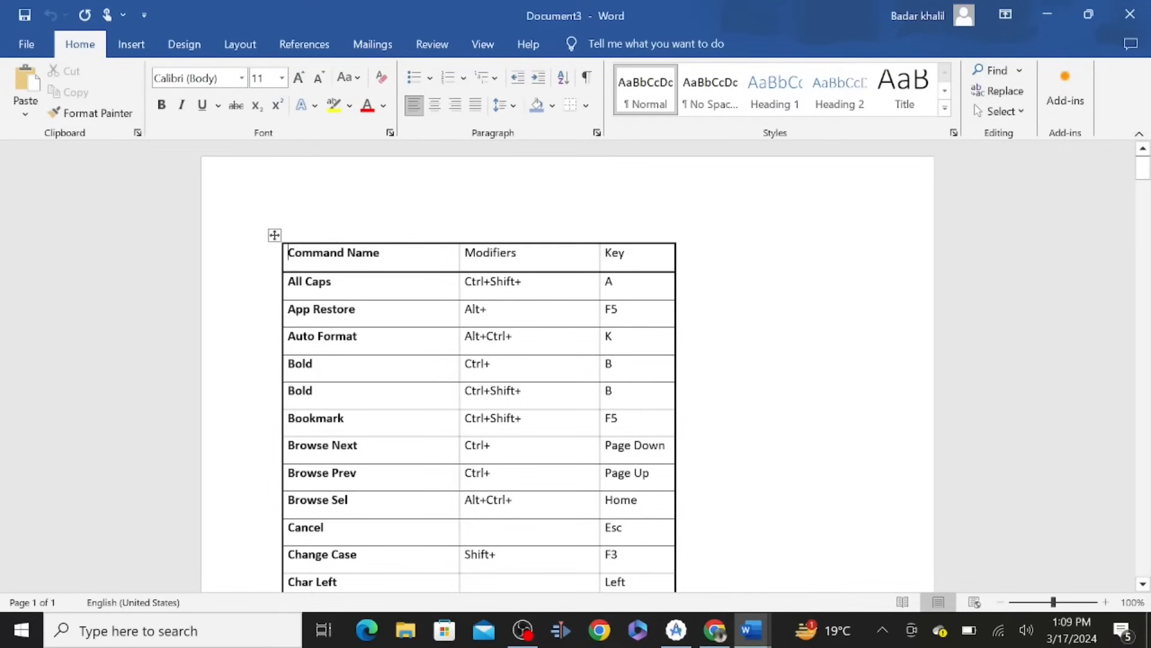
{"action": "left_click", "coordinate": [442, 364]}
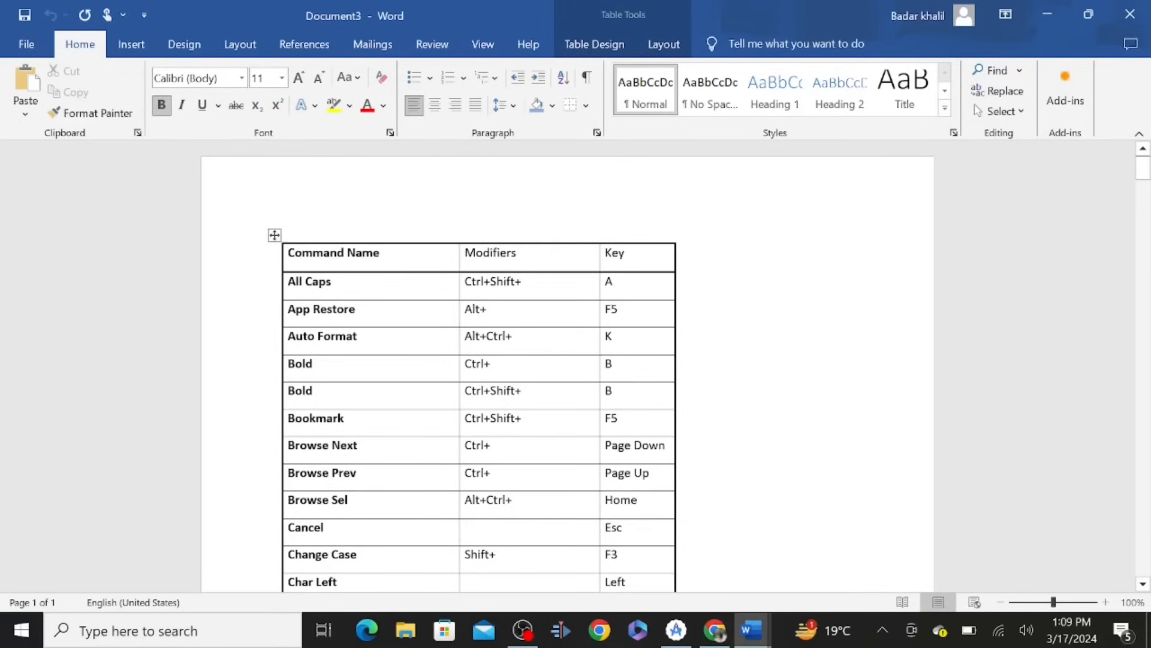
{"action": "left_click", "coordinate": [459, 370]}
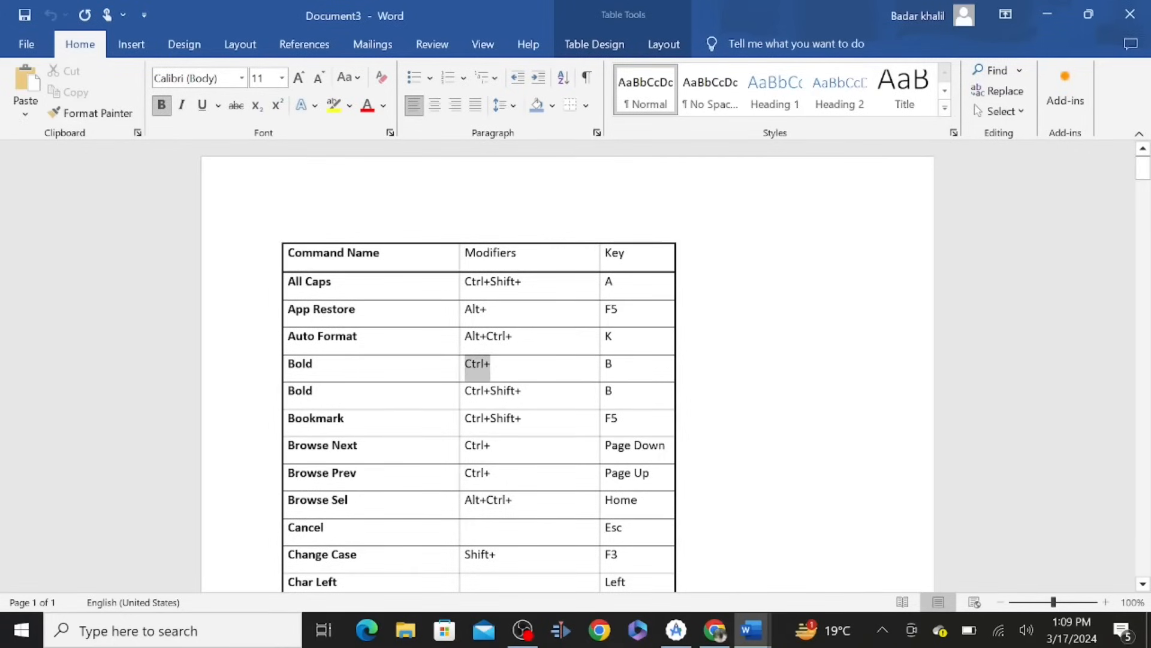
{"action": "key", "text": "ctrl+b"}
{"action": "left_click", "coordinate": [505, 372]}
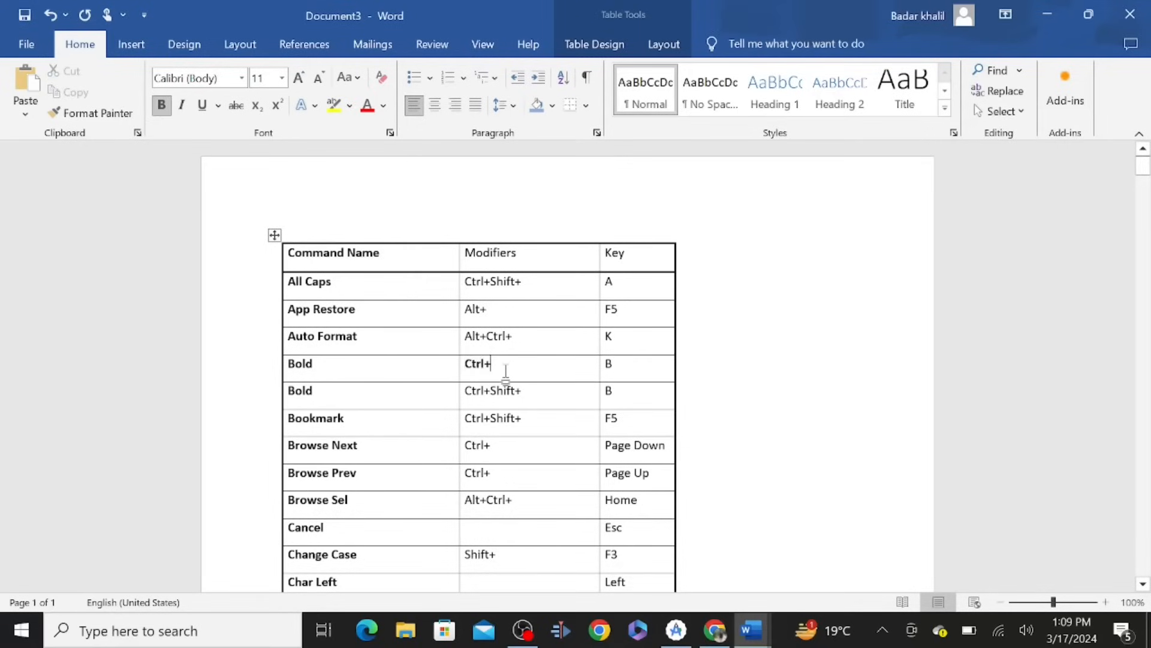
Look through the whole keyboard shortcut table, checking the command names, modifiers and keys
{"action": "scroll", "coordinate": [505, 371], "scroll_direction": "down", "scroll_amount": 20}
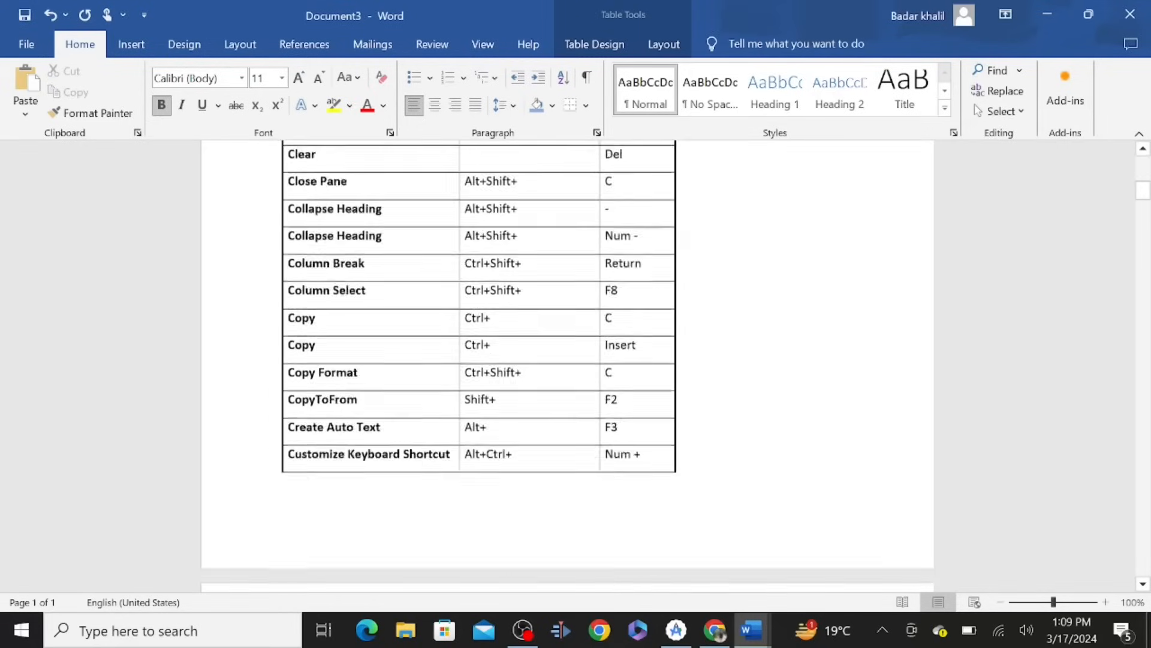
{"action": "scroll", "coordinate": [505, 371], "scroll_direction": "down", "scroll_amount": 20}
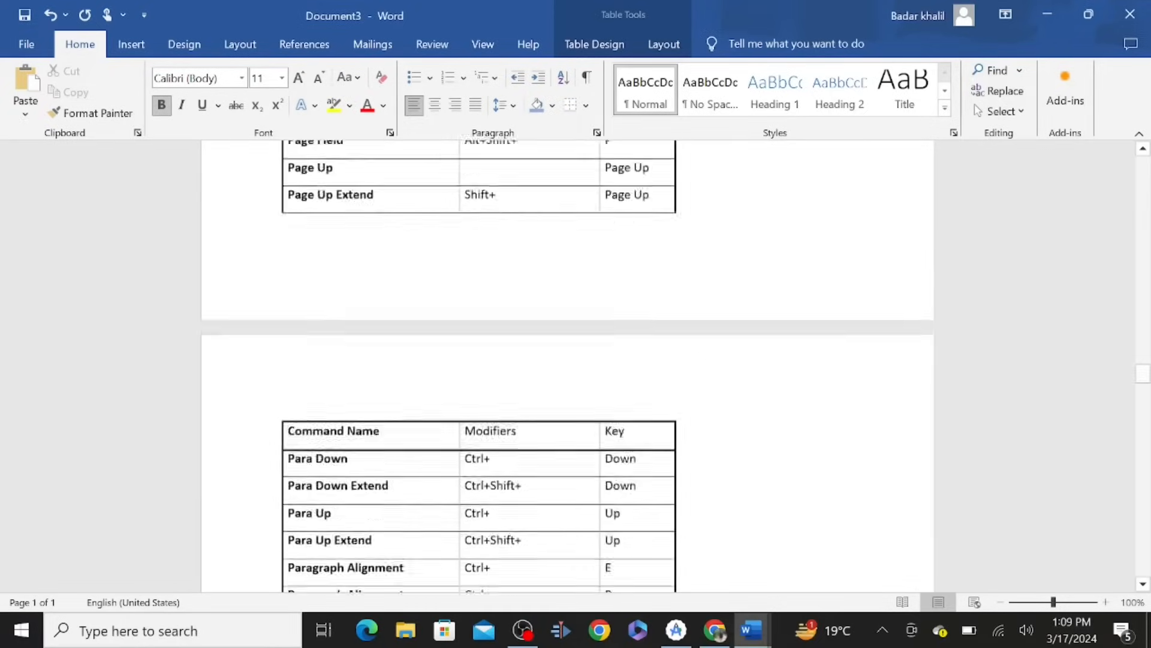
{"action": "scroll", "coordinate": [567, 360], "scroll_direction": "down", "scroll_amount": 10}
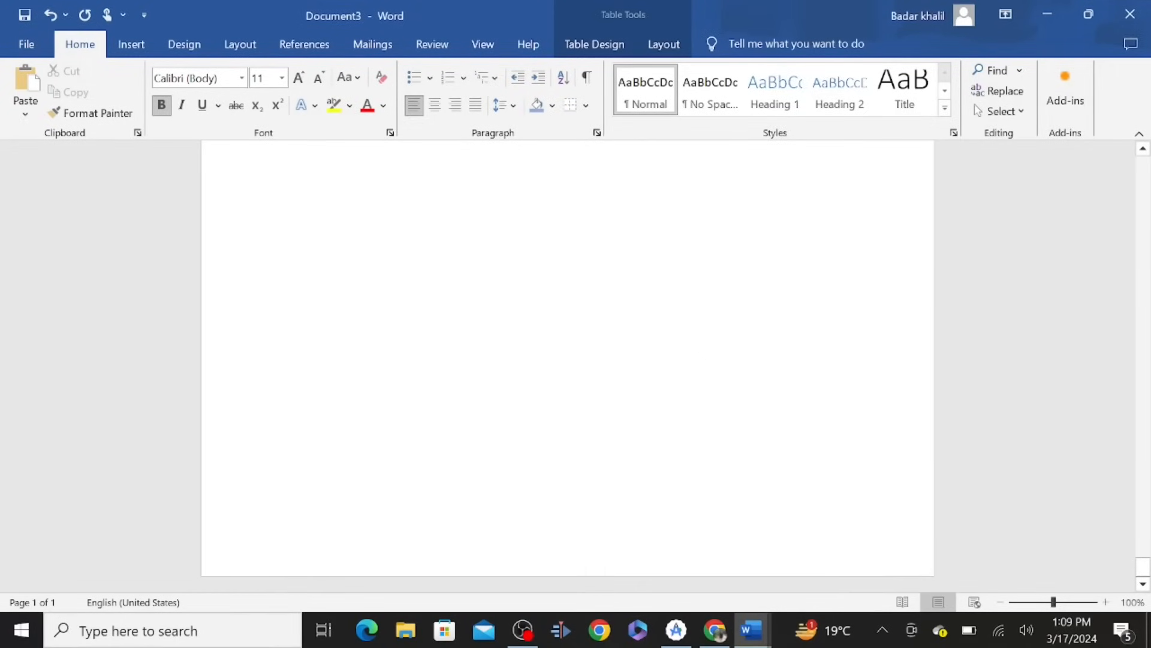
{"action": "scroll", "coordinate": [567, 360], "scroll_direction": "up", "scroll_amount": 20}
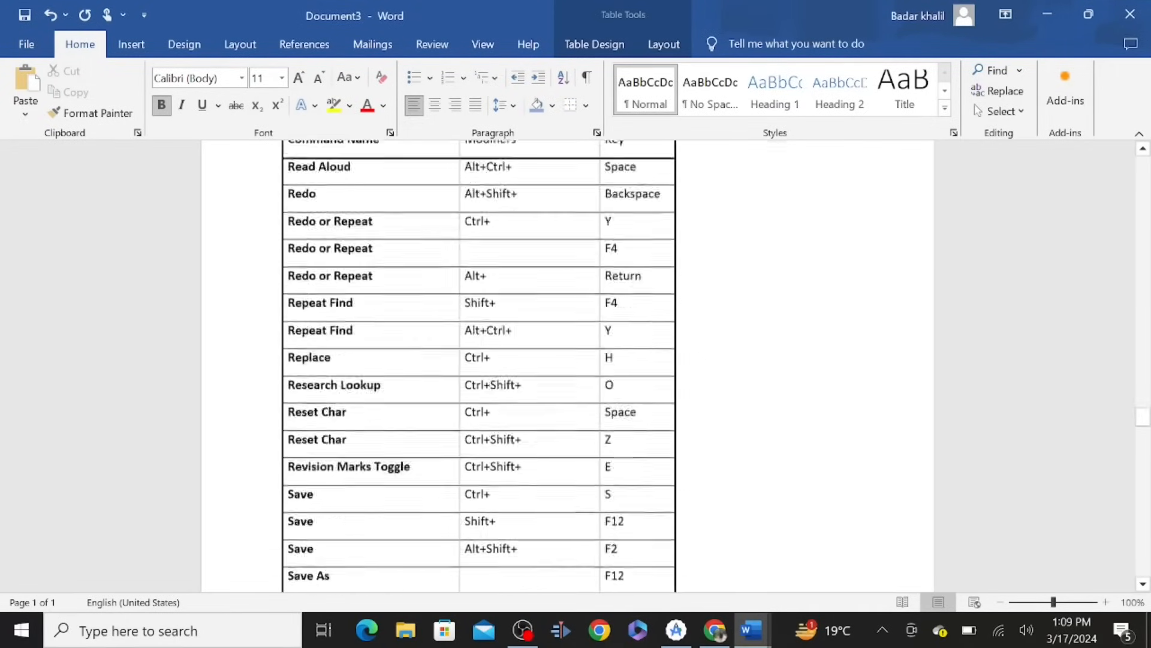
{"action": "scroll", "coordinate": [506, 372], "scroll_direction": "up", "scroll_amount": 20}
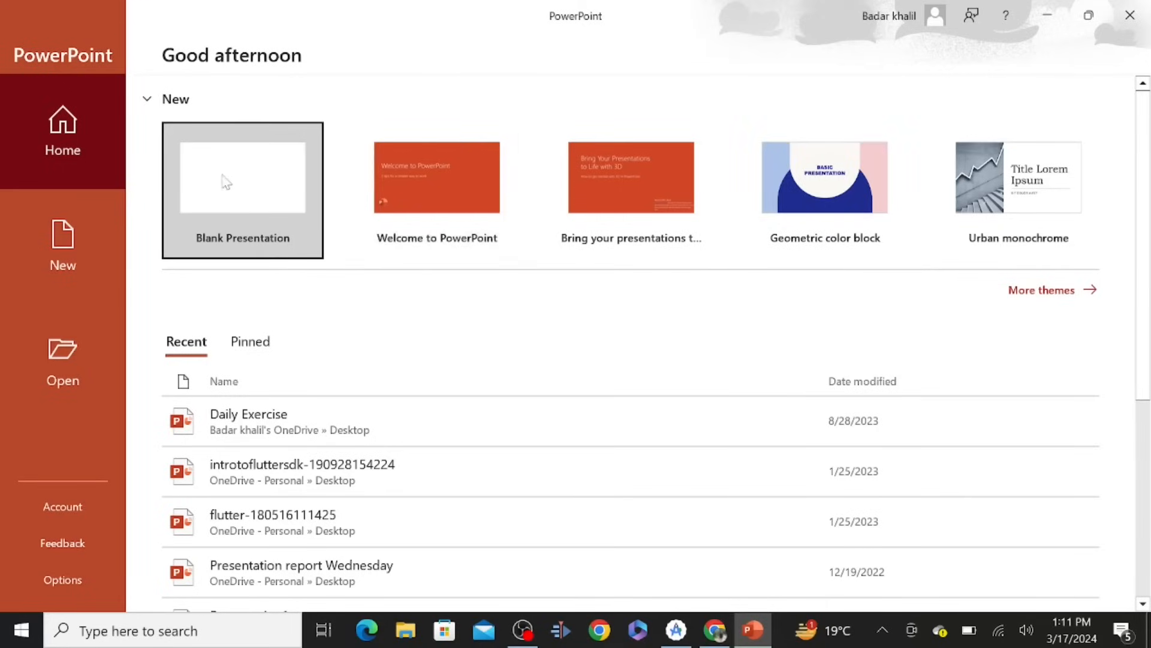
Switch to PowerPoint and create a blank presentation
{"action": "left_click", "coordinate": [240, 188]}
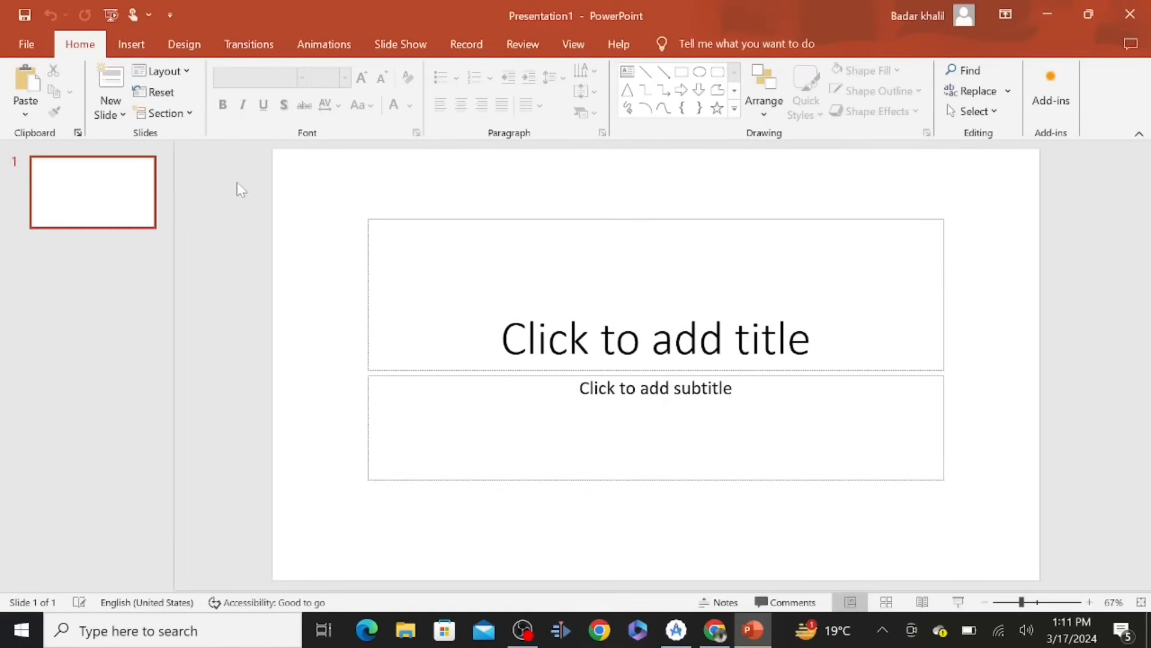
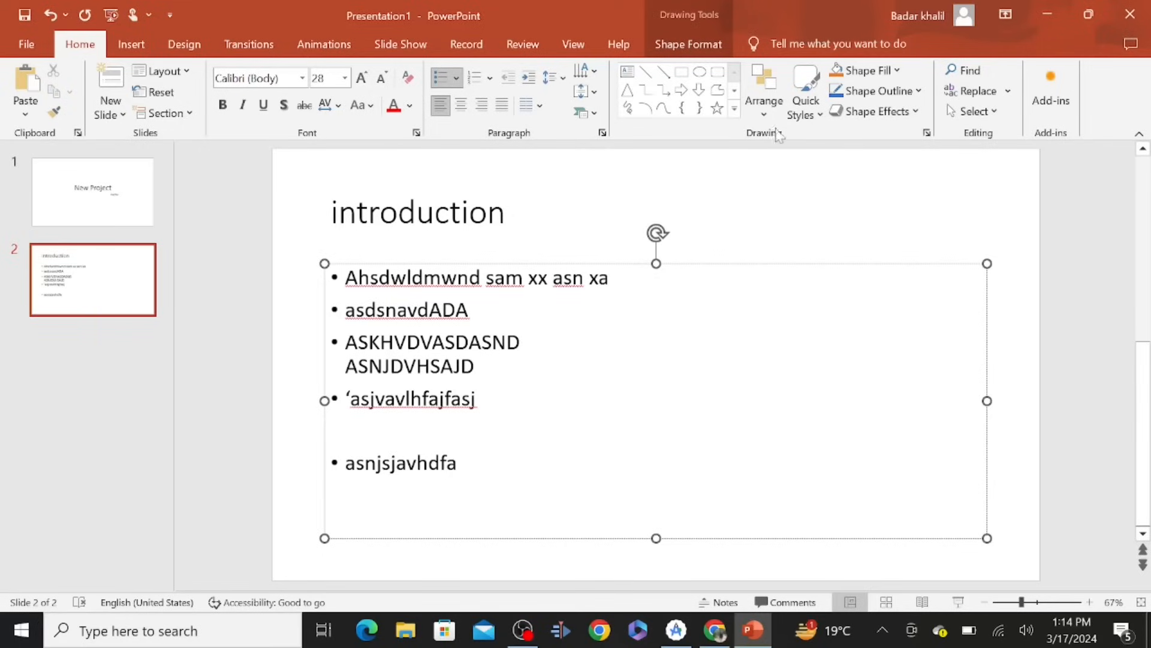
Look at the shape gallery, the insertable objects and the slide themes and variants without applying any
{"action": "left_click", "coordinate": [734, 112]}
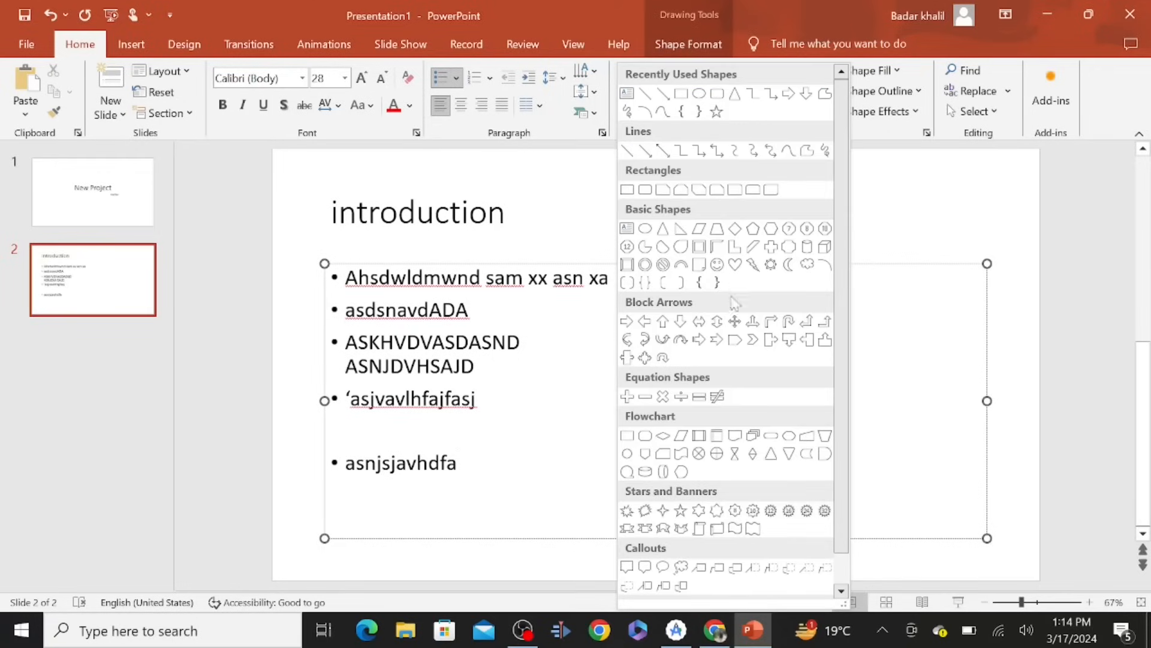
{"action": "left_click", "coordinate": [898, 205]}
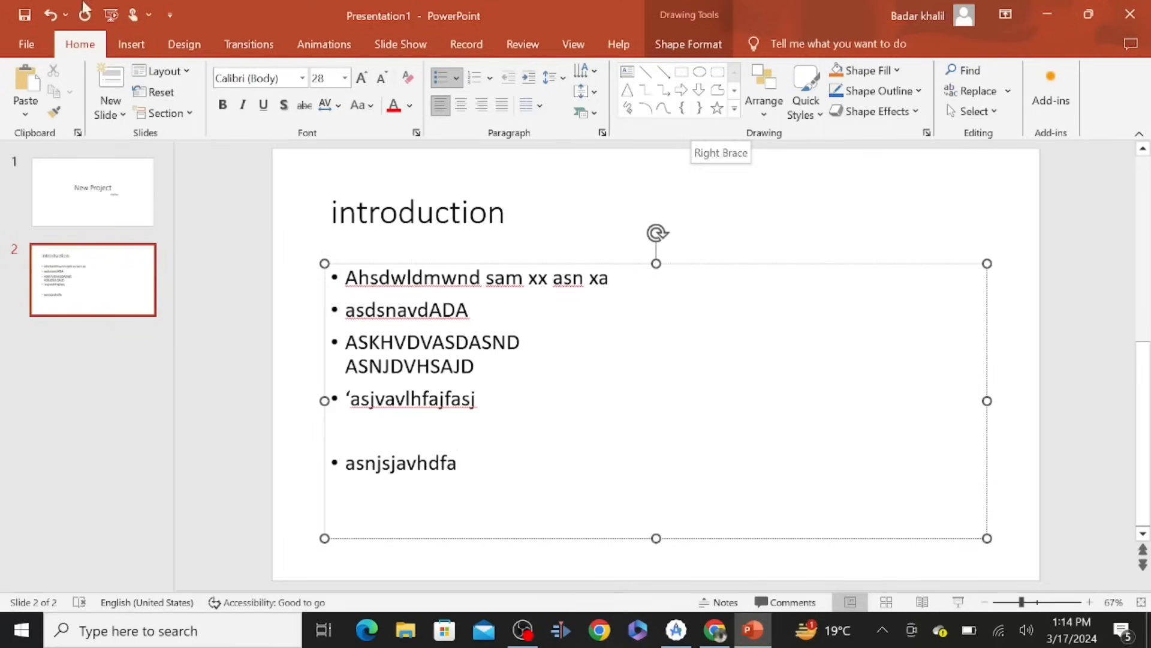
{"action": "left_click", "coordinate": [131, 50]}
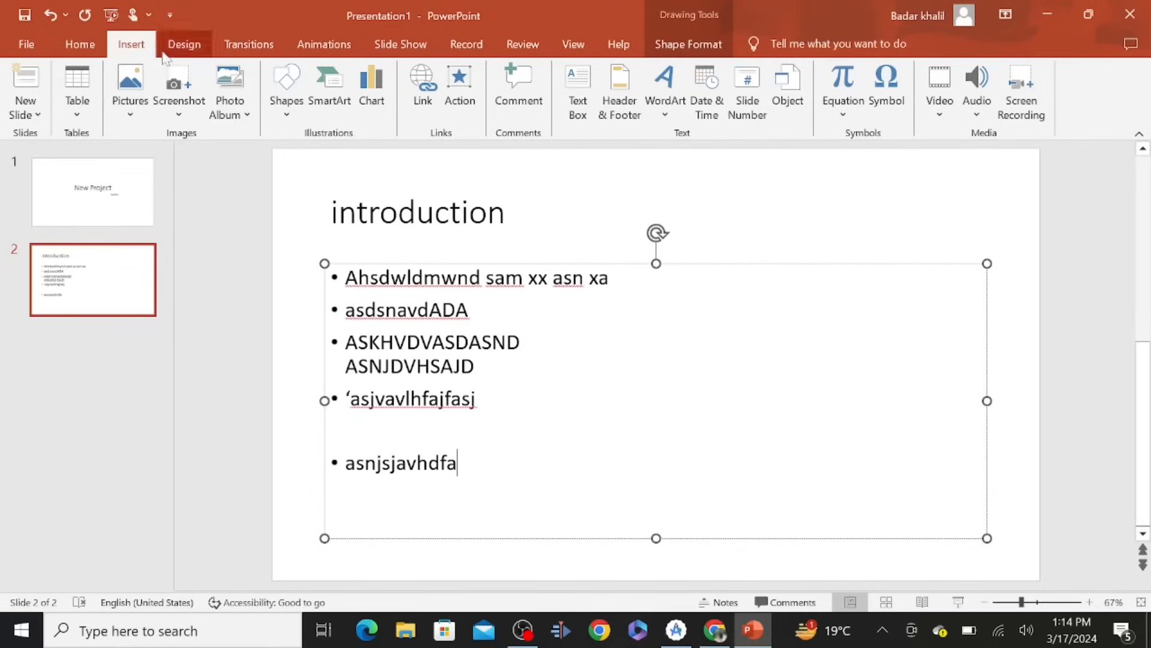
{"action": "left_click", "coordinate": [193, 49]}
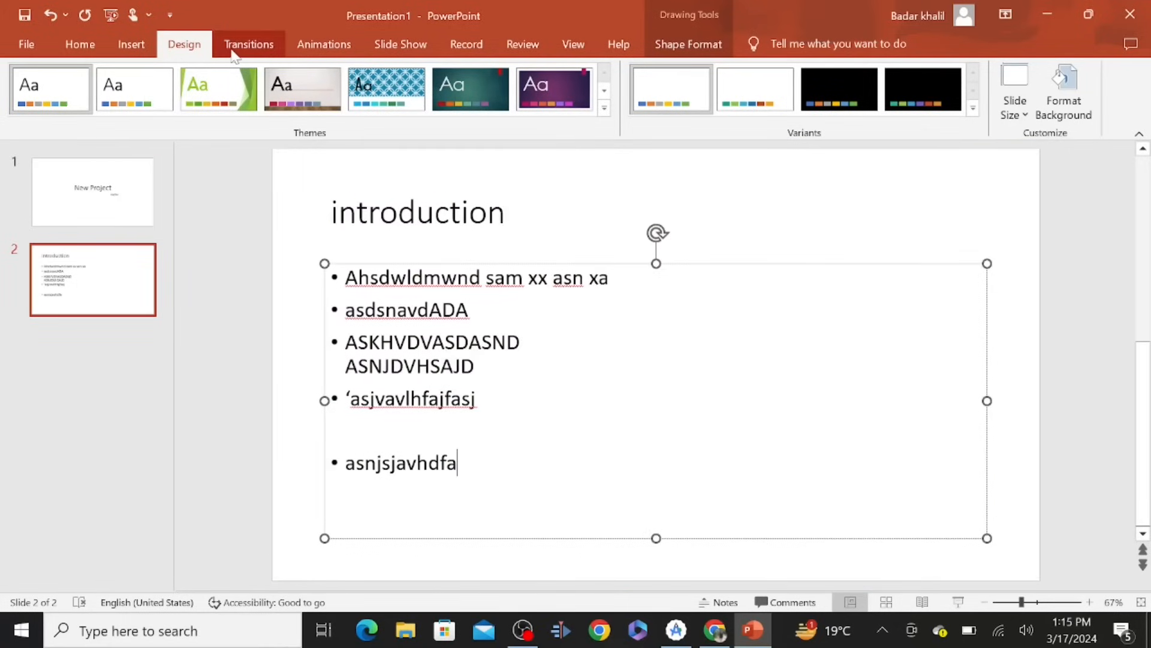
Try the Wipe transition on the New Project title slide and set it to Push instead
{"action": "left_click", "coordinate": [246, 44]}
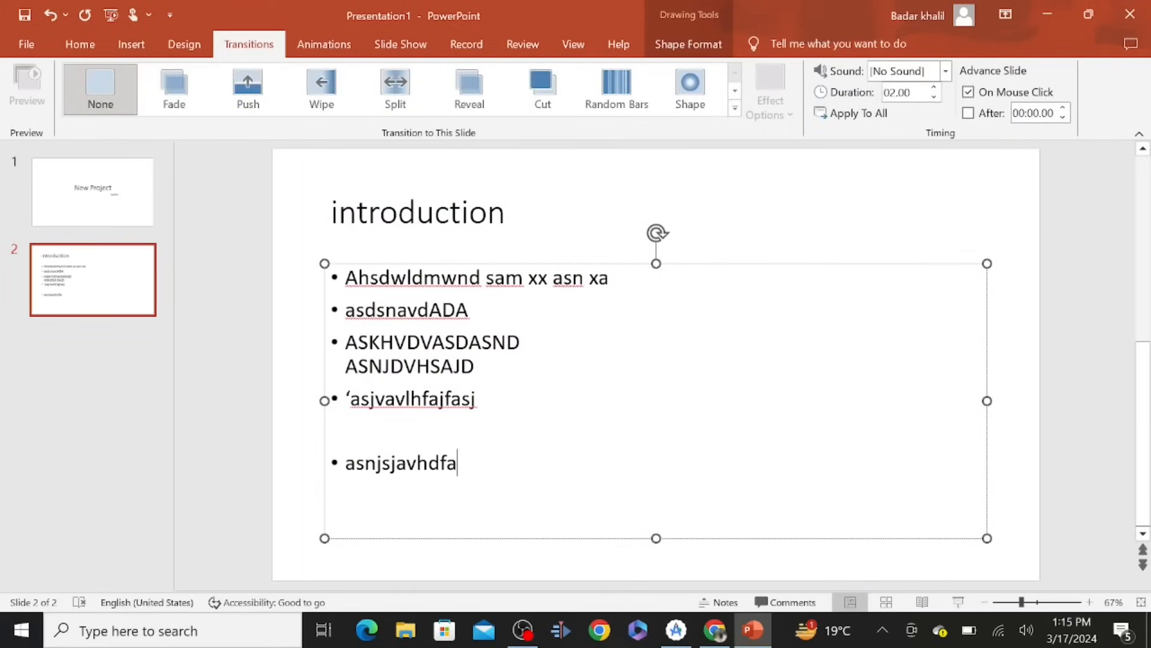
{"action": "left_click", "coordinate": [127, 215]}
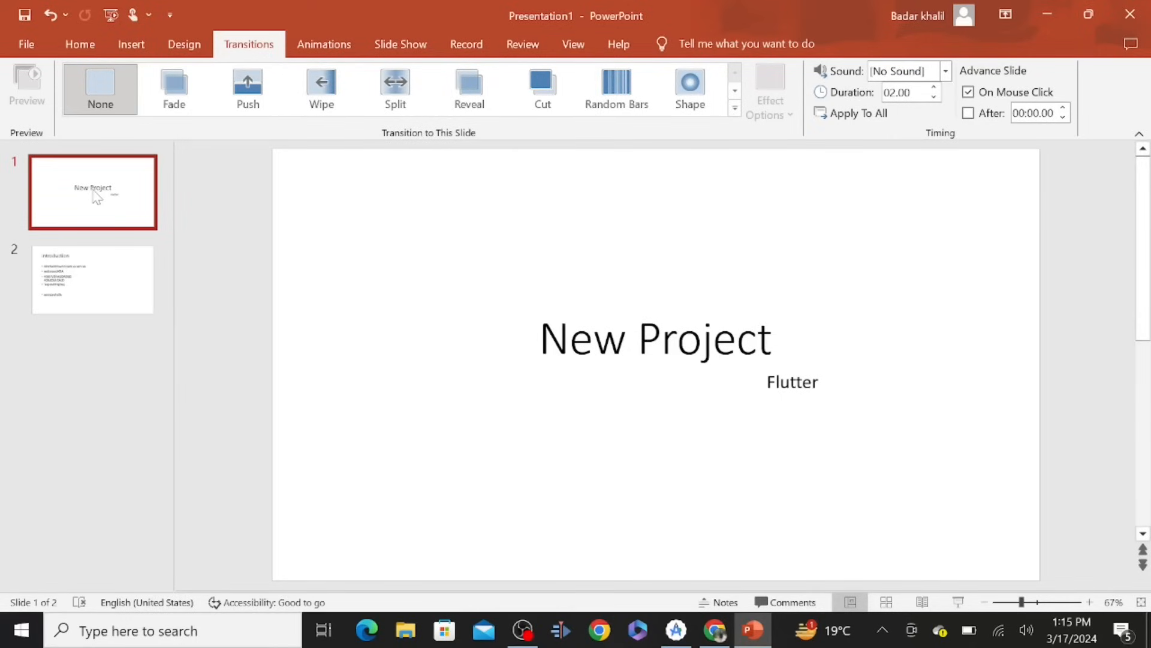
{"action": "left_click", "coordinate": [329, 88]}
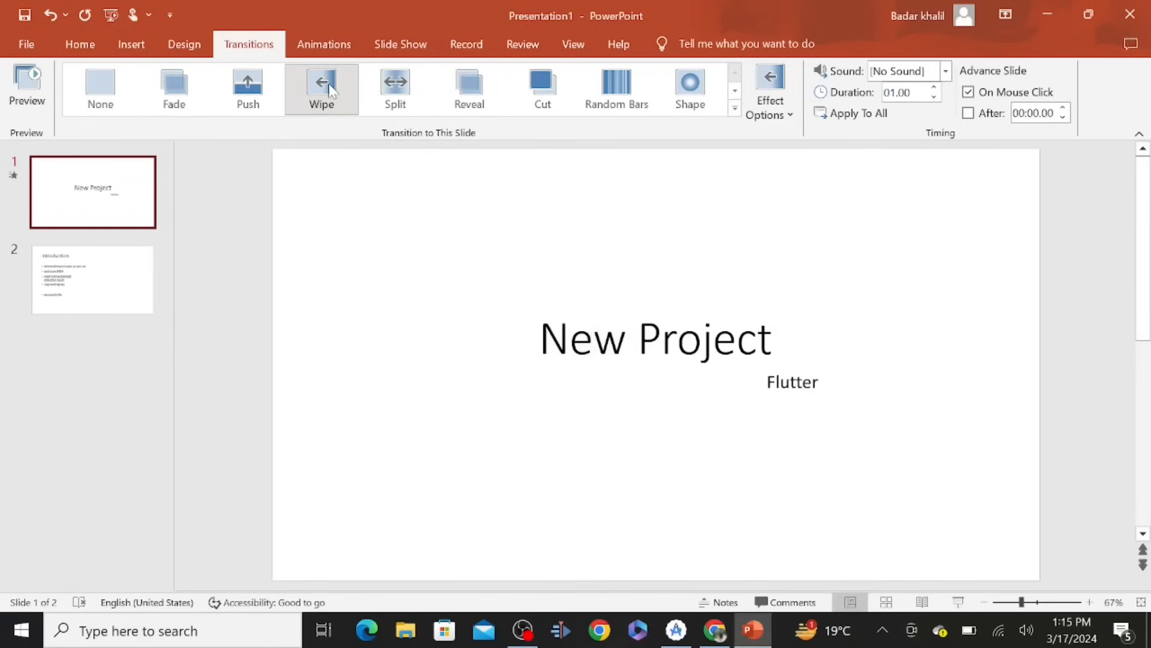
{"action": "left_click", "coordinate": [262, 95]}
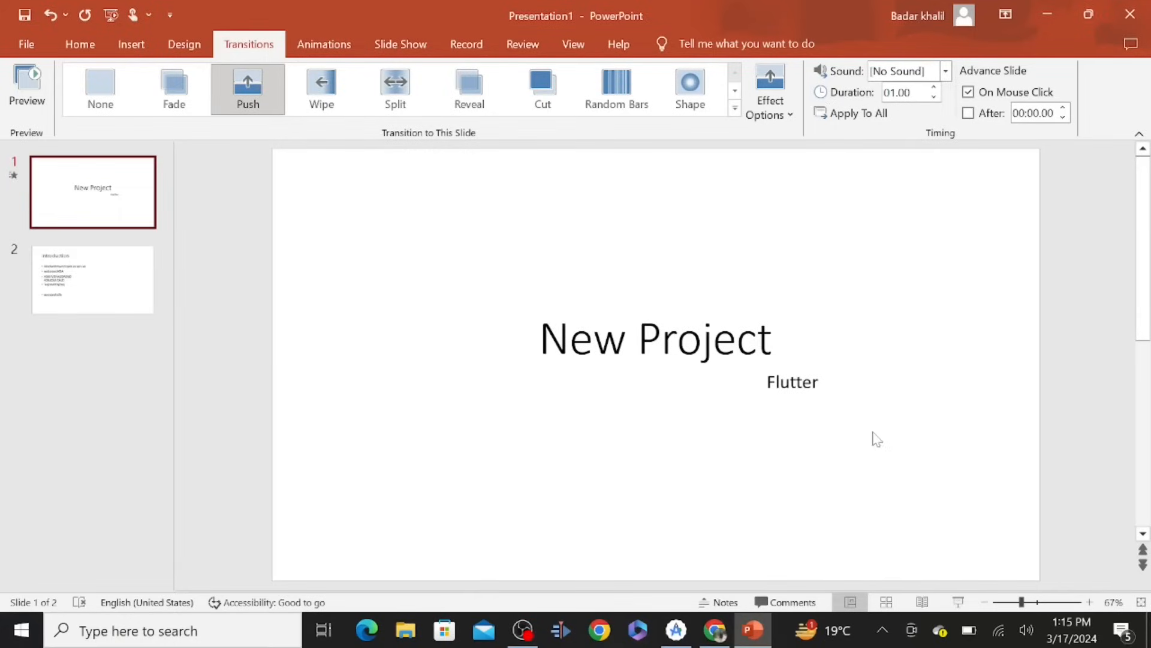
Play the slide show from the title slide to the introduction slide and exit it
{"action": "left_click", "coordinate": [958, 602]}
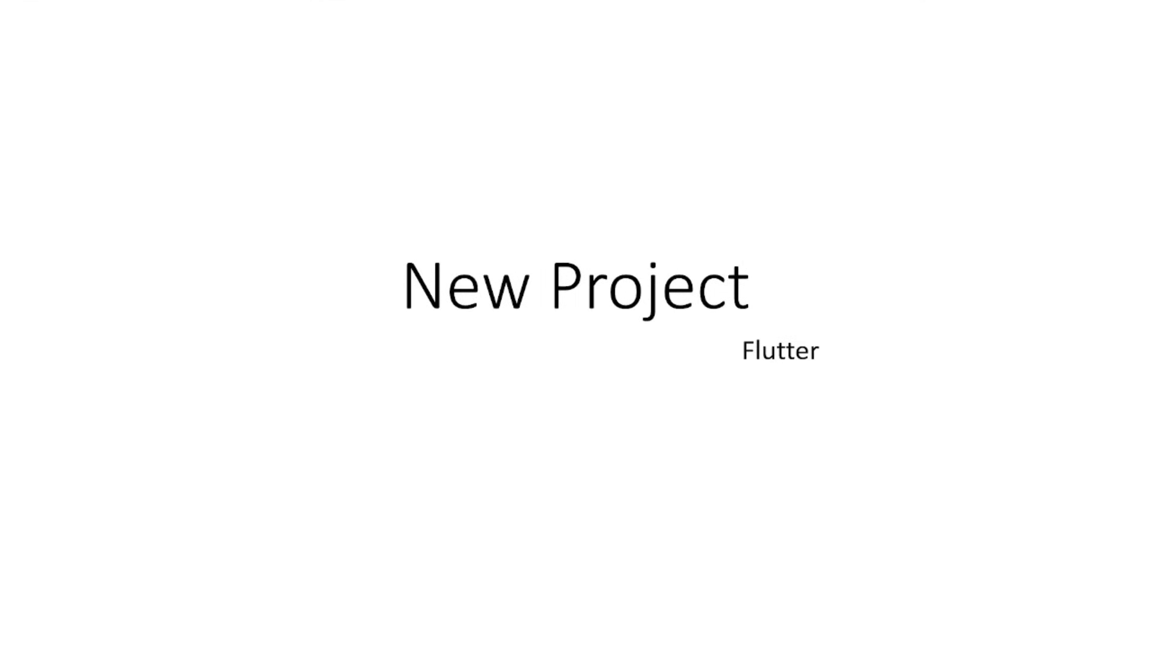
{"action": "key", "text": "Right"}
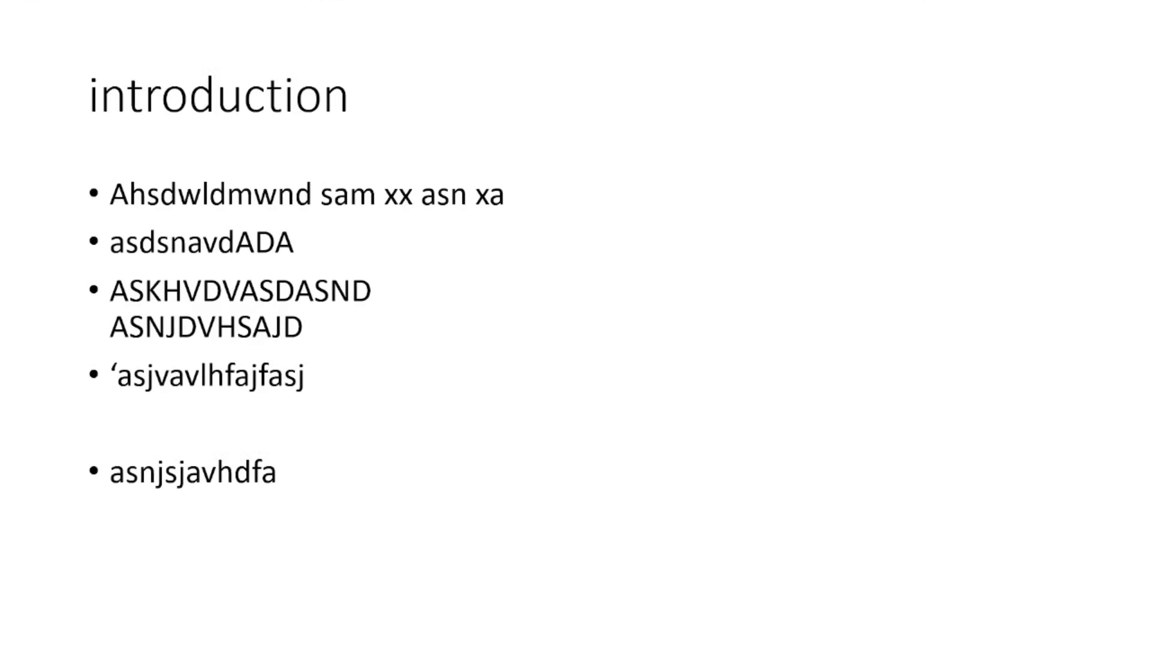
{"action": "left_click", "coordinate": [1135, 307]}
{"action": "left_click", "coordinate": [1134, 307]}
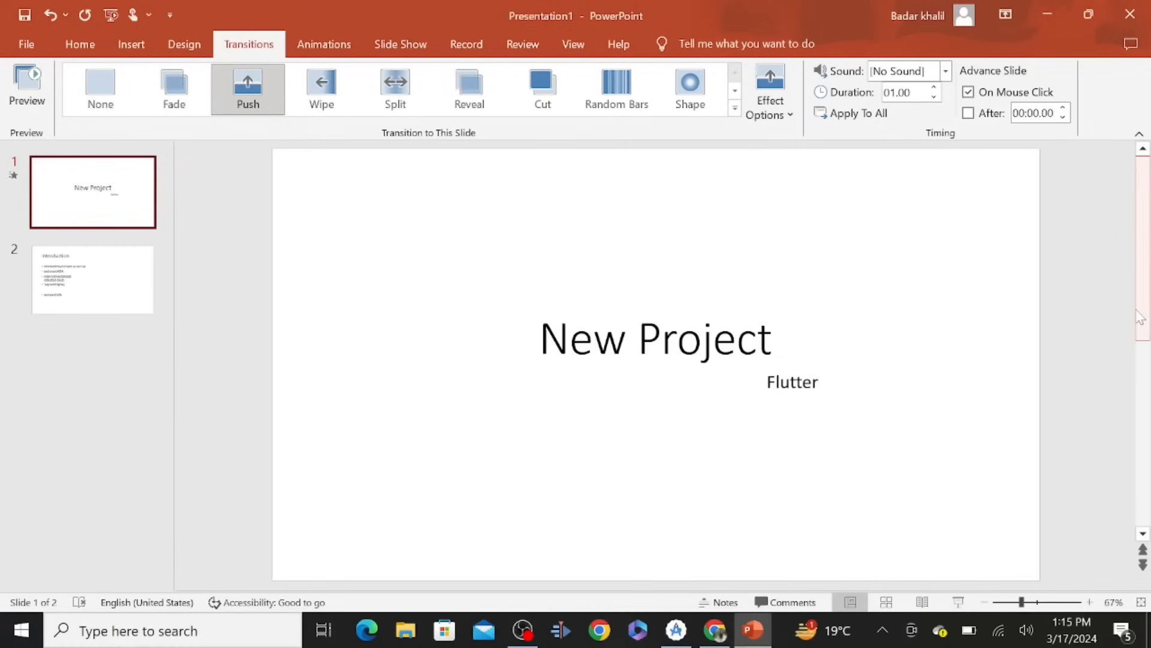
Apply the Fade transition to the introduction slide
{"action": "left_click", "coordinate": [93, 280]}
{"action": "left_click", "coordinate": [100, 89]}
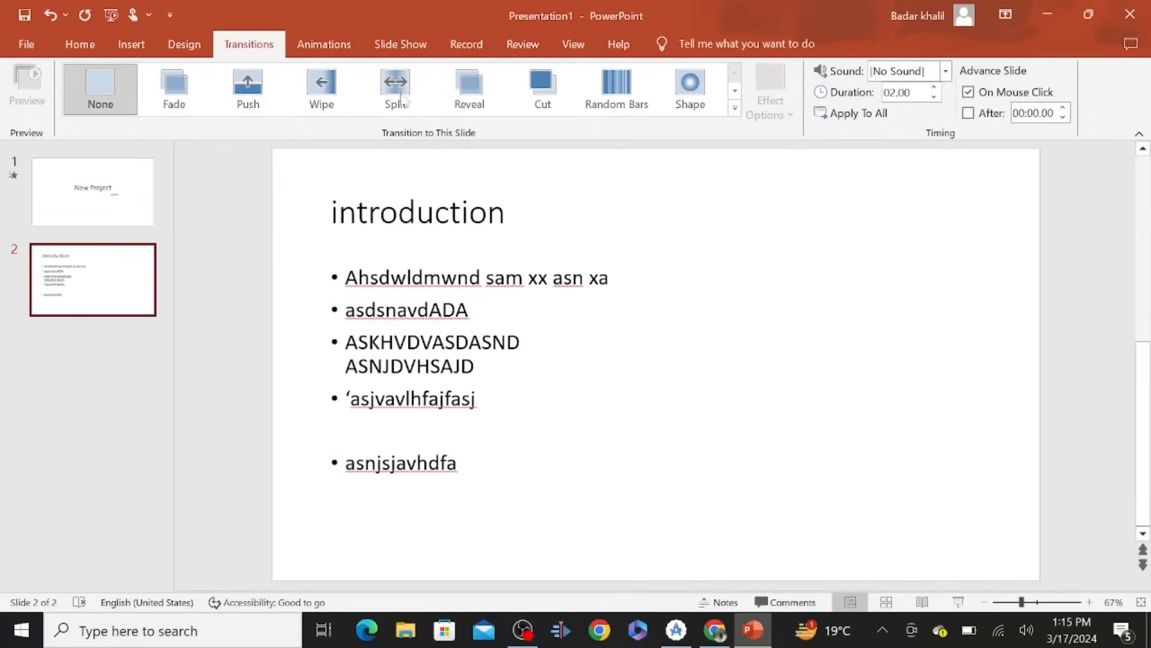
{"action": "left_click", "coordinate": [174, 89]}
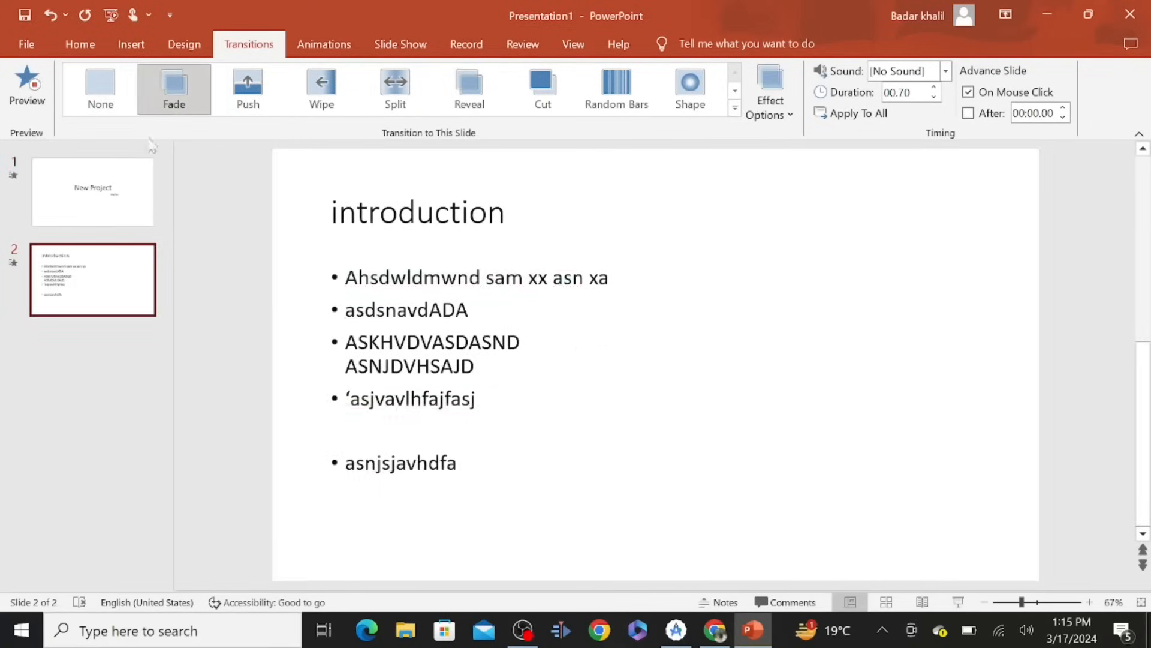
Replay the slide show from the first slide to check the transition into the introduction slide, and exit it
{"action": "left_click", "coordinate": [144, 179]}
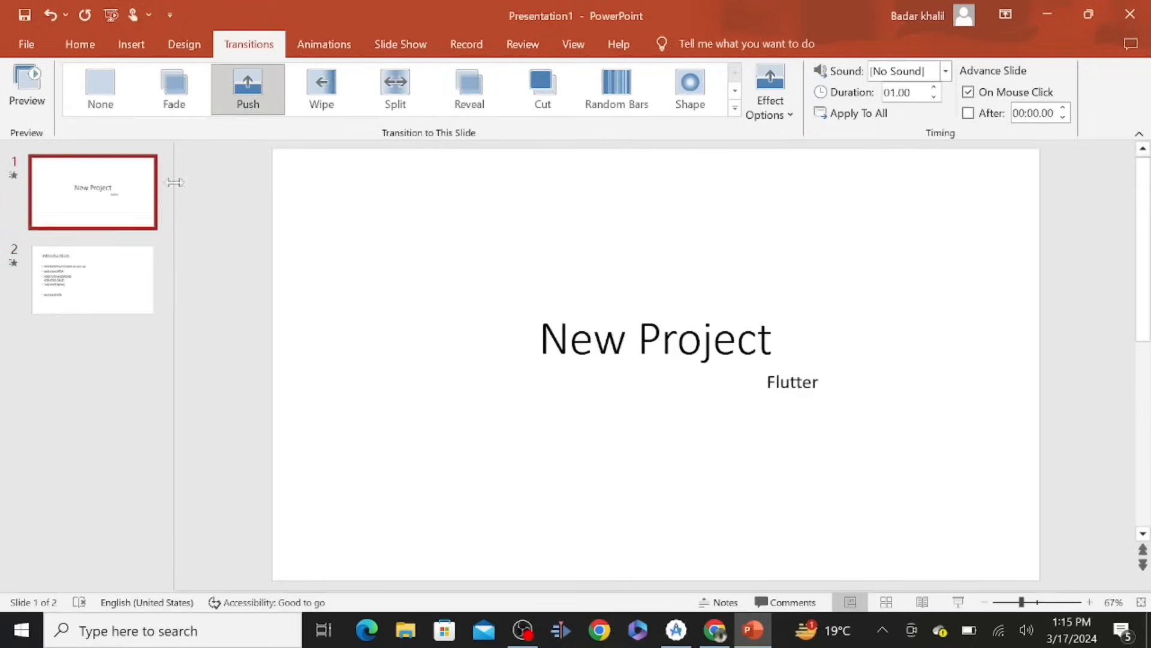
{"action": "left_click", "coordinate": [959, 602]}
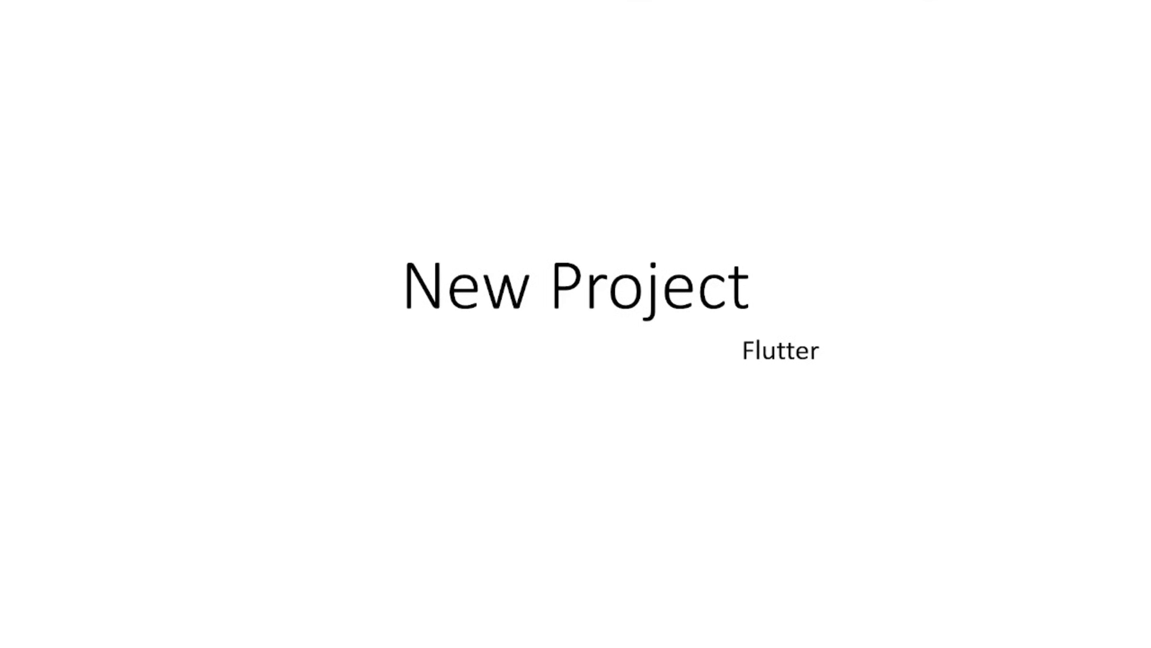
{"action": "key", "text": "Right"}
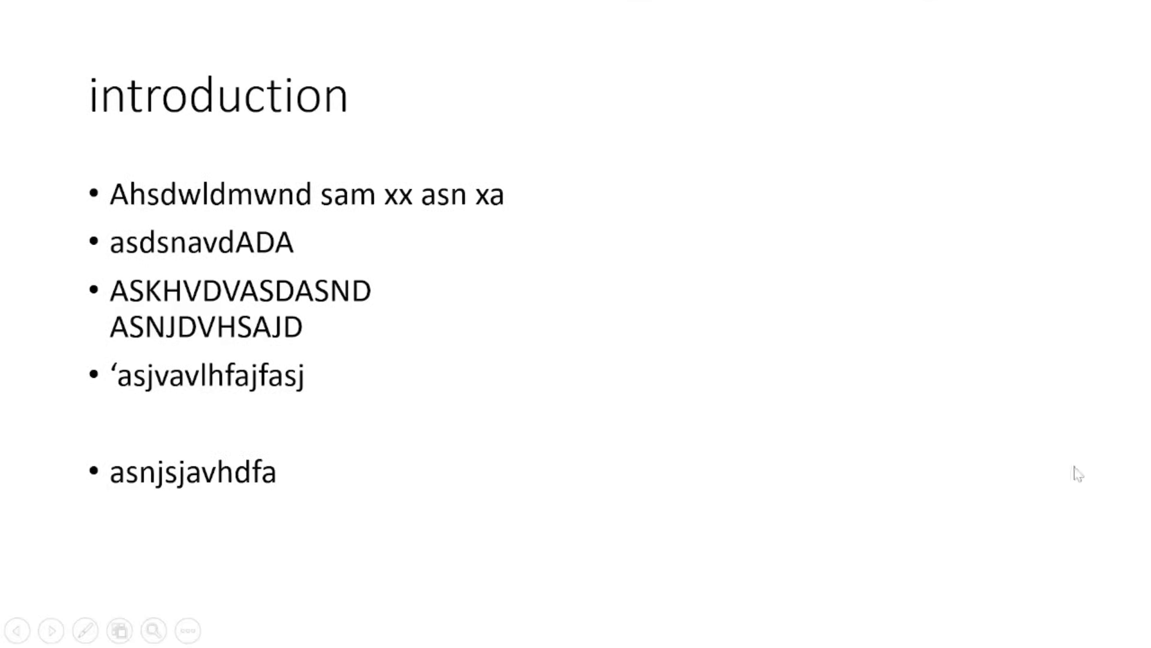
{"action": "key", "text": "Escape"}
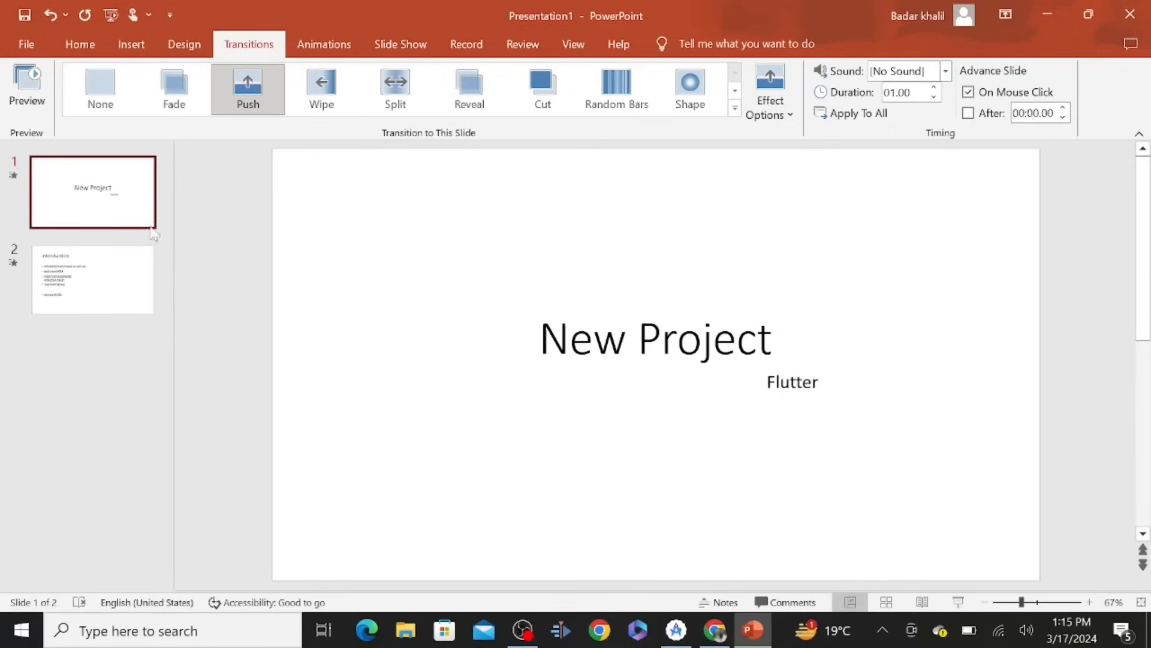
Animate the New Project title, trying Appear, Fly In and Float In before settling on the Split effect
{"action": "left_click", "coordinate": [325, 48]}
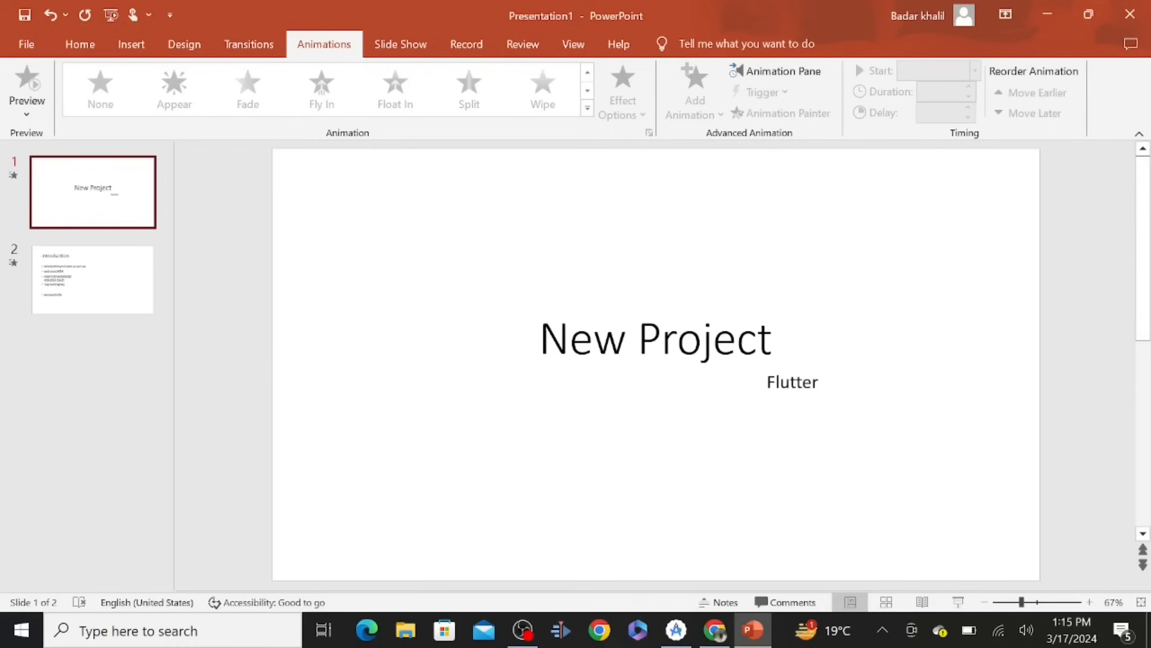
{"action": "left_click_drag", "start_coordinate": [541, 340], "coordinate": [787, 345]}
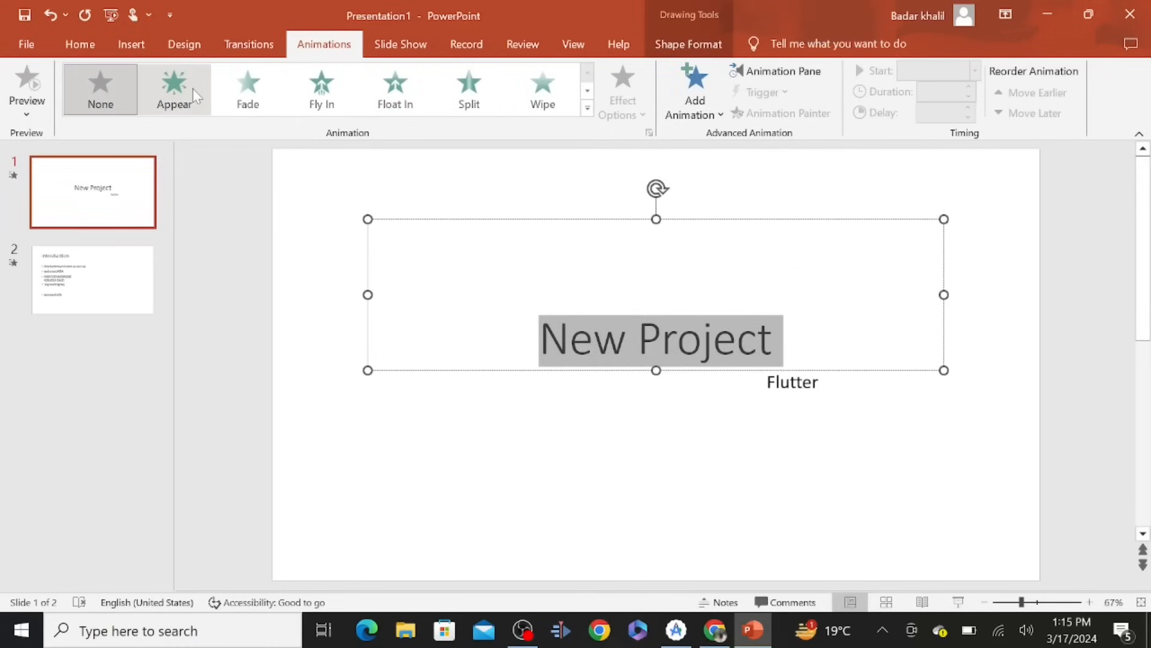
{"action": "left_click", "coordinate": [174, 90]}
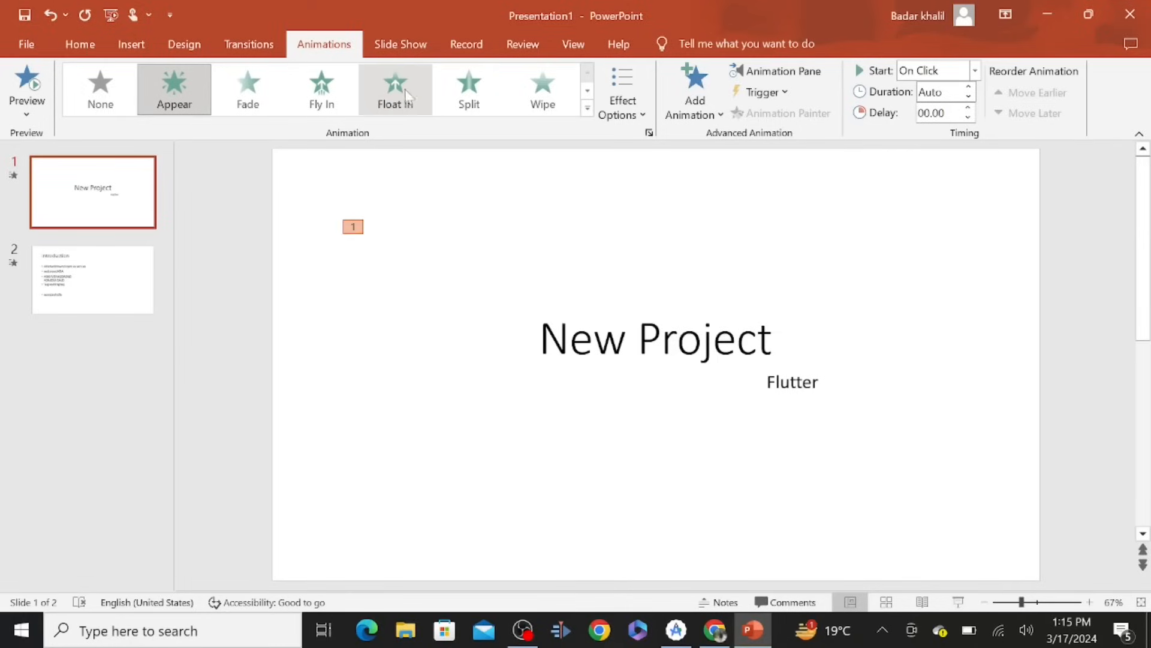
{"action": "left_click", "coordinate": [327, 94]}
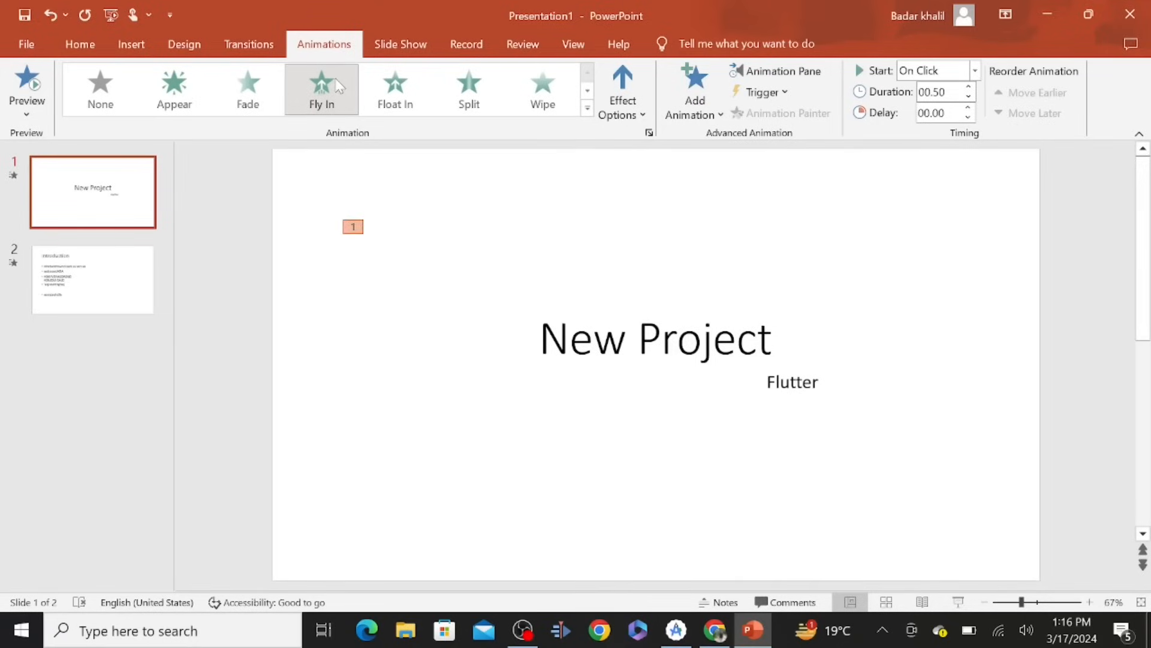
{"action": "left_click", "coordinate": [394, 85]}
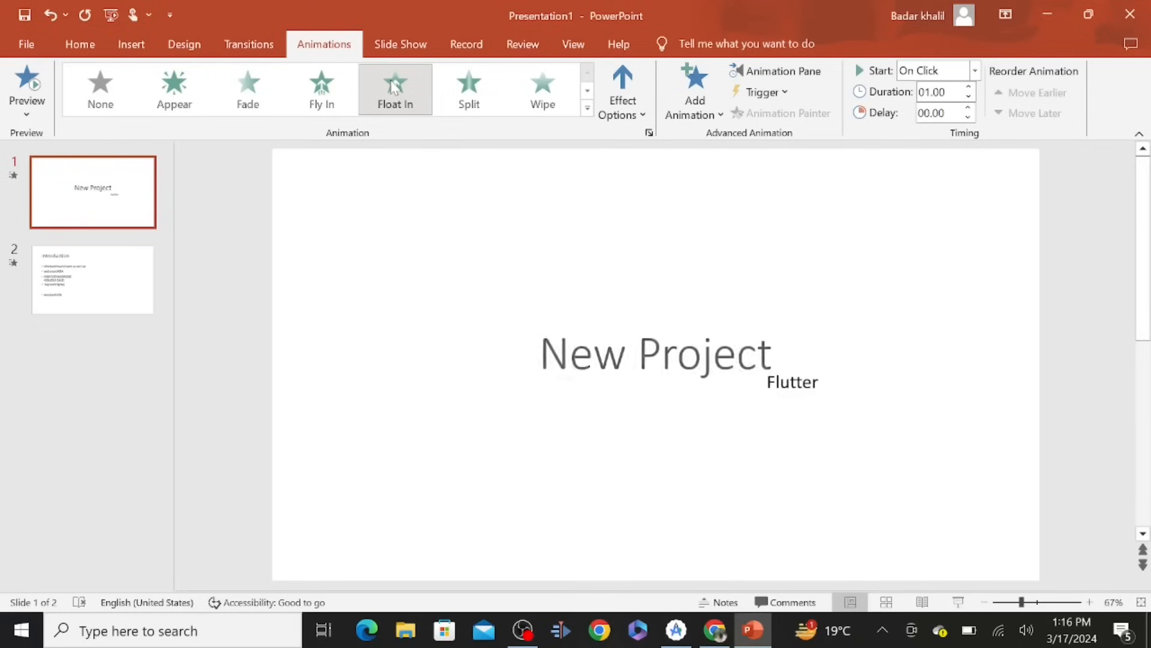
{"action": "left_click", "coordinate": [493, 103]}
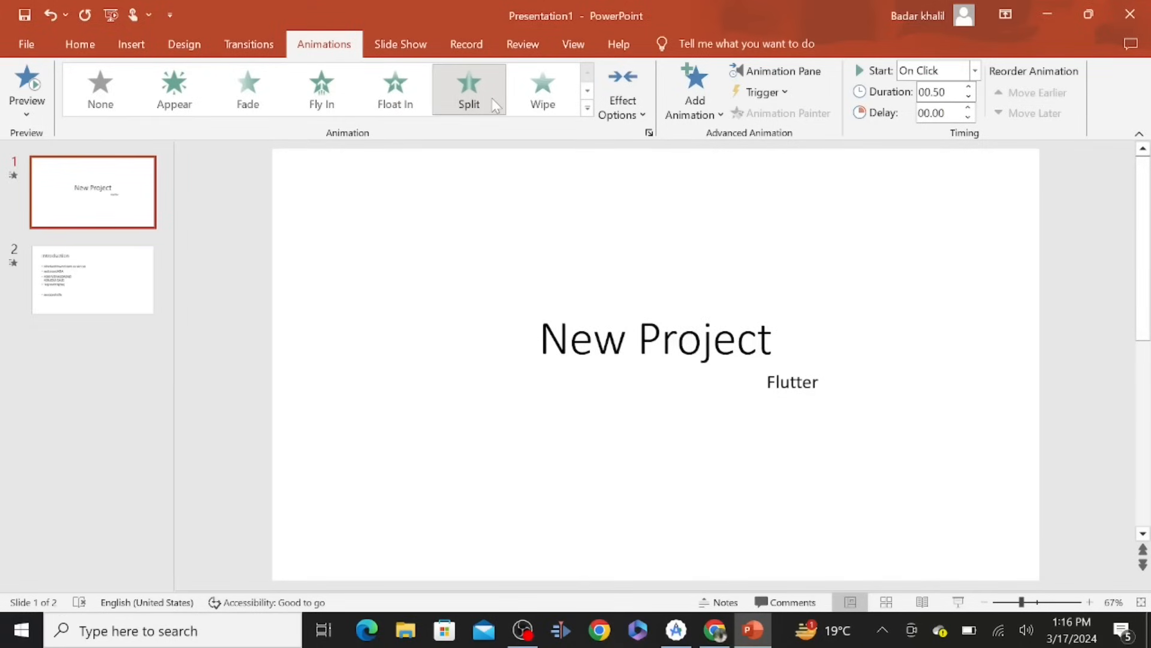
Look through the slide show, recording, review and view commands without applying any
{"action": "left_click", "coordinate": [410, 47]}
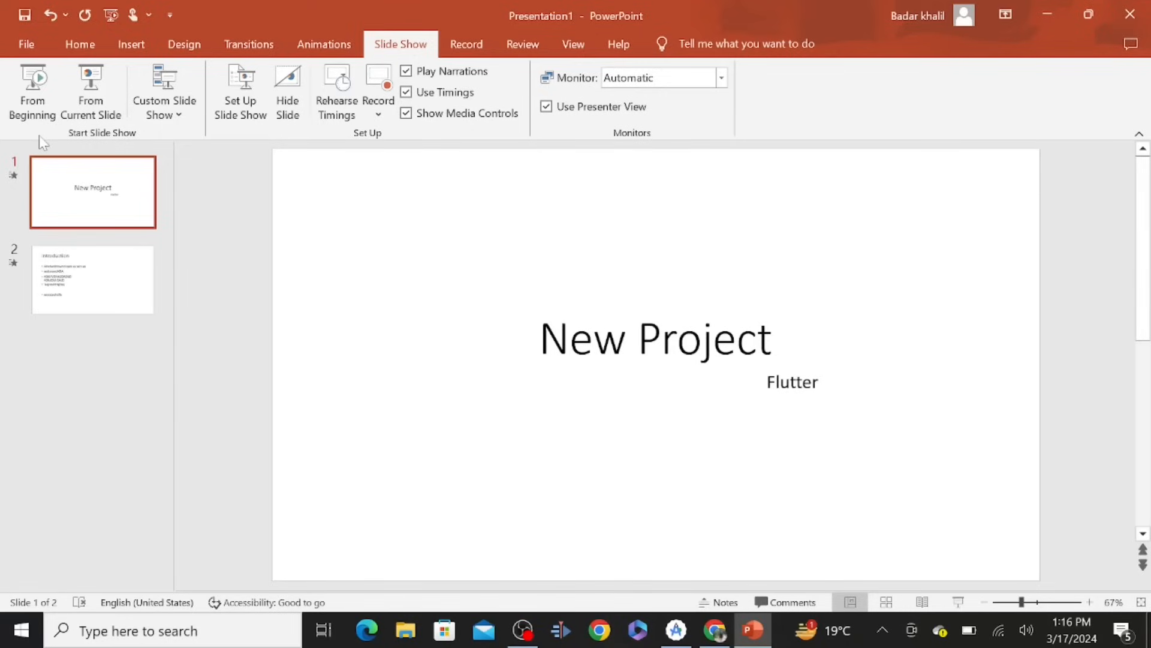
{"action": "left_click", "coordinate": [462, 45]}
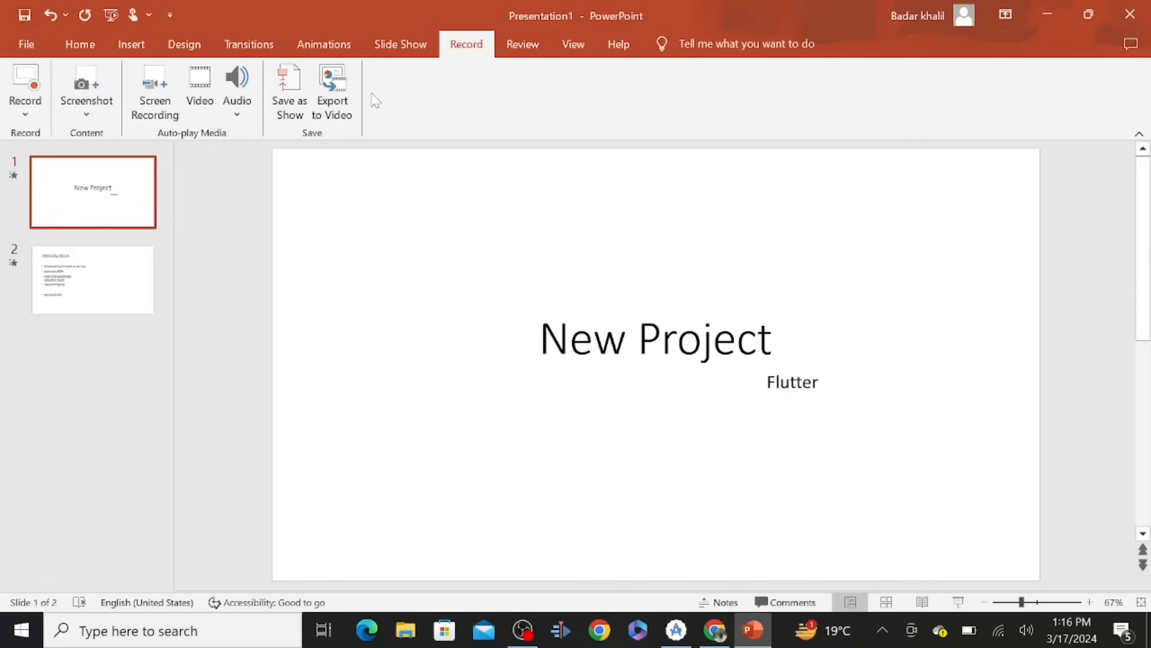
{"action": "left_click", "coordinate": [538, 46]}
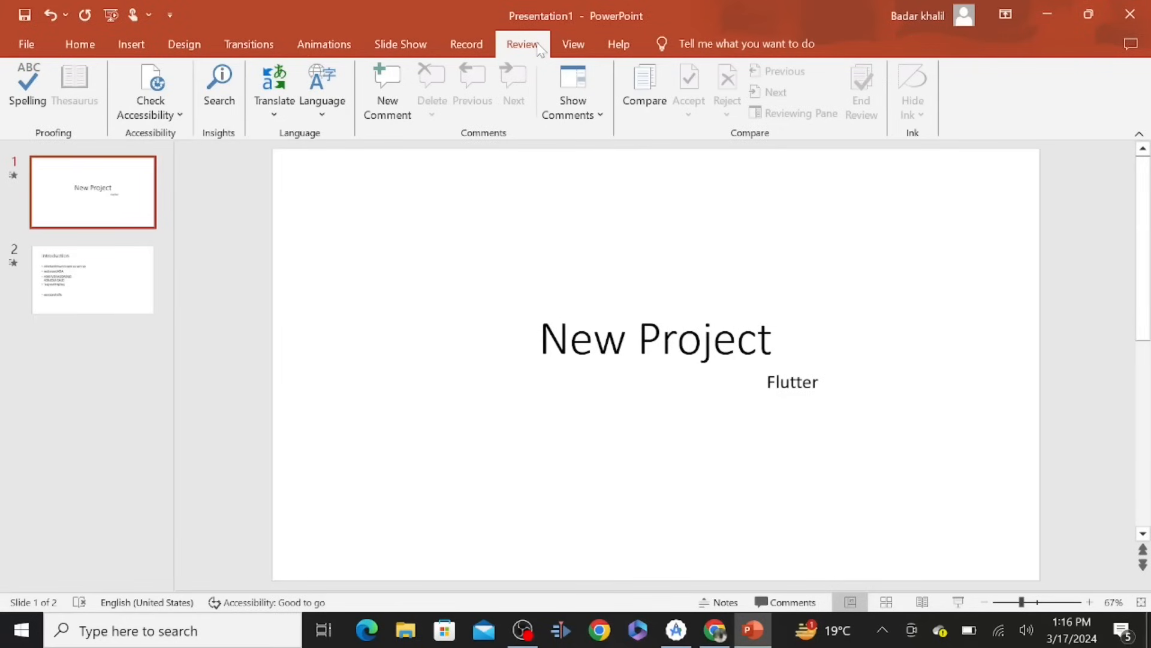
{"action": "left_click", "coordinate": [585, 47]}
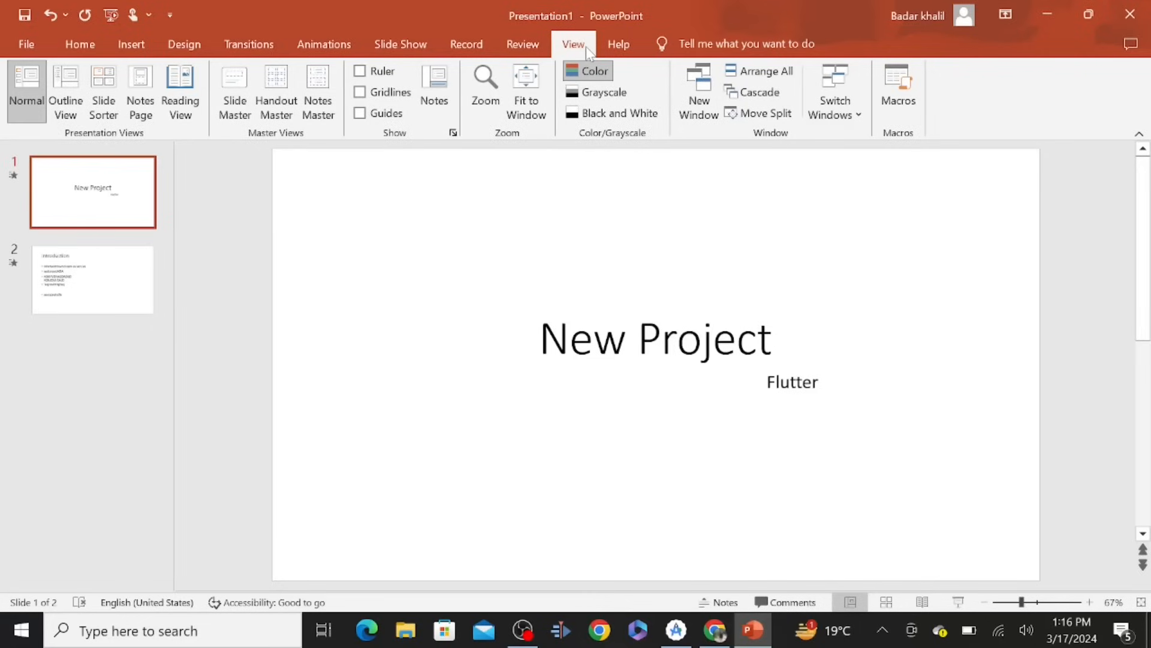
Show the presentation in Outline View and Slide Sorter, ending in Notes Page view
{"action": "left_click", "coordinate": [65, 93]}
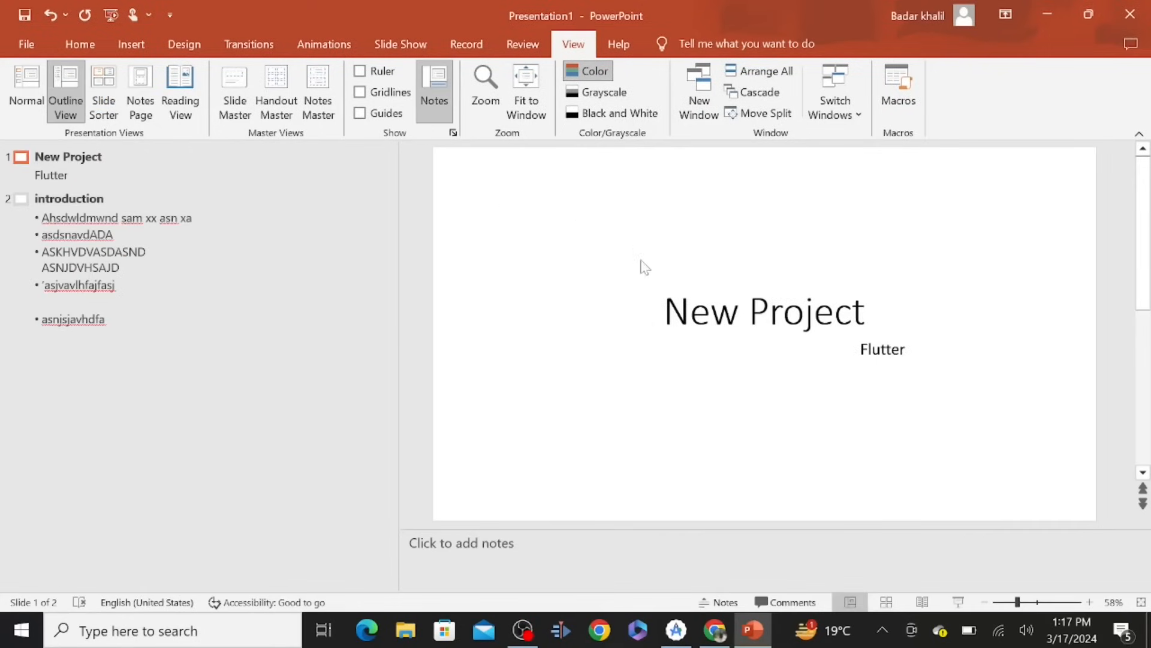
{"action": "left_click", "coordinate": [103, 86]}
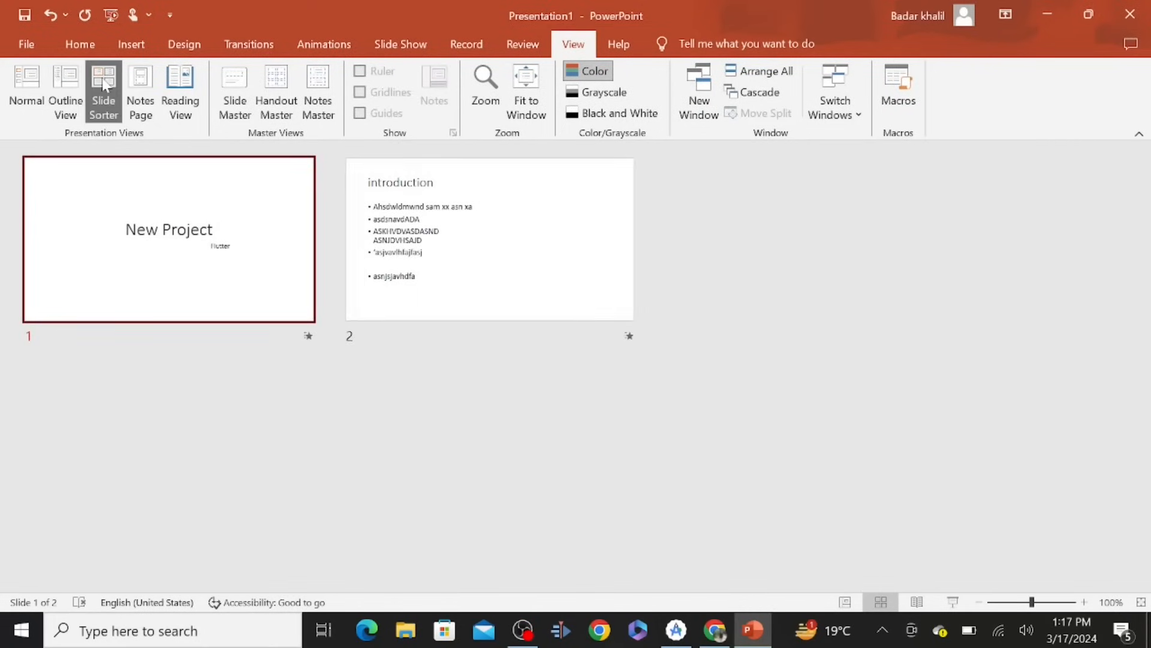
{"action": "left_click", "coordinate": [141, 88]}
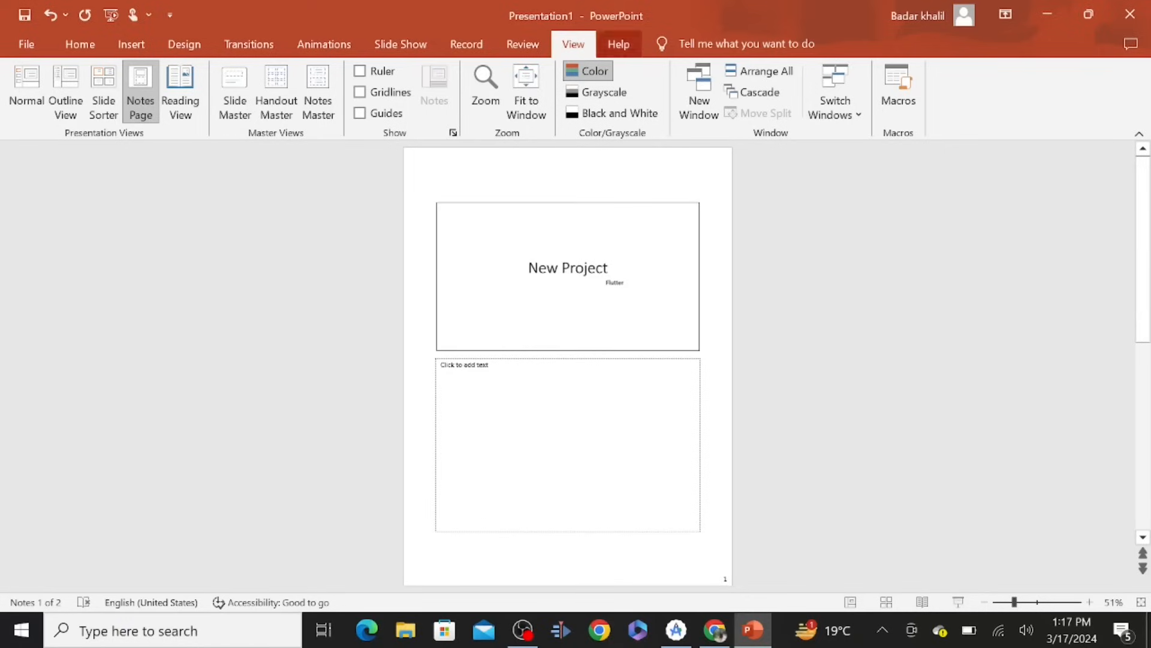
Look at the file management options and return to the basic editing tools
{"action": "left_click", "coordinate": [18, 48]}
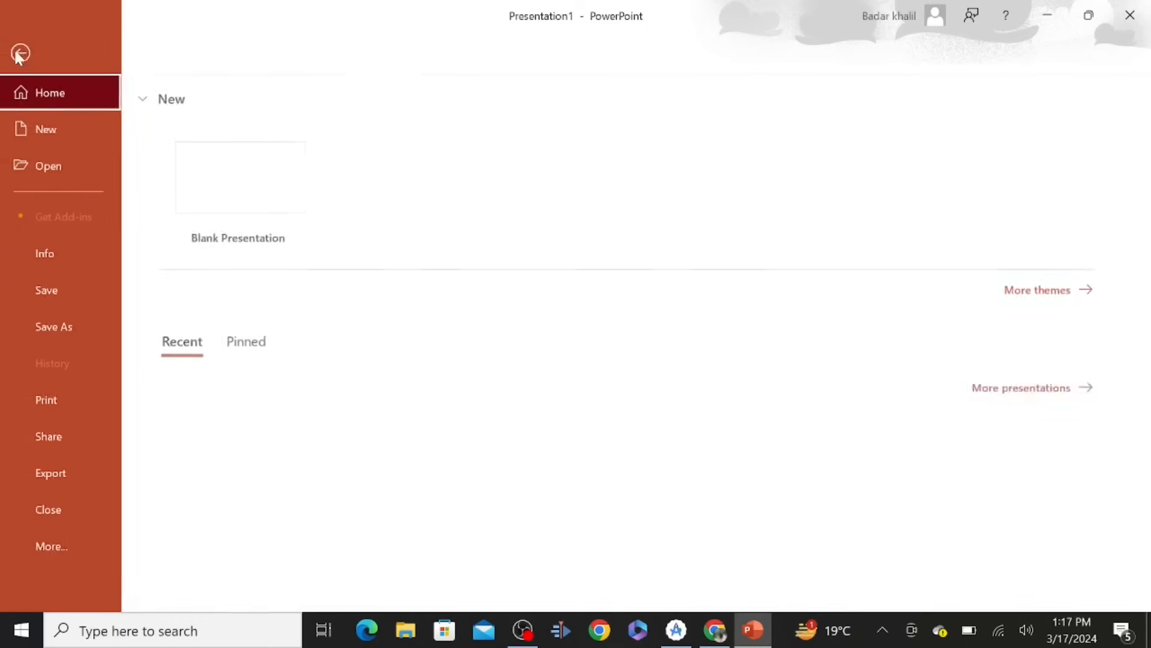
{"action": "left_click", "coordinate": [25, 52]}
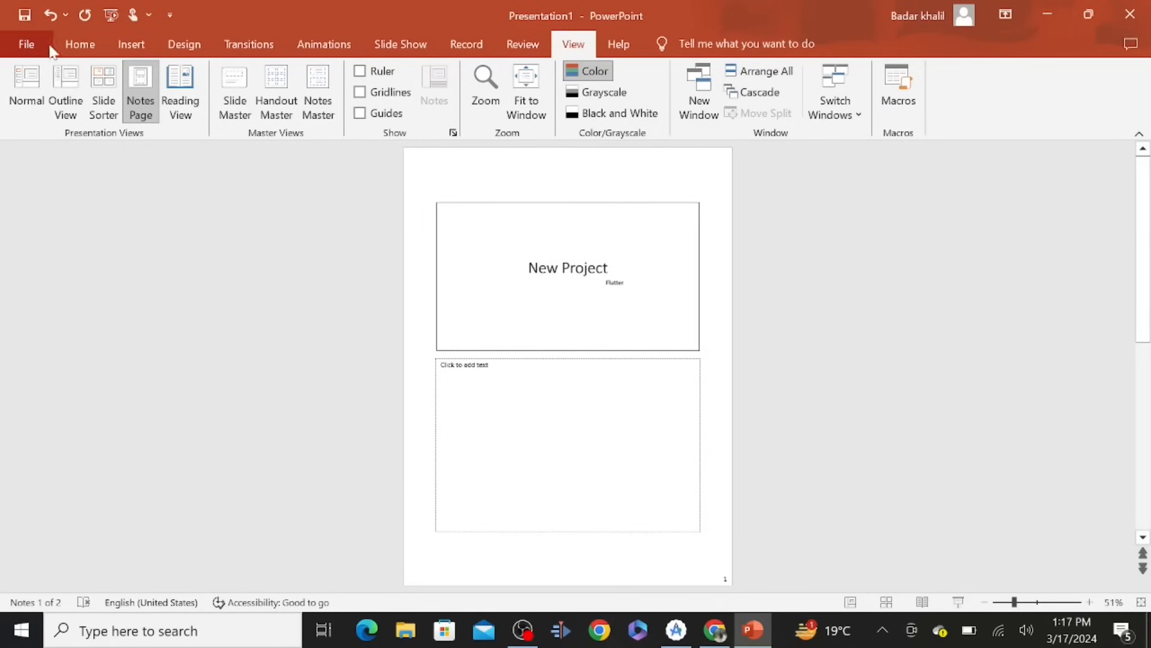
{"action": "left_click", "coordinate": [81, 47]}
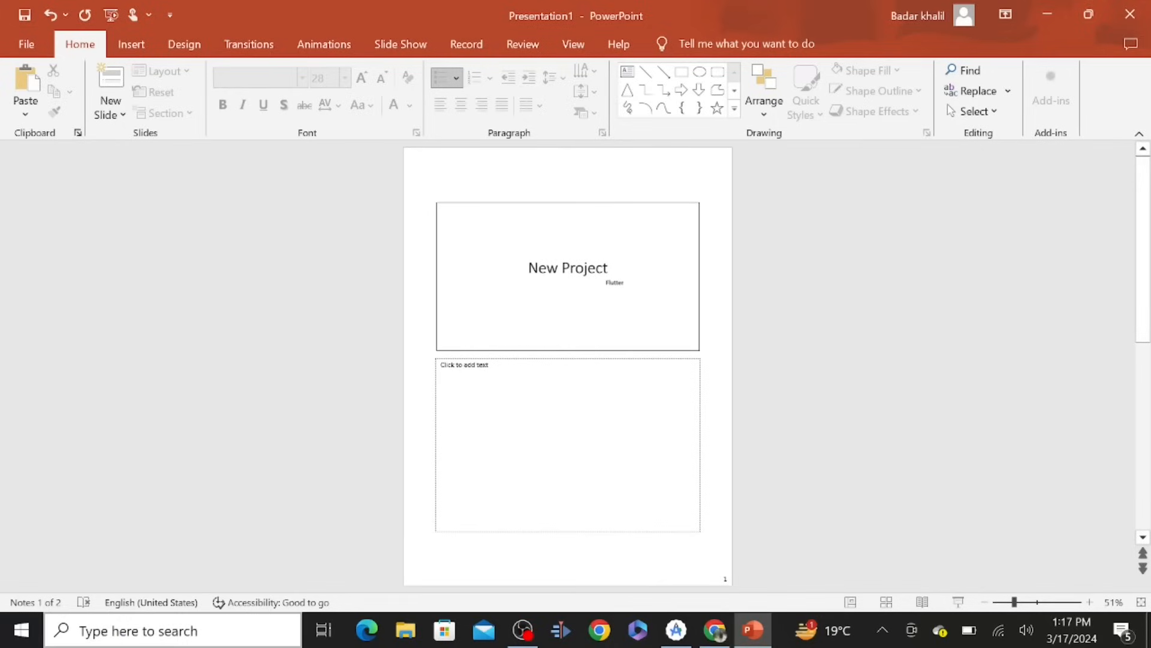
Switch to Excel and create a blank workbook, cancelling the Office activation wizard and dismissing the new theme notice
{"action": "left_click", "coordinate": [173, 631]}
{"action": "type", "text": "e"}
{"action": "type", "text": "xc"}
{"action": "key", "text": "Escape"}
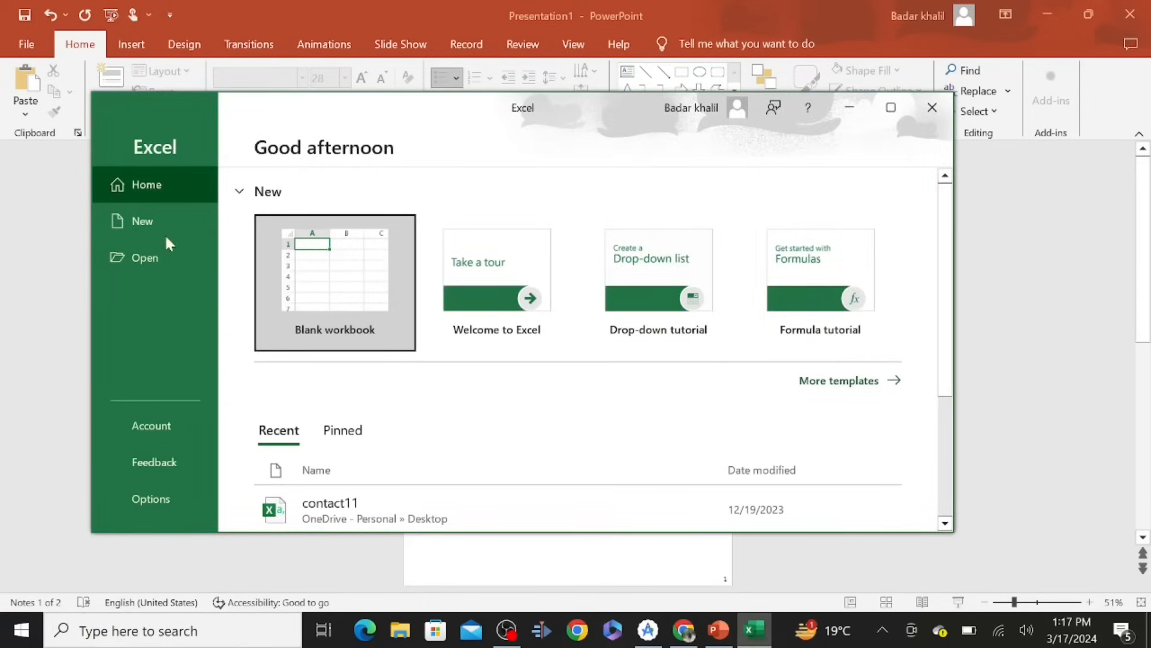
{"action": "left_click", "coordinate": [892, 108]}
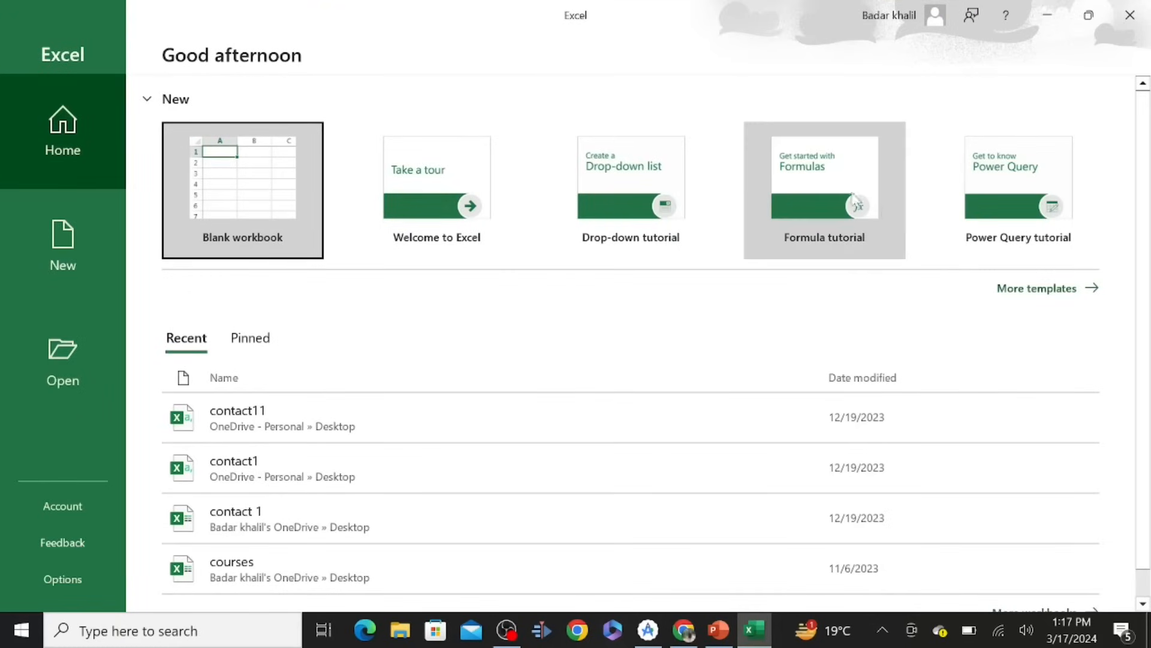
{"action": "left_click", "coordinate": [218, 192]}
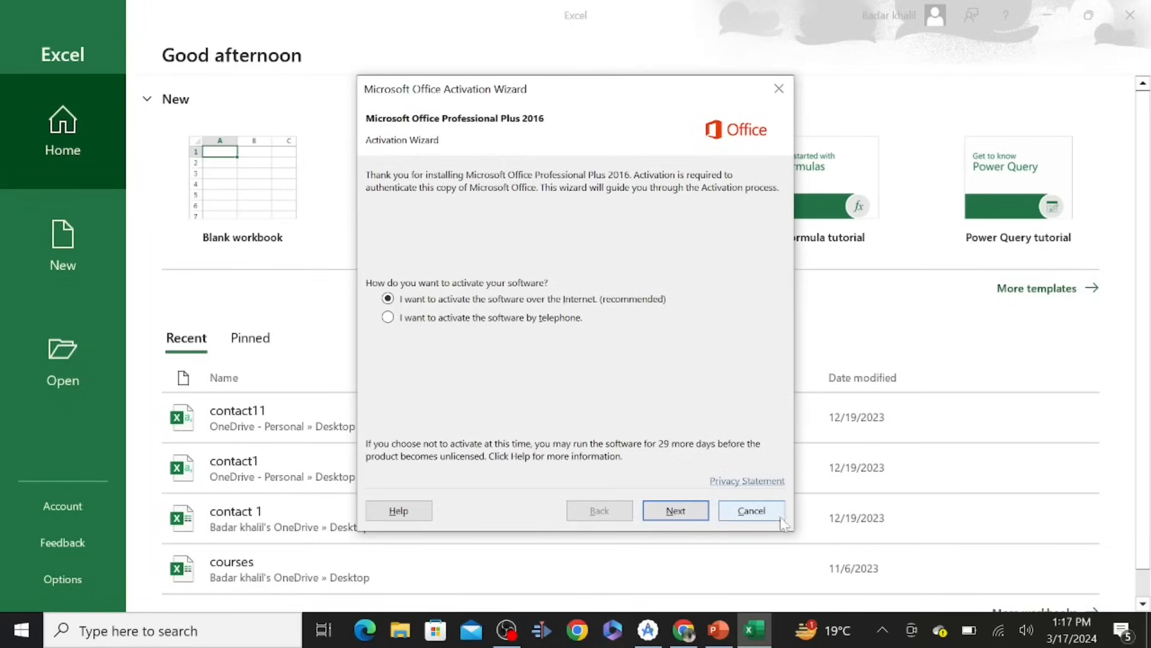
{"action": "left_click", "coordinate": [777, 515]}
{"action": "left_click", "coordinate": [243, 210]}
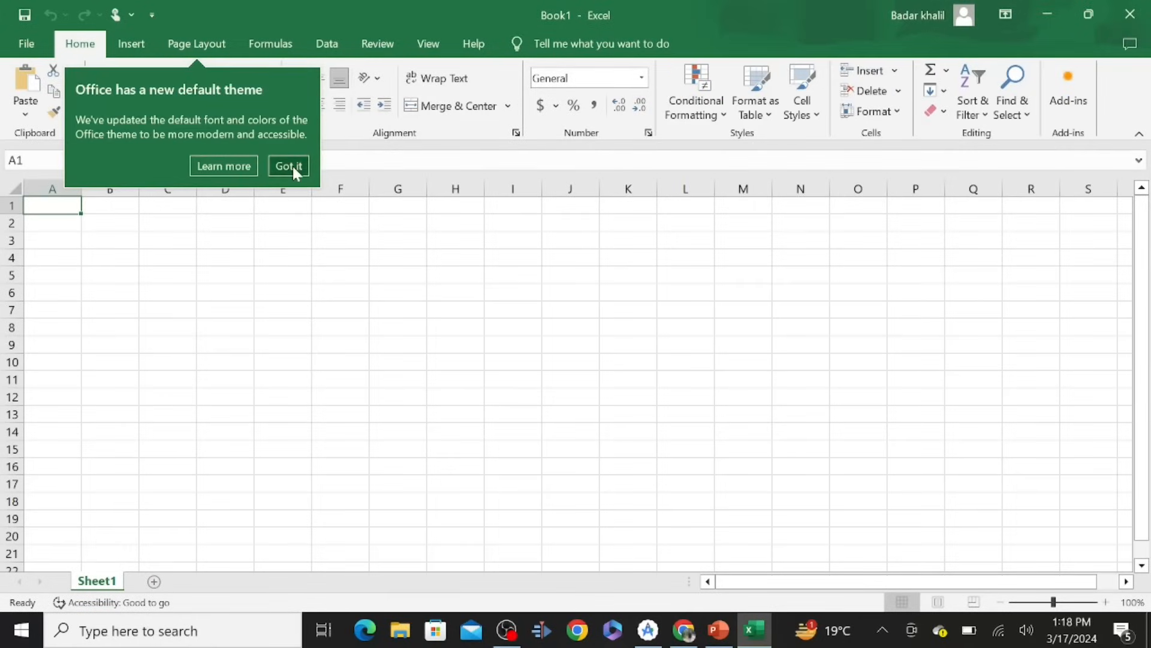
{"action": "left_click", "coordinate": [289, 166]}
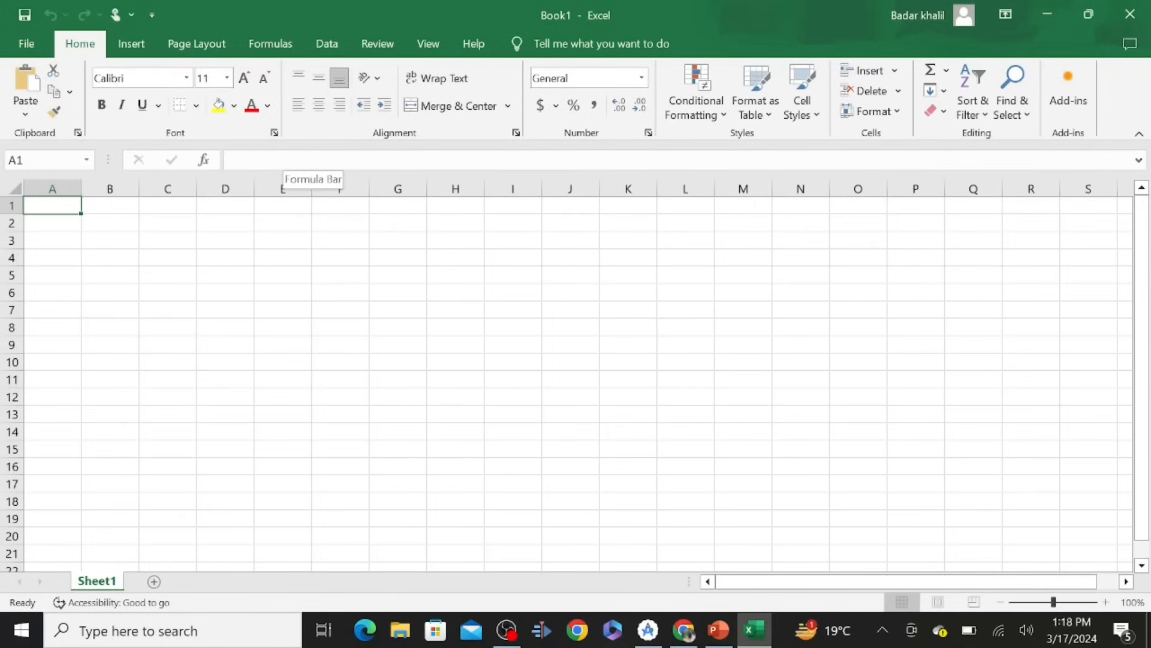
Select the cell range A3:U15 in the blank worksheet
{"action": "left_click_drag", "start_coordinate": [67, 240], "coordinate": [1056, 450]}
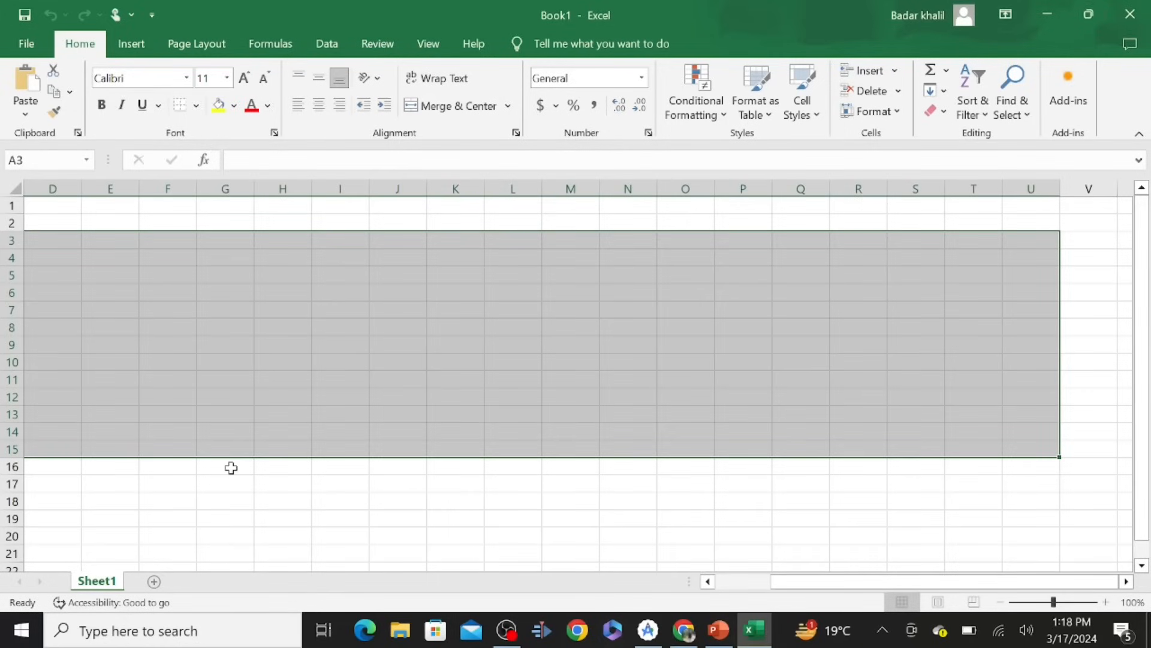
Look across the worksheet's further columns and clear the range selection by selecting cell D16
{"action": "scroll", "coordinate": [231, 468], "scroll_direction": "right", "scroll_amount": 8}
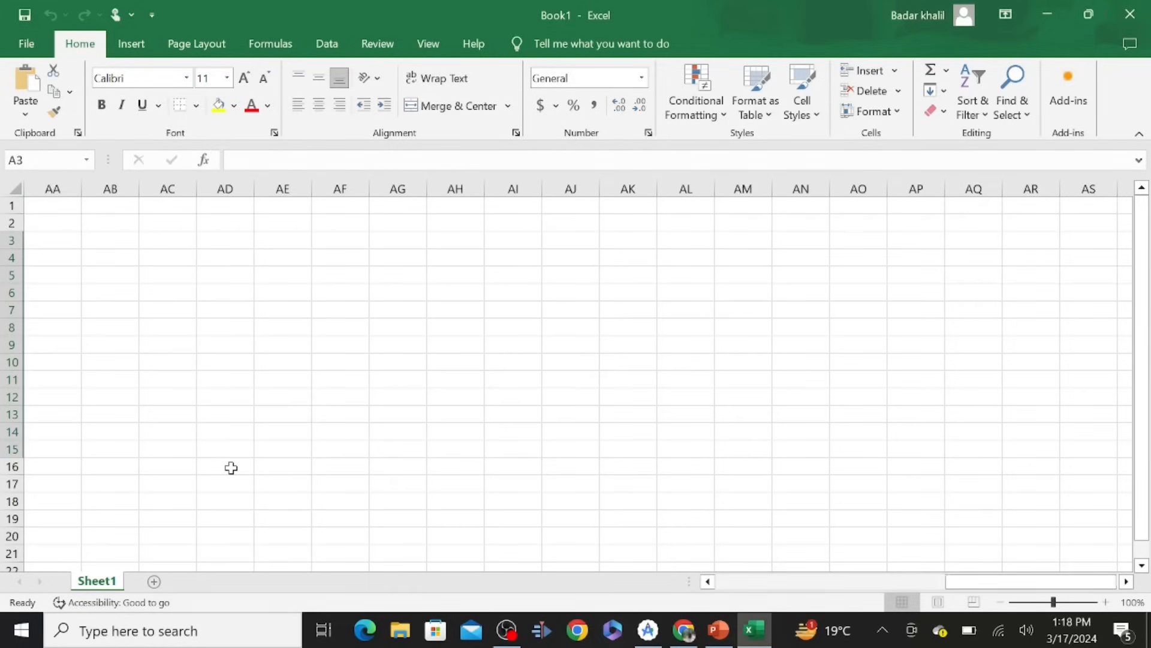
{"action": "scroll", "coordinate": [231, 468], "scroll_direction": "left", "scroll_amount": 6}
{"action": "scroll", "coordinate": [231, 468], "scroll_direction": "left", "scroll_amount": 4}
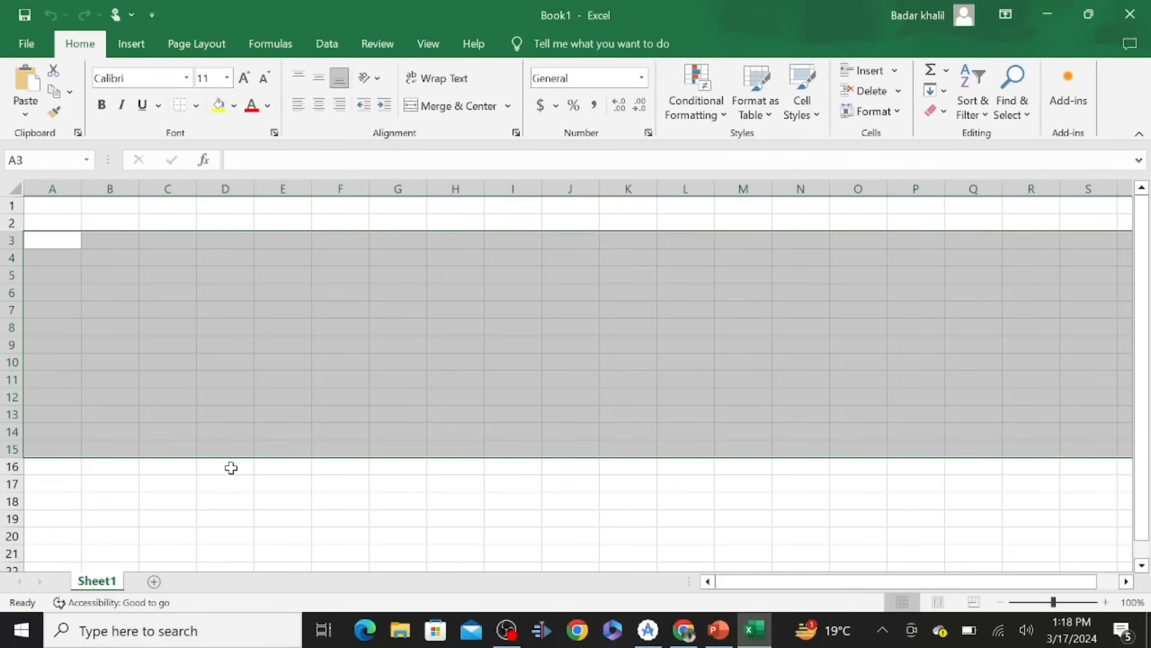
{"action": "left_click", "coordinate": [231, 468]}
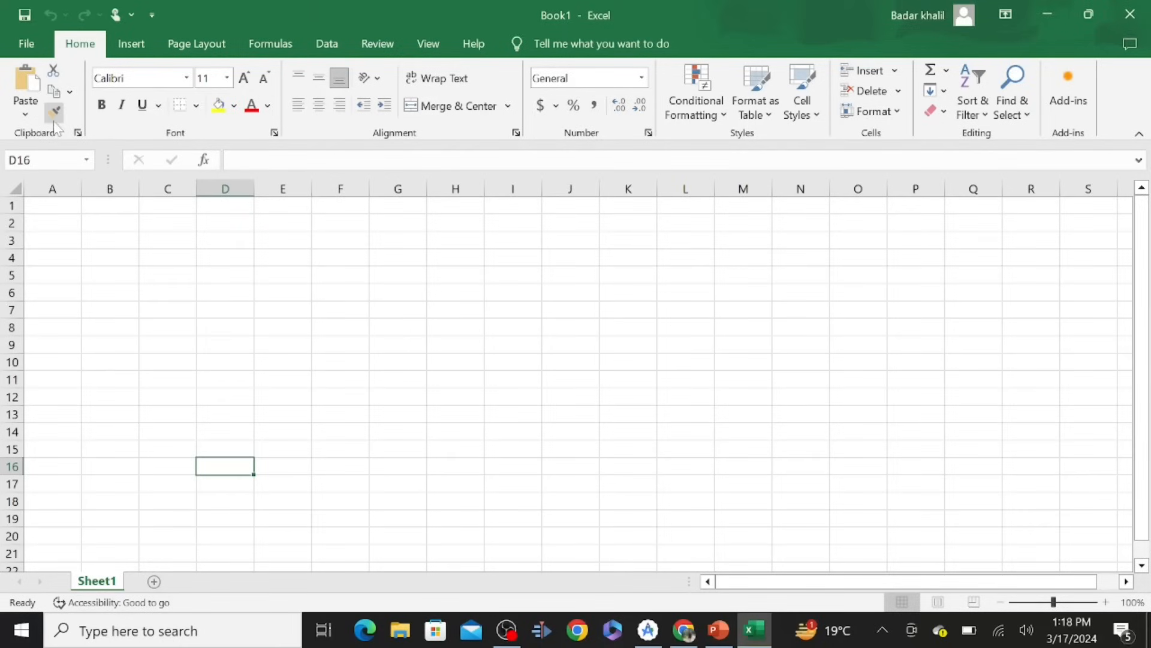
{"action": "left_click", "coordinate": [179, 78]}
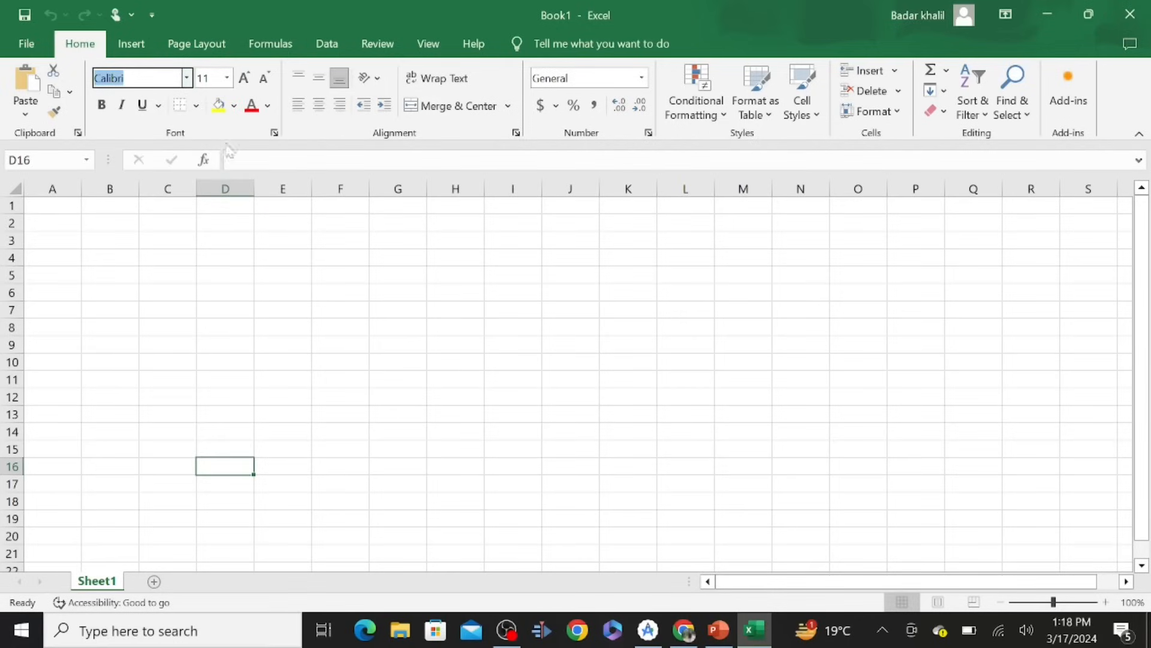
Enter 1 in cell D3 and apply All Borders to that cell
{"action": "left_click", "coordinate": [241, 240]}
{"action": "type", "text": "1"}
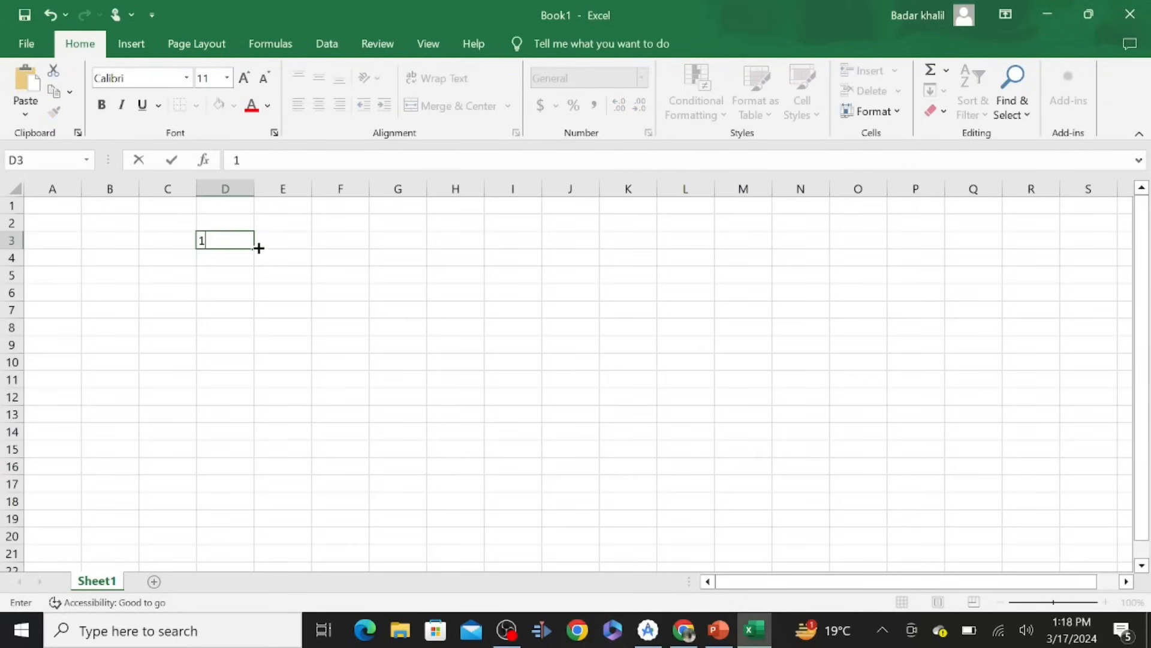
{"action": "left_click", "coordinate": [188, 226]}
{"action": "left_click", "coordinate": [223, 238]}
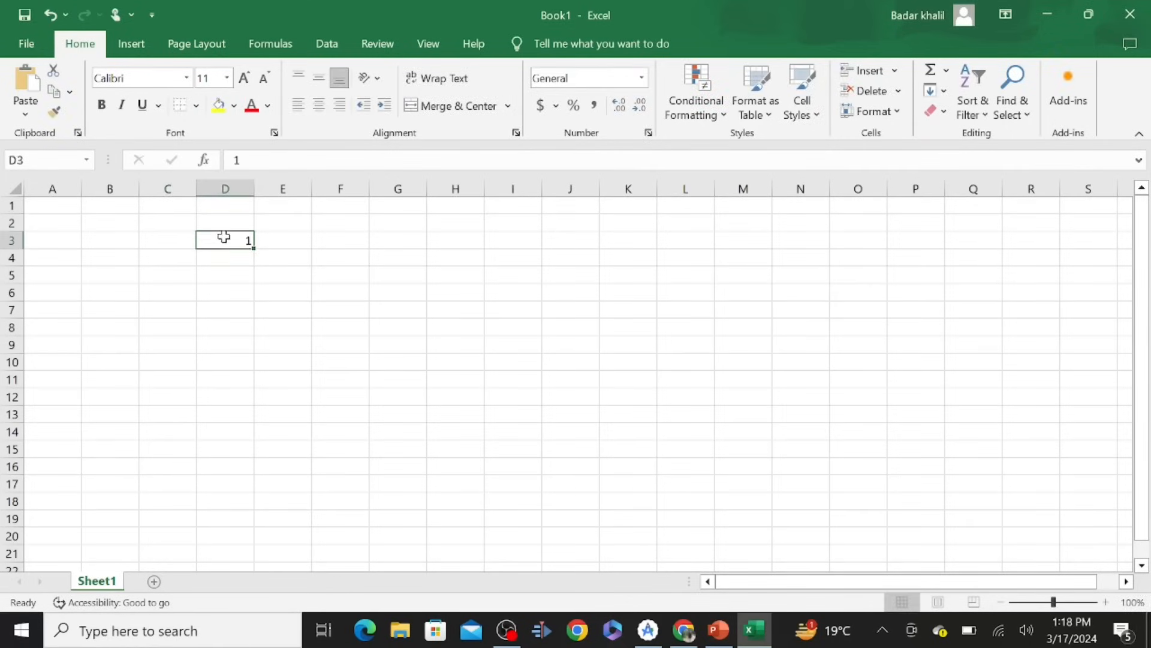
{"action": "left_click", "coordinate": [196, 107]}
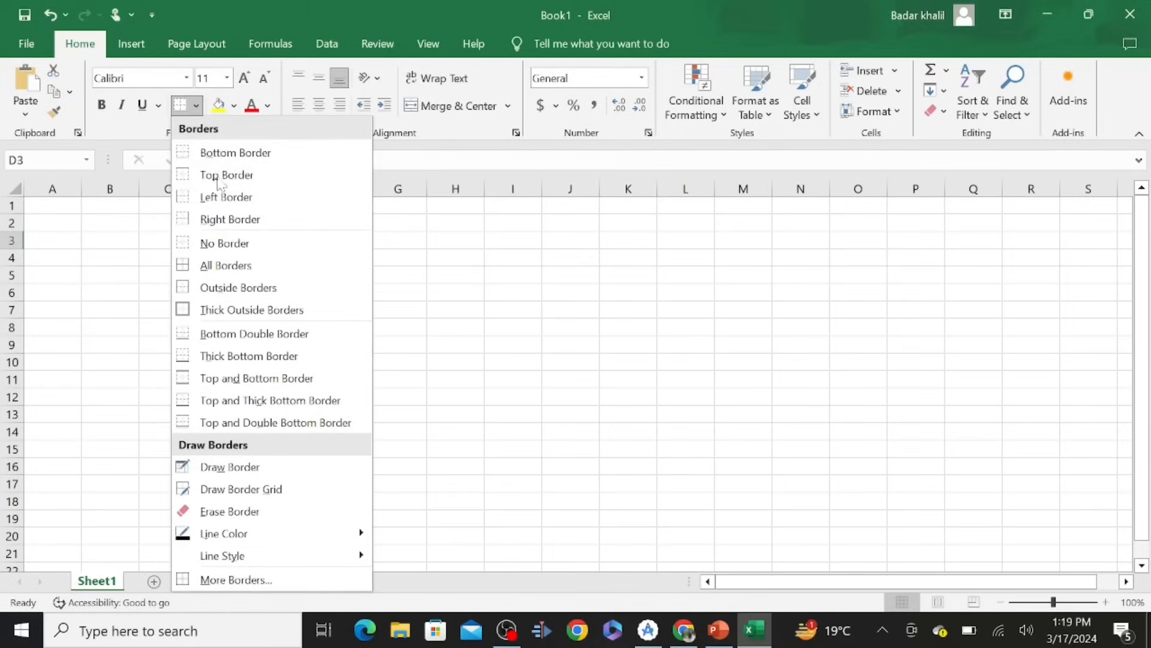
{"action": "left_click", "coordinate": [246, 268]}
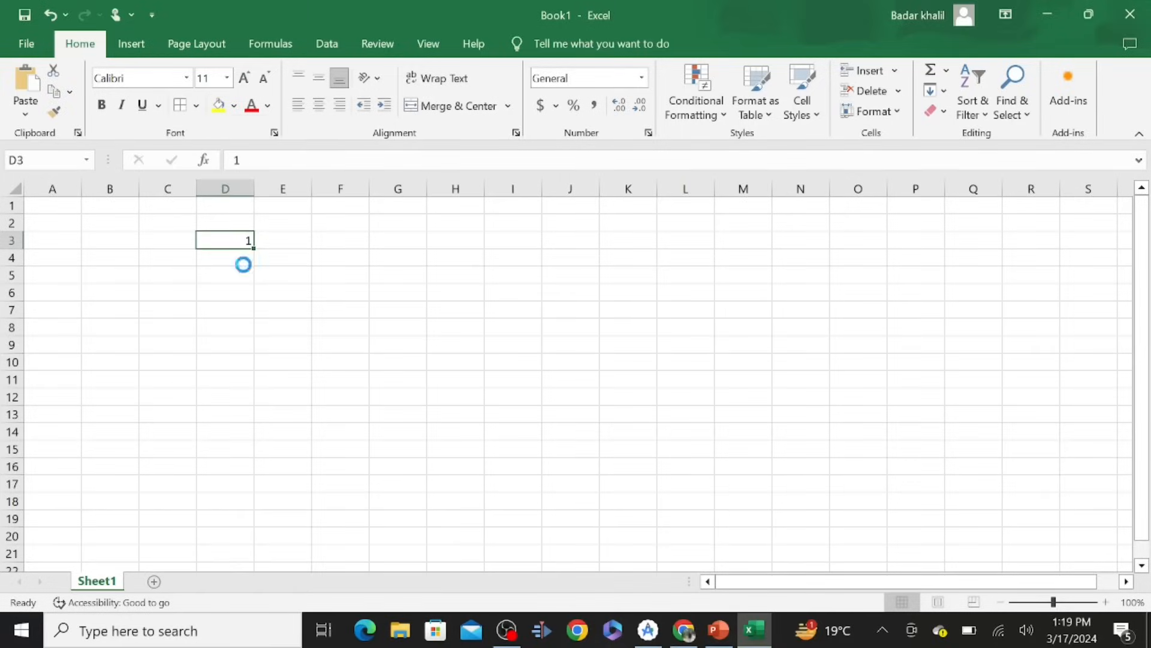
{"action": "left_click", "coordinate": [299, 254]}
{"action": "left_click", "coordinate": [285, 325]}
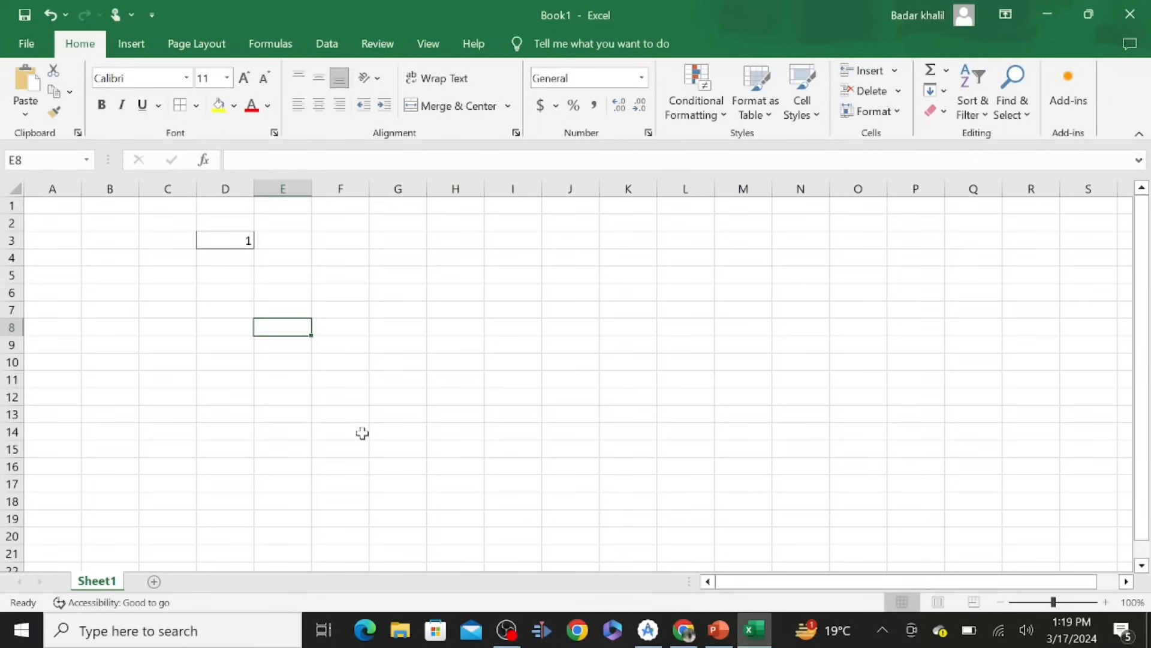
{"action": "left_click", "coordinate": [325, 209]}
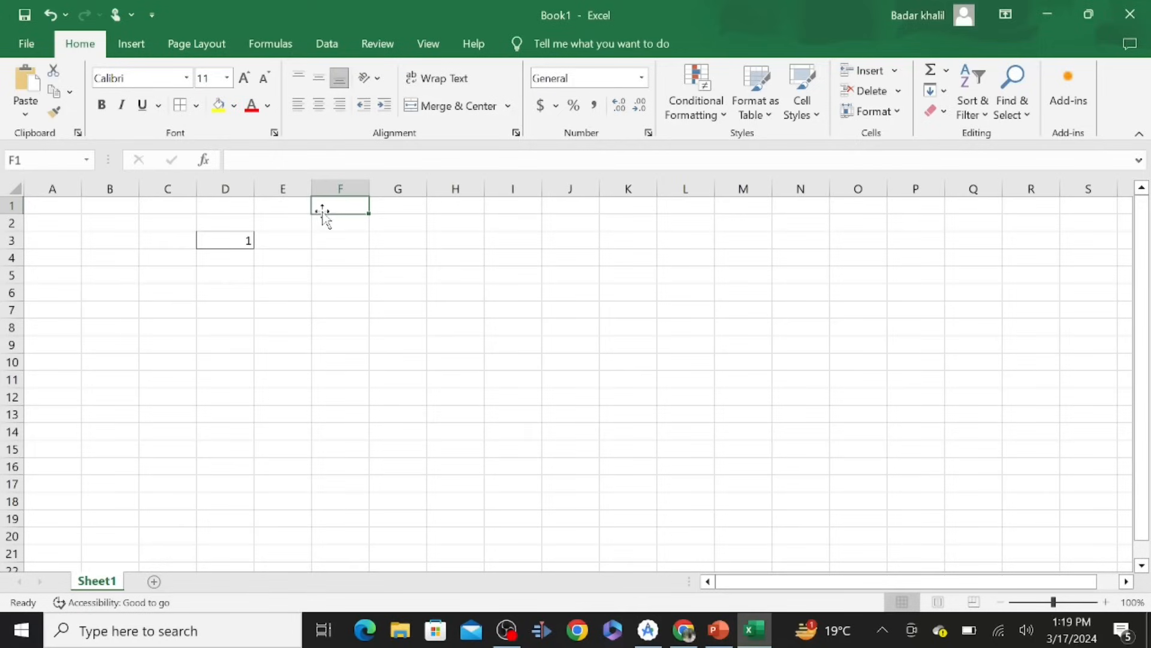
Enter 1 in cell E3 and autofill it down to E11 as a number series using Fill Series
{"action": "left_click", "coordinate": [290, 240]}
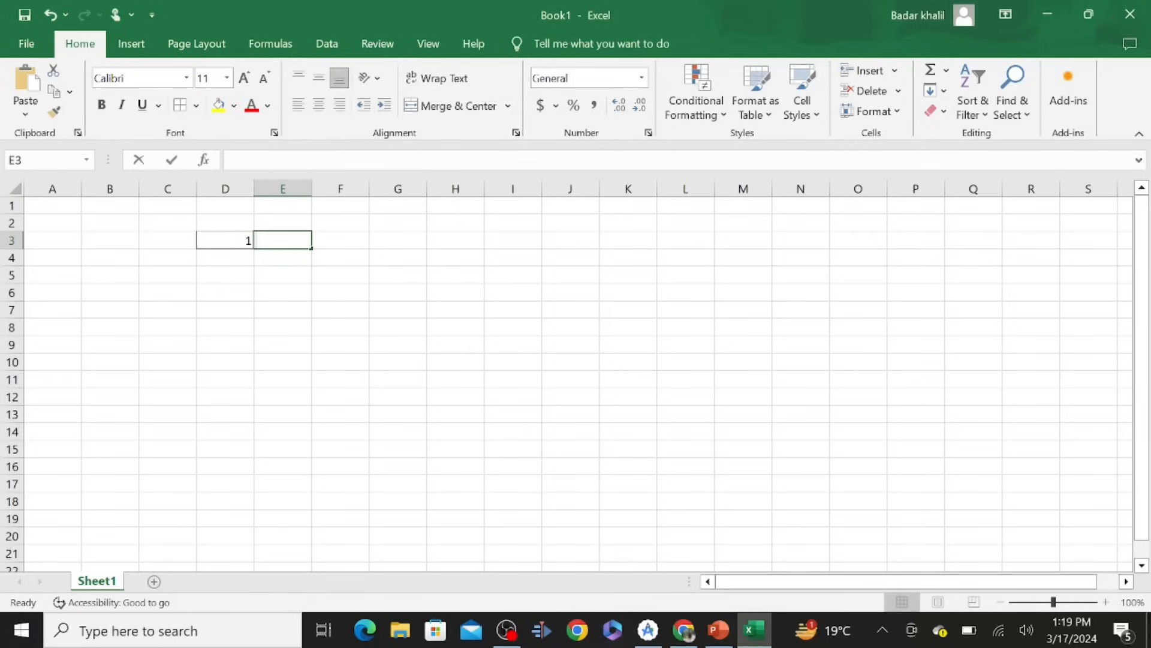
{"action": "type", "text": "1"}
{"action": "left_click_drag", "start_coordinate": [313, 249], "coordinate": [338, 392]}
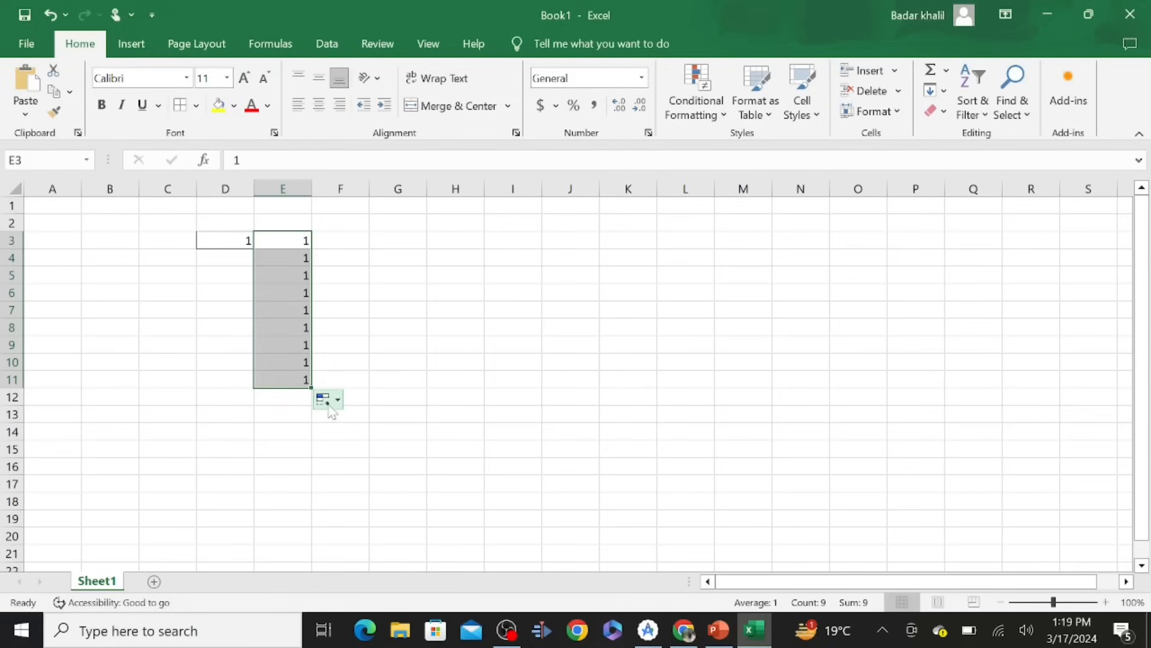
{"action": "left_click", "coordinate": [339, 401]}
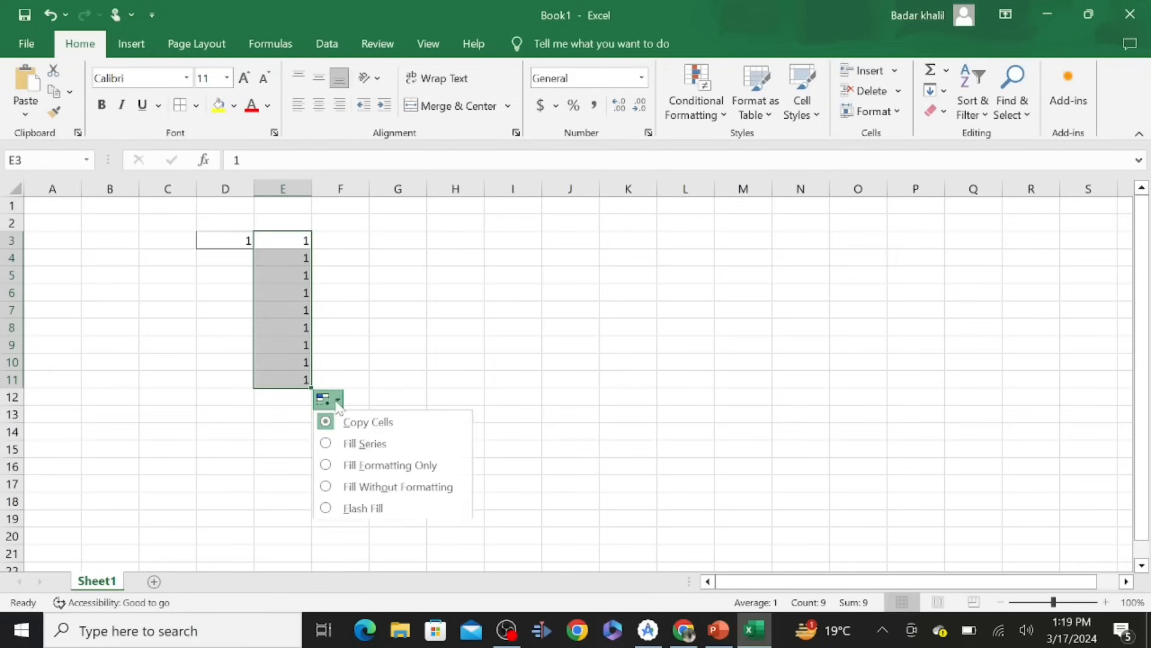
{"action": "left_click", "coordinate": [364, 445]}
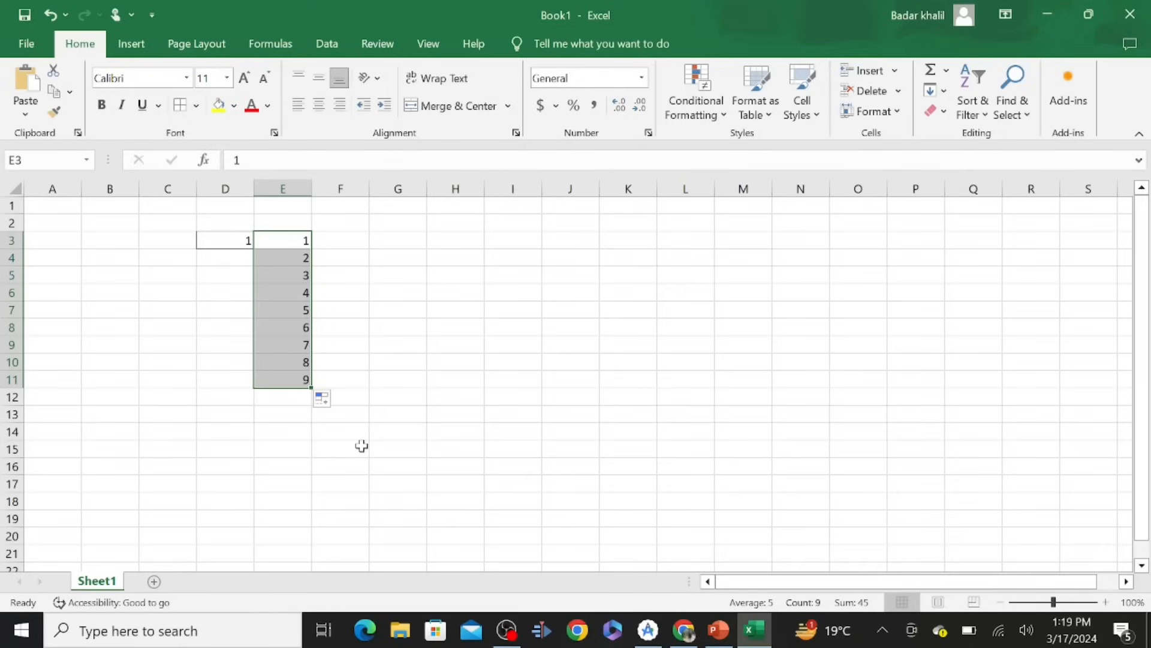
{"action": "left_click", "coordinate": [351, 289]}
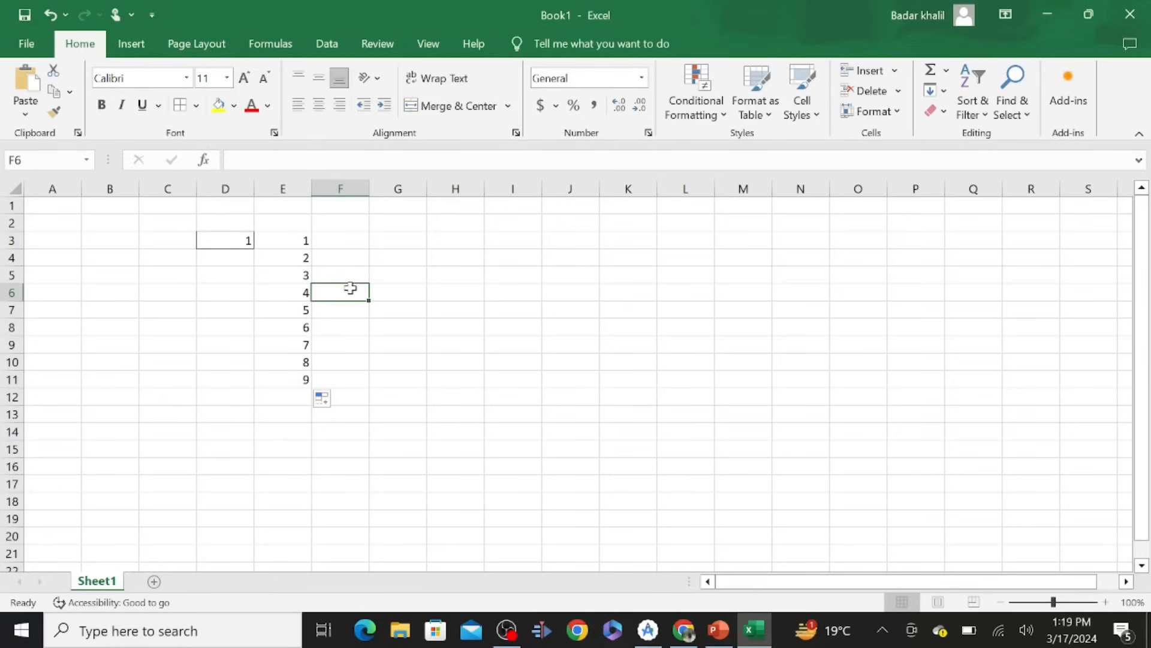
Total the numbers in E3:E11 with AutoSum in cell E12 and check its formula
{"action": "left_click", "coordinate": [303, 240]}
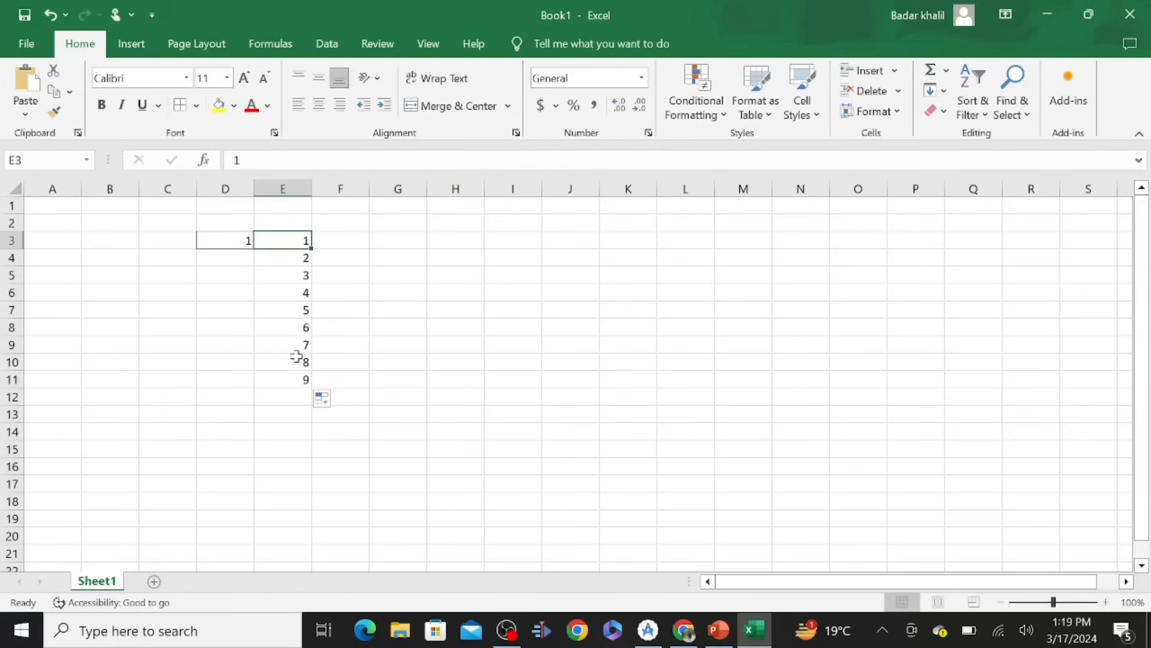
{"action": "left_click", "coordinate": [299, 394]}
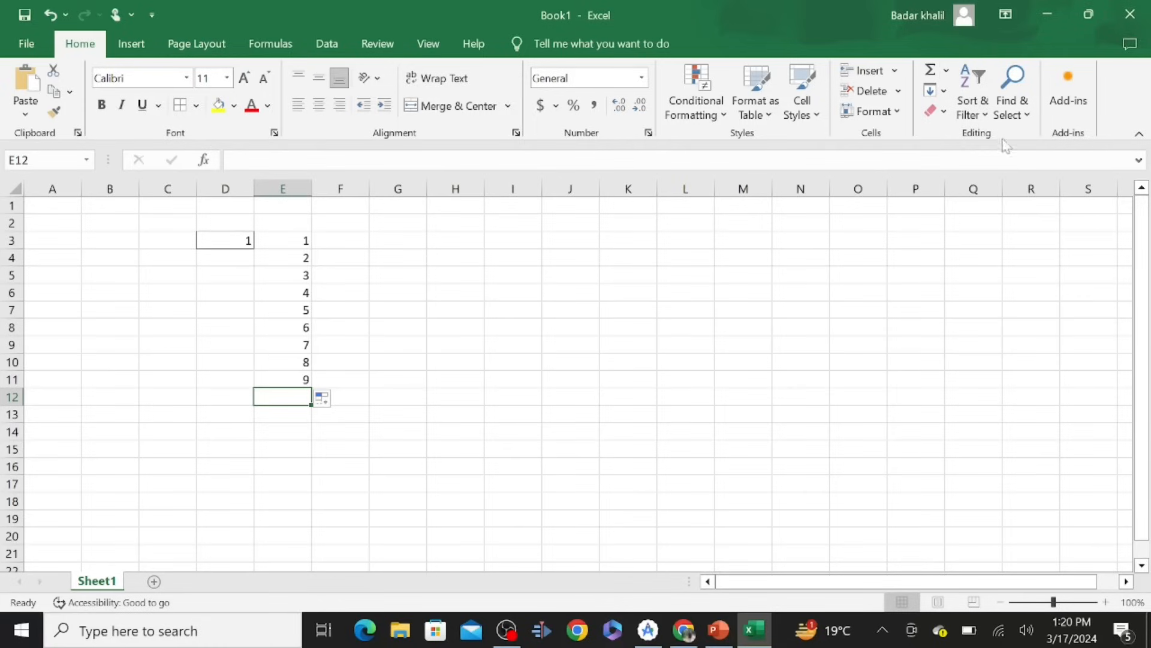
{"action": "left_click", "coordinate": [931, 71]}
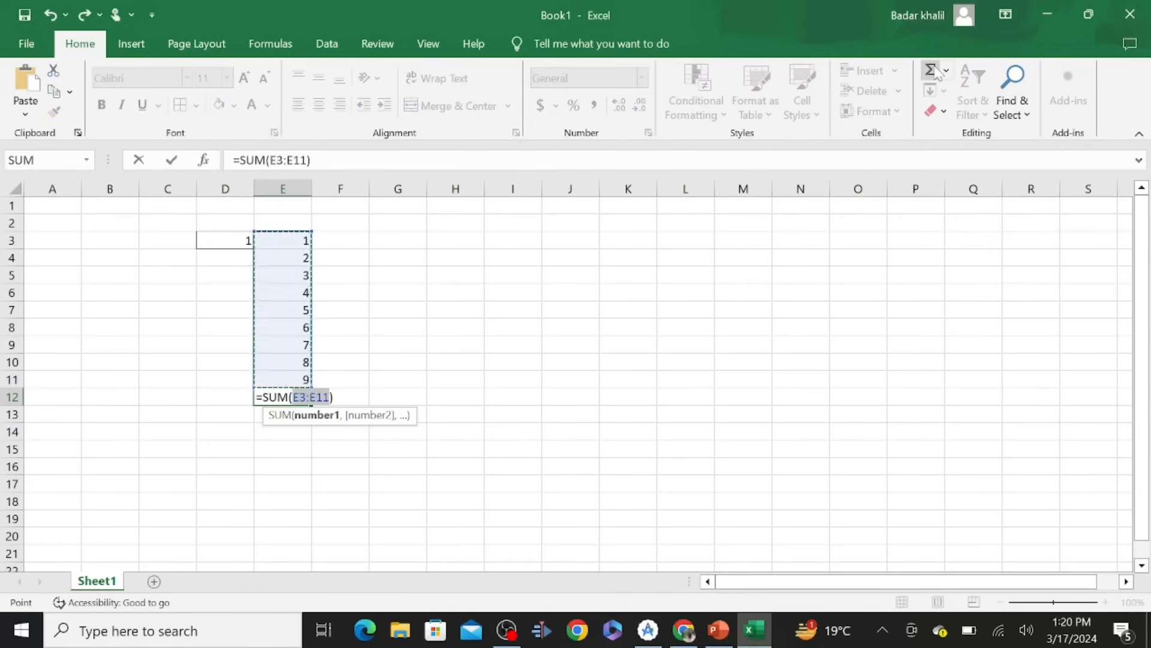
{"action": "key", "text": "Return"}
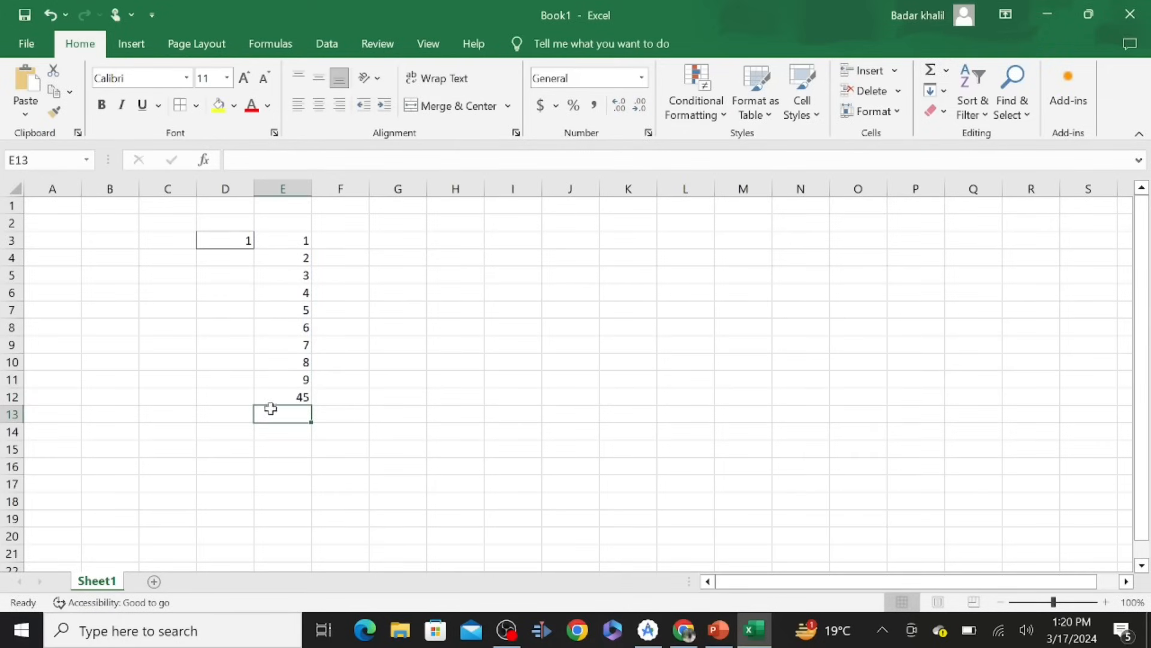
{"action": "left_click", "coordinate": [303, 397]}
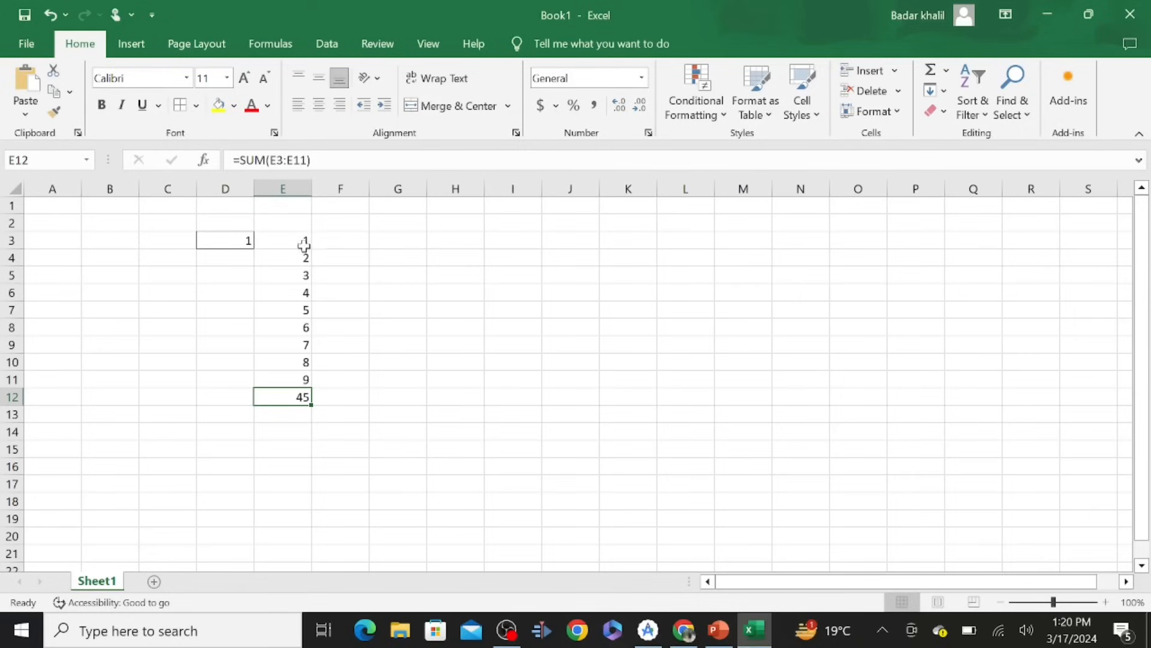
Calculate the average of E3:E12 in cell E13 and check its formula
{"action": "left_click", "coordinate": [304, 412]}
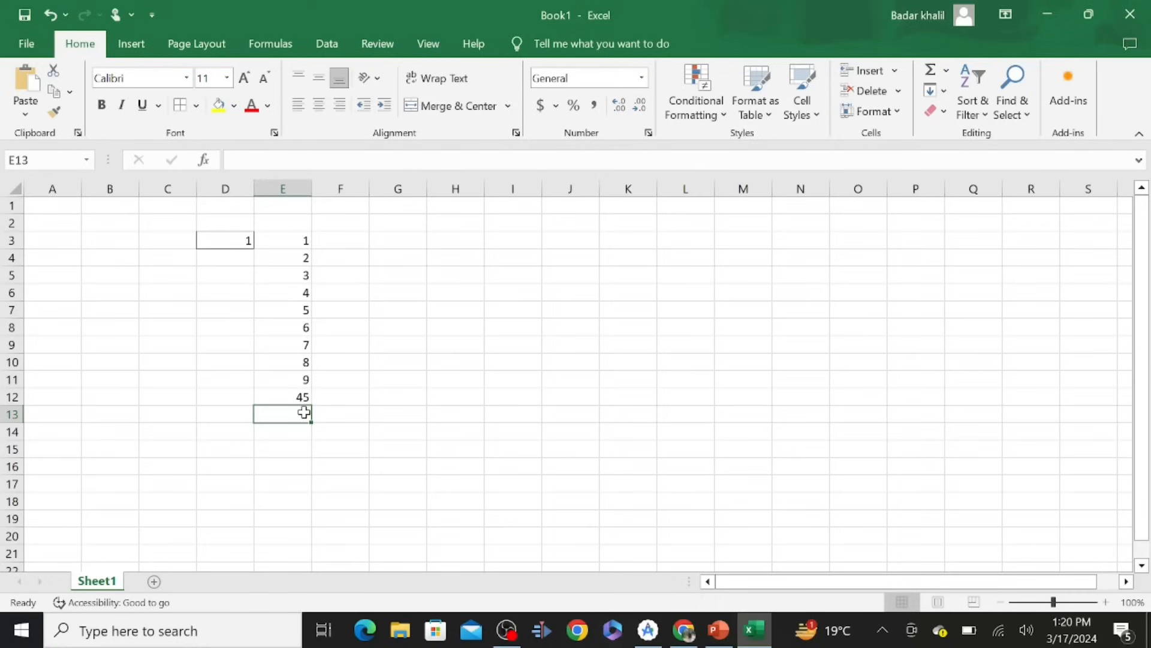
{"action": "left_click", "coordinate": [947, 71]}
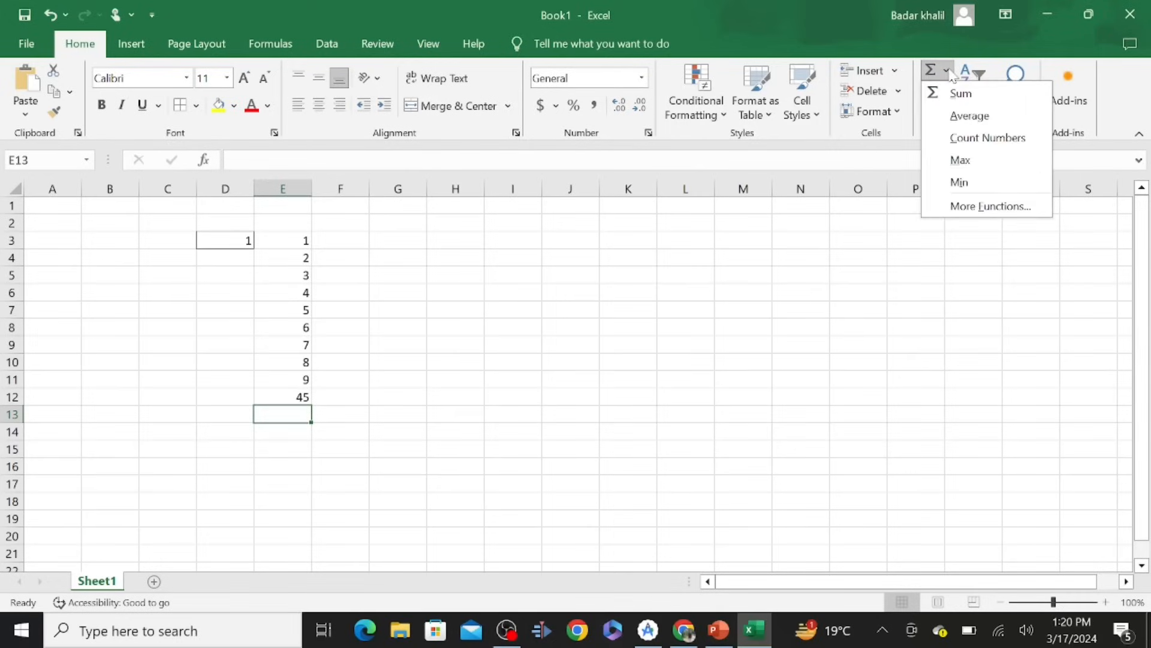
{"action": "left_click", "coordinate": [957, 118]}
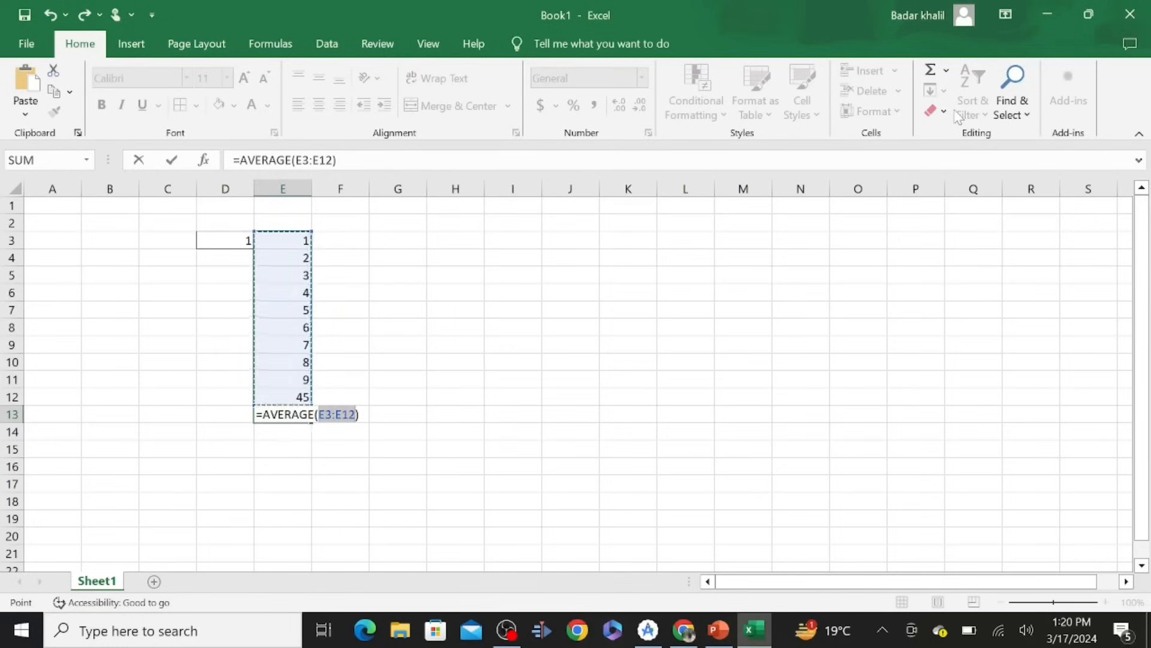
{"action": "key", "text": "Return"}
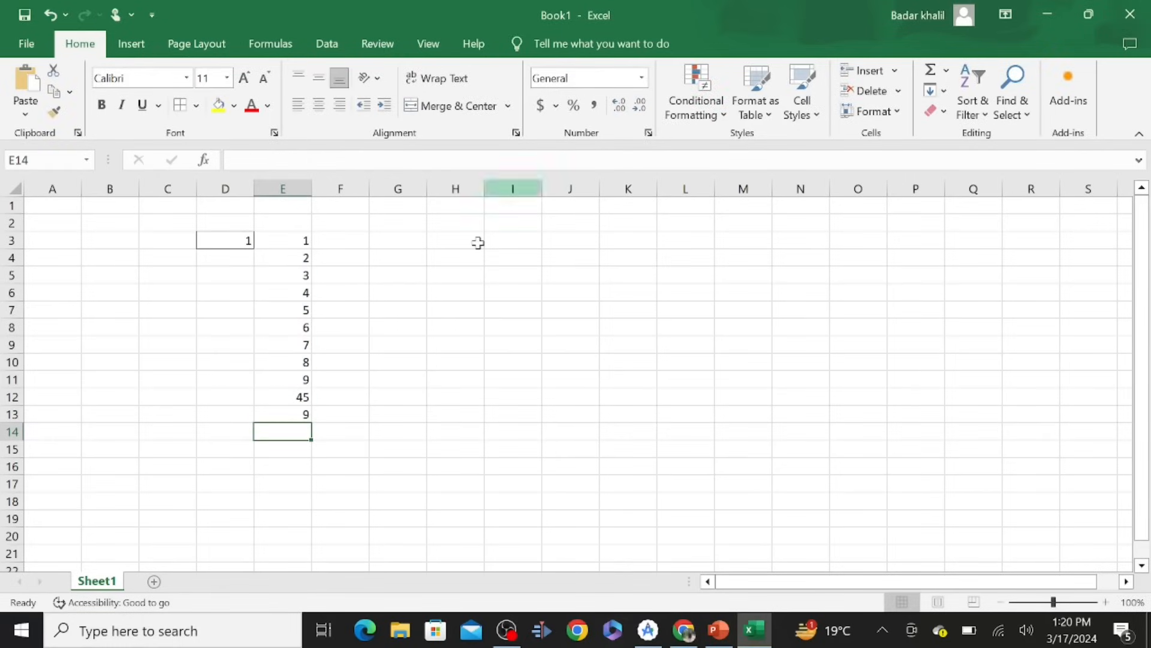
{"action": "left_click", "coordinate": [302, 416]}
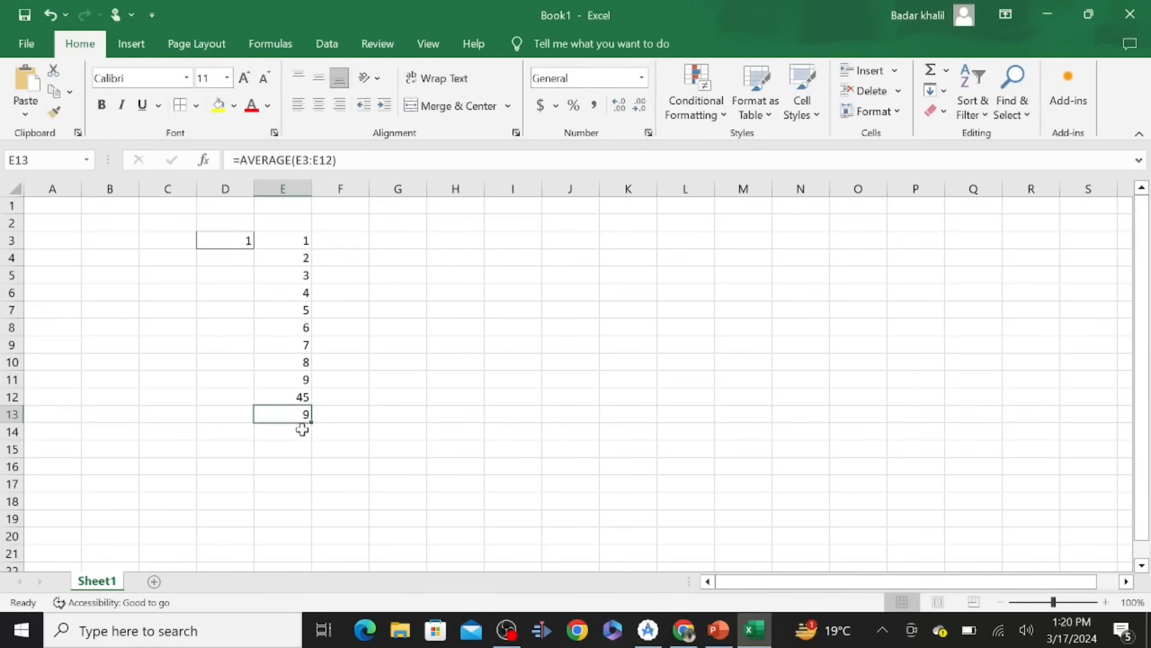
Insert the Count Numbers function in cell E14 for the values above it in column E
{"action": "left_click", "coordinate": [301, 433]}
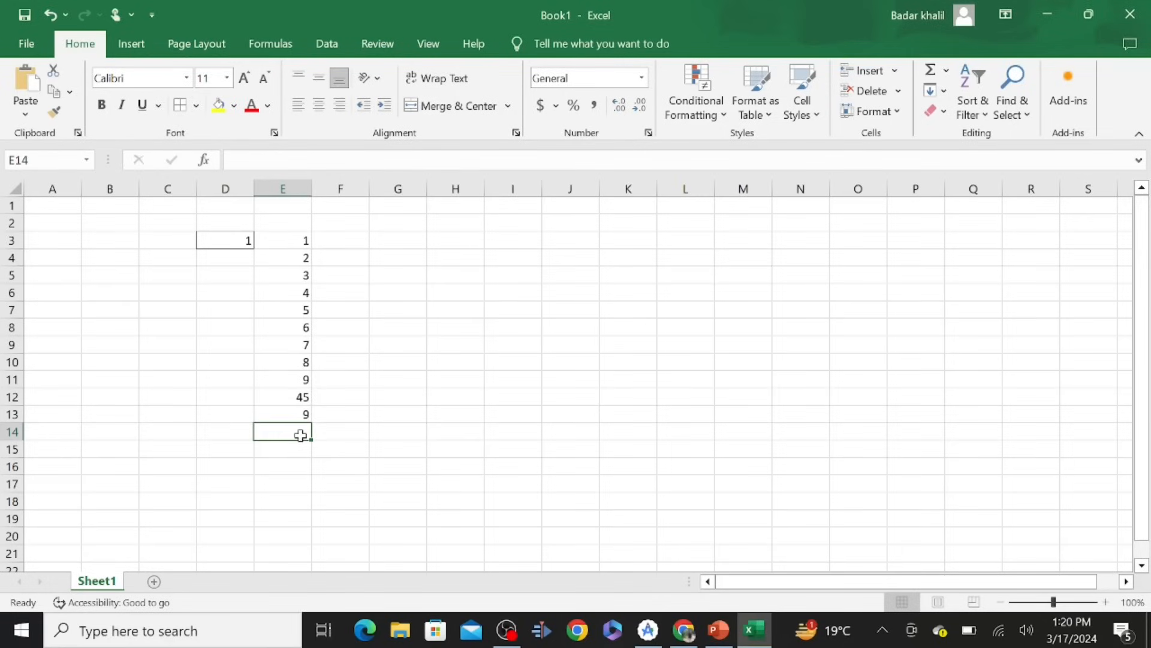
{"action": "left_click", "coordinate": [946, 71]}
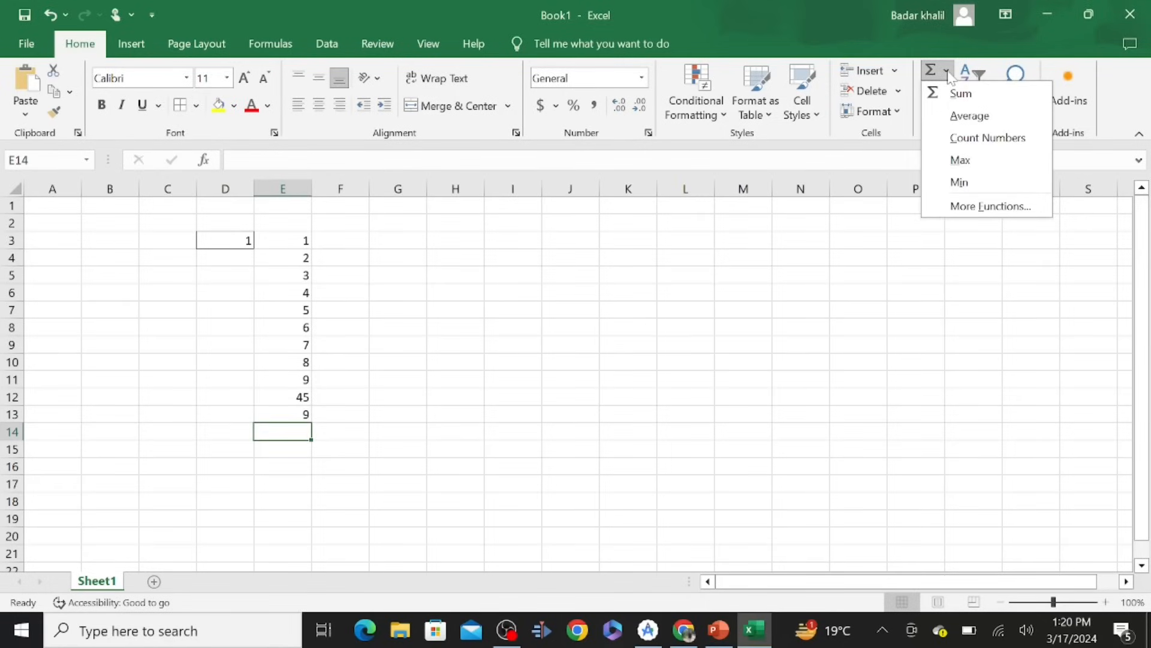
{"action": "left_click", "coordinate": [980, 143]}
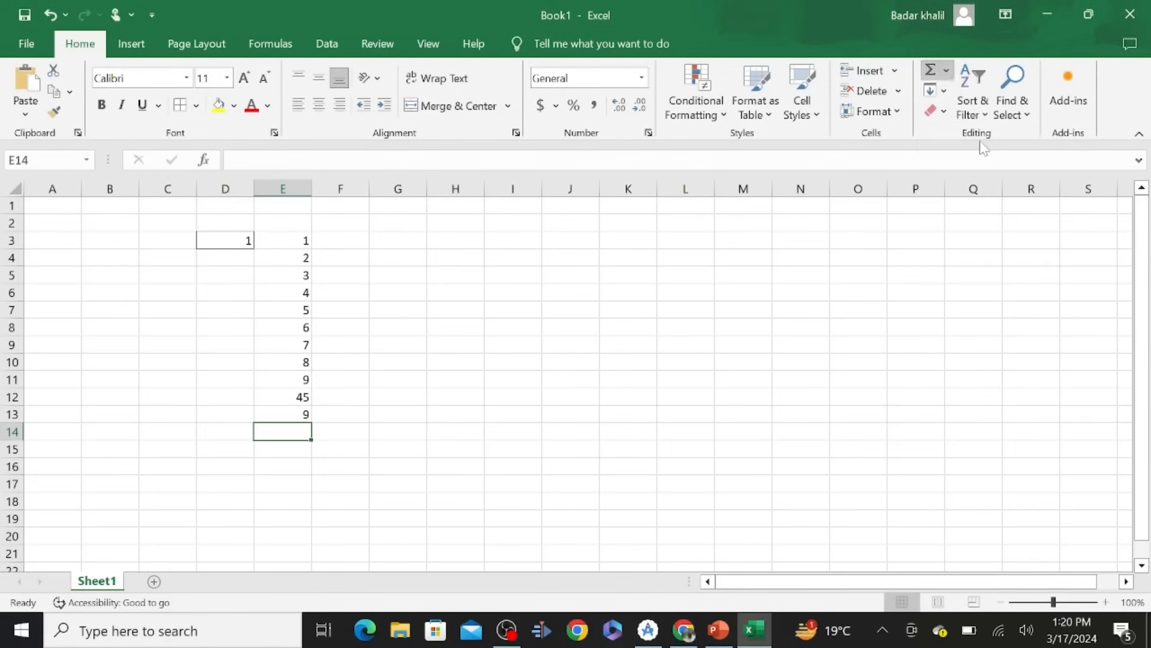
{"action": "key", "text": "Return"}
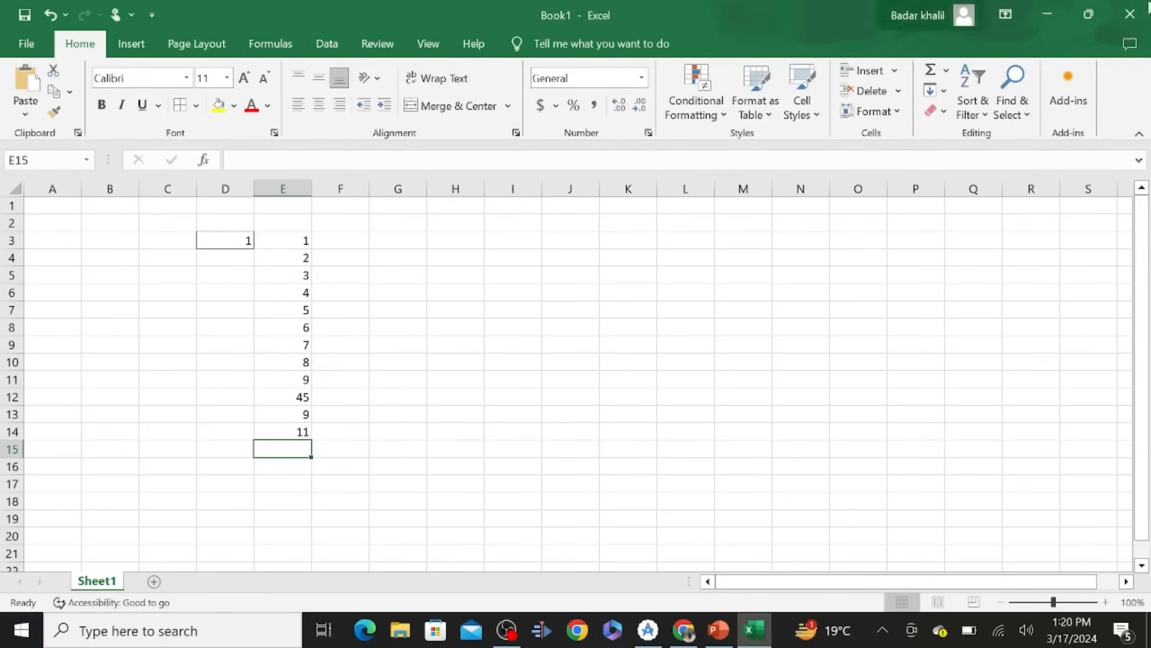
Find the maximum of E3:E14 with the Max function in cell E15 and check its formula
{"action": "left_click", "coordinate": [946, 70]}
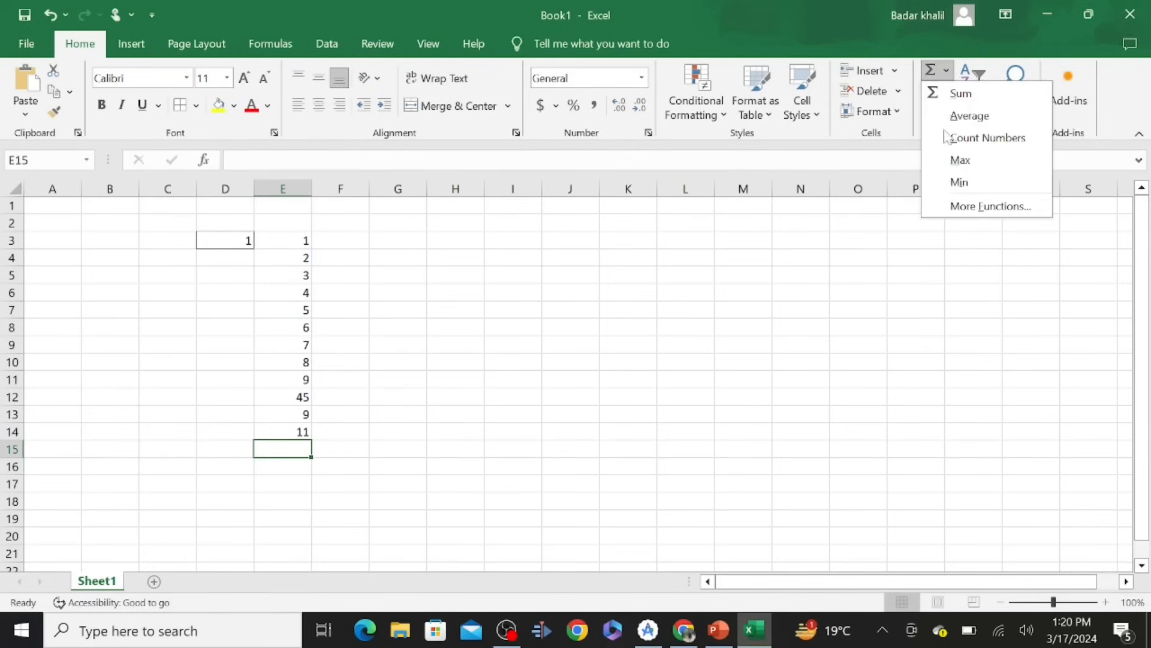
{"action": "left_click", "coordinate": [961, 160]}
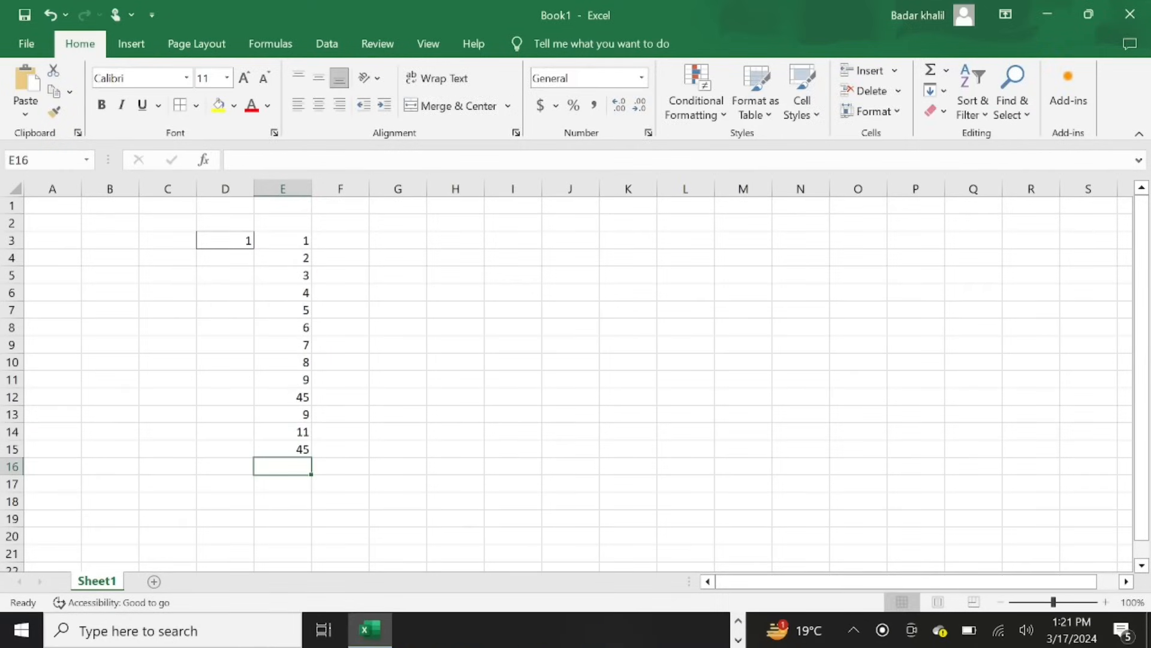
{"action": "left_click", "coordinate": [298, 450]}
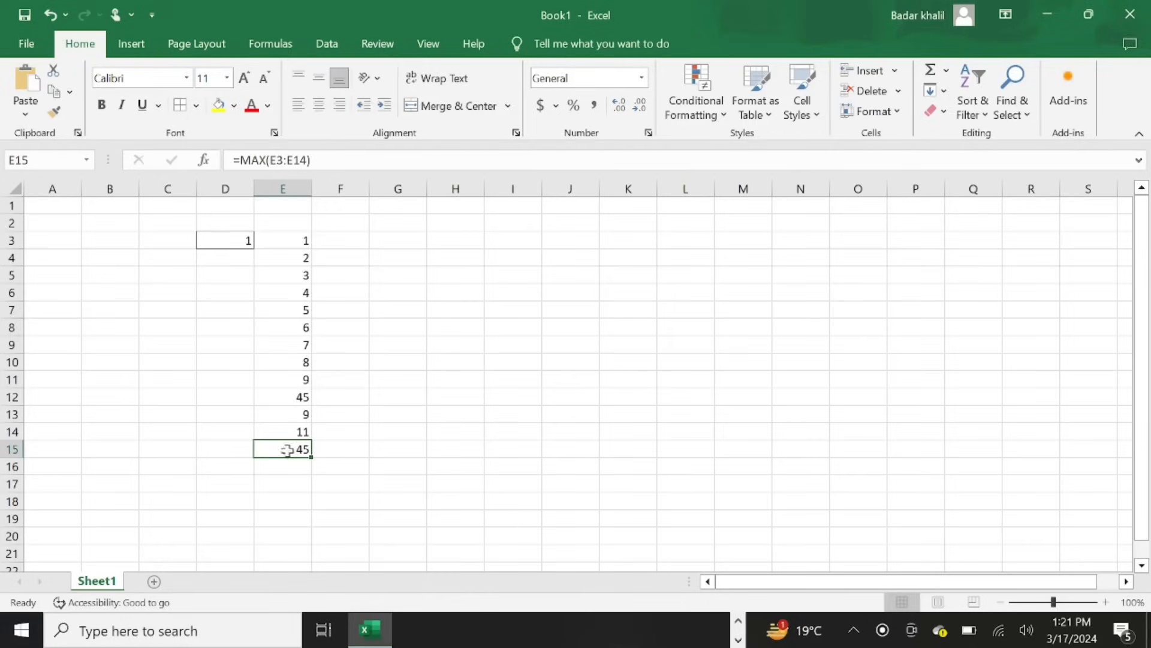
{"action": "left_click", "coordinate": [292, 472]}
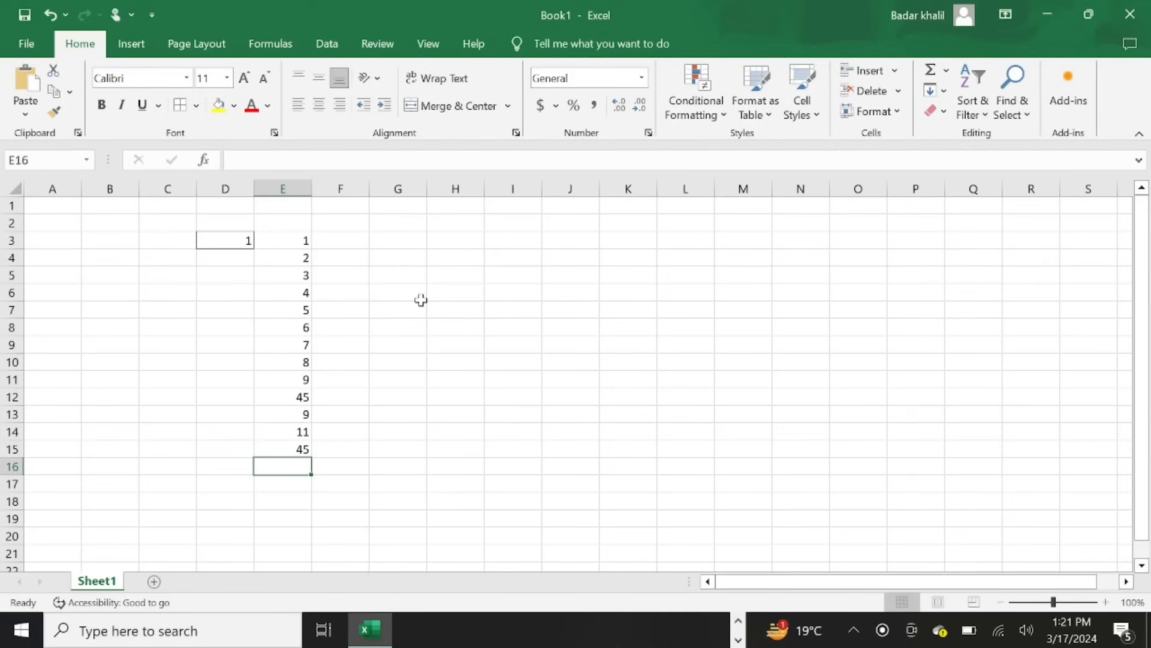
Enter 76 in cell F3 and 100 in cell G3
{"action": "left_click", "coordinate": [328, 240]}
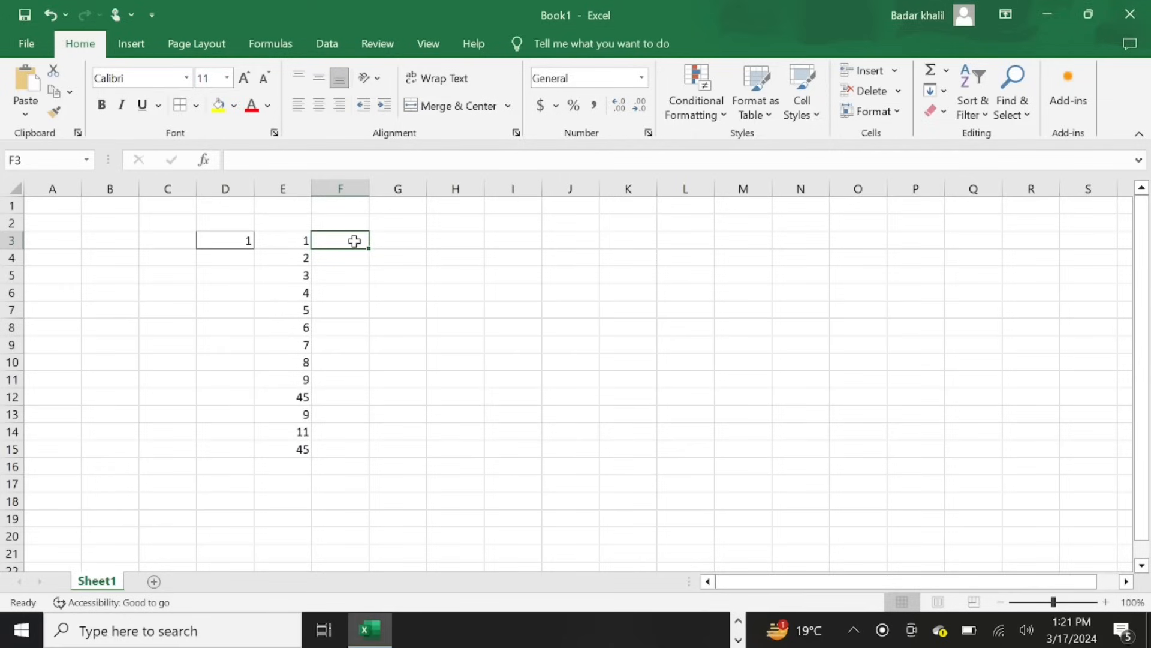
{"action": "type", "text": "76"}
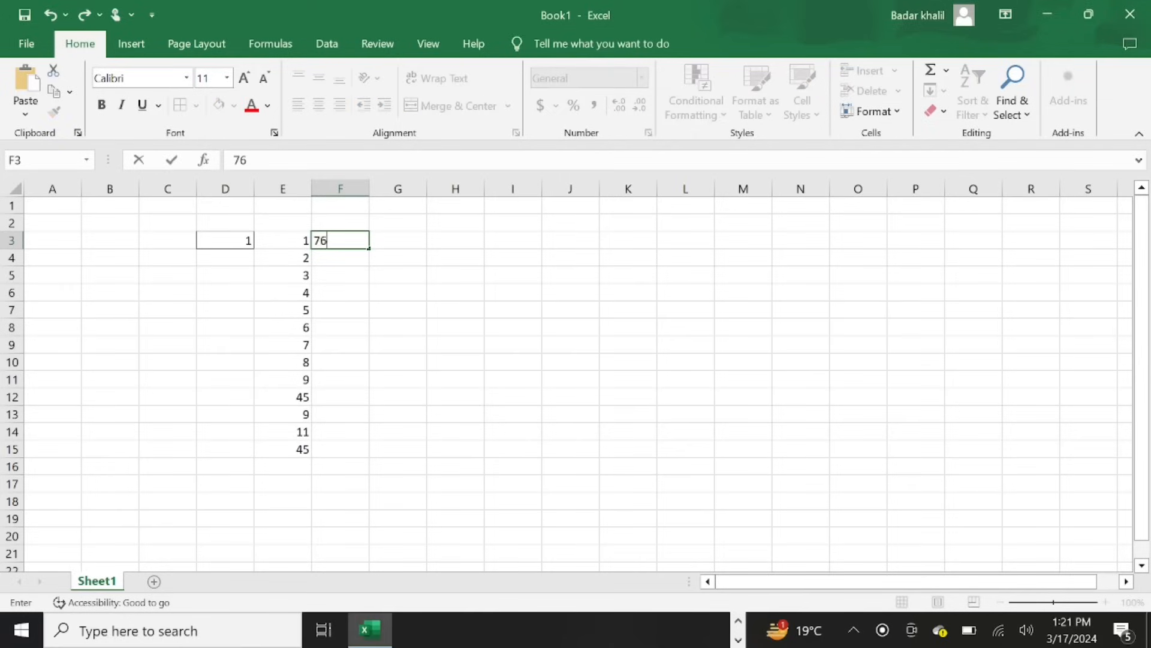
{"action": "left_click", "coordinate": [391, 238]}
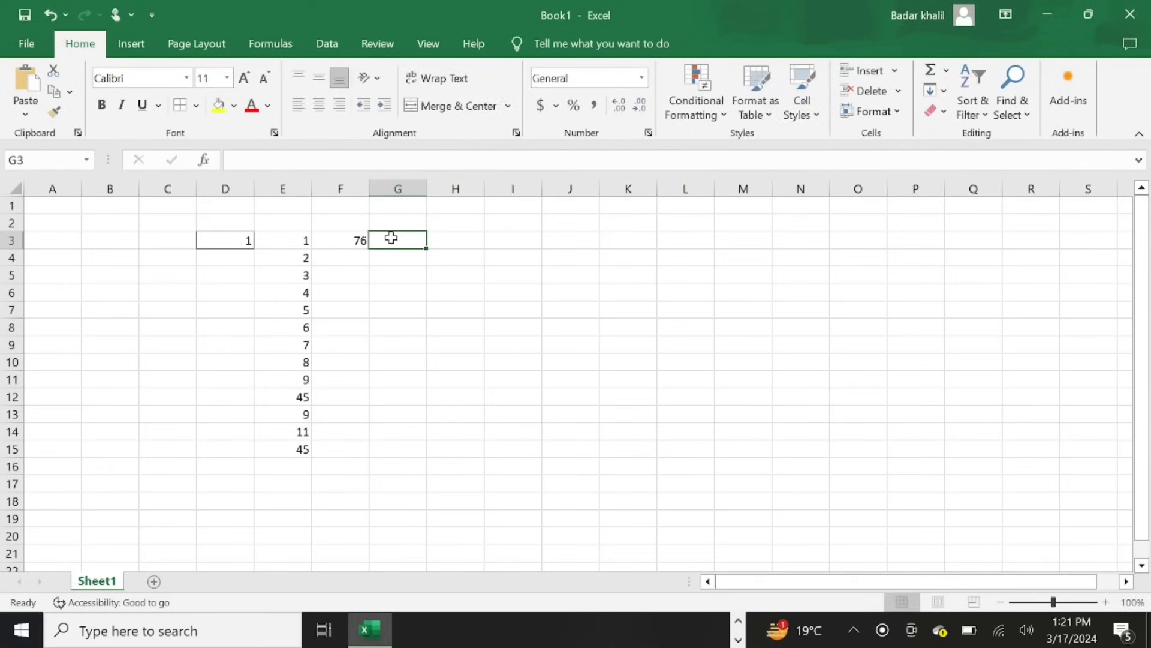
{"action": "type", "text": "100"}
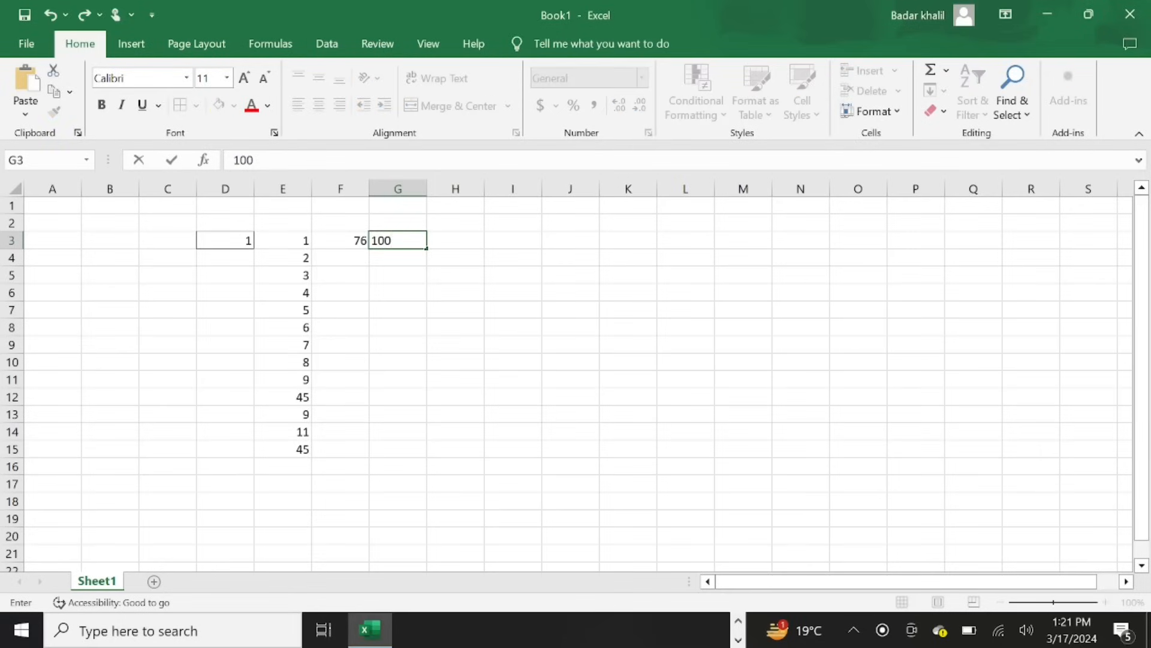
Apply the Percentage number format to cell H3
{"action": "left_click", "coordinate": [469, 244]}
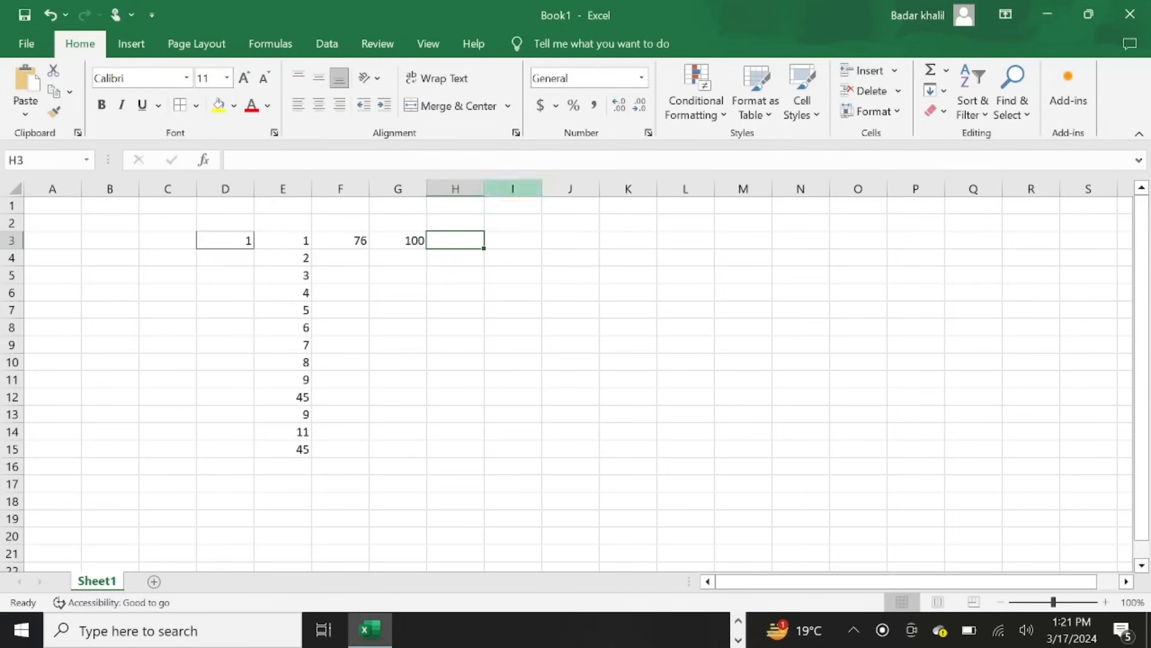
{"action": "left_click", "coordinate": [642, 78]}
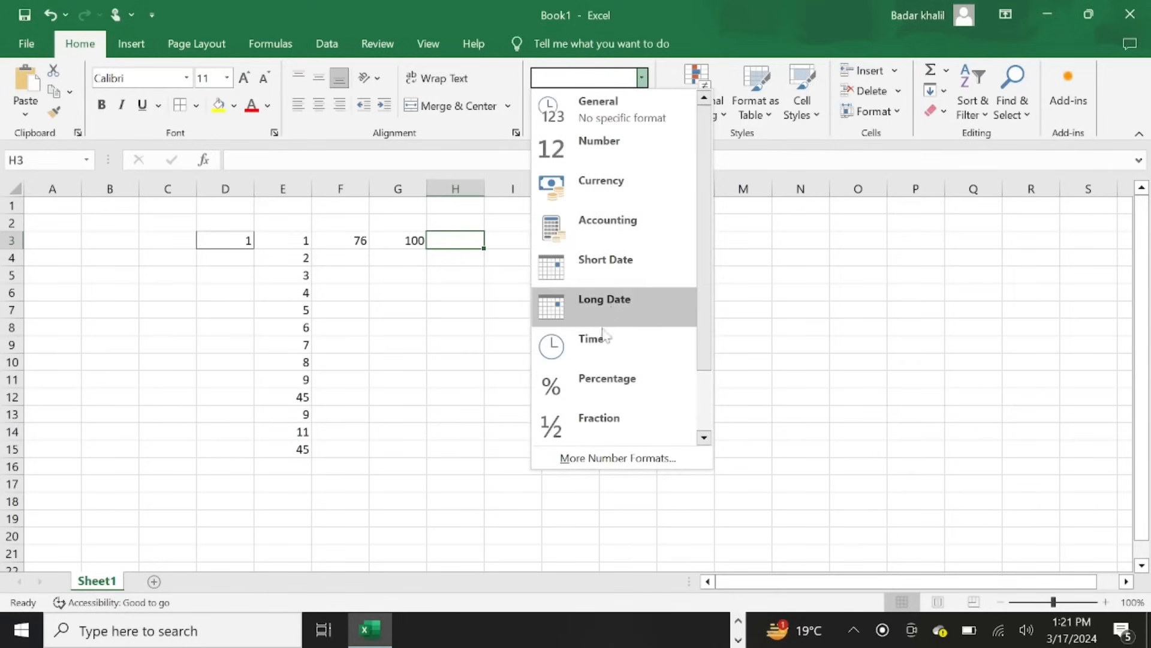
{"action": "left_click", "coordinate": [607, 382]}
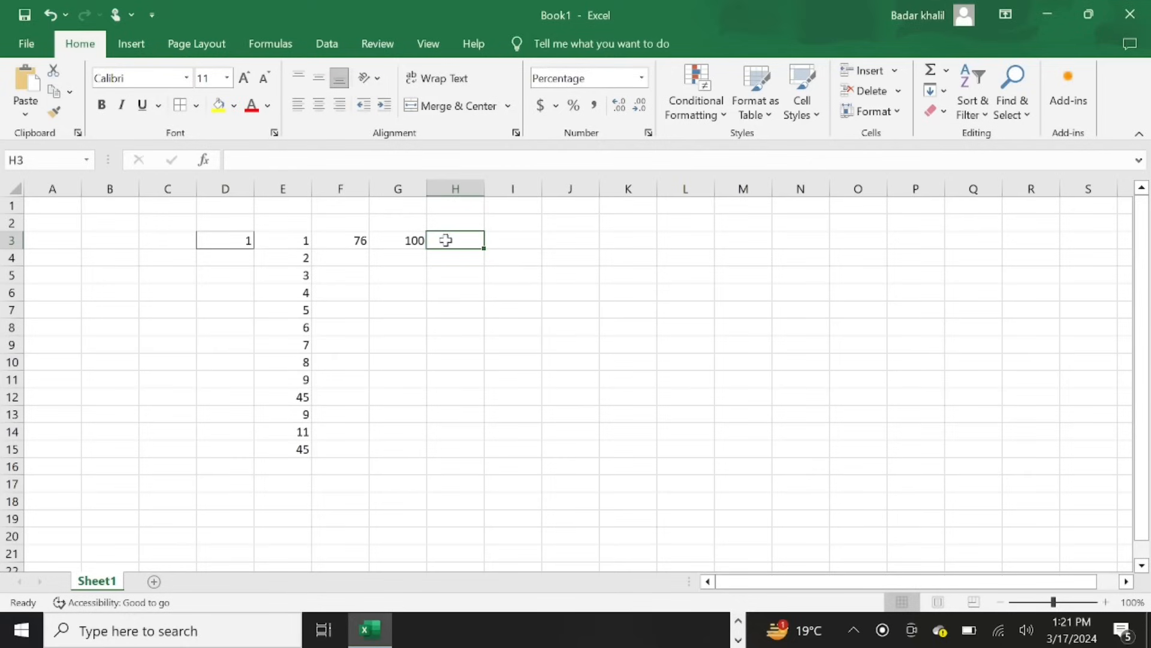
Calculate the percentage in cell H3 with the formula =F3/G3 and check the formula
{"action": "type", "text": "="}
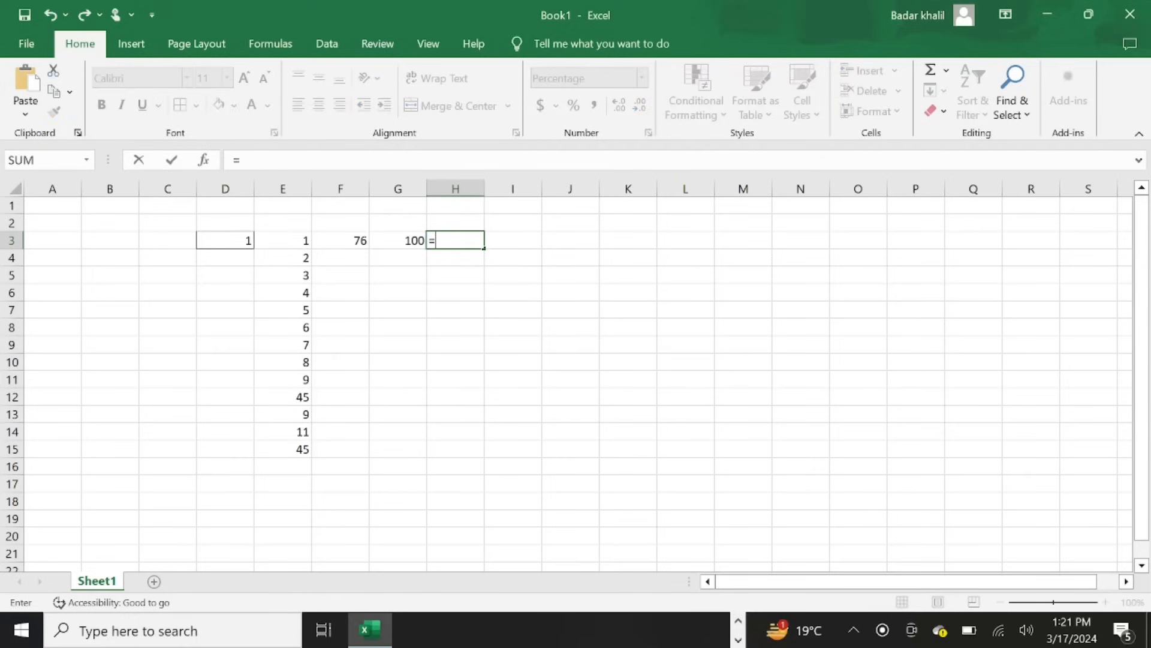
{"action": "left_click", "coordinate": [358, 241]}
{"action": "type", "text": "/"}
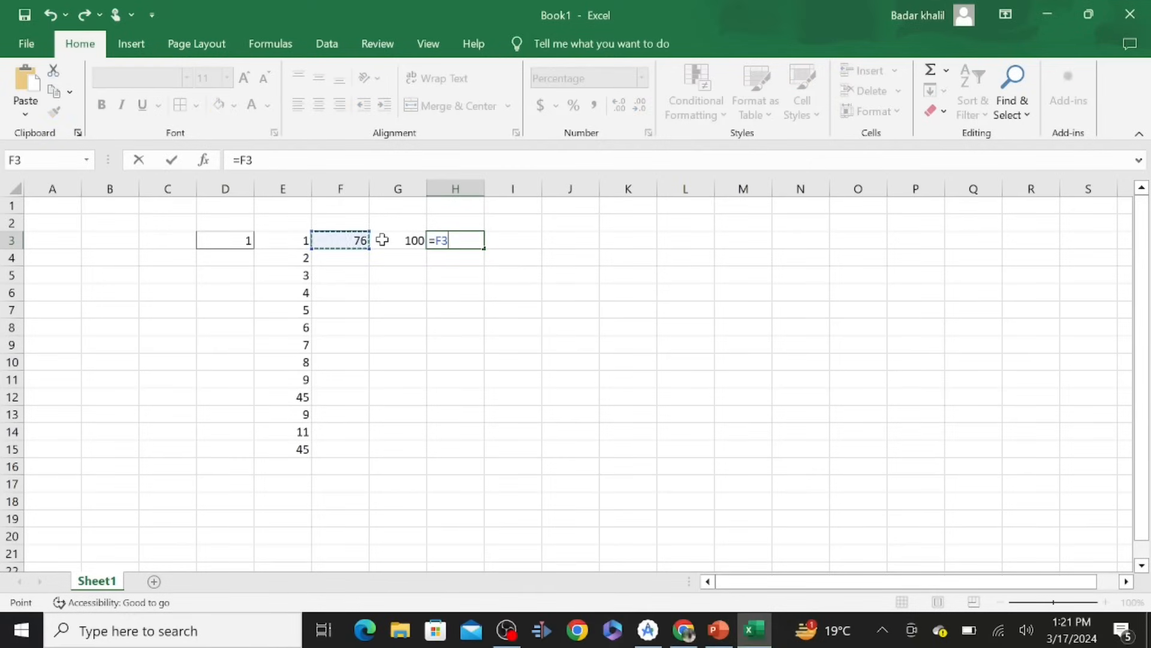
{"action": "left_click", "coordinate": [402, 239]}
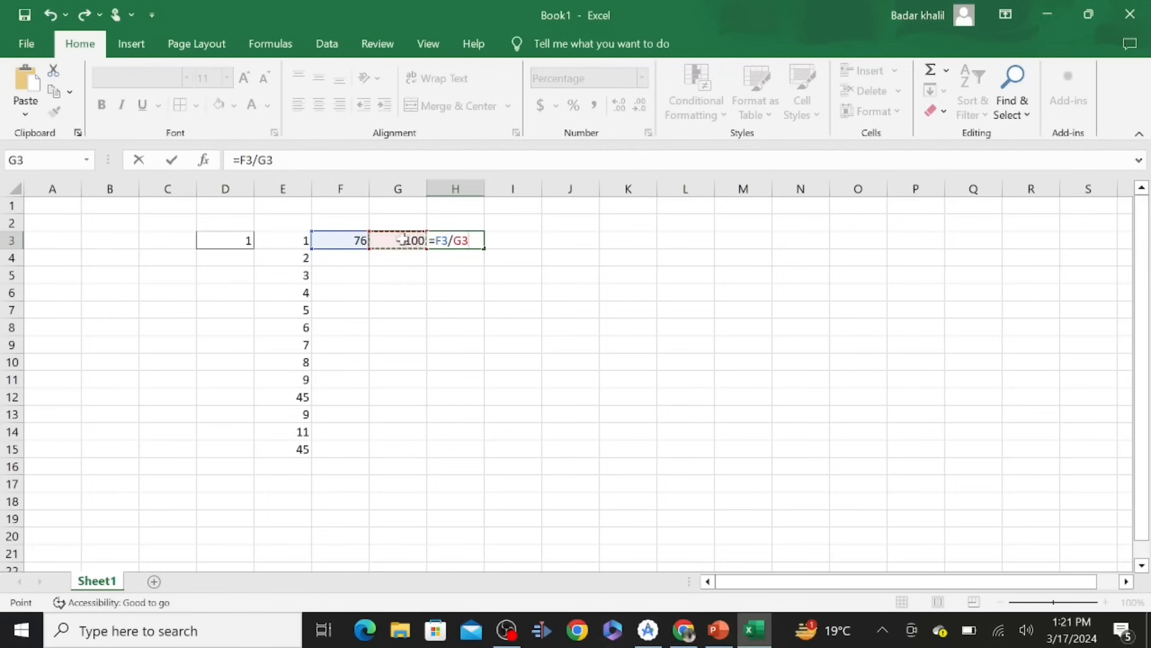
{"action": "key", "text": "Return"}
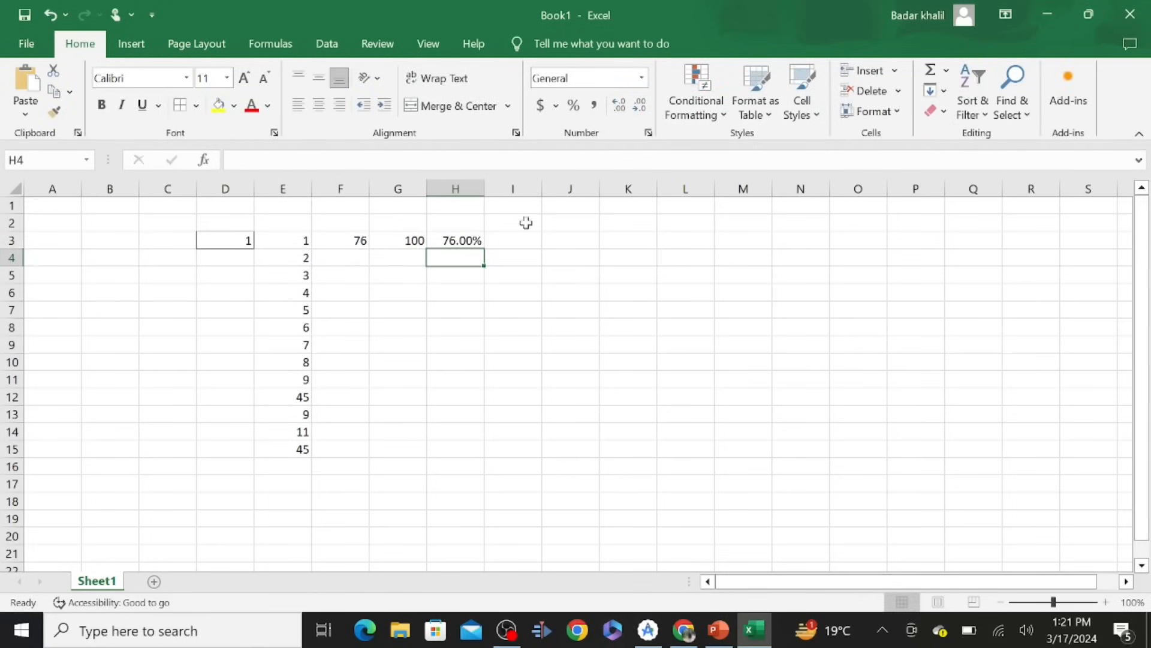
{"action": "left_click", "coordinate": [436, 241]}
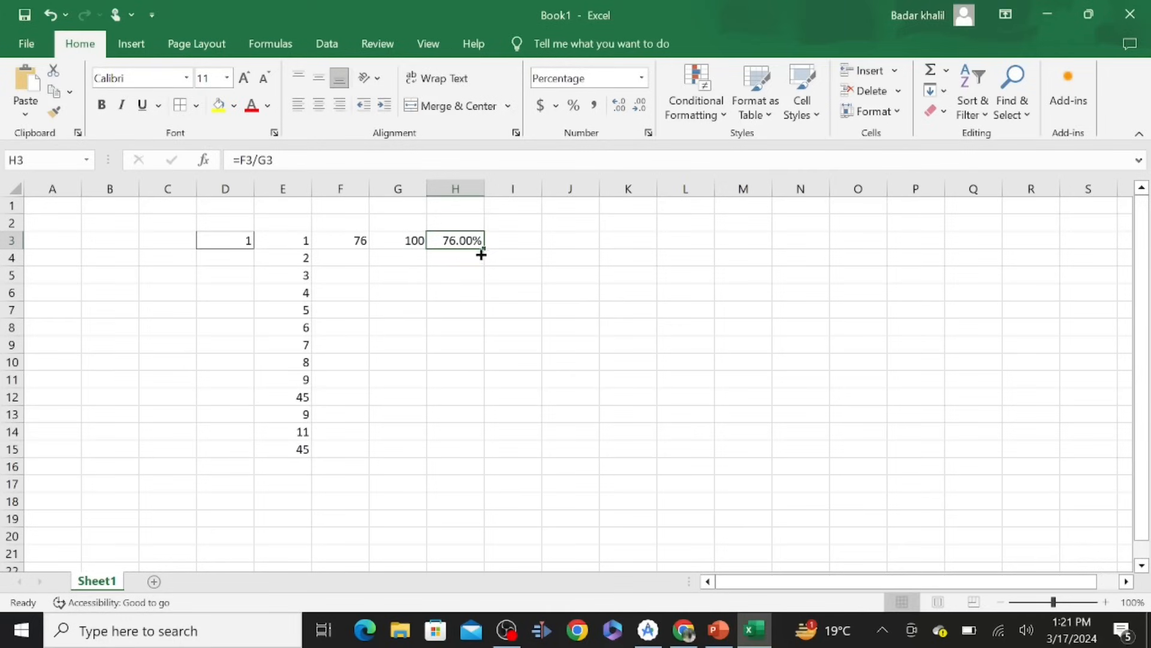
Fill F3 down to F15 as an increasing series and copy the value in G3 down to G15
{"action": "left_click", "coordinate": [358, 256]}
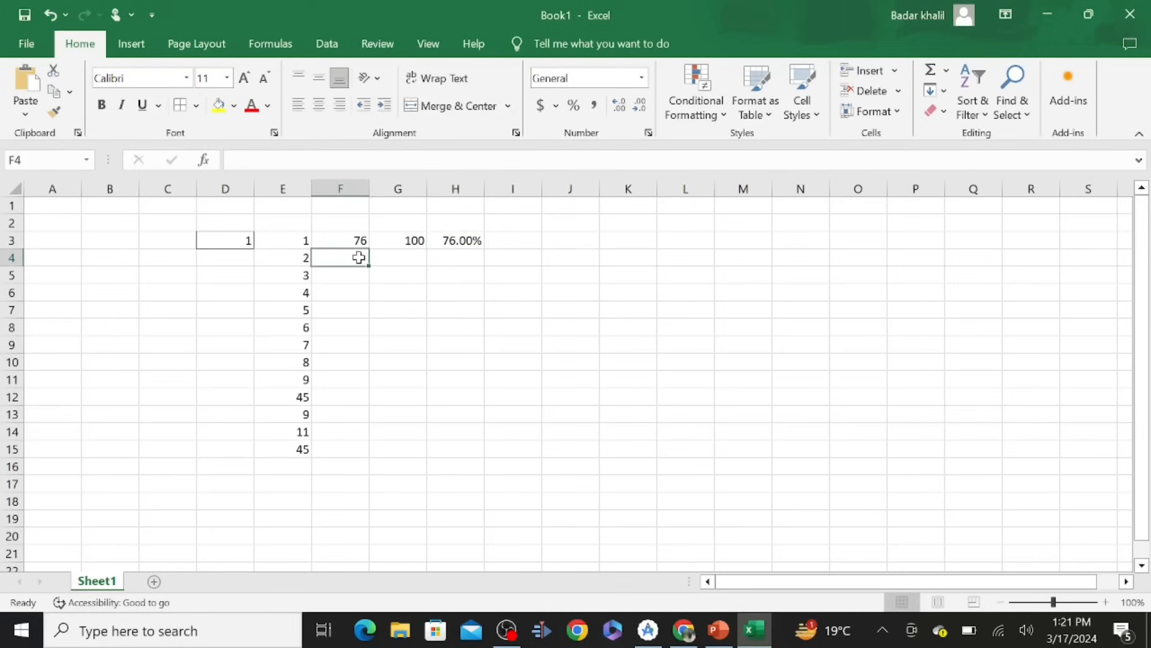
{"action": "left_click", "coordinate": [361, 241]}
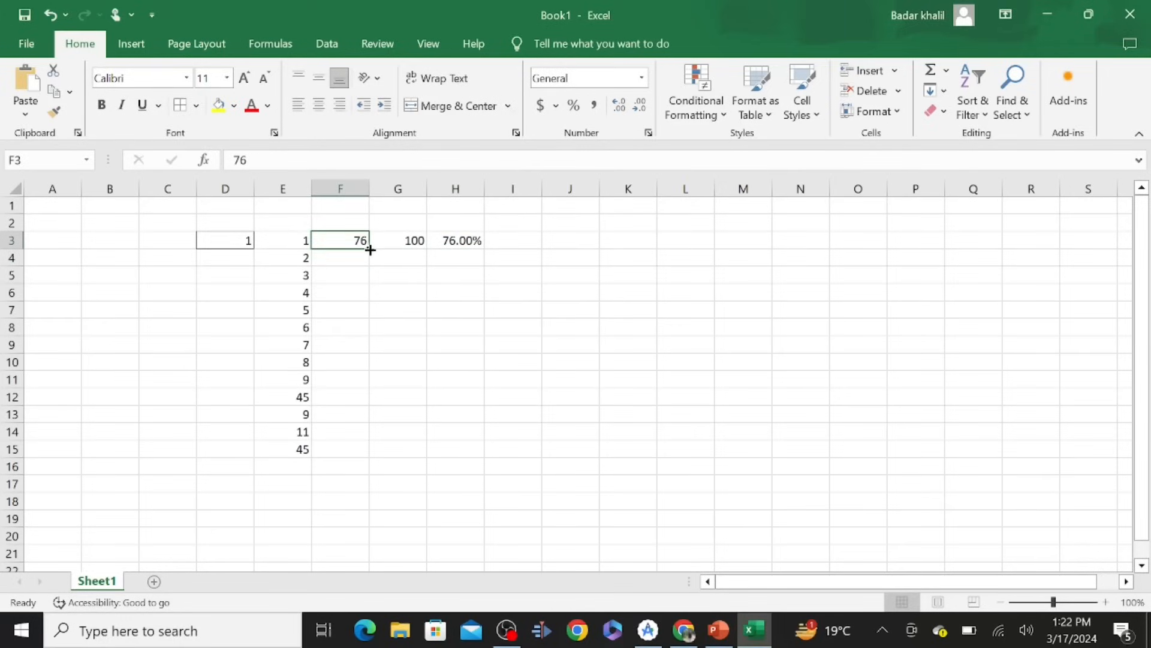
{"action": "left_click_drag", "start_coordinate": [369, 247], "coordinate": [382, 457]}
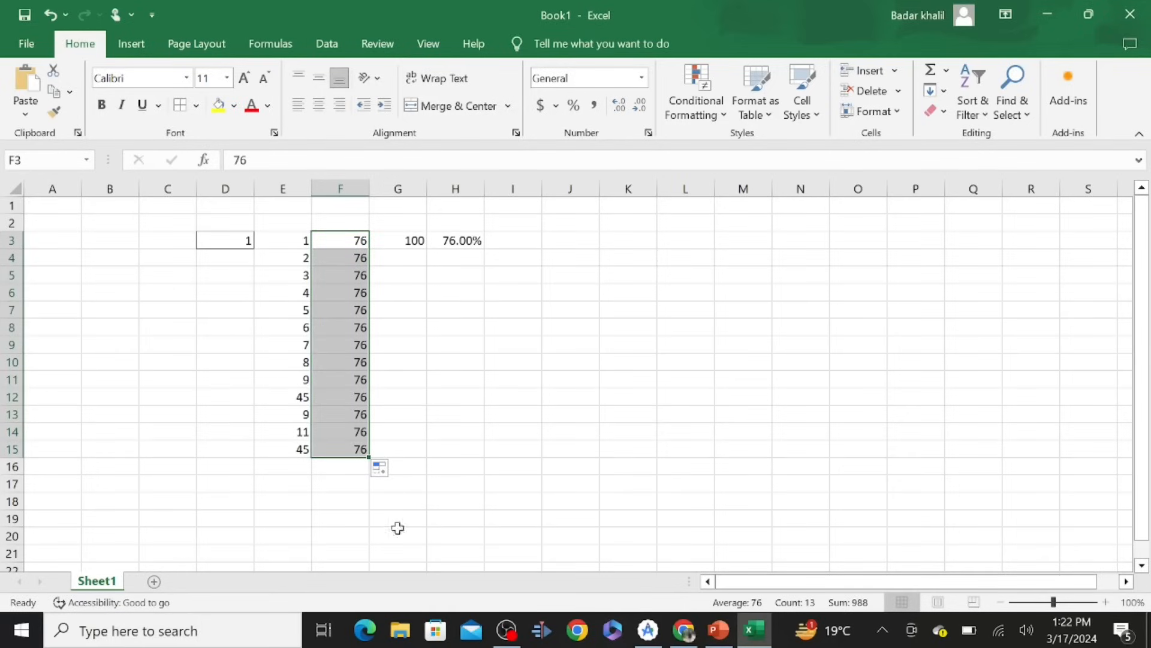
{"action": "left_click", "coordinate": [387, 469]}
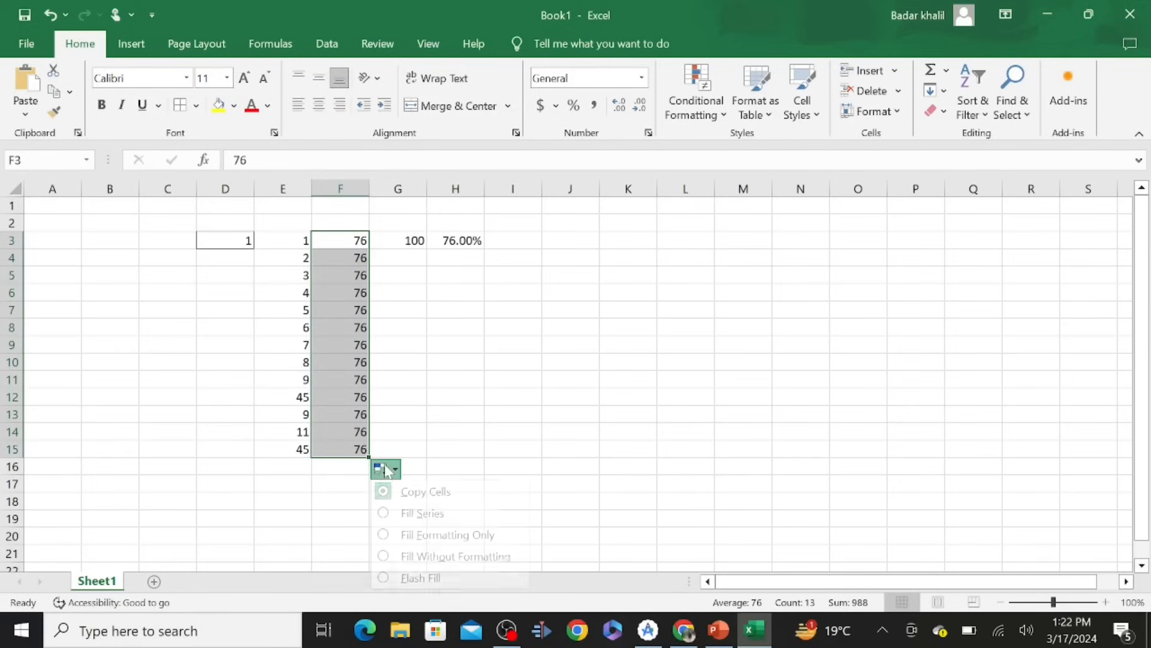
{"action": "left_click", "coordinate": [409, 515]}
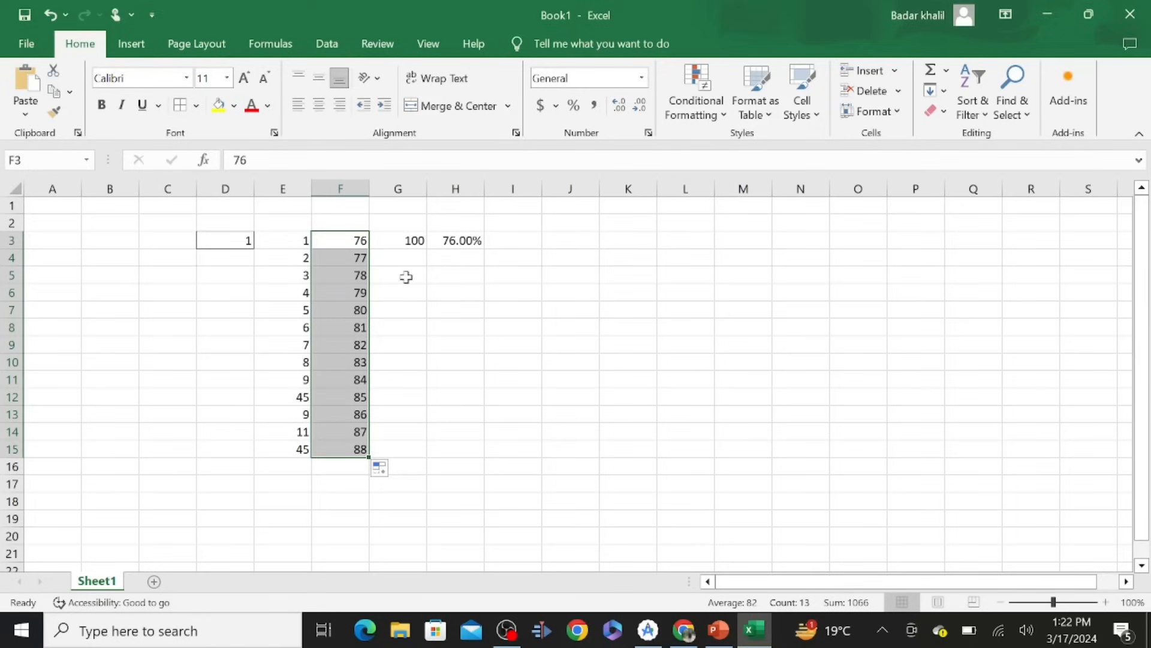
{"action": "left_click", "coordinate": [422, 246]}
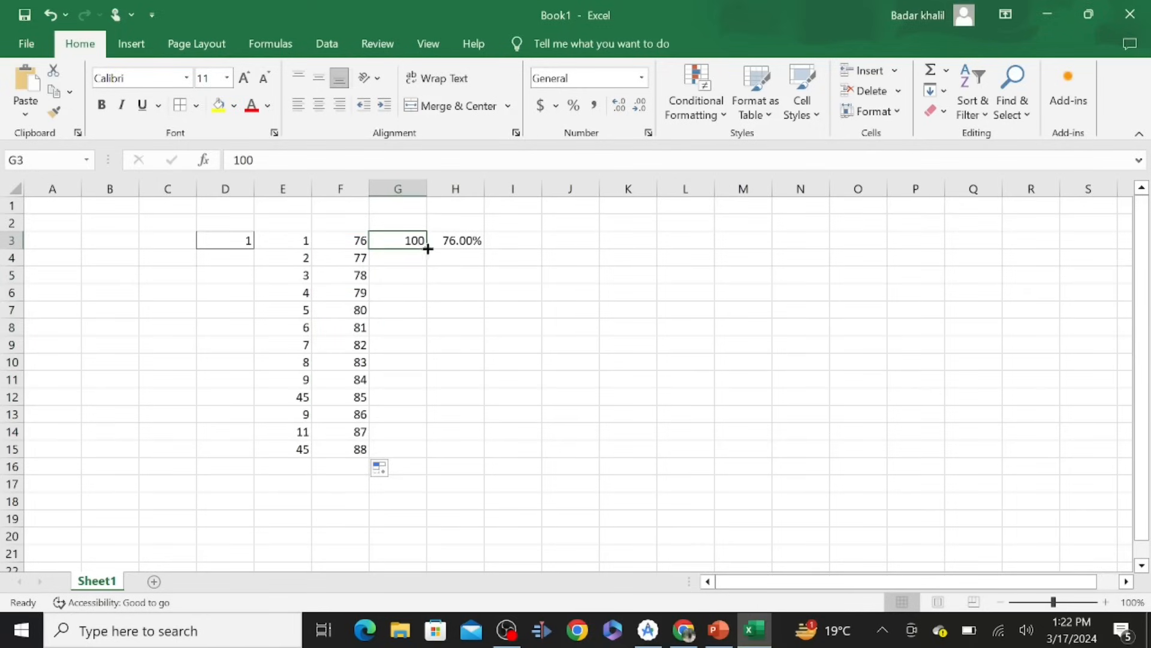
{"action": "left_click_drag", "start_coordinate": [428, 248], "coordinate": [436, 454]}
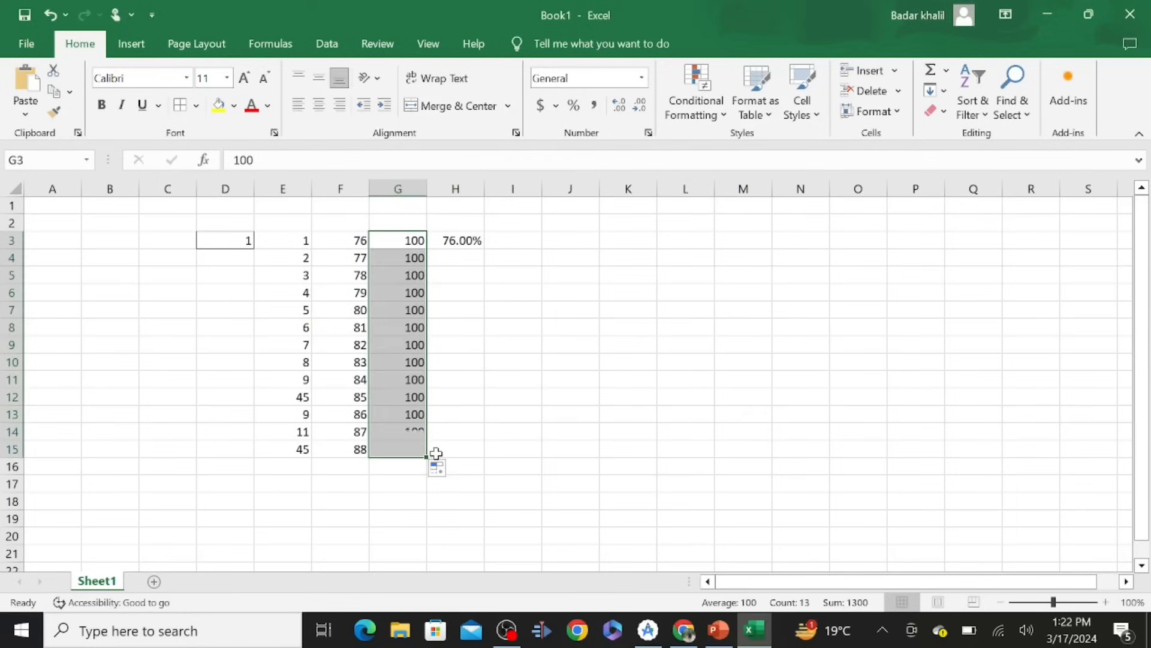
Clear cell H3 and enter the formula =F3/G3 in it again
{"action": "left_click", "coordinate": [465, 239]}
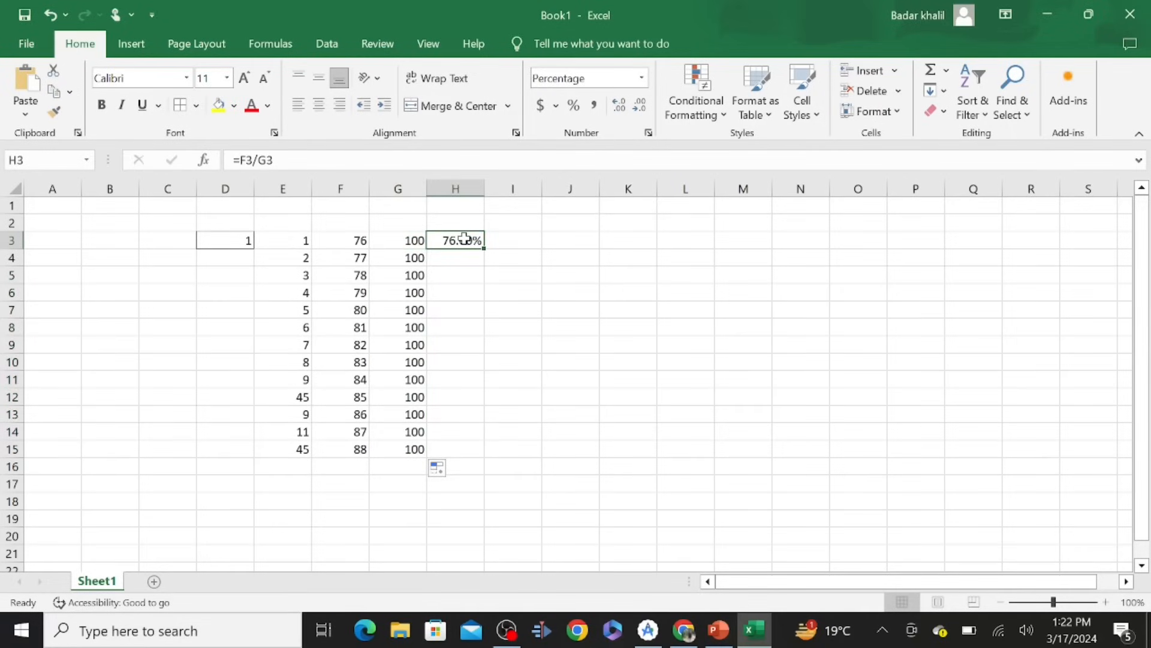
{"action": "key", "text": "Delete"}
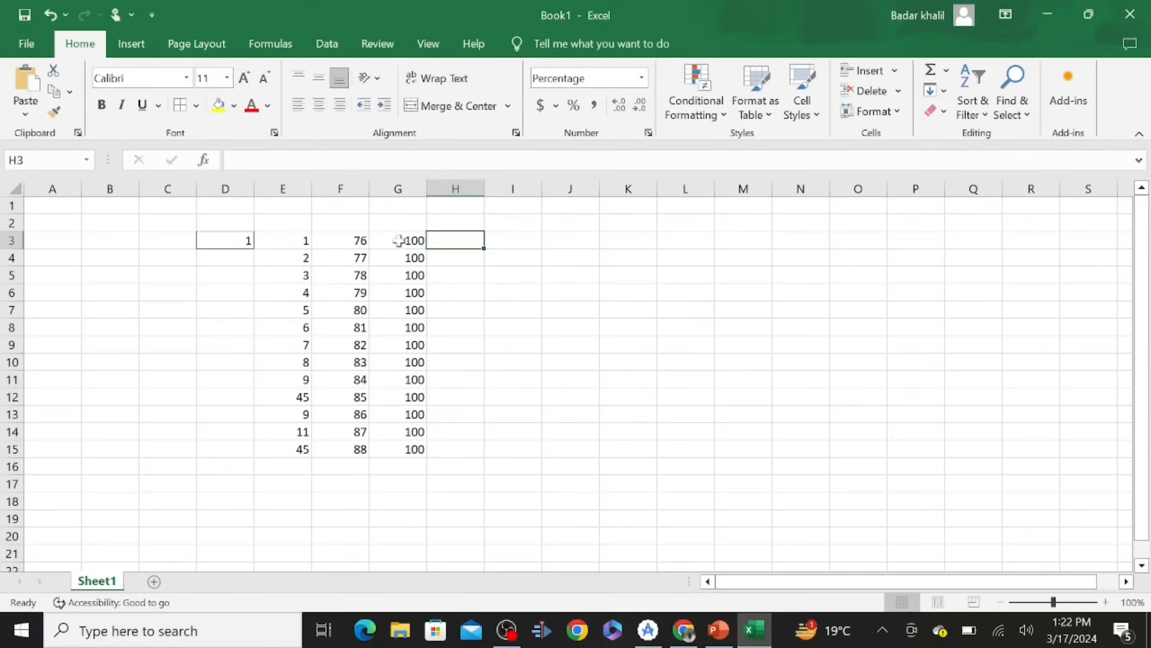
{"action": "type", "text": "="}
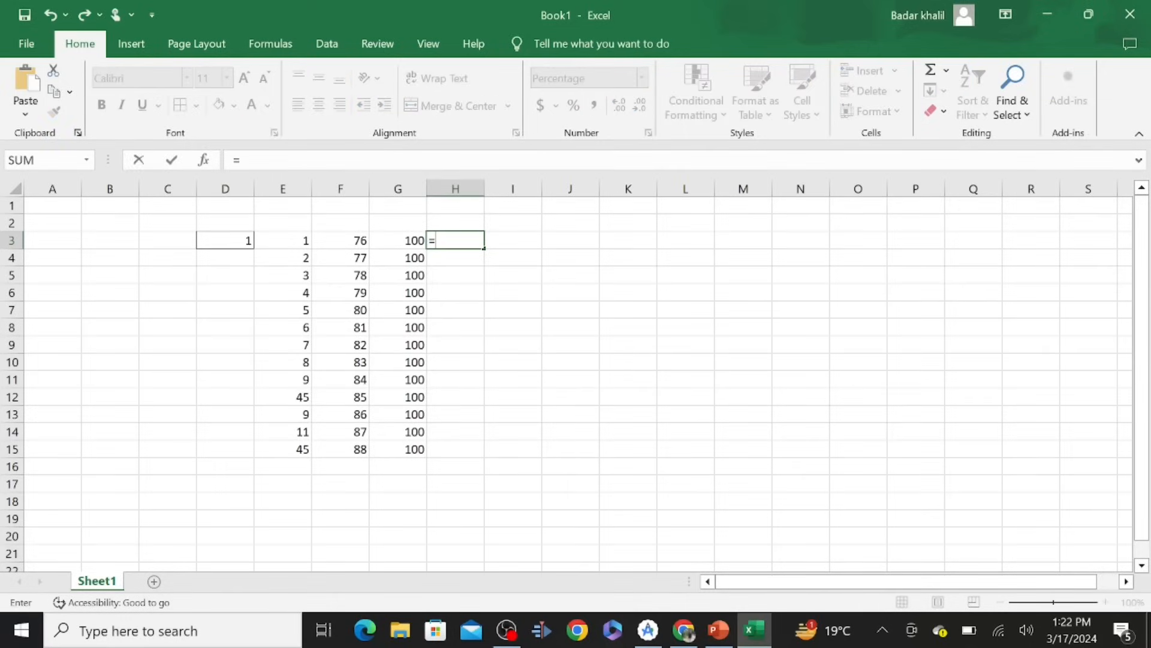
{"action": "left_click", "coordinate": [361, 239]}
{"action": "type", "text": "/"}
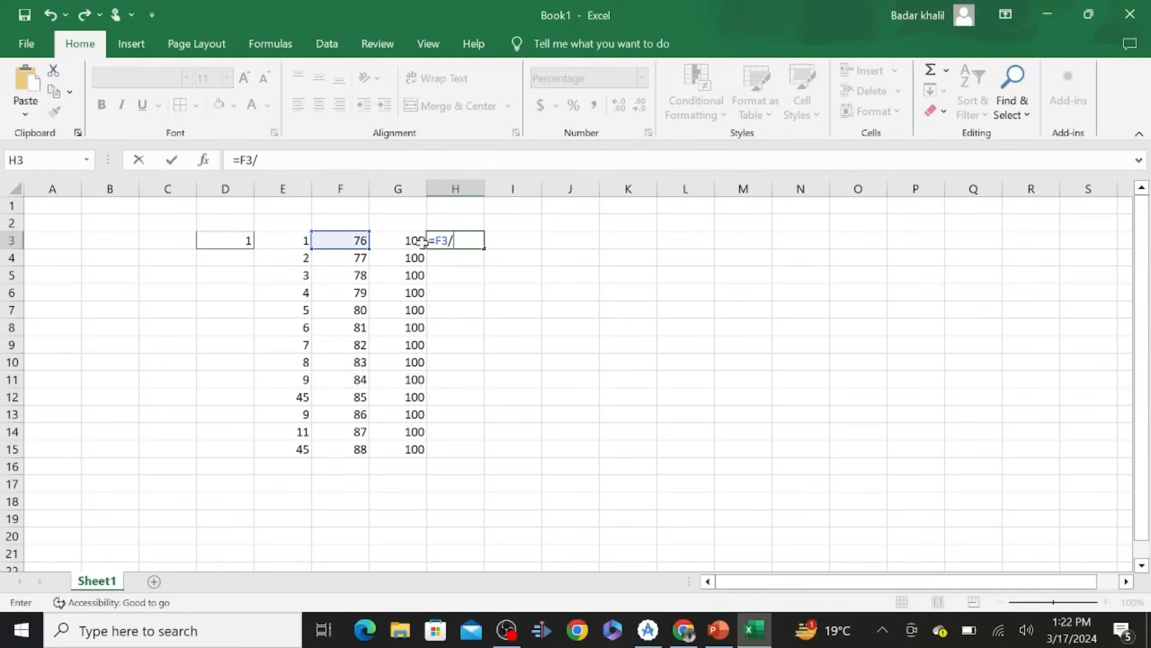
{"action": "left_click", "coordinate": [402, 241]}
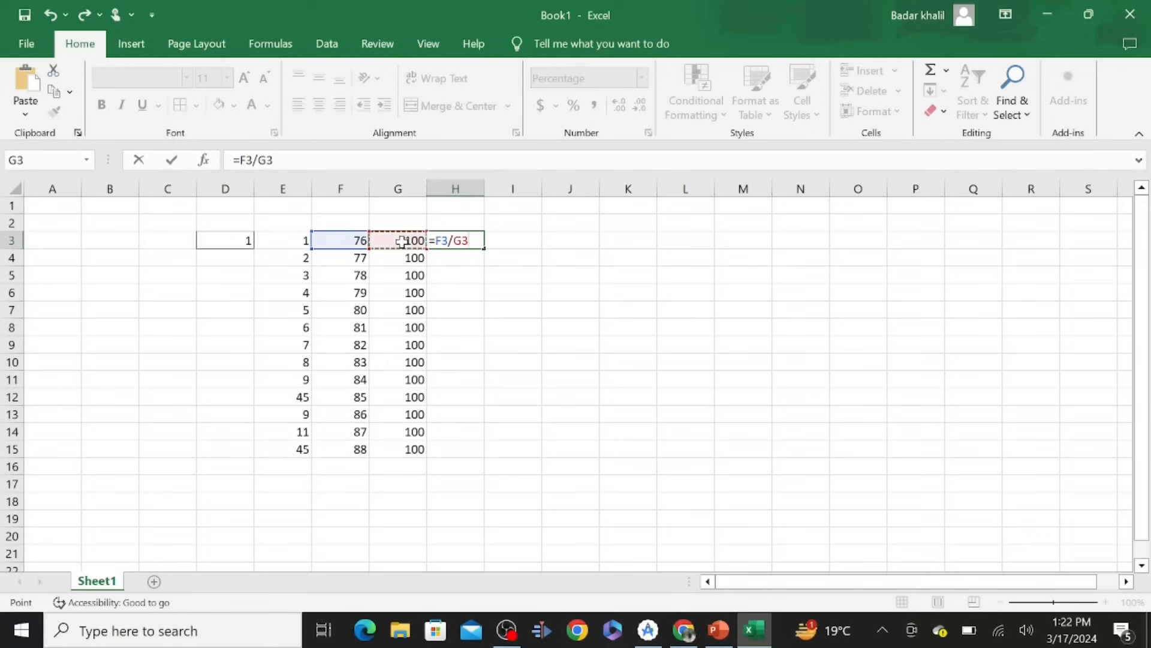
{"action": "key", "text": "Return"}
Fill the percentage formula from H3 down to H15
{"action": "left_click", "coordinate": [471, 240]}
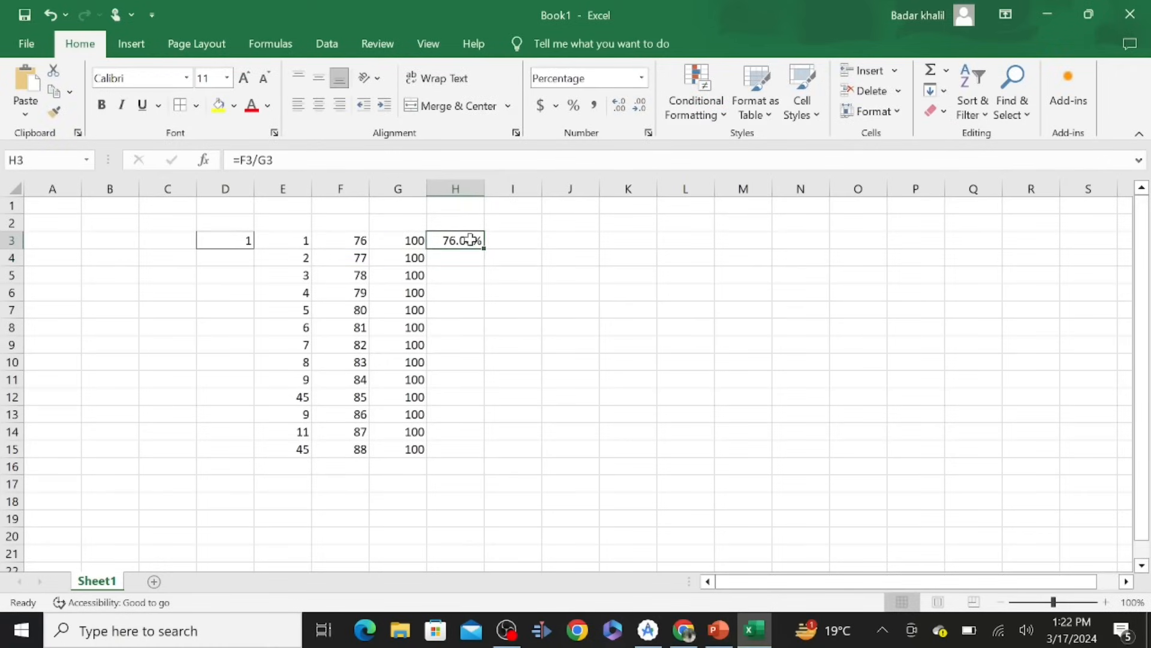
{"action": "left_click_drag", "start_coordinate": [487, 249], "coordinate": [485, 462]}
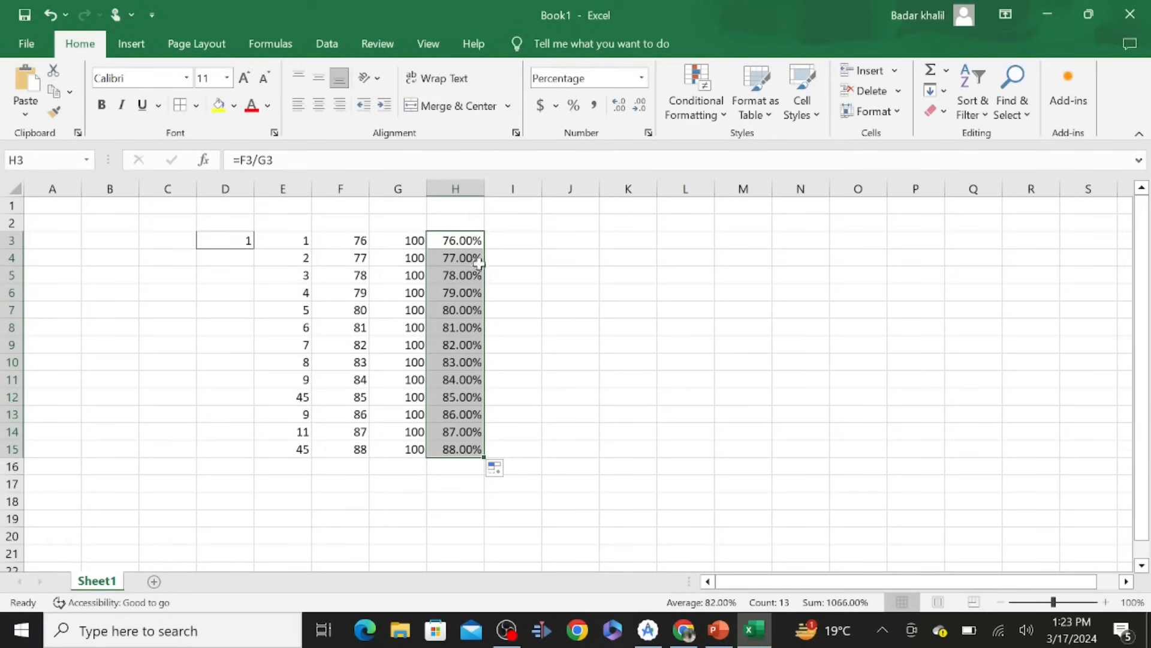
{"action": "left_click", "coordinate": [538, 274]}
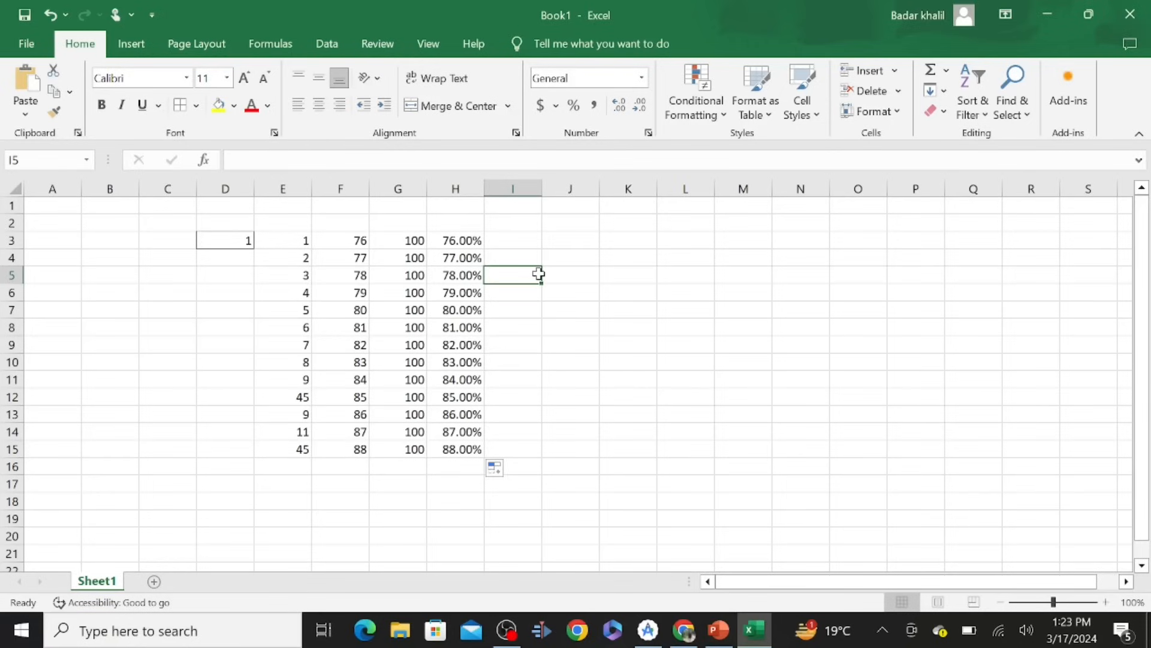
Examine the AutoSum, Math & Trig, Text, Financial and Logical function lists and the Insert Function dialog
{"action": "left_click", "coordinate": [269, 44]}
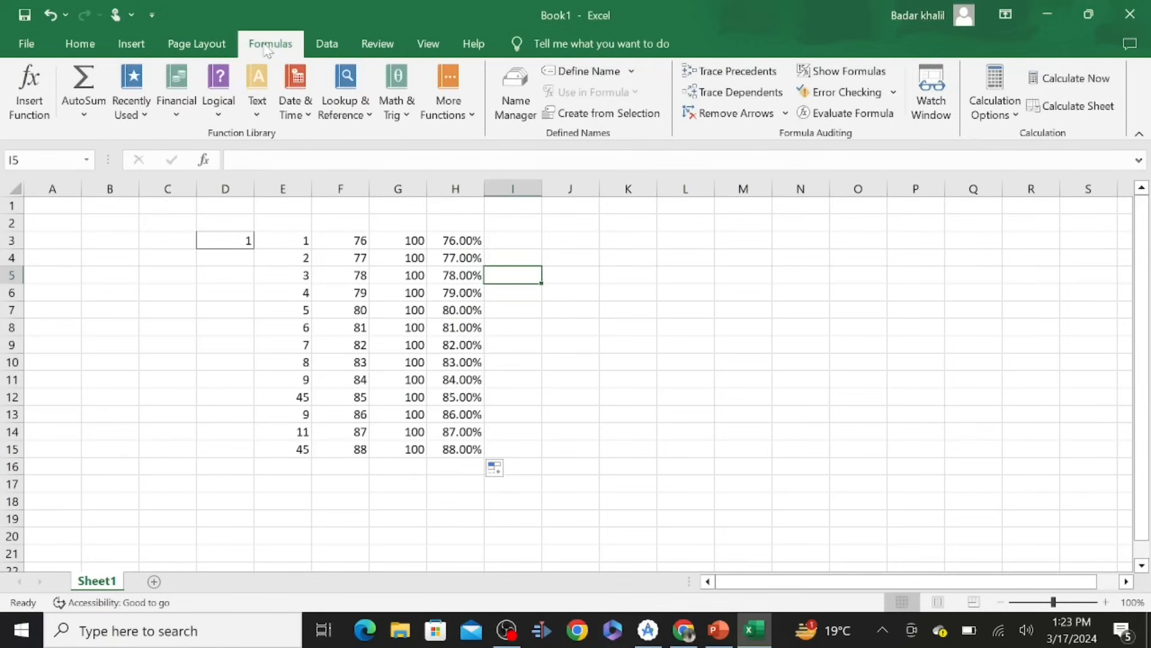
{"action": "left_click", "coordinate": [83, 115]}
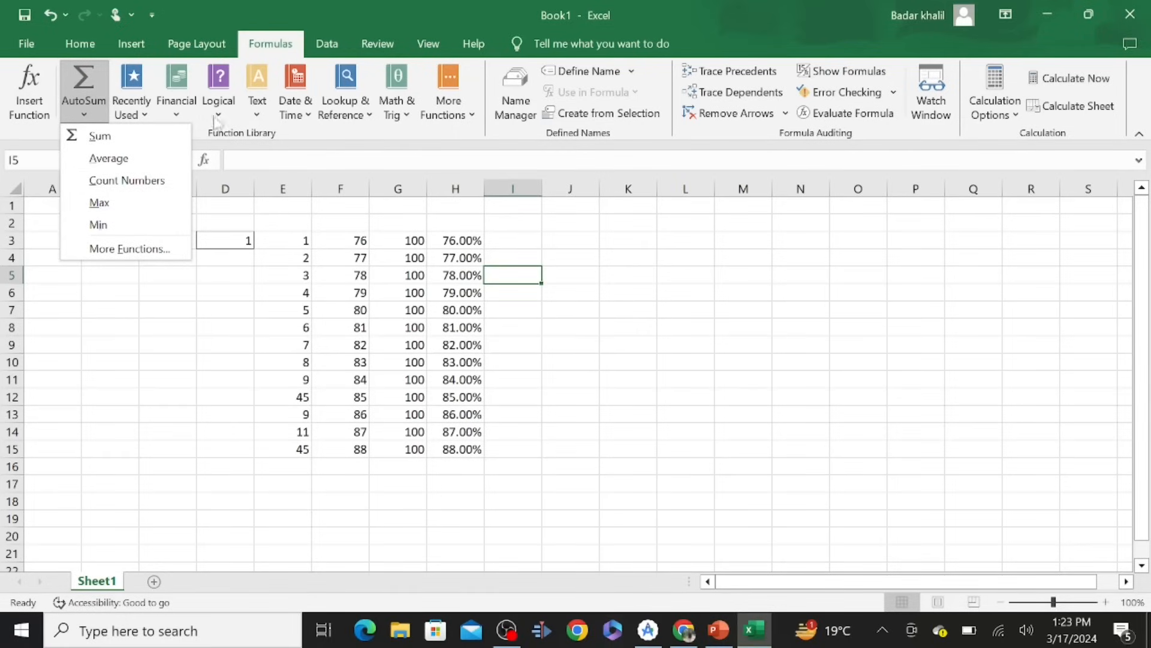
{"action": "left_click", "coordinate": [407, 115]}
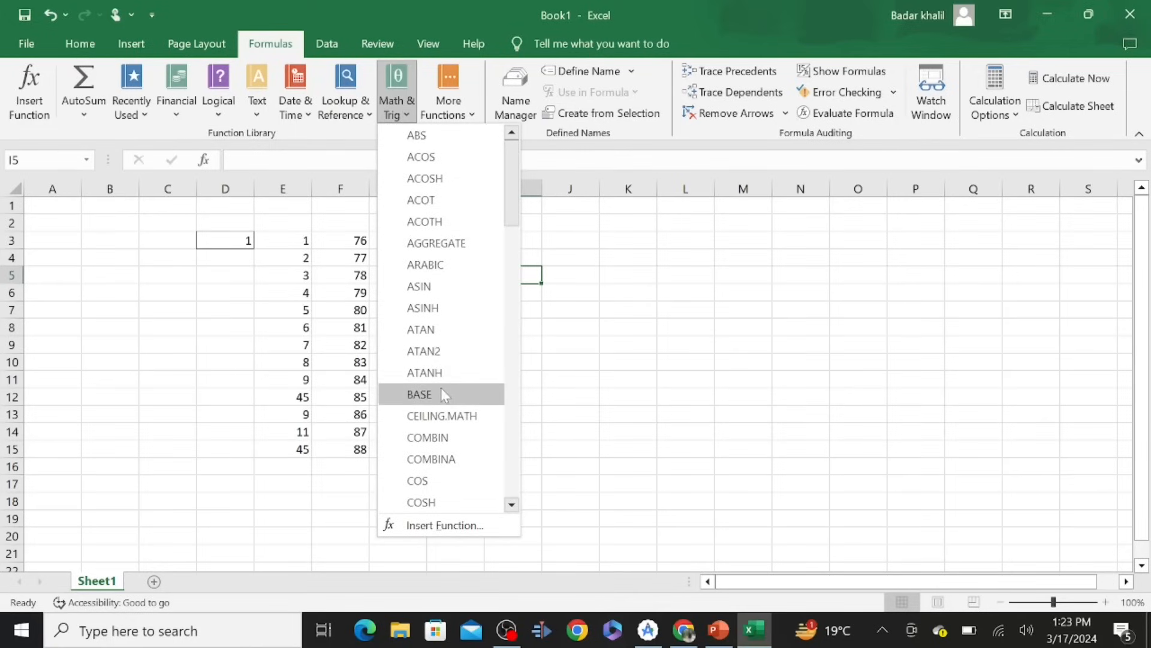
{"action": "left_click", "coordinate": [259, 116]}
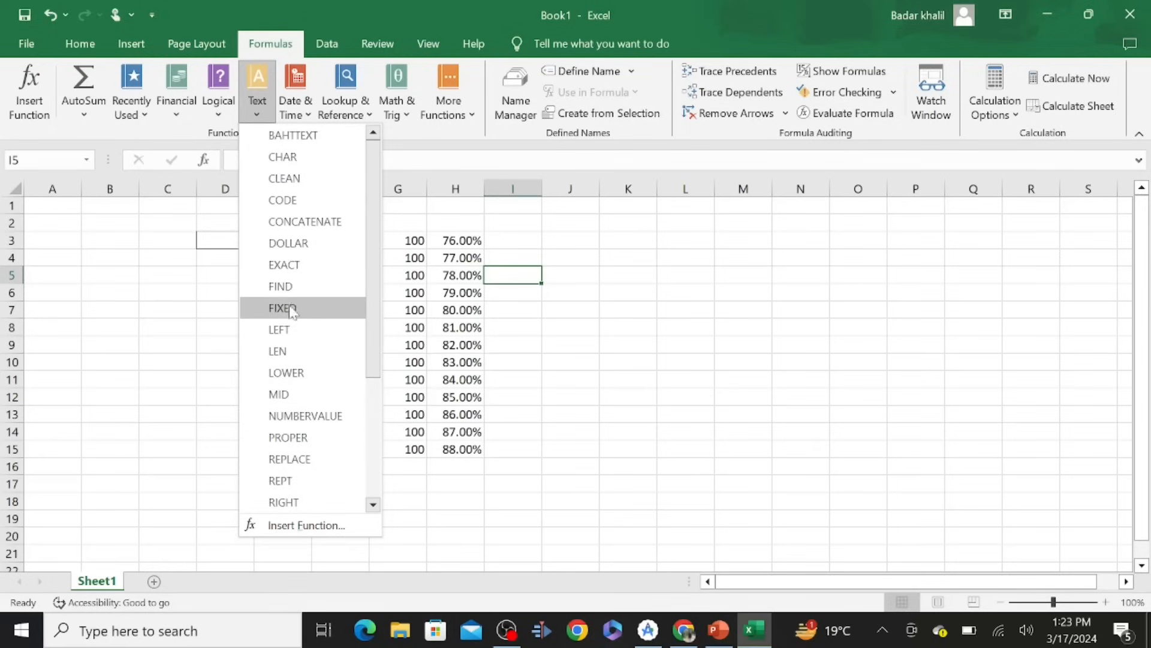
{"action": "left_click", "coordinate": [180, 117]}
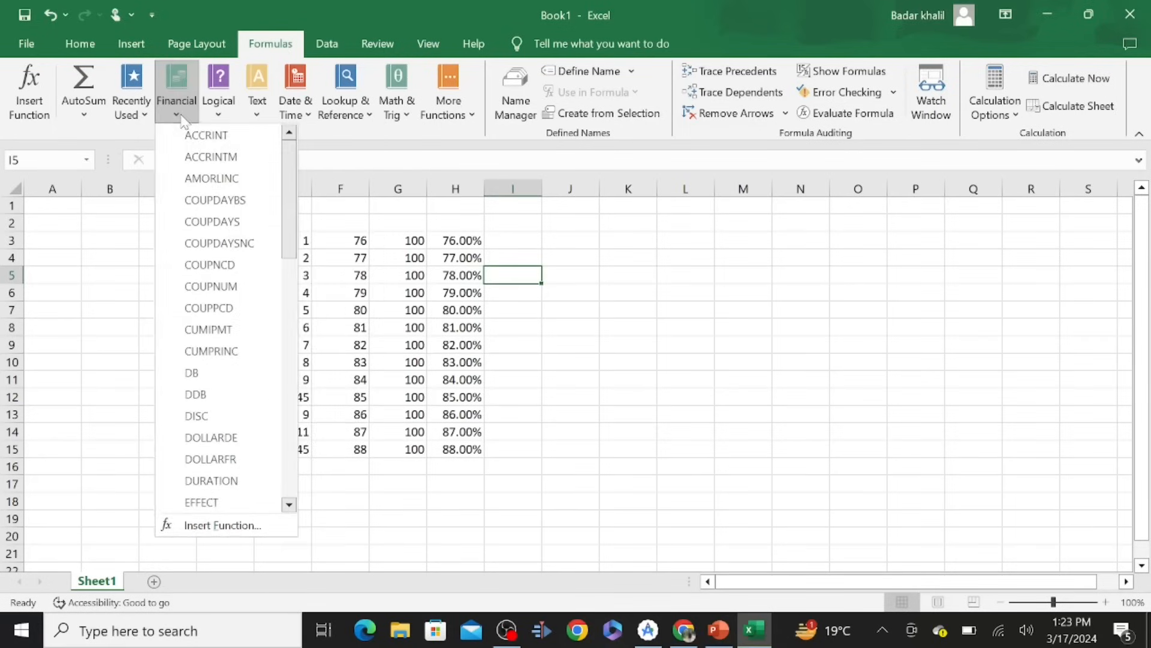
{"action": "left_click", "coordinate": [220, 115]}
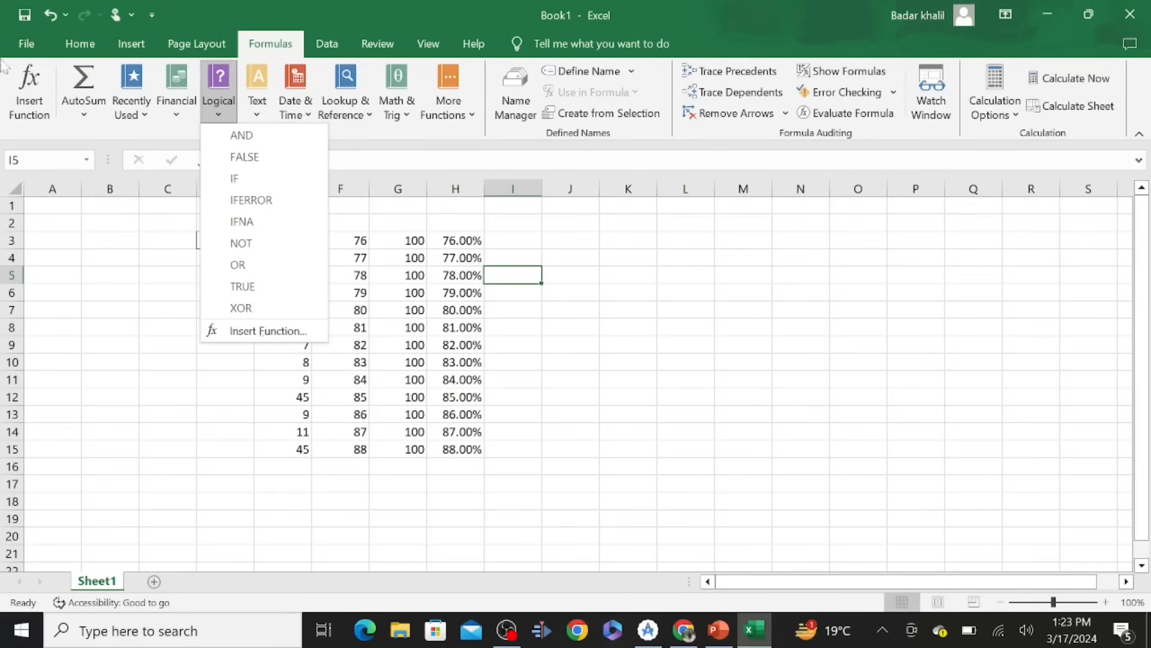
{"action": "left_click", "coordinate": [27, 114]}
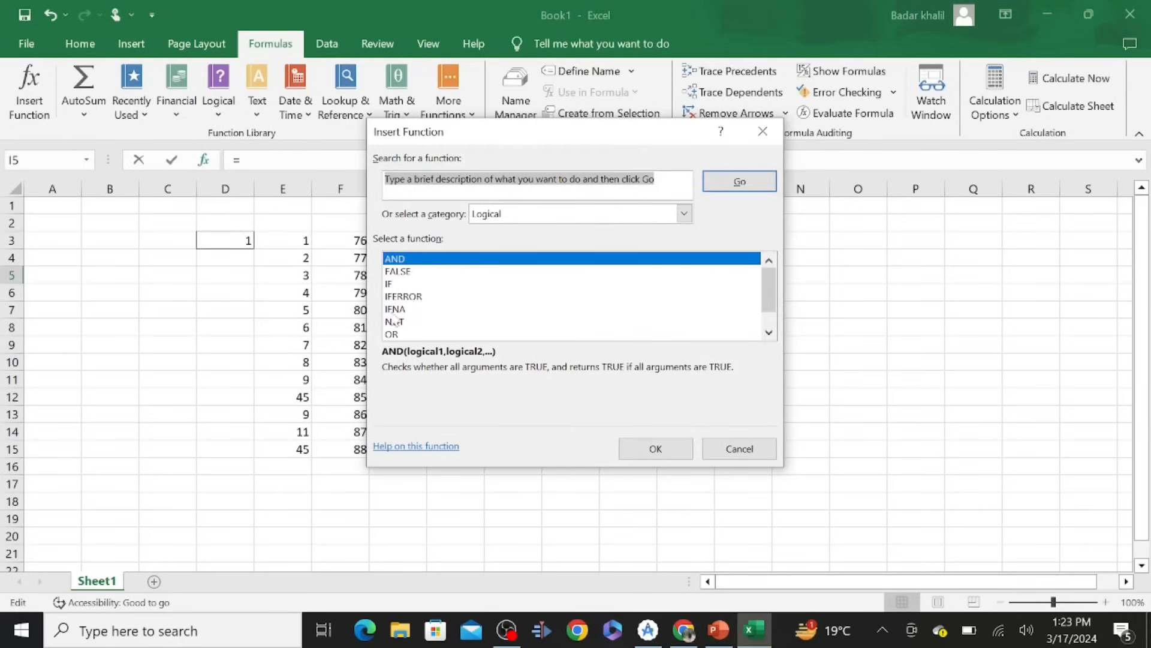
{"action": "left_click", "coordinate": [769, 134]}
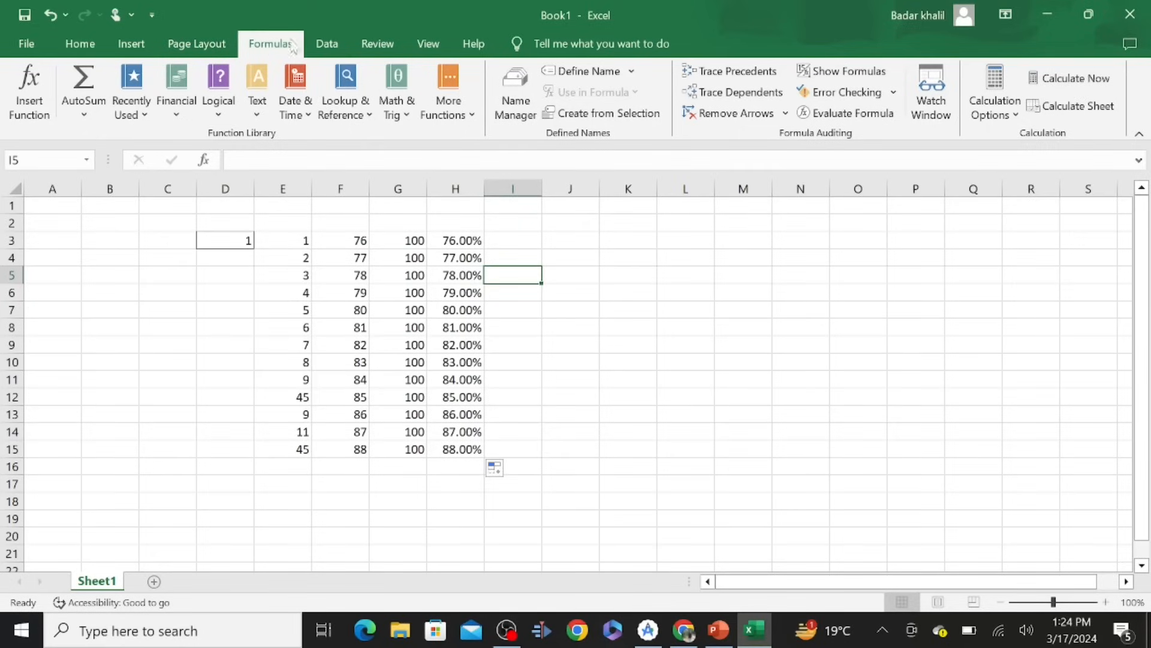
Look over the data tools, the workbook's export options and save locations, and return to cell E3 in the sheet
{"action": "left_click", "coordinate": [328, 44]}
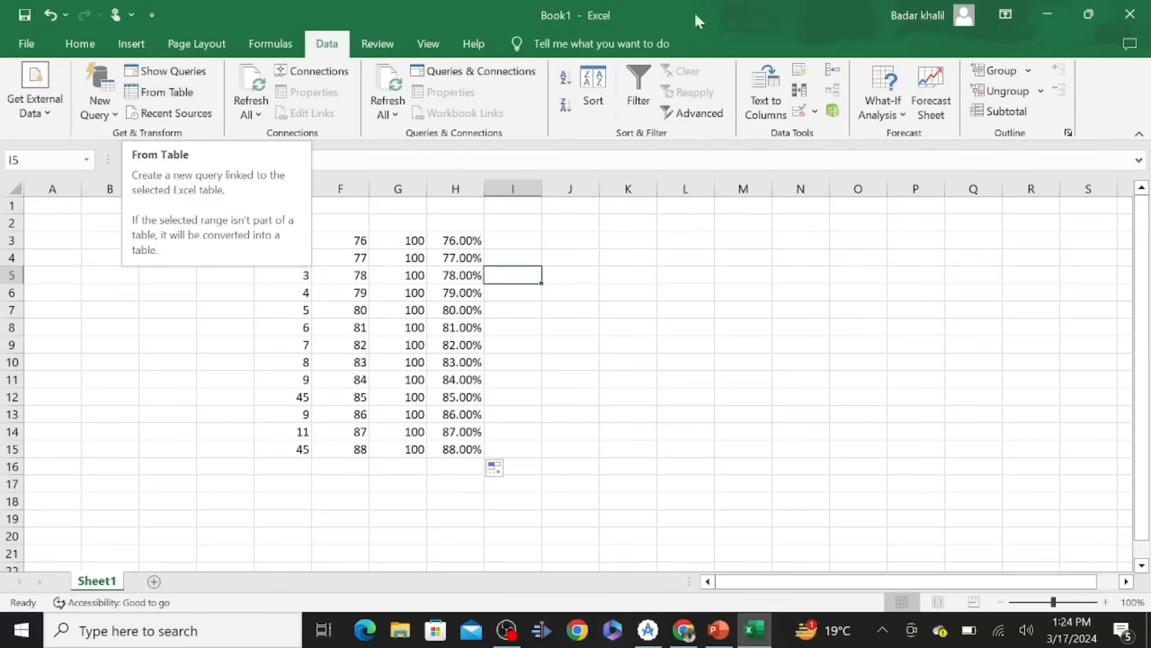
{"action": "left_click", "coordinate": [33, 45]}
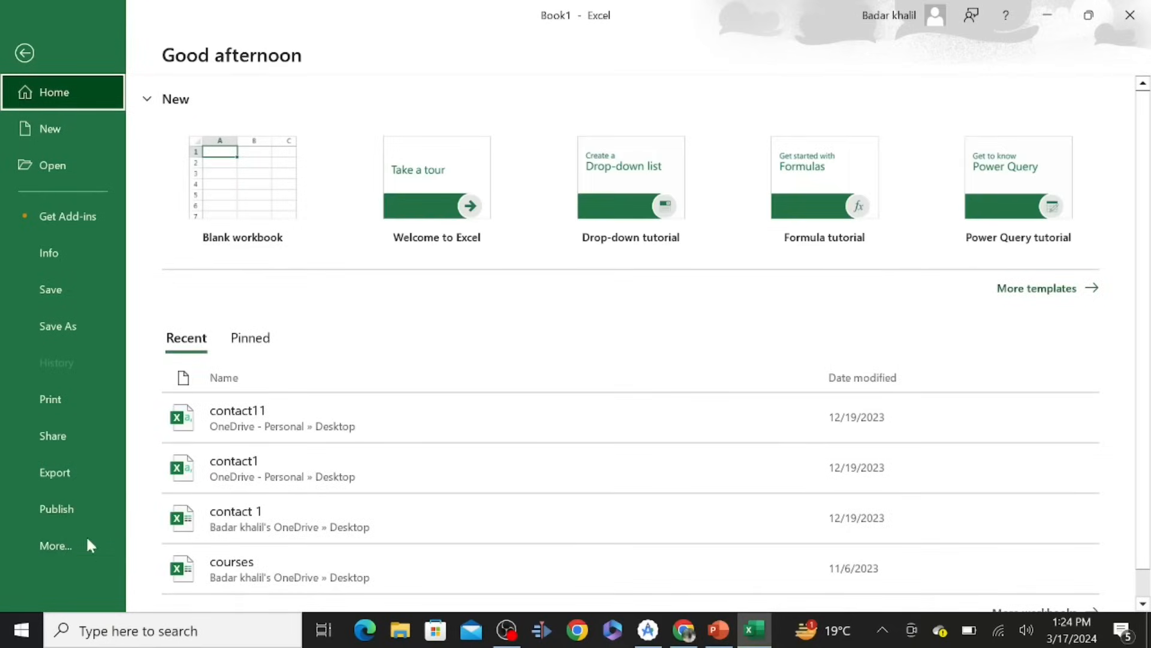
{"action": "left_click", "coordinate": [67, 469]}
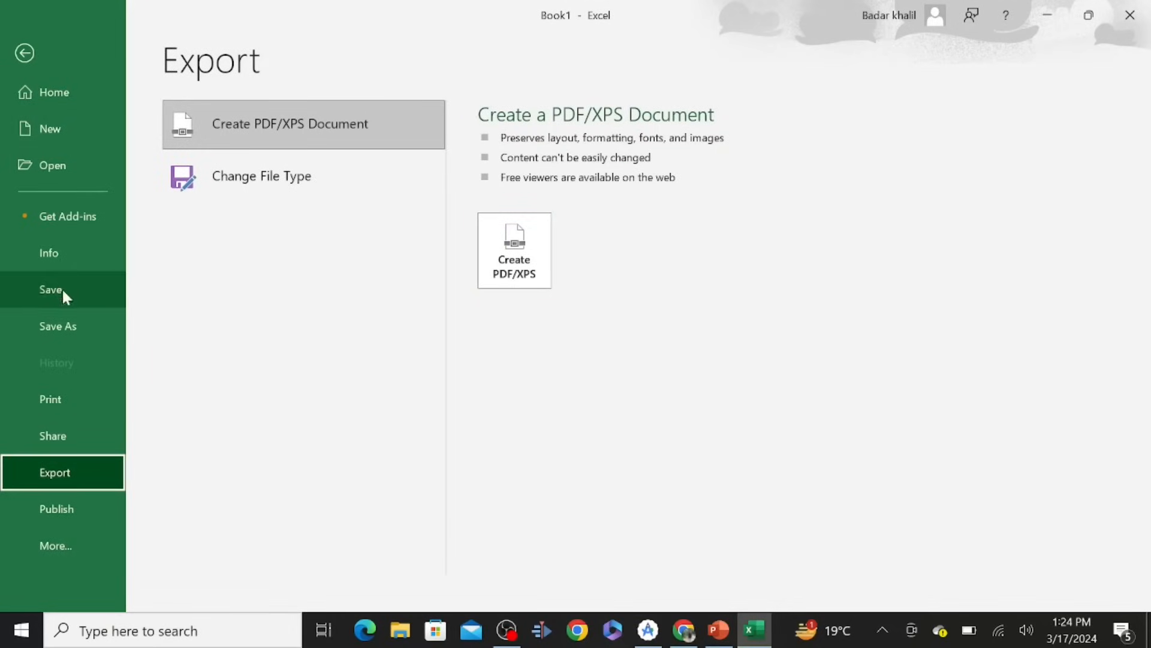
{"action": "left_click", "coordinate": [66, 308]}
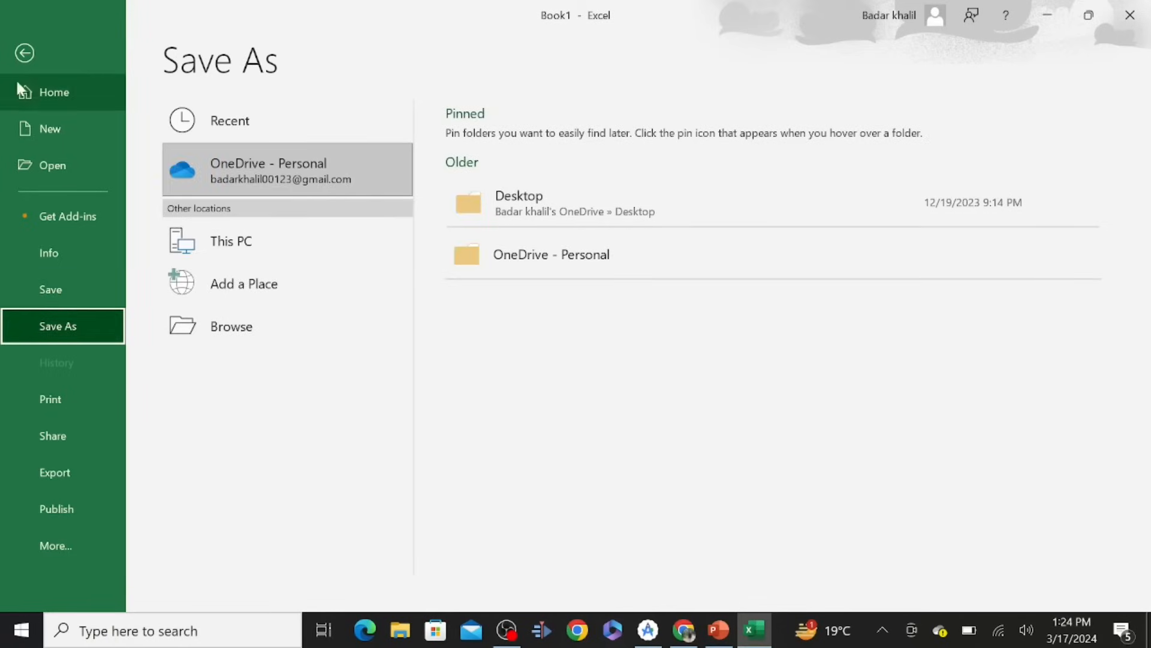
{"action": "left_click", "coordinate": [26, 53]}
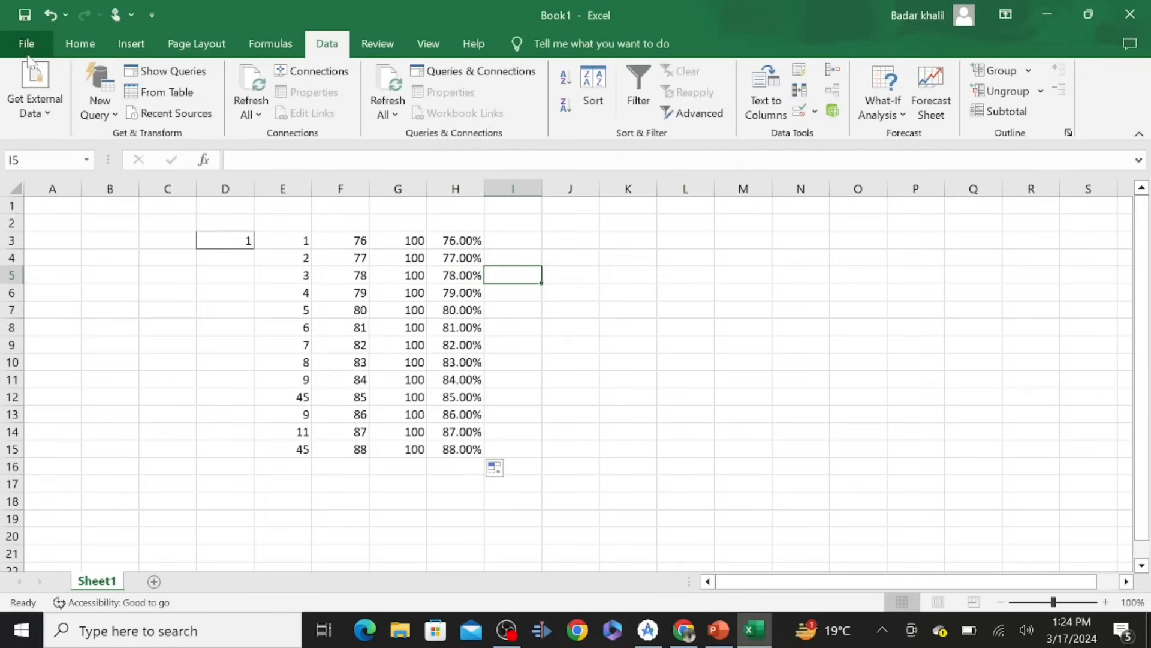
{"action": "left_click", "coordinate": [286, 238]}
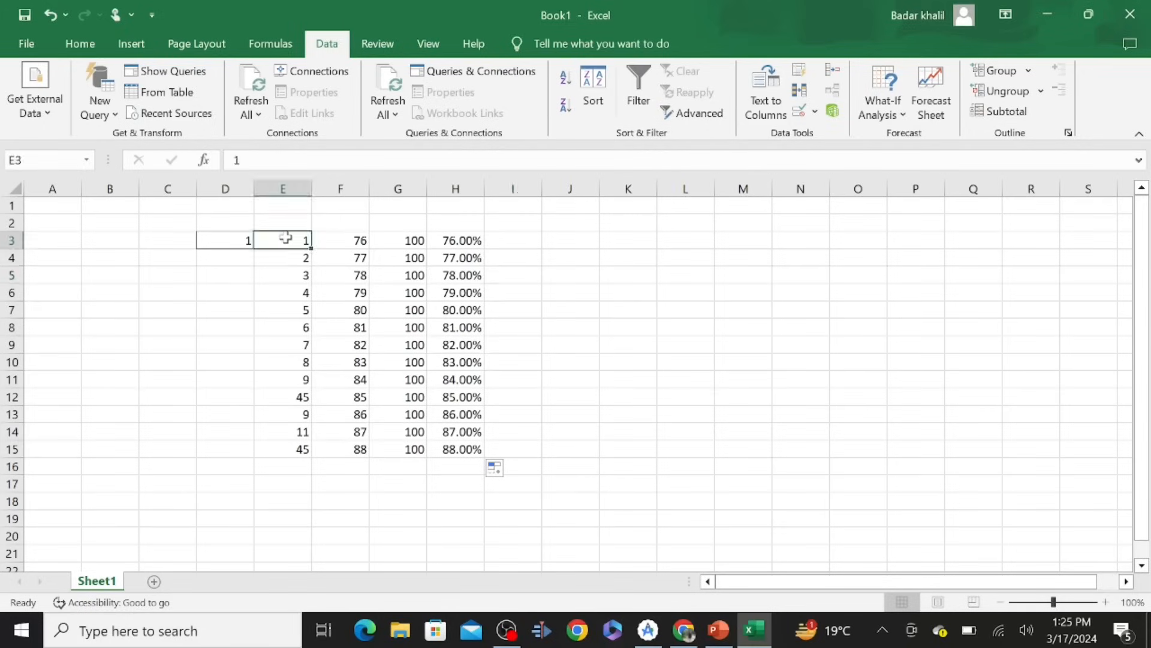
Review the PDF/XPS export option and the file types offered when saving Book1 to the OneDrive Desktop folder, keeping Excel Workbook, and leave without saving
{"action": "left_click", "coordinate": [24, 44]}
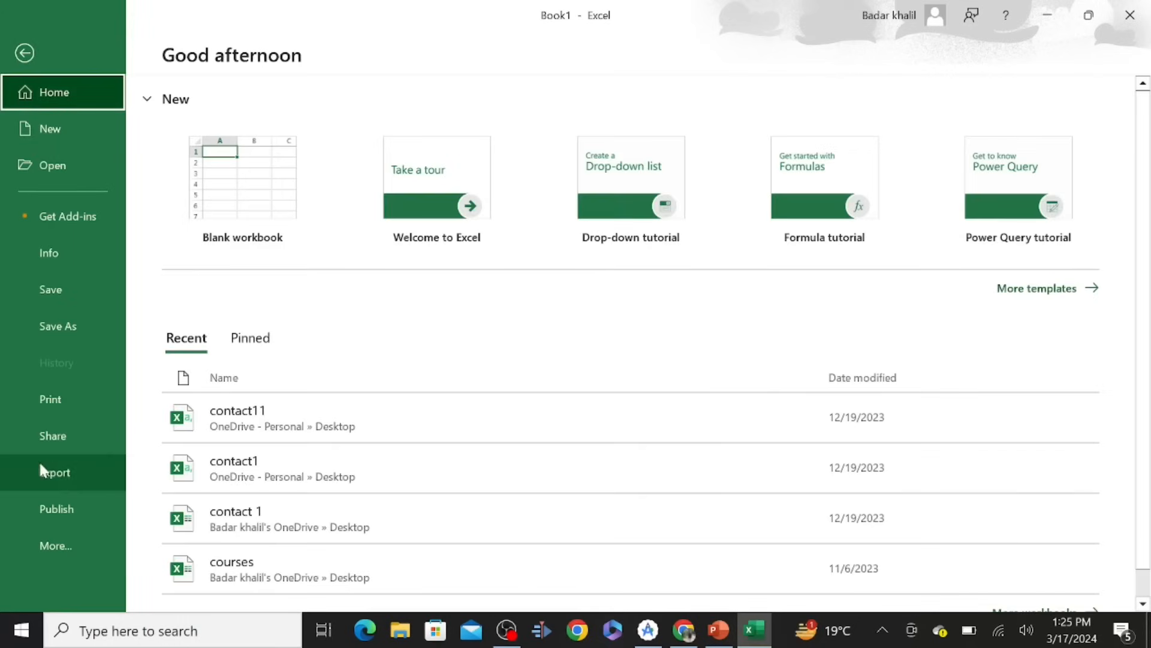
{"action": "left_click", "coordinate": [60, 473]}
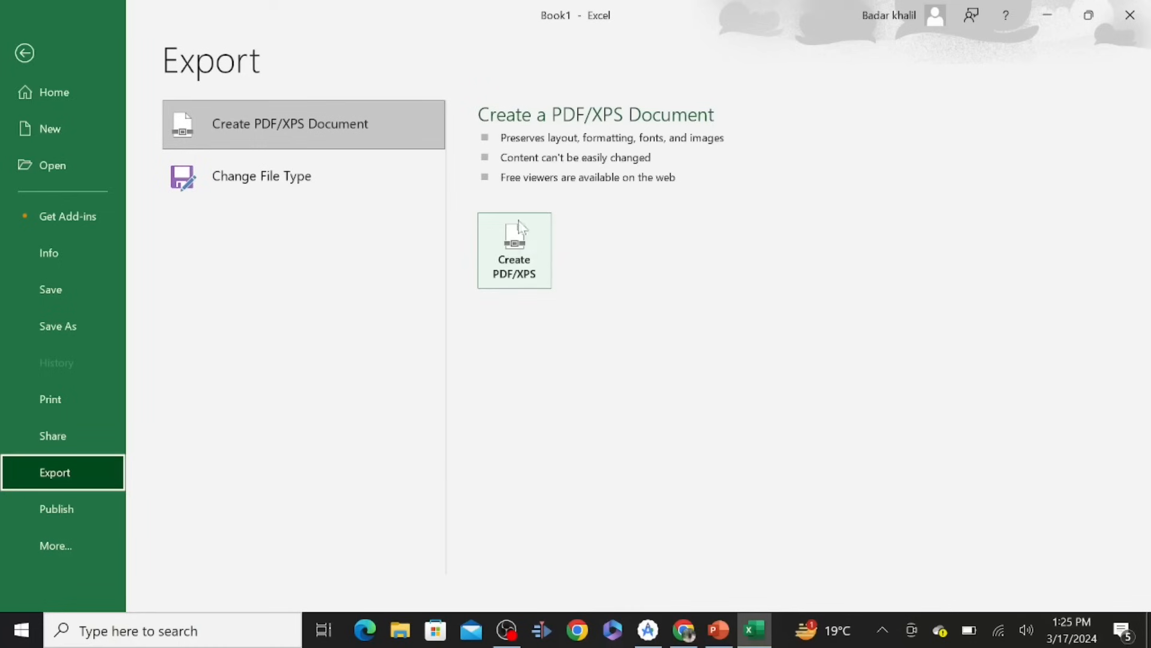
{"action": "left_click", "coordinate": [80, 334]}
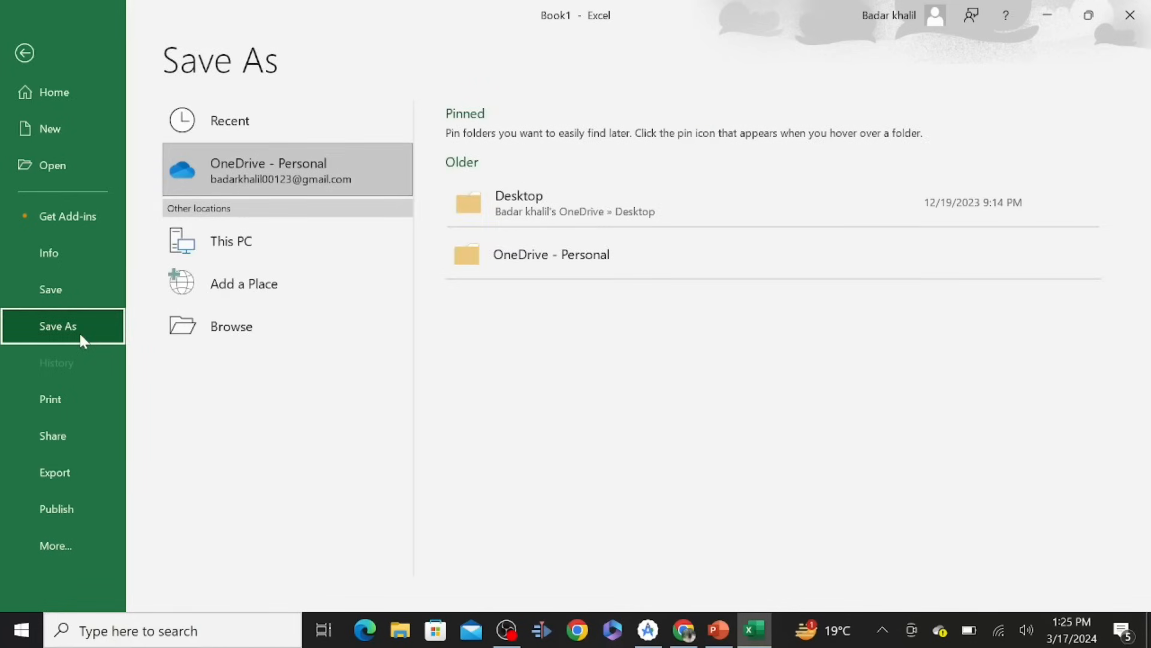
{"action": "left_click", "coordinate": [698, 199]}
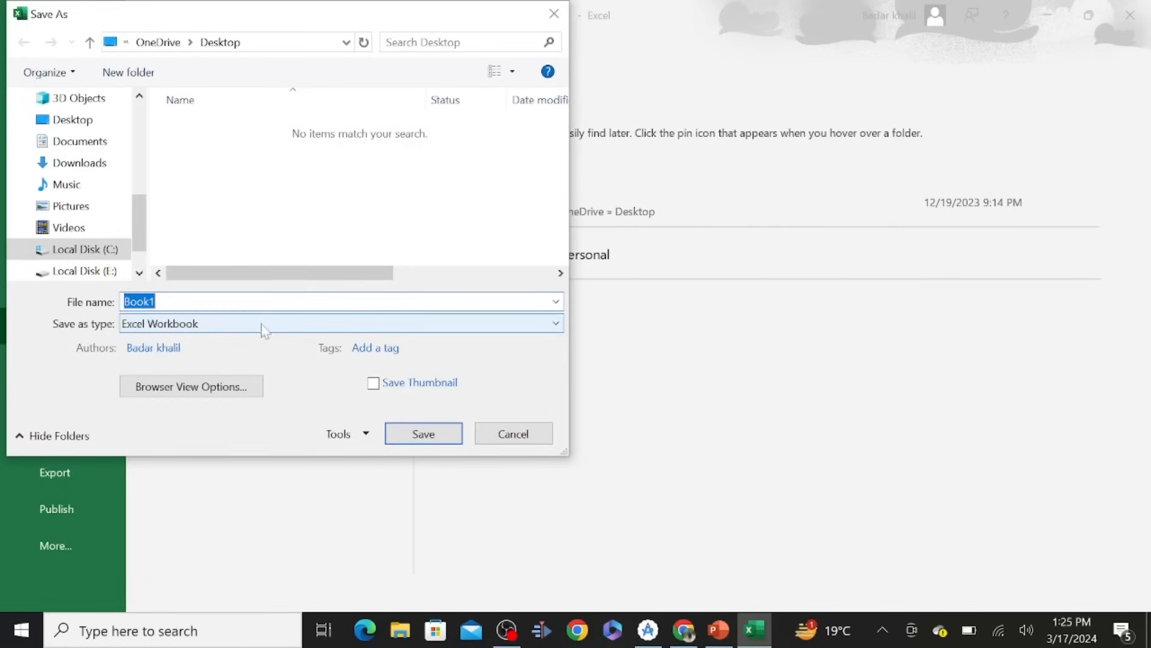
{"action": "left_click", "coordinate": [265, 326]}
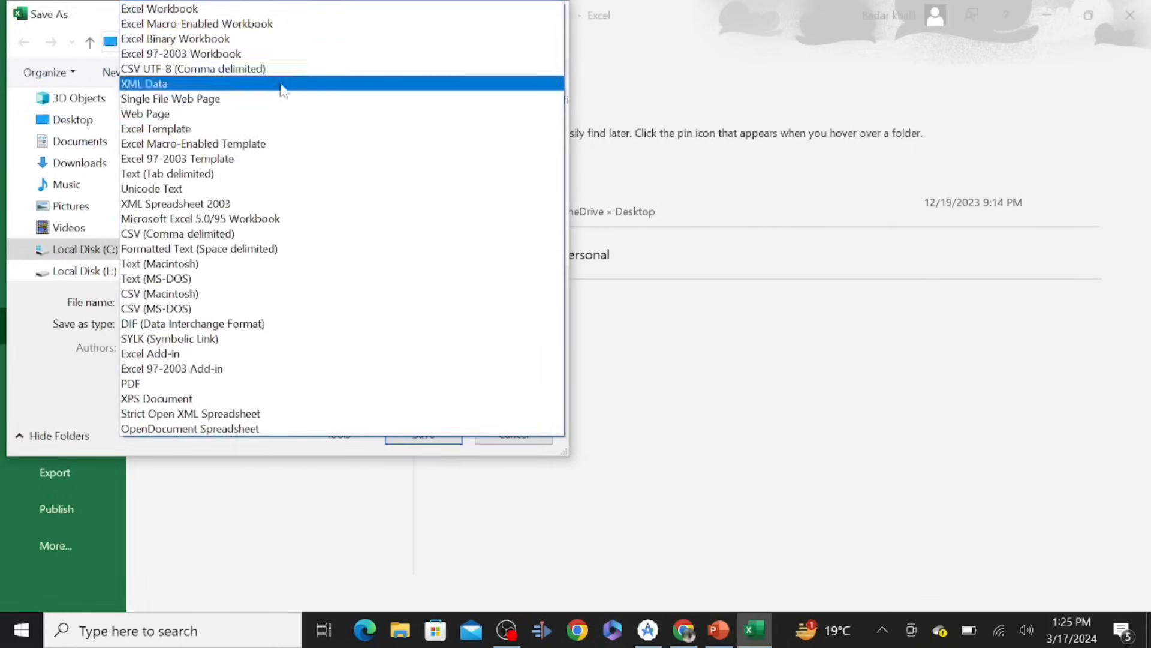
{"action": "left_click", "coordinate": [198, 10]}
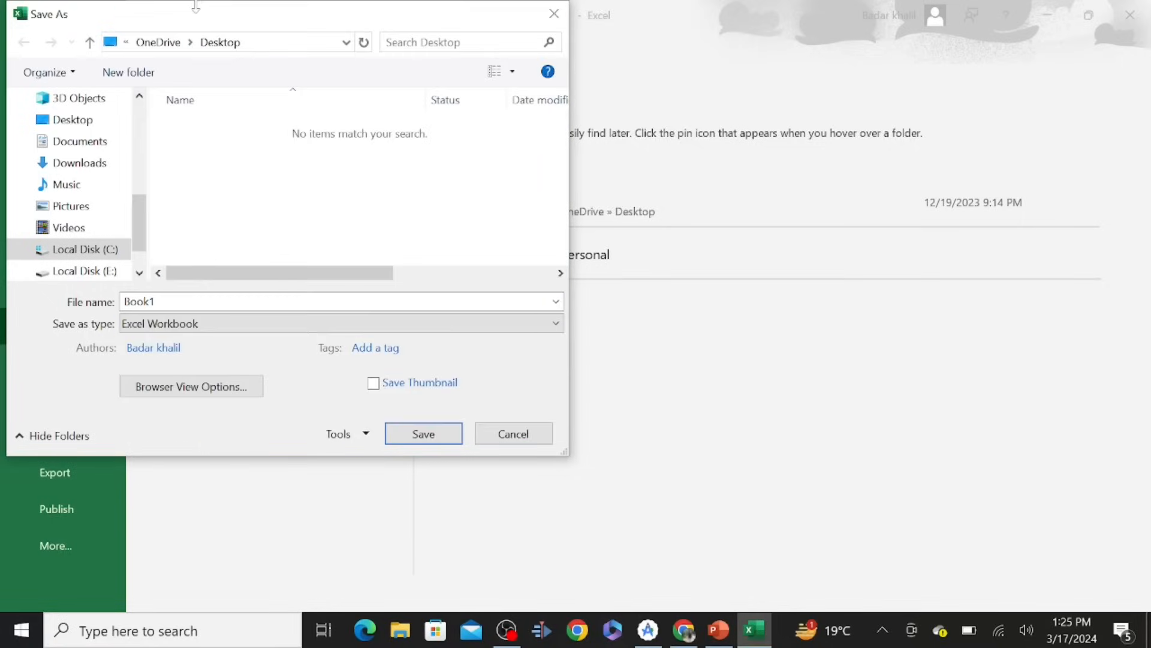
{"action": "left_click", "coordinate": [514, 438]}
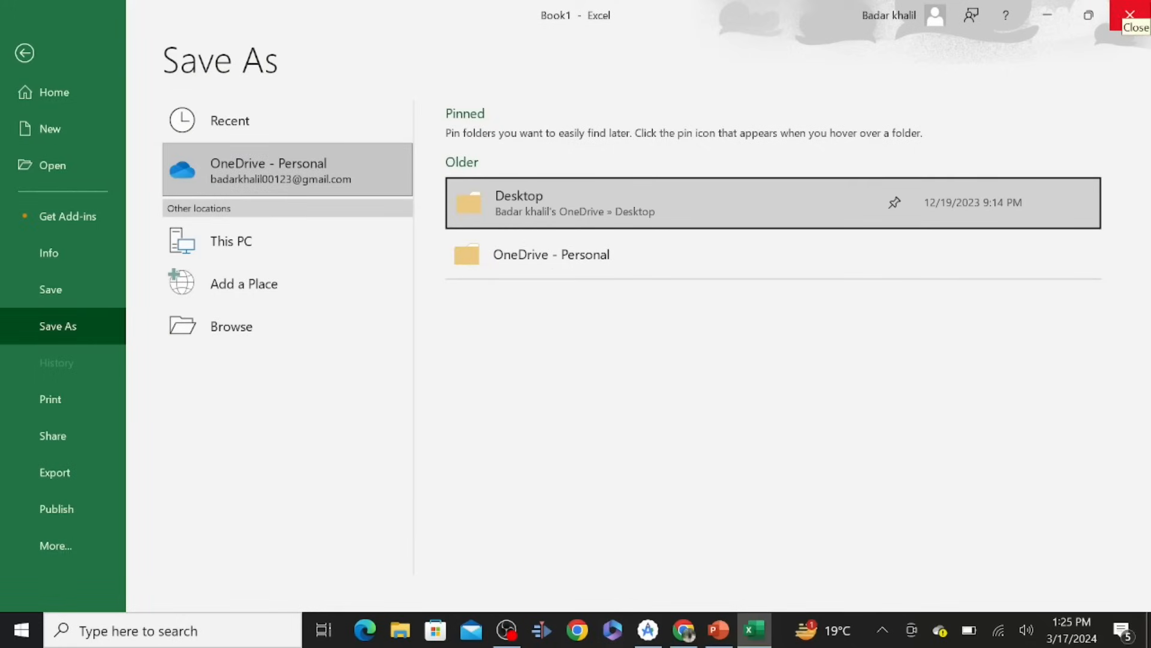
{"action": "left_click", "coordinate": [24, 52]}
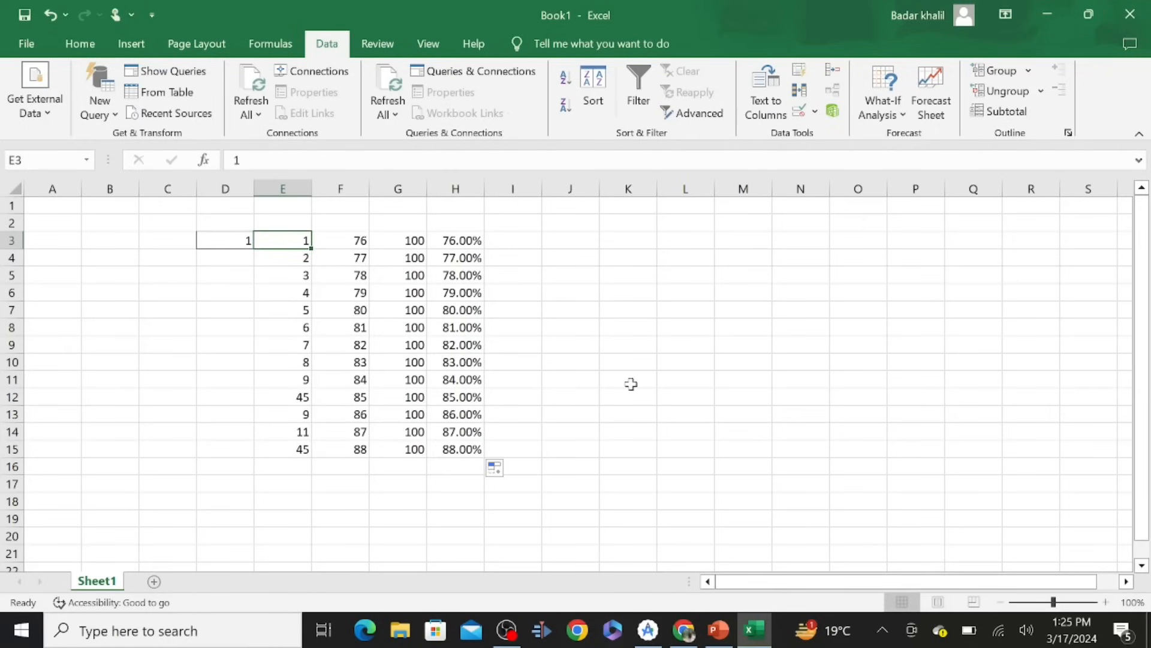